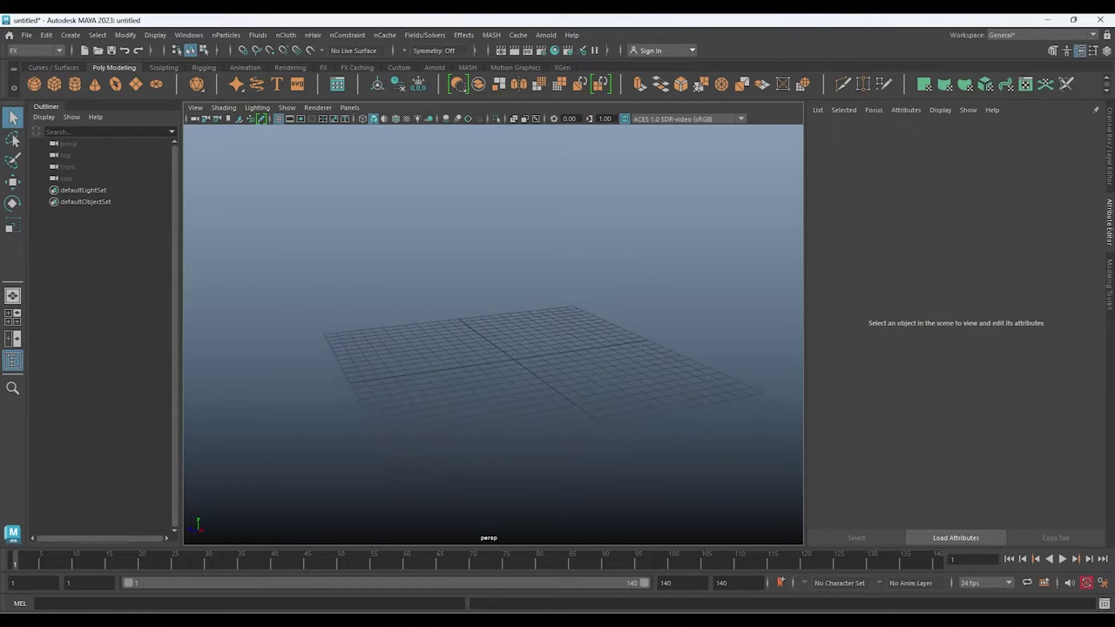
Import harry-stringer-axe-maya-ref.jpg as an image plane in the front view
key(space)
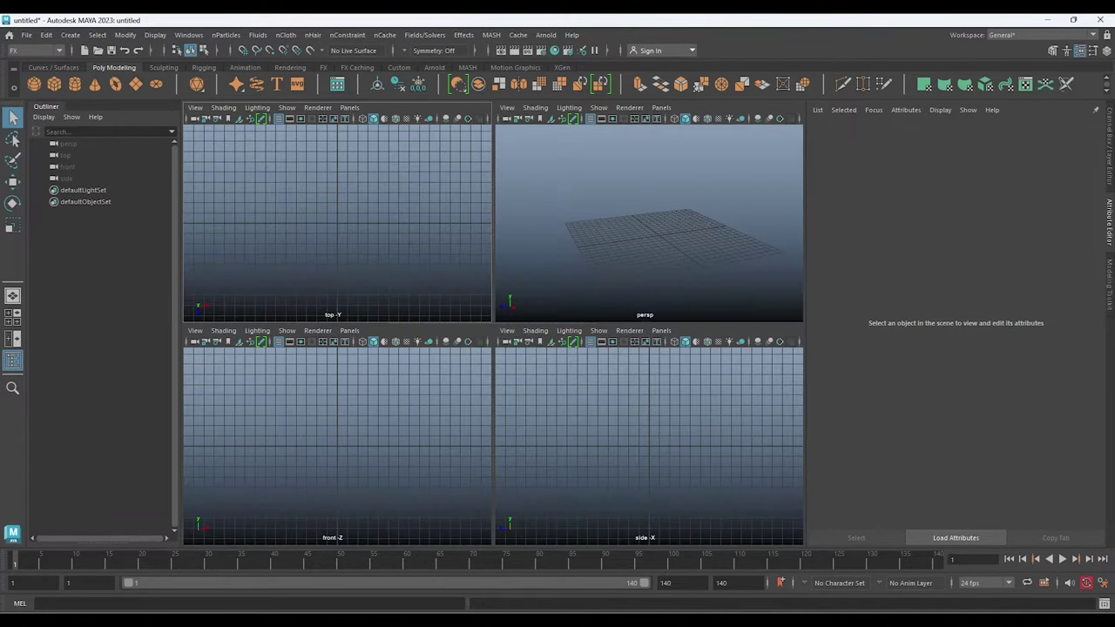
click(195, 330)
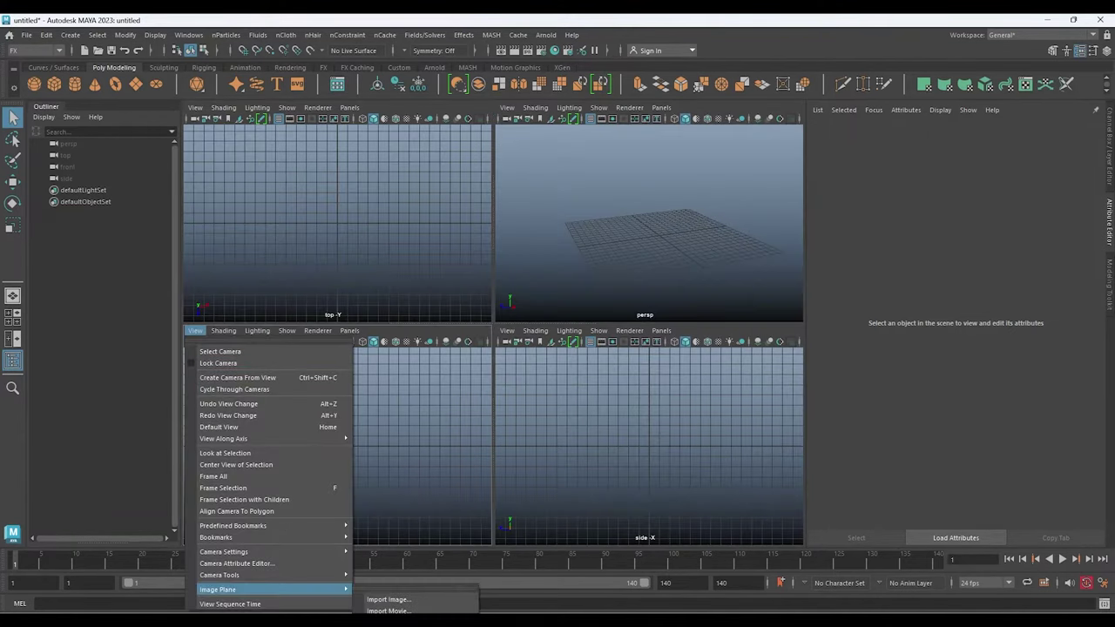
click(387, 597)
text(E:\For Youtube video\Axe model)
key(Return)
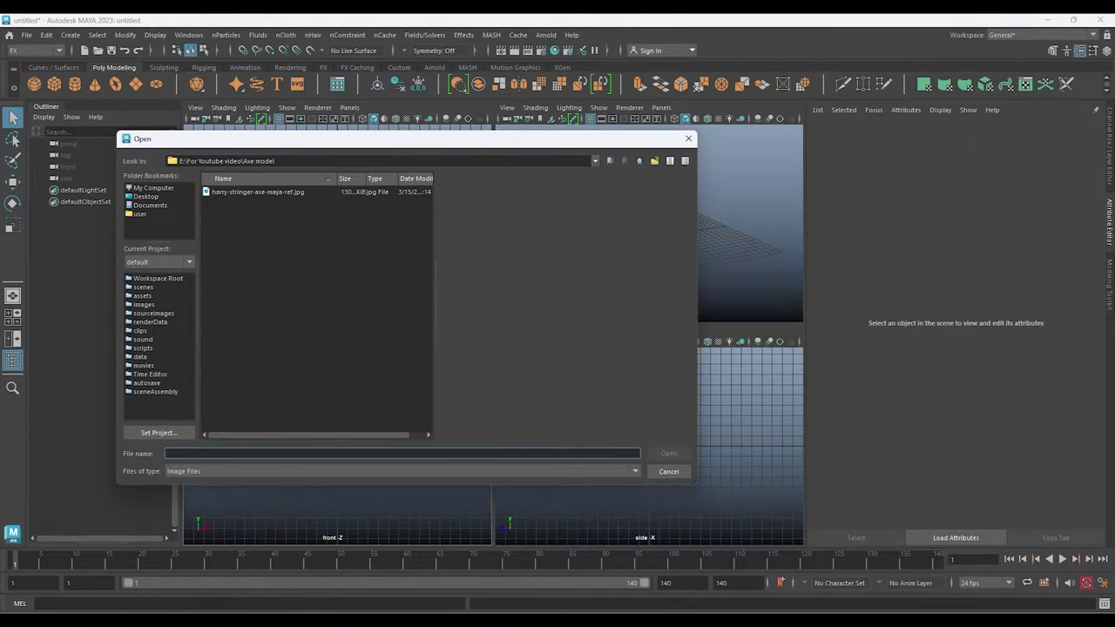
click(253, 191)
click(668, 453)
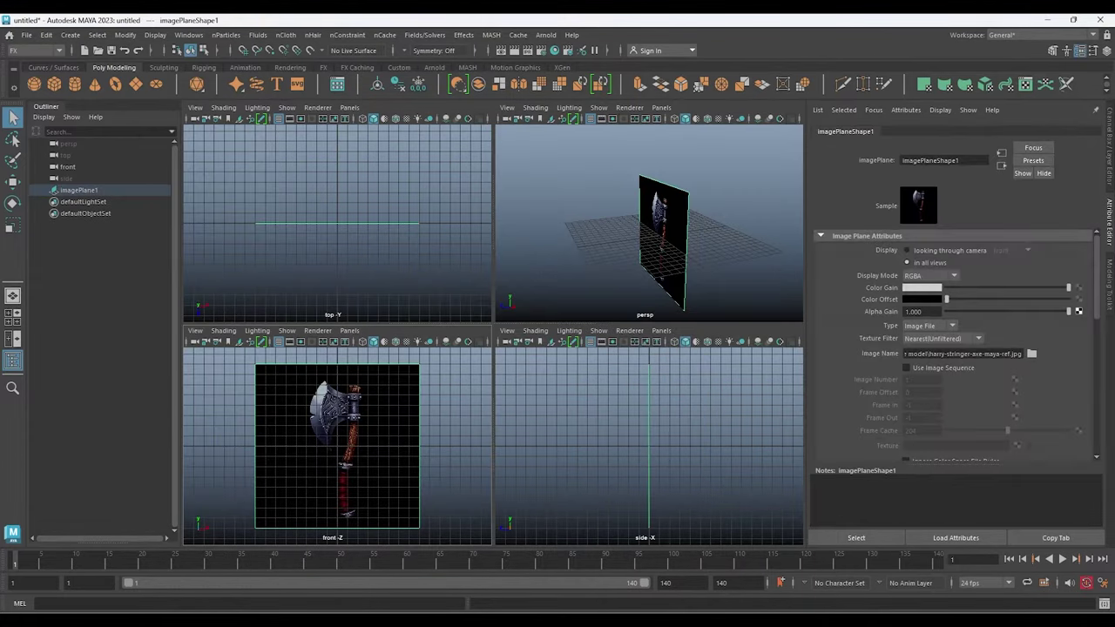
Move imagePlane1 upward and push it back in Z behind the scene
click(663, 235)
key(w)
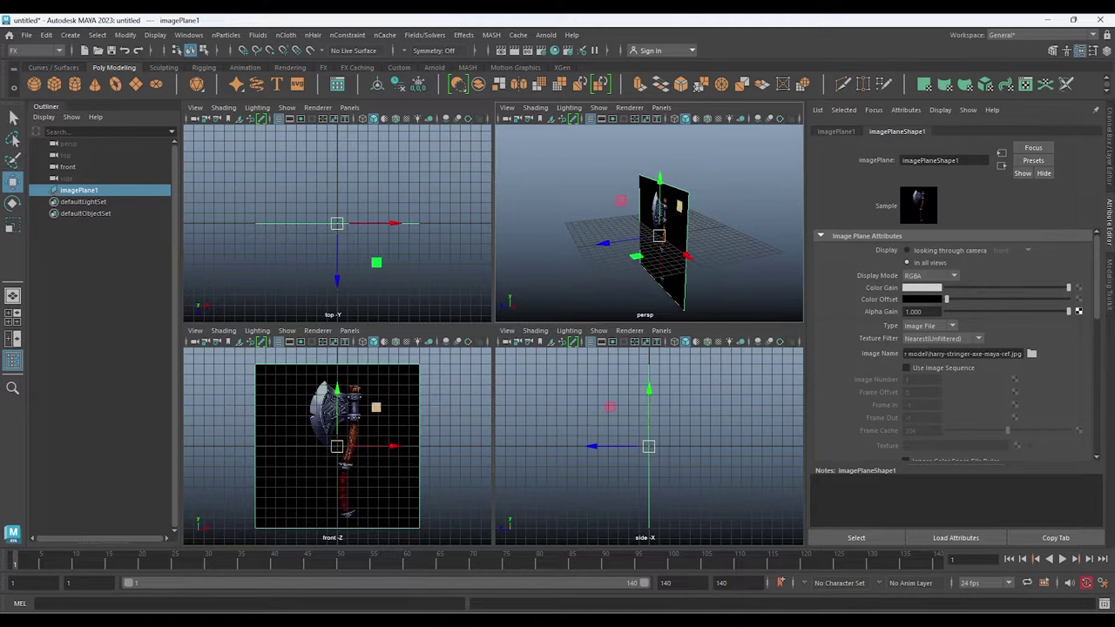
drag(336, 418, 336, 336)
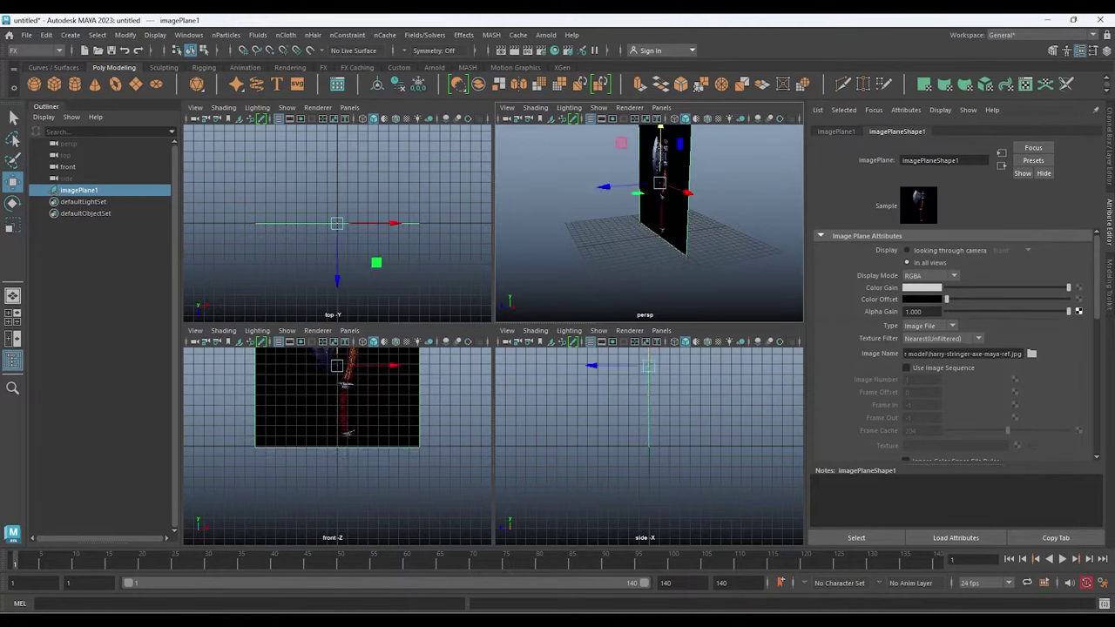
drag(593, 365, 713, 366)
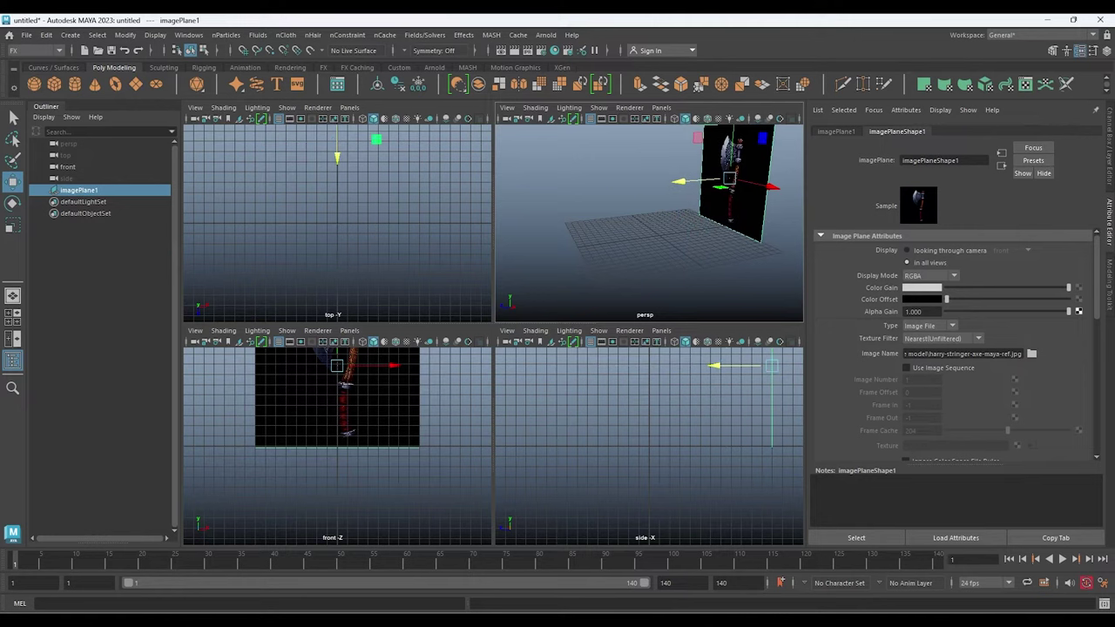
key(space)
mouse_move(522, 262)
alt+middle_down()
mouse_move(475, 371)
mouse_move(459, 371)
alt+middle_up()
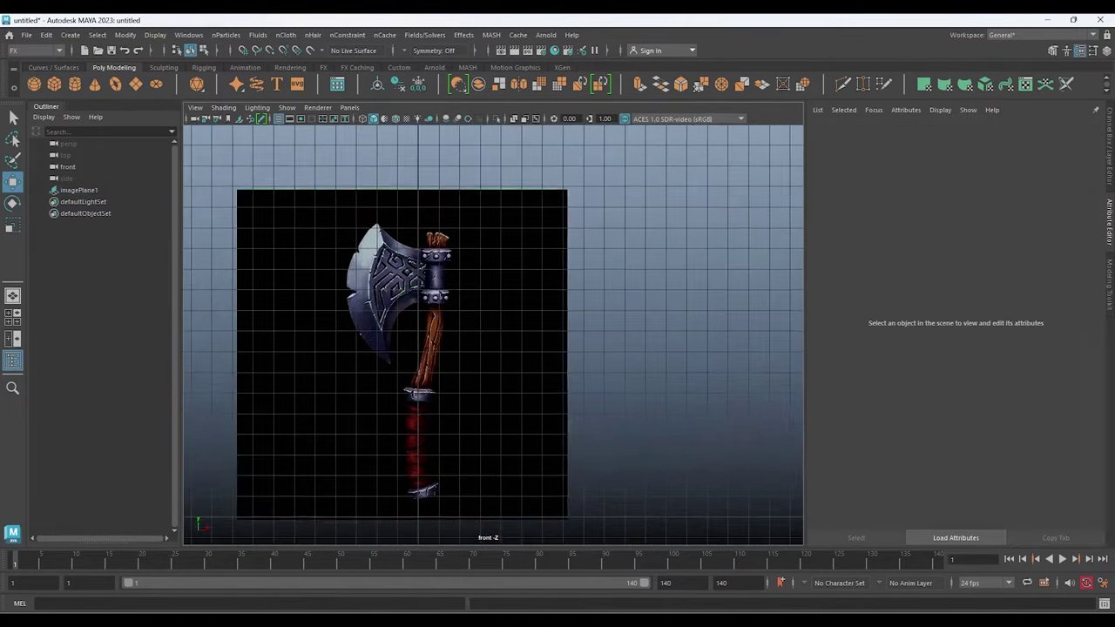
key(space)
key(space)
alt+drag(488, 331, 532, 331)
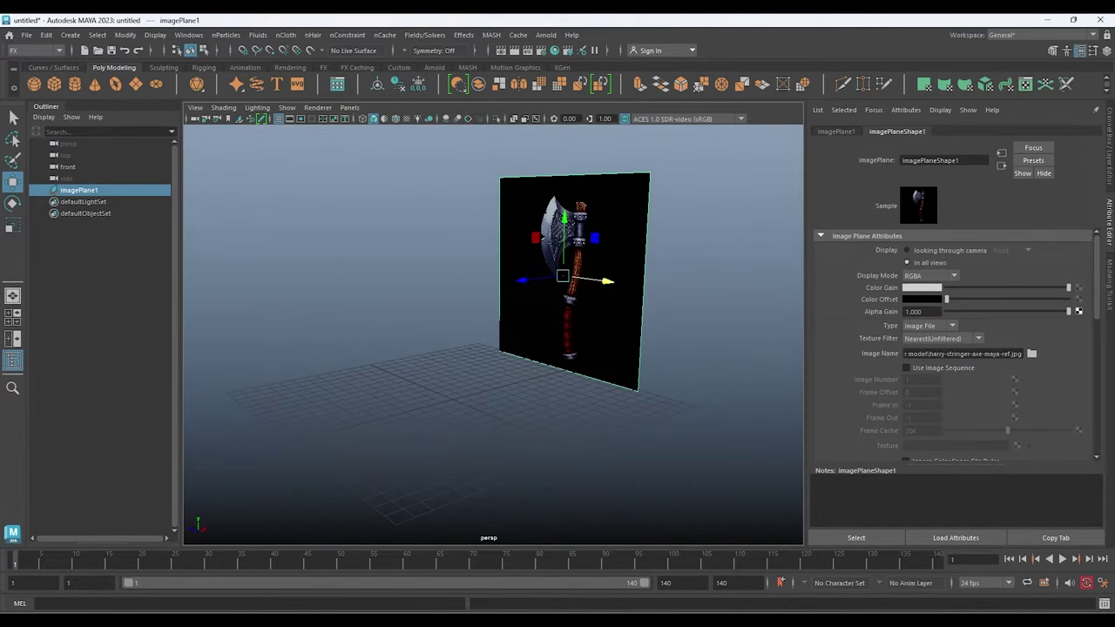
Put the image plane on a new display layer, layer1, set to reference (R)
key(ctrl+a)
click(1094, 448)
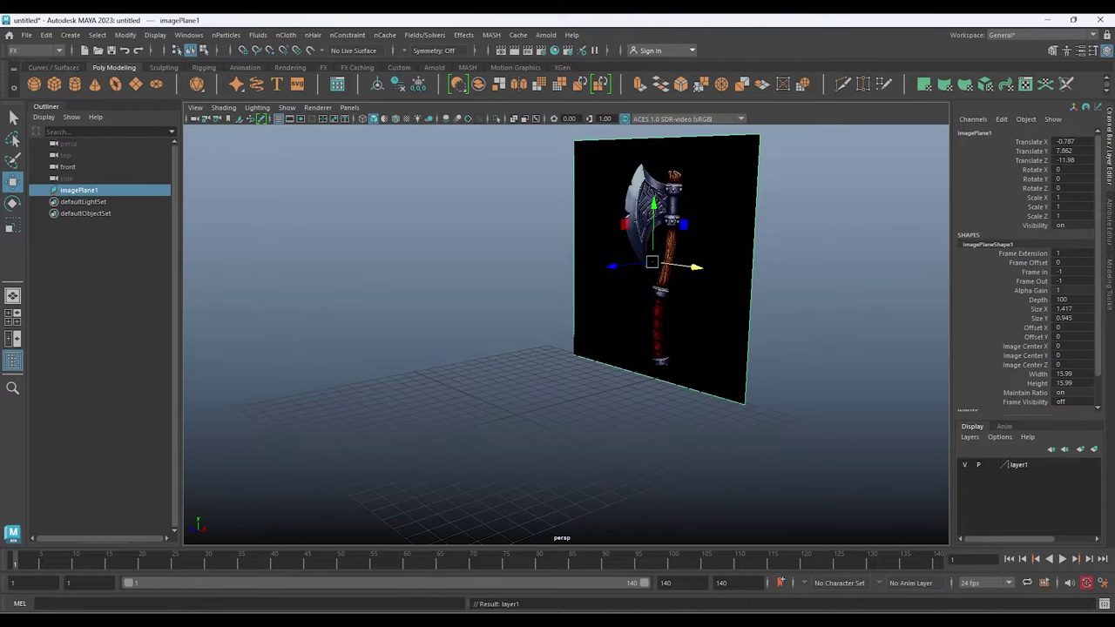
click(992, 464)
click(991, 464)
alt+drag(558, 331, 522, 331)
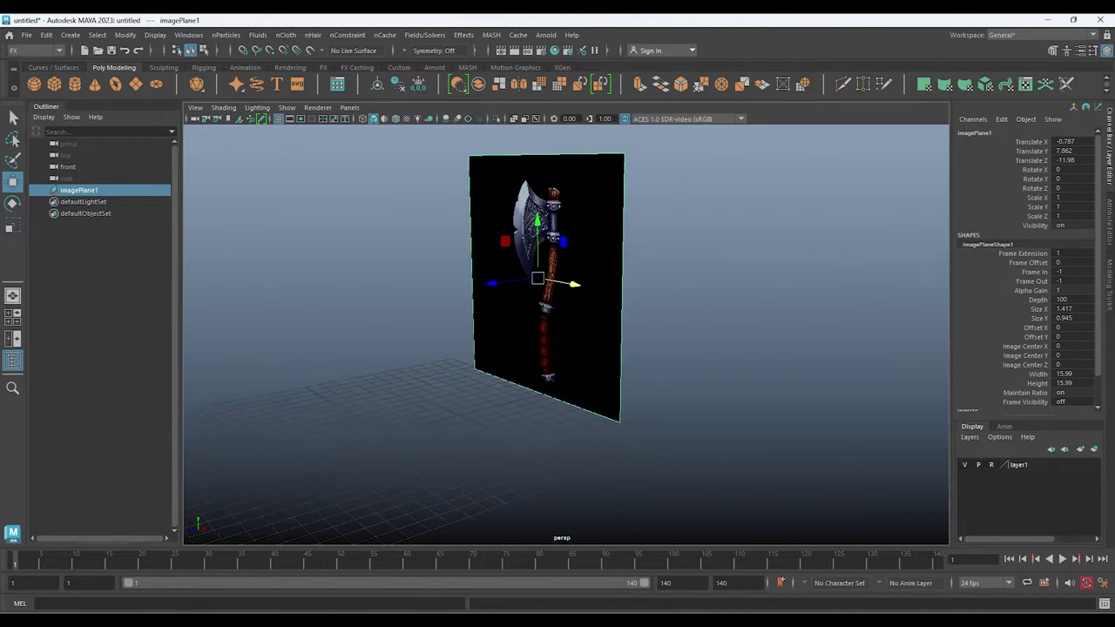
click(784, 479)
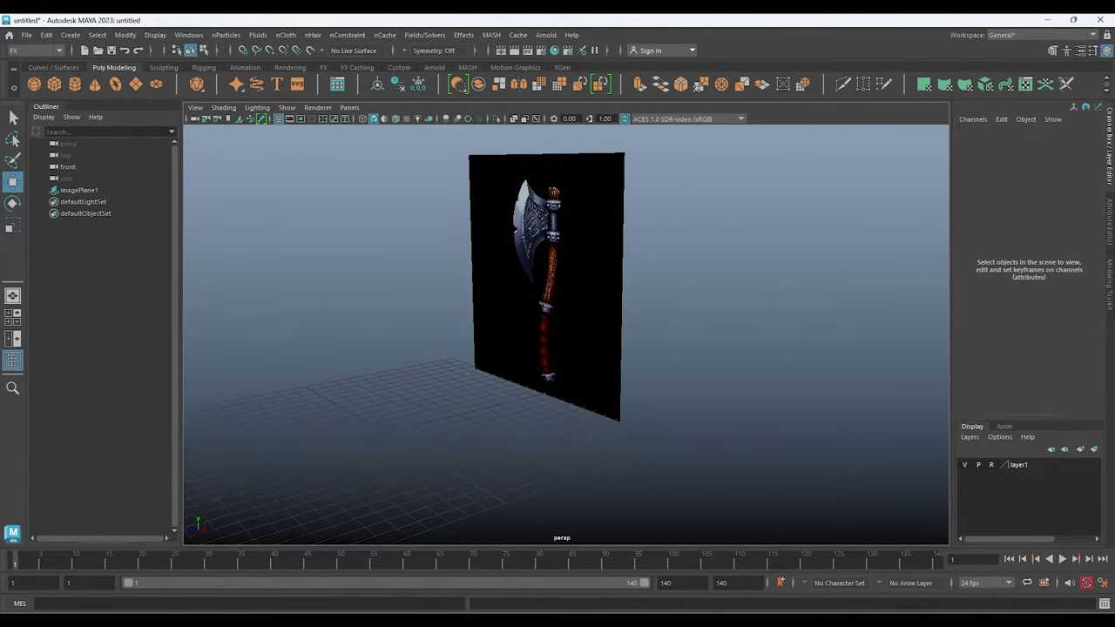
alt+drag(505, 276, 549, 276)
Frame the axe in a full front view and start creating a cylinder
key(space)
key(space)
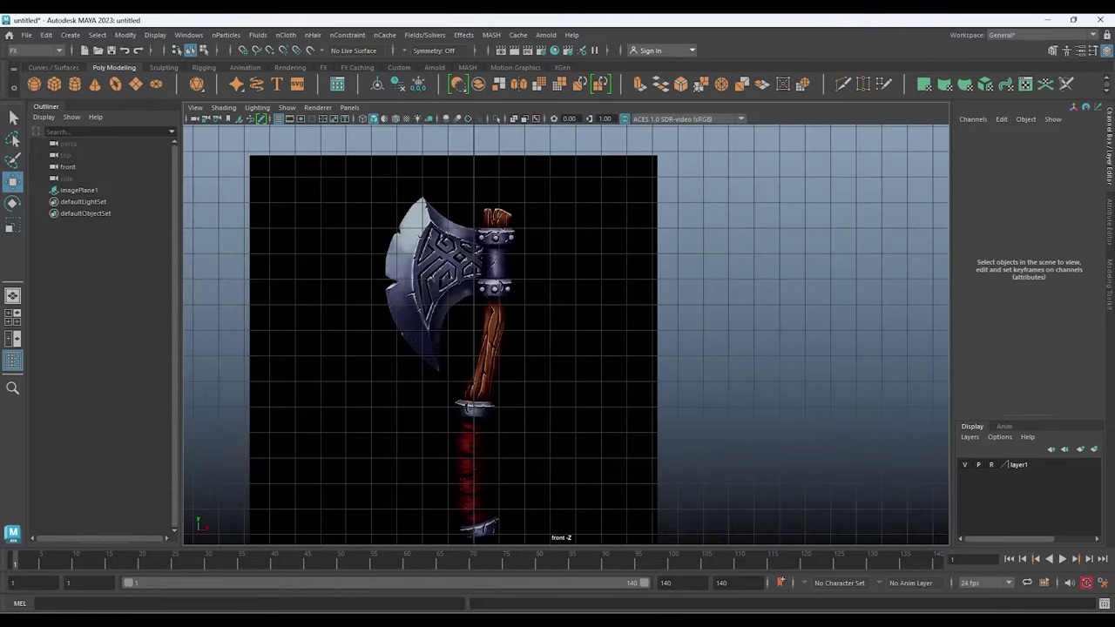
scroll(566, 331, up, 3)
scroll(566, 331, down, 2)
alt+middle_drag(876, 270, 862, 375)
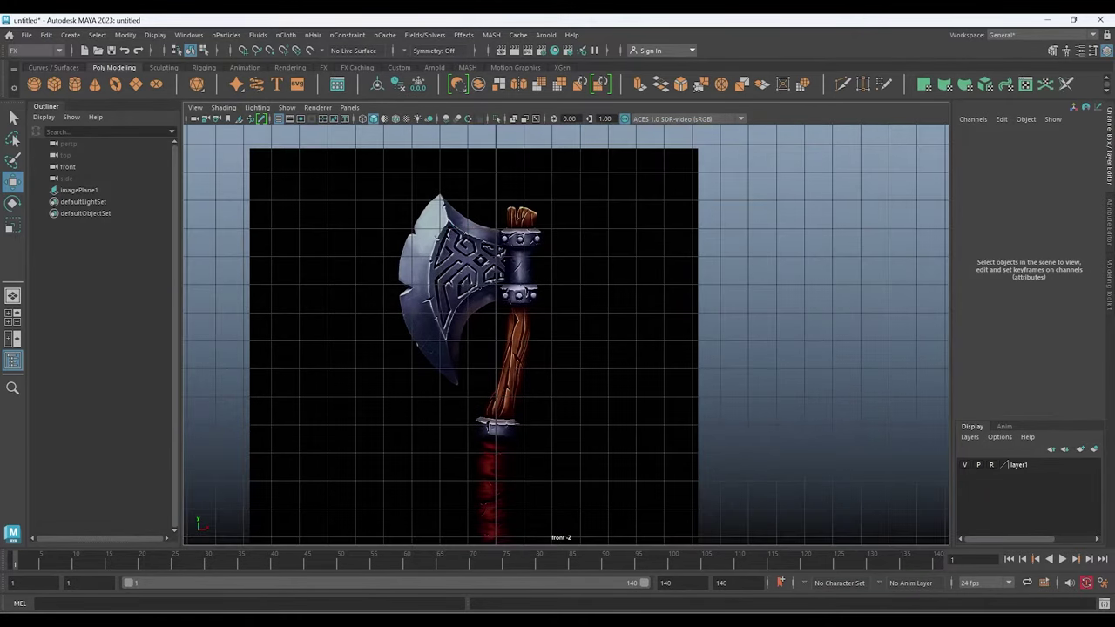
scroll(566, 333, up, 1)
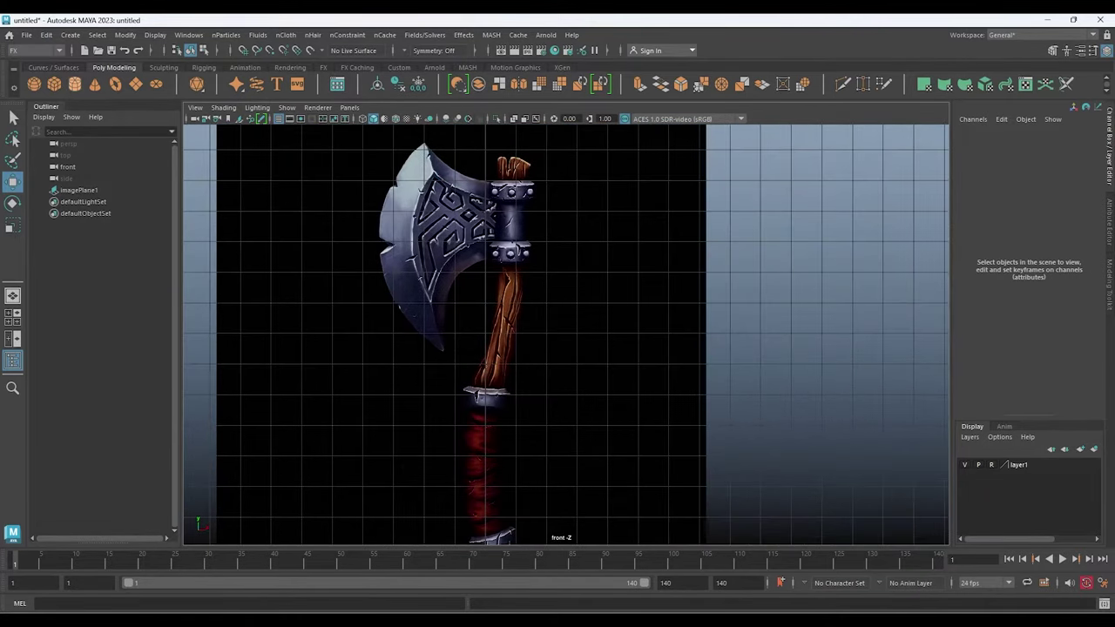
click(75, 84)
key(space)
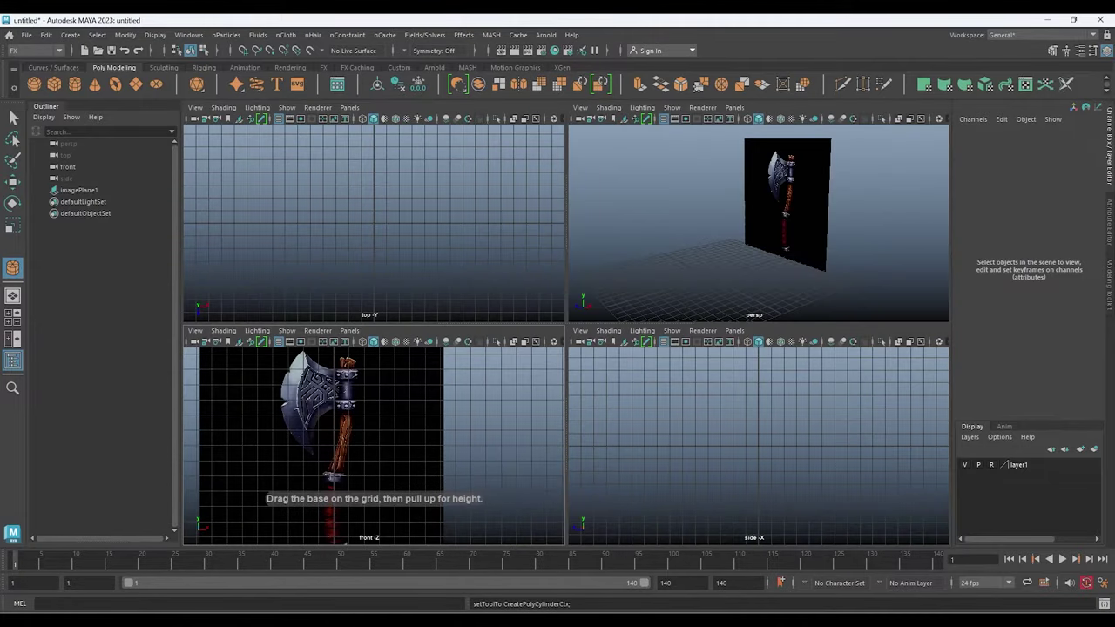
Draw a thin cylinder along the handle and show it in X-Ray over the reference
drag(373, 224, 372, 174)
key(space)
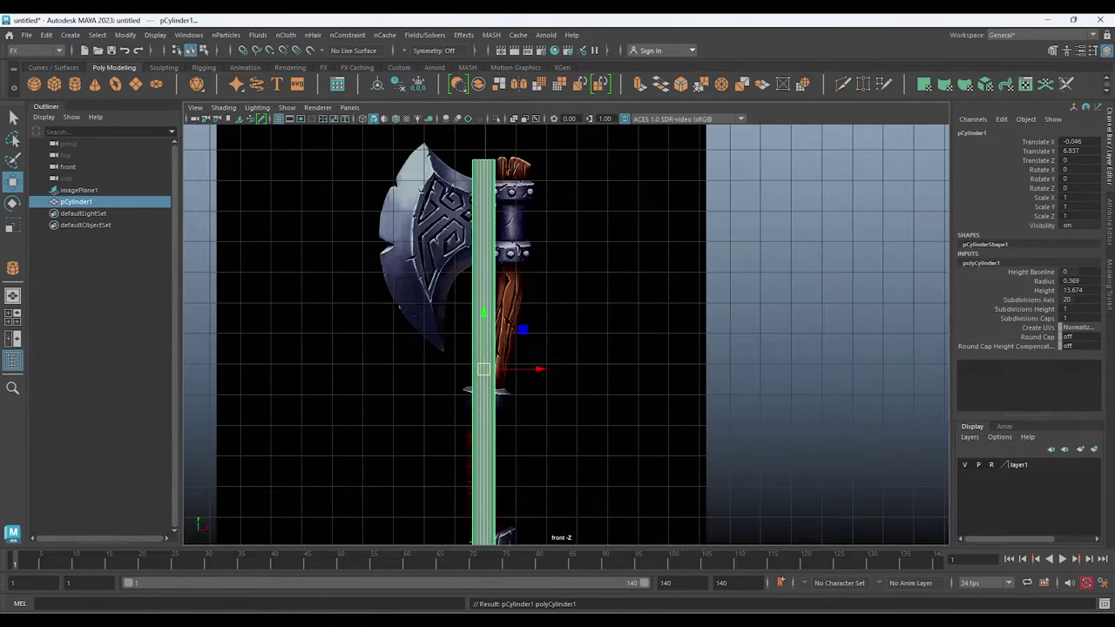
mouse_move(522, 348)
alt+middle_down()
mouse_move(464, 296)
mouse_move(555, 275)
alt+middle_up()
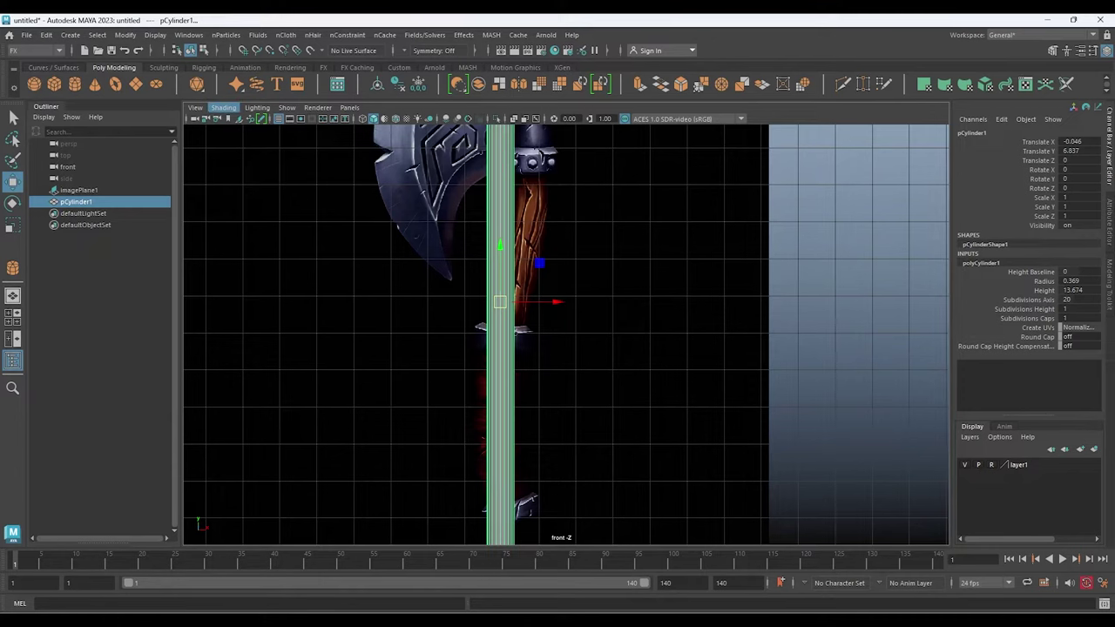
click(223, 108)
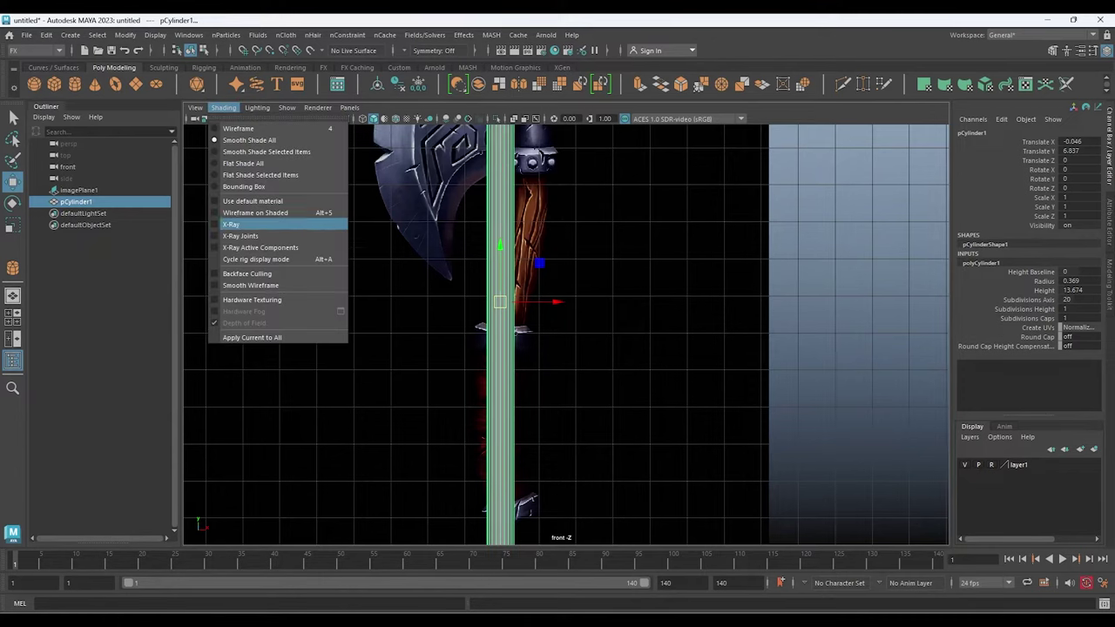
click(231, 224)
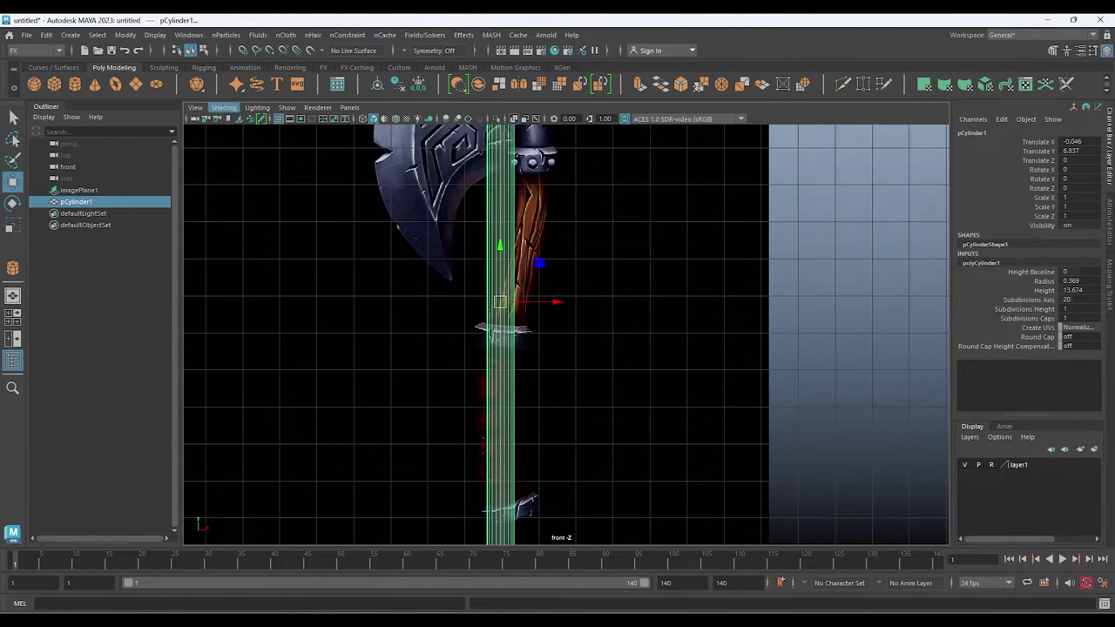
click(223, 107)
click(231, 224)
alt+middle_drag(566, 331, 546, 392)
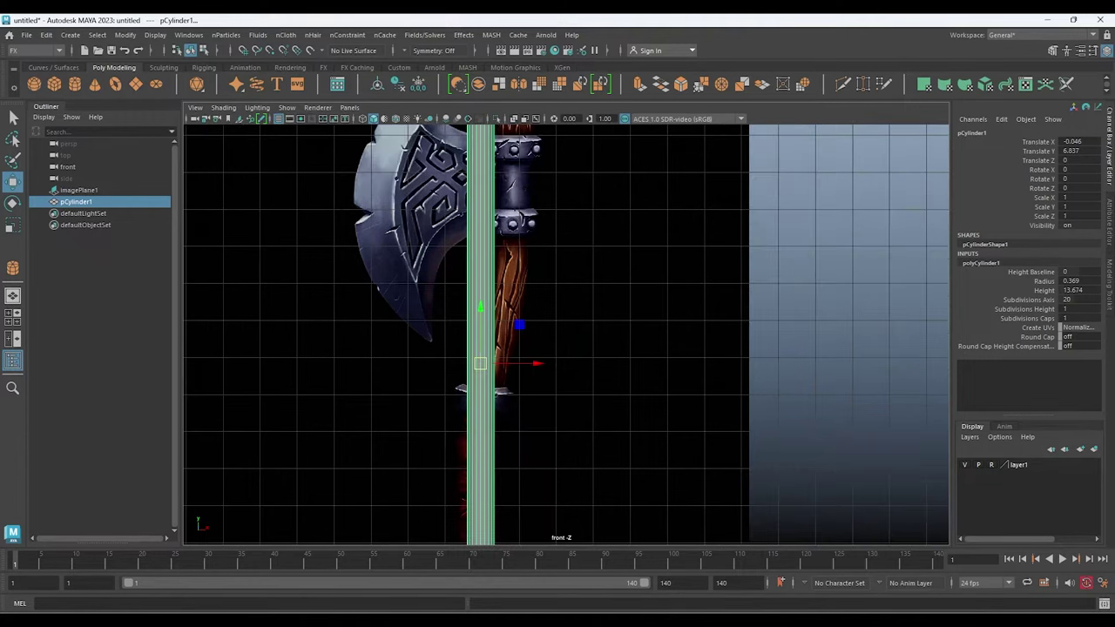
key(alt+x)
mouse_move(566, 331)
alt+middle_down()
mouse_move(555, 336)
mouse_move(555, 238)
mouse_move(678, 271)
alt+middle_up()
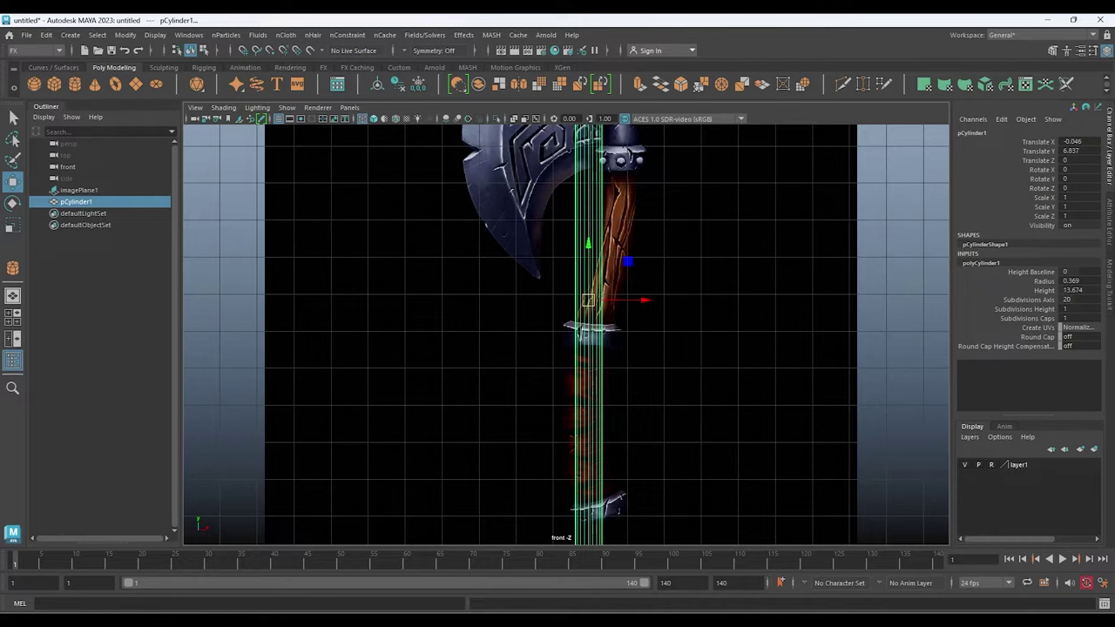
Widen the cylinder to radius 0.529 to match the handle
key(space)
key(space)
scroll(566, 331, up, 3)
scroll(566, 331, up, 2)
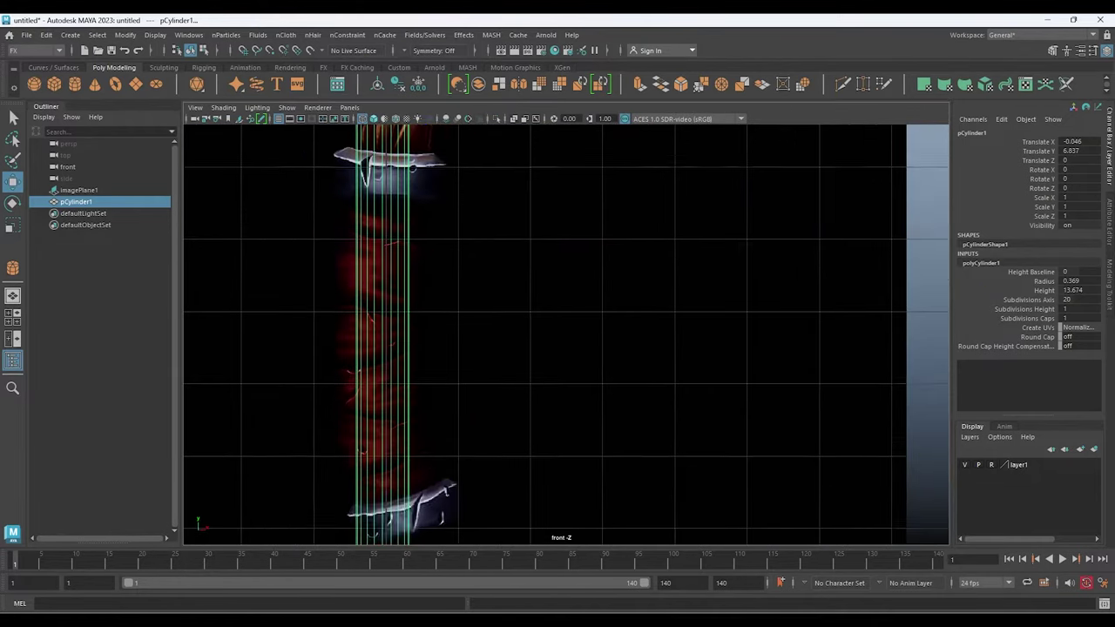
alt+middle_drag(558, 331, 618, 388)
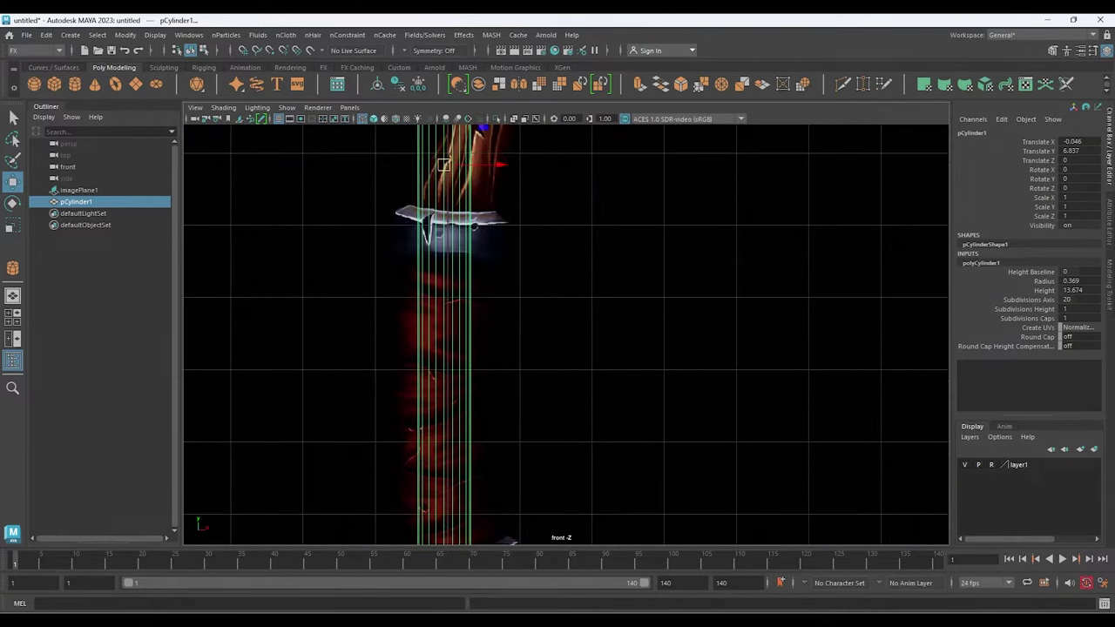
click(1044, 280)
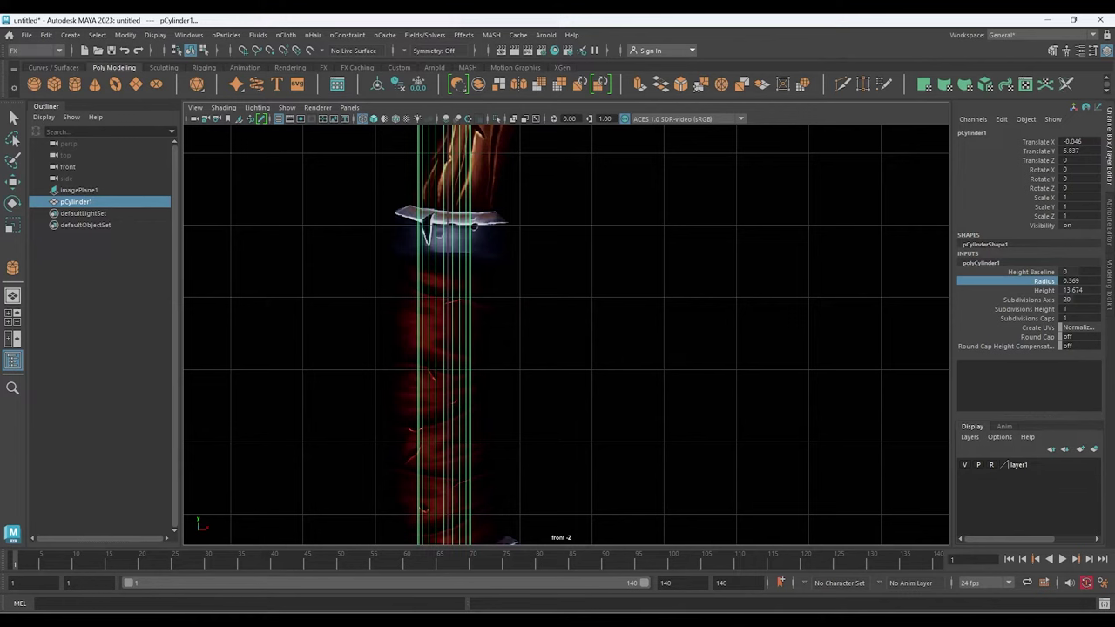
middle_drag(557, 348, 627, 349)
Set the cylinder's Subdivisions Height to 6
scroll(566, 331, down, 5)
scroll(566, 331, up, 3)
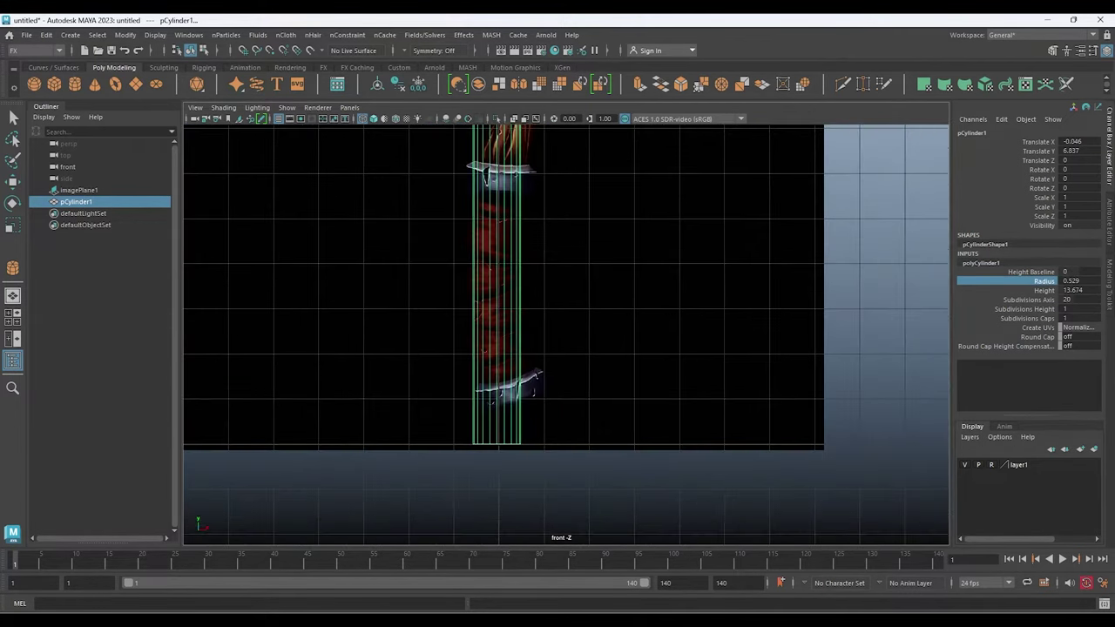
scroll(566, 331, down, 3)
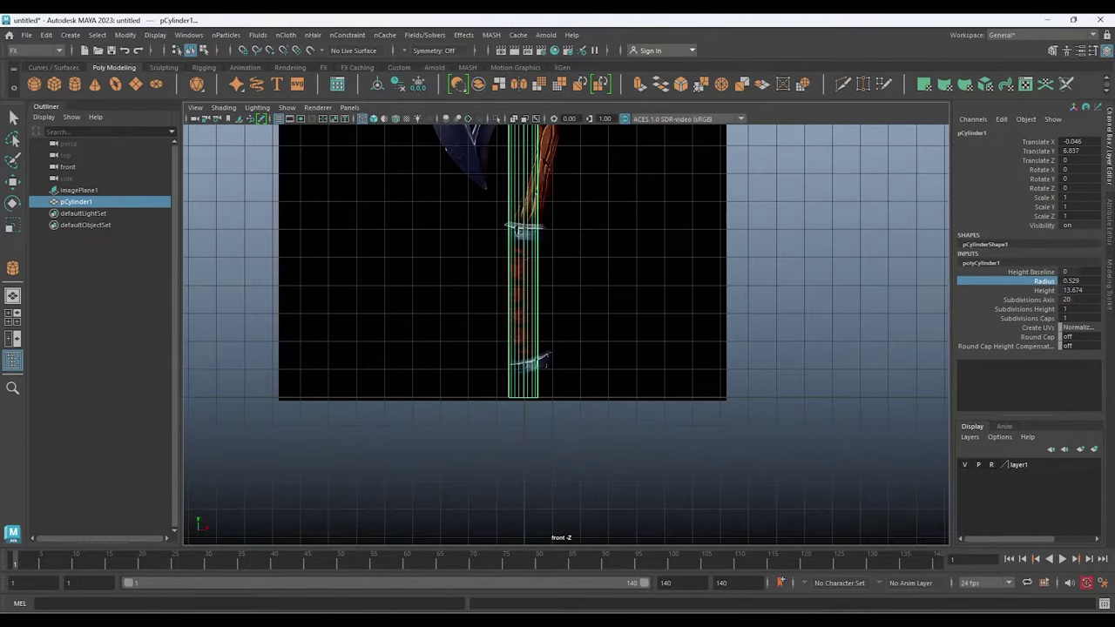
scroll(564, 342, up, 2)
scroll(564, 343, up, 2)
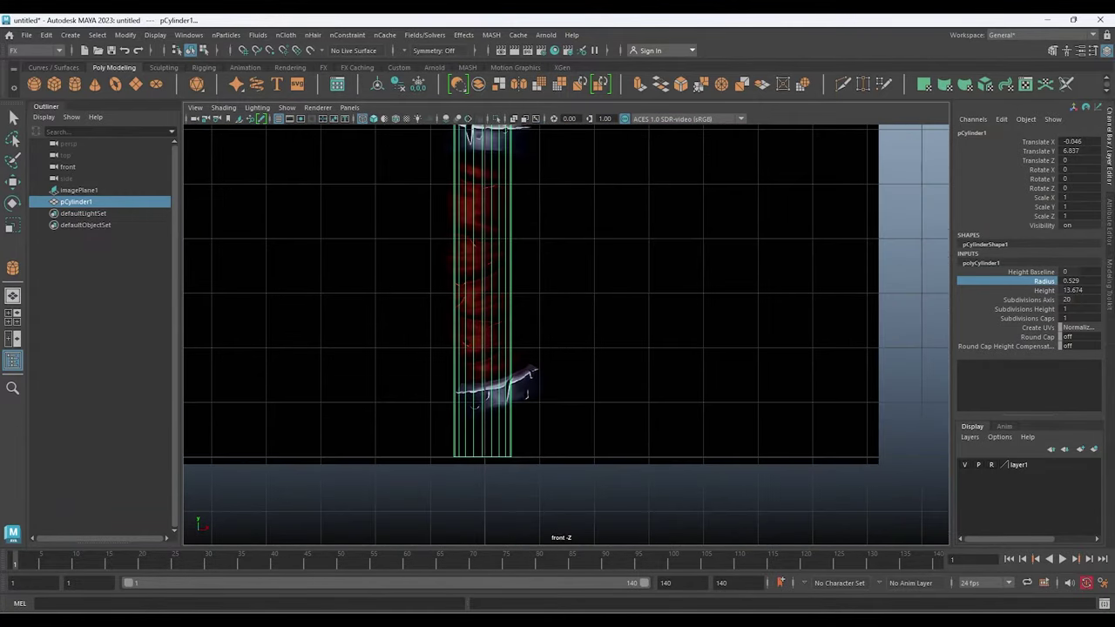
scroll(569, 328, up, 1)
scroll(569, 327, up, 2)
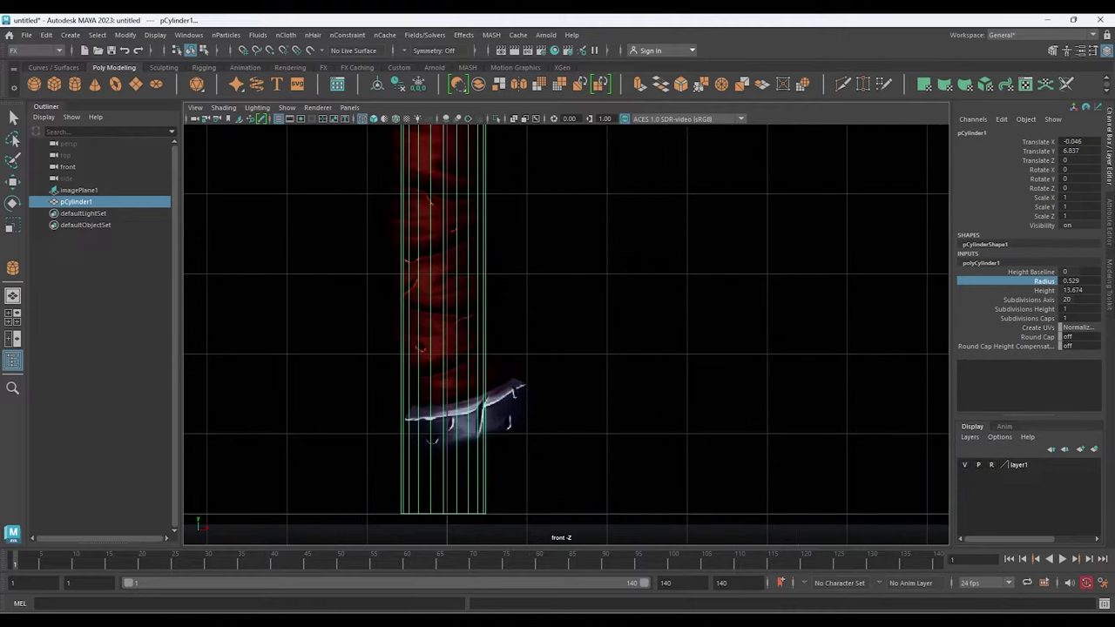
alt+middle_drag(566, 331, 636, 400)
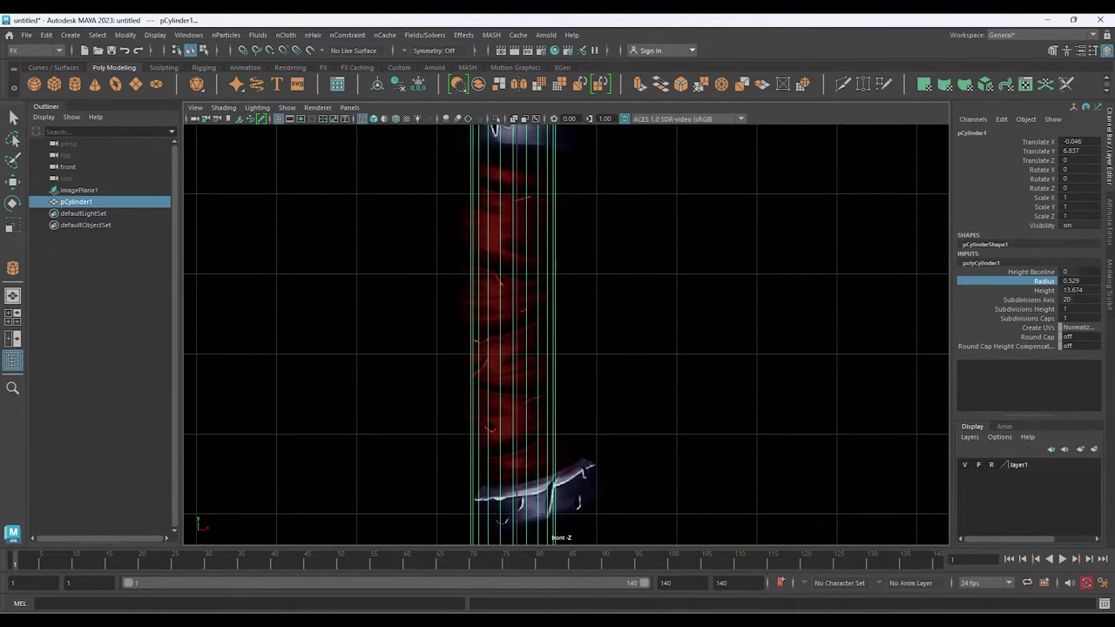
click(1024, 308)
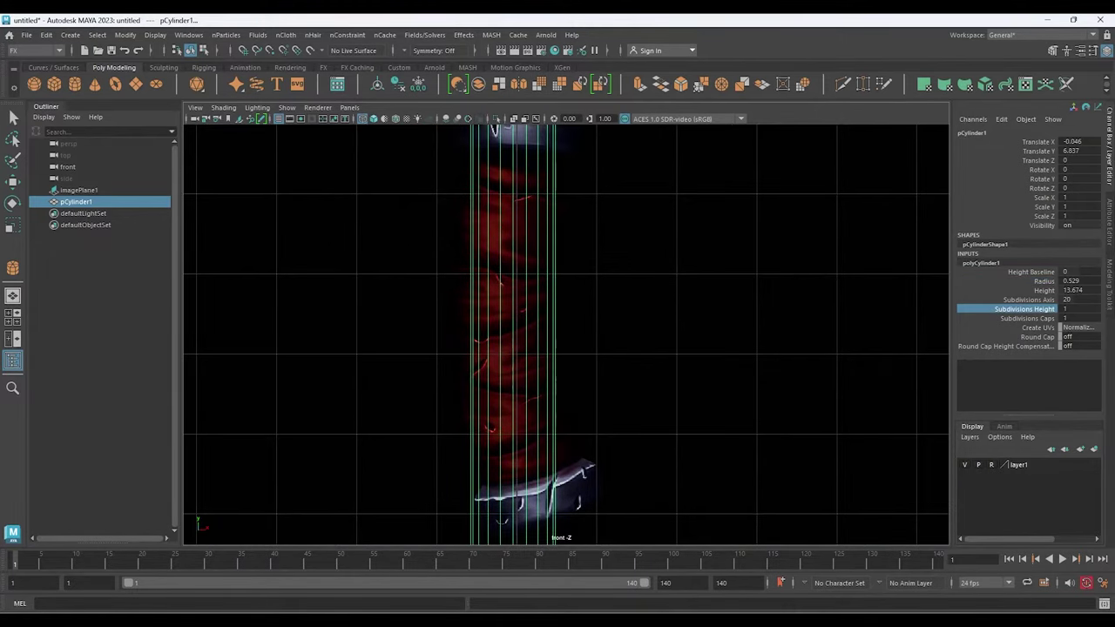
middle_drag(566, 330, 618, 331)
key(w)
alt+middle_drag(566, 392, 566, 262)
Shift the middle vertex row right to bend the handle, then narrow it slightly
scroll(566, 305, up, 2)
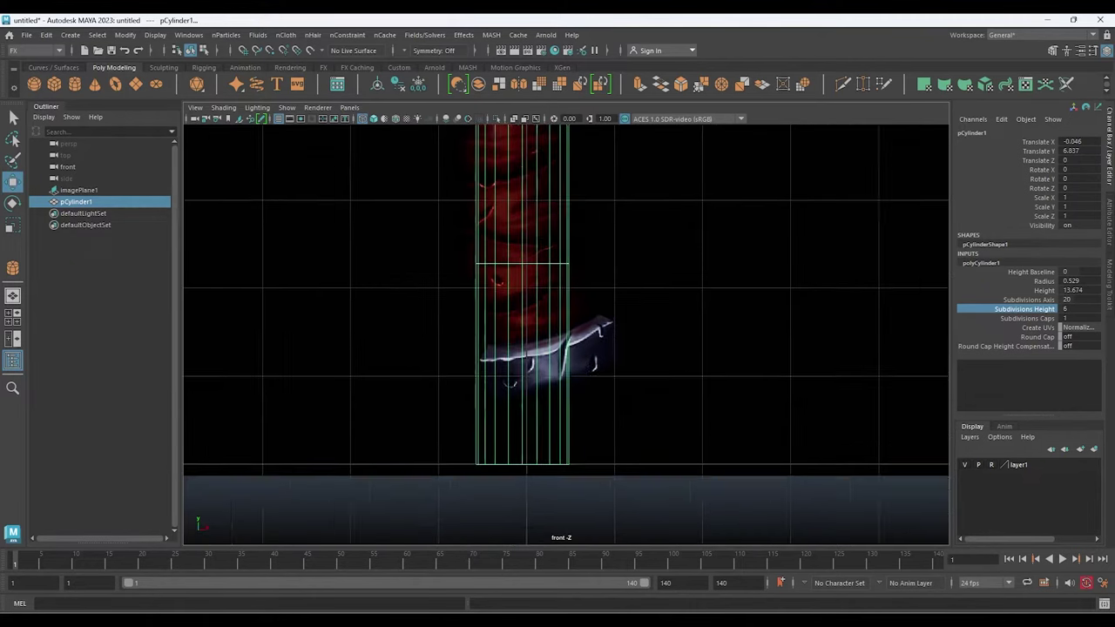
alt+middle_drag(566, 331, 559, 351)
scroll(522, 392, down, 3)
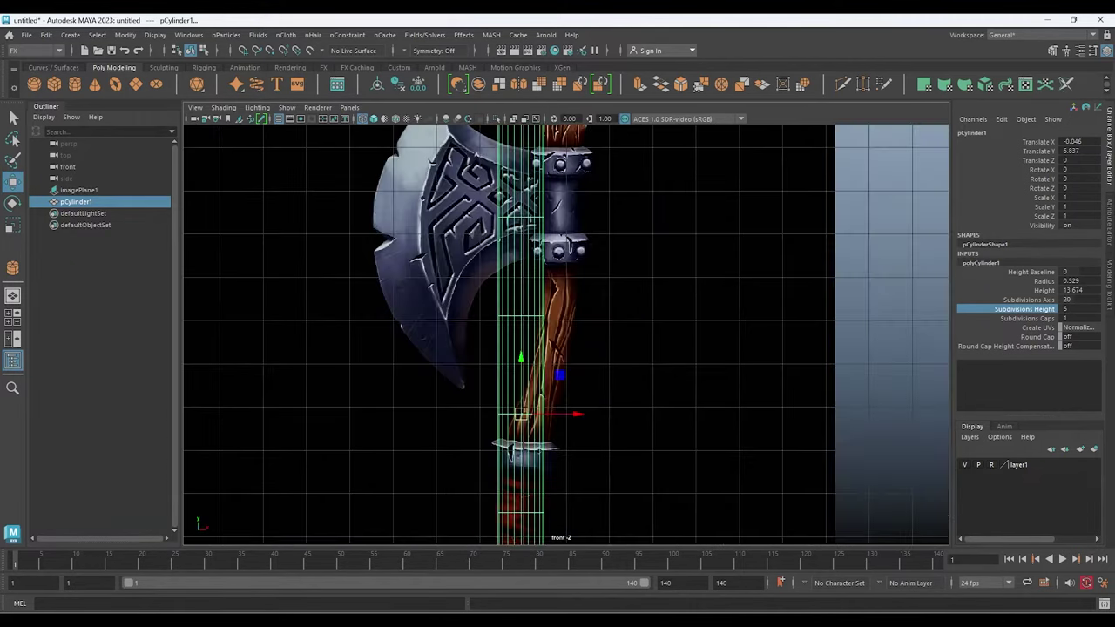
scroll(522, 392, down, 2)
scroll(531, 279, up, 2)
scroll(531, 279, up, 1)
scroll(531, 279, up, 1)
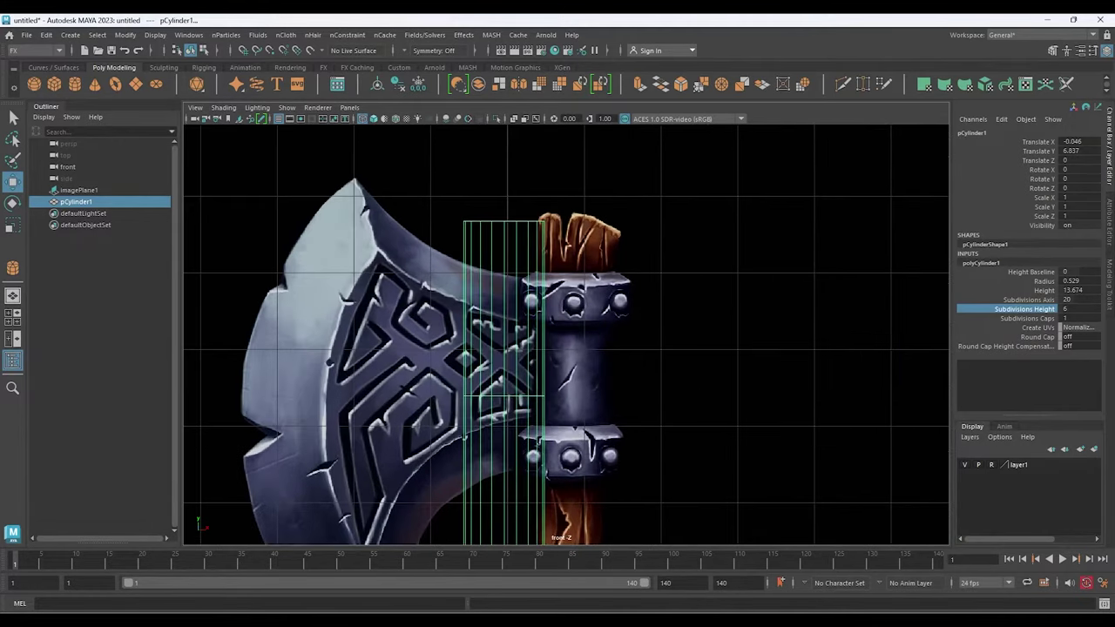
scroll(532, 279, up, 1)
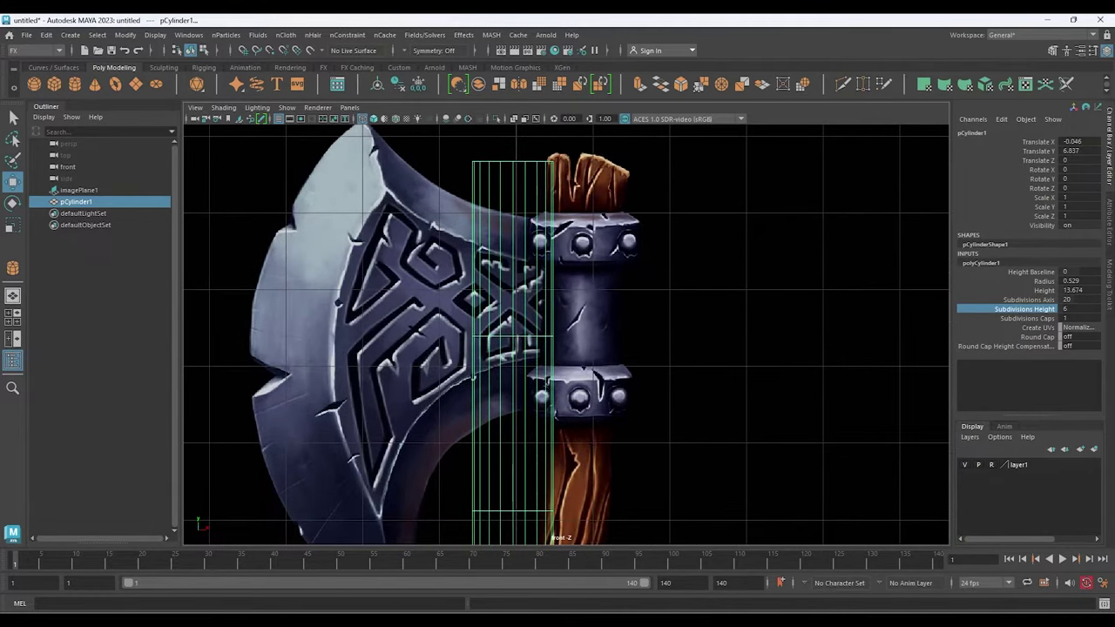
right_drag(492, 287, 497, 252)
alt+middle_drag(505, 253, 484, 328)
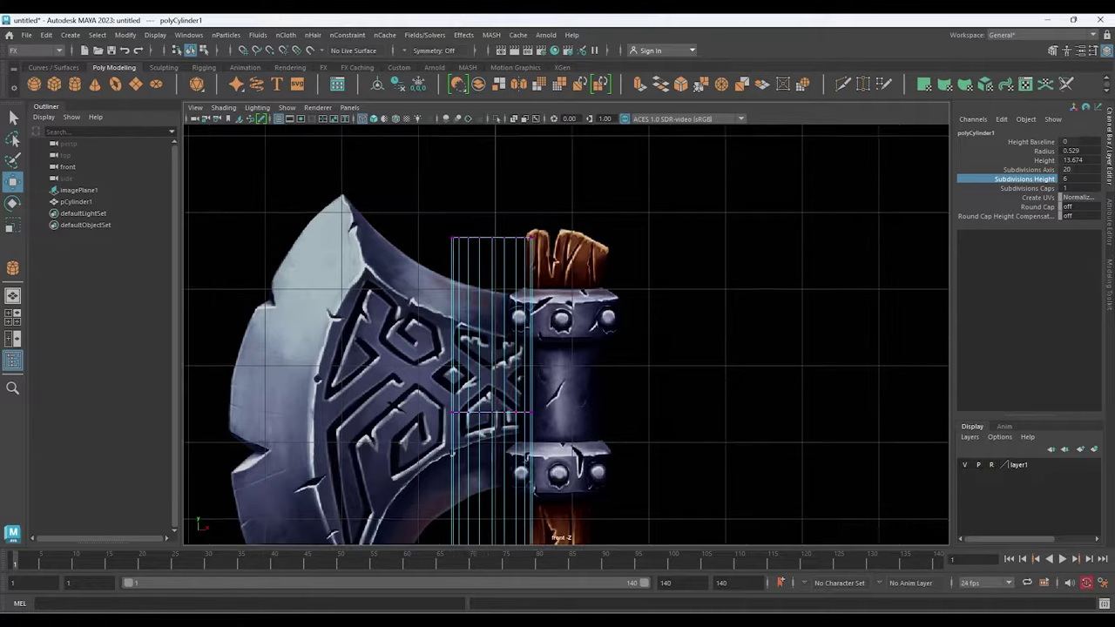
mouse_move(523, 488)
alt+middle_down()
mouse_move(427, 453)
mouse_move(409, 209)
mouse_move(398, 225)
alt+middle_up()
drag(302, 286, 529, 402)
drag(420, 322, 488, 322)
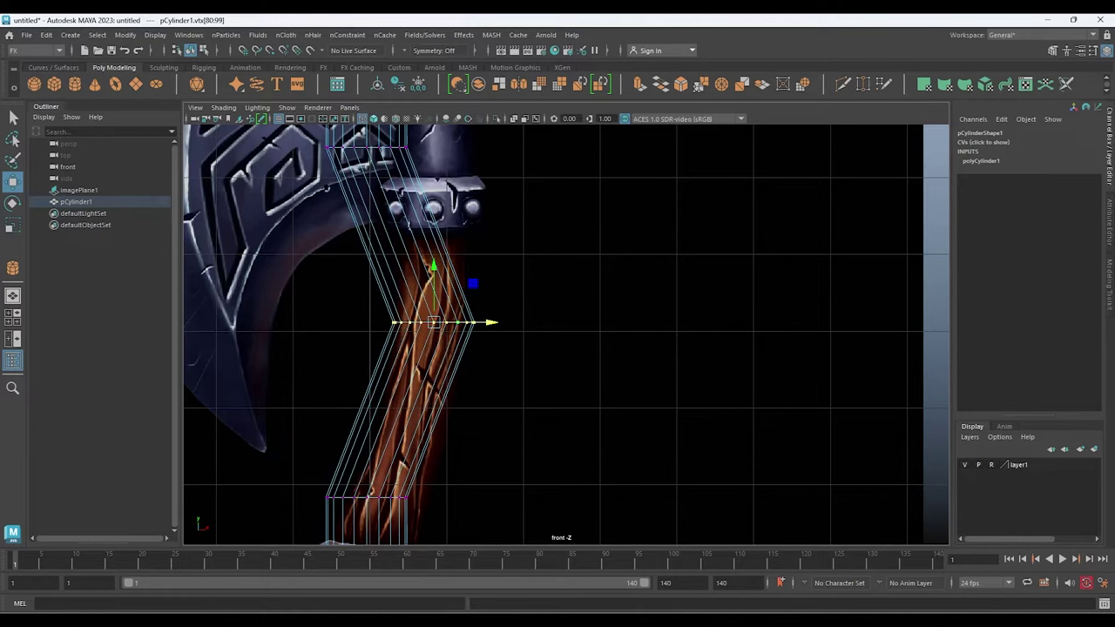
key(r)
drag(485, 322, 482, 322)
Adjust the vertex rows at the lower collar, handle top, handle bottom and below the collar
alt+middle_drag(523, 262, 510, 386)
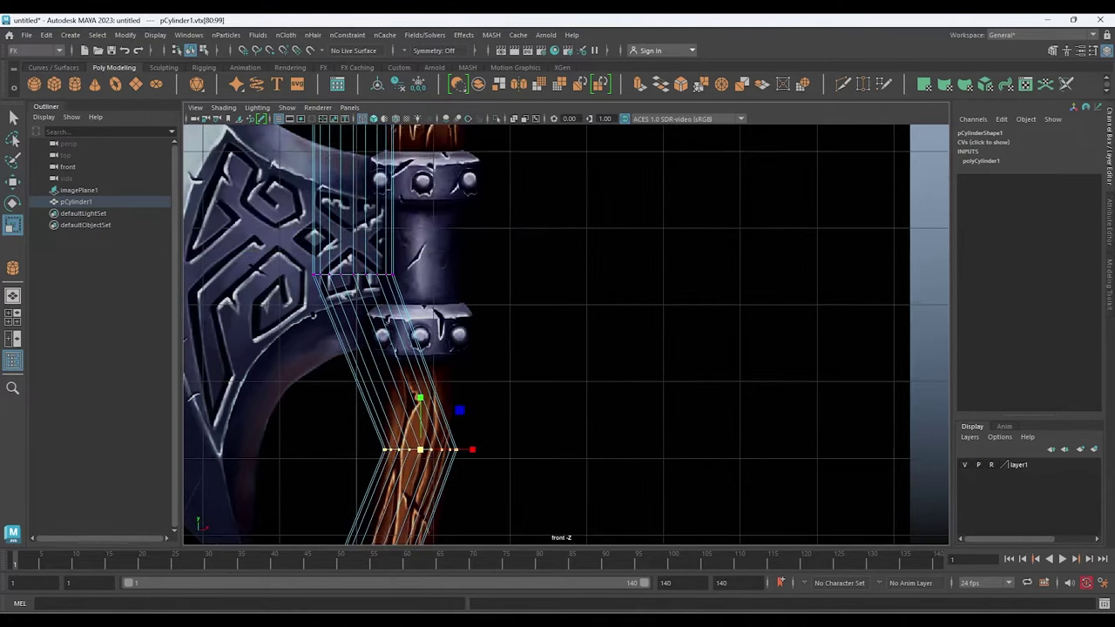
drag(296, 261, 418, 287)
key(w)
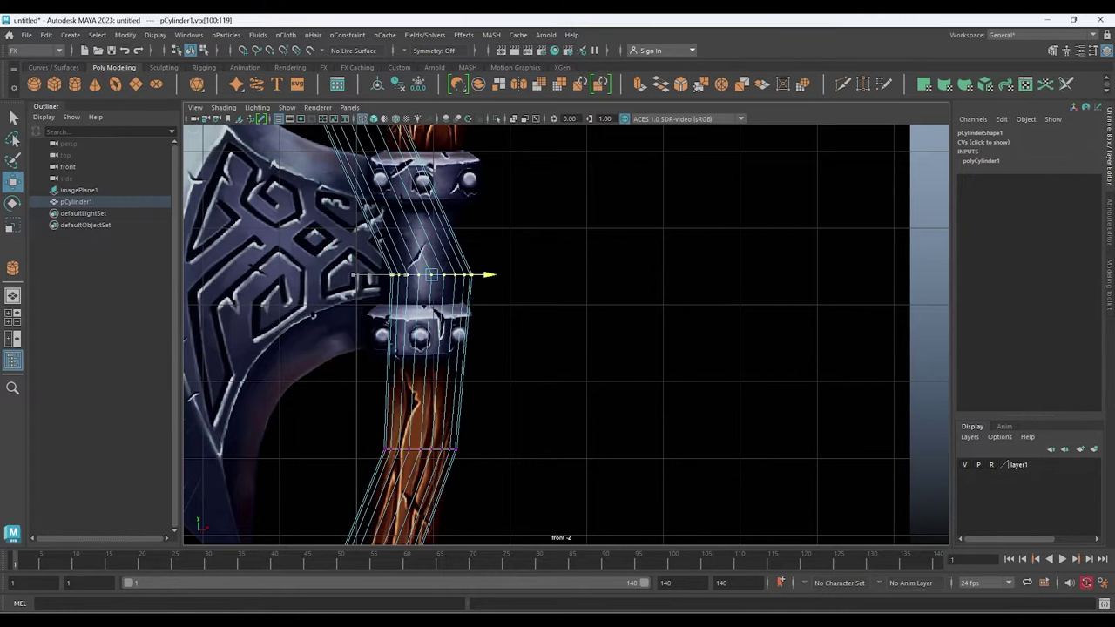
alt+middle_drag(522, 261, 540, 357)
drag(349, 178, 514, 218)
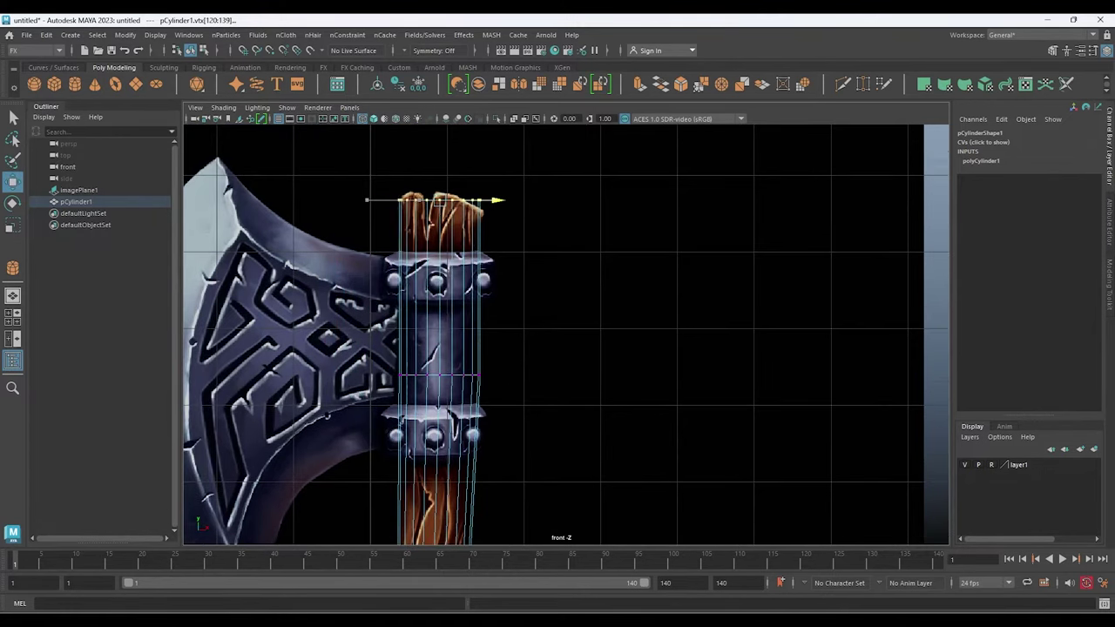
alt+middle_drag(566, 348, 569, 314)
alt+middle_drag(566, 479, 557, 156)
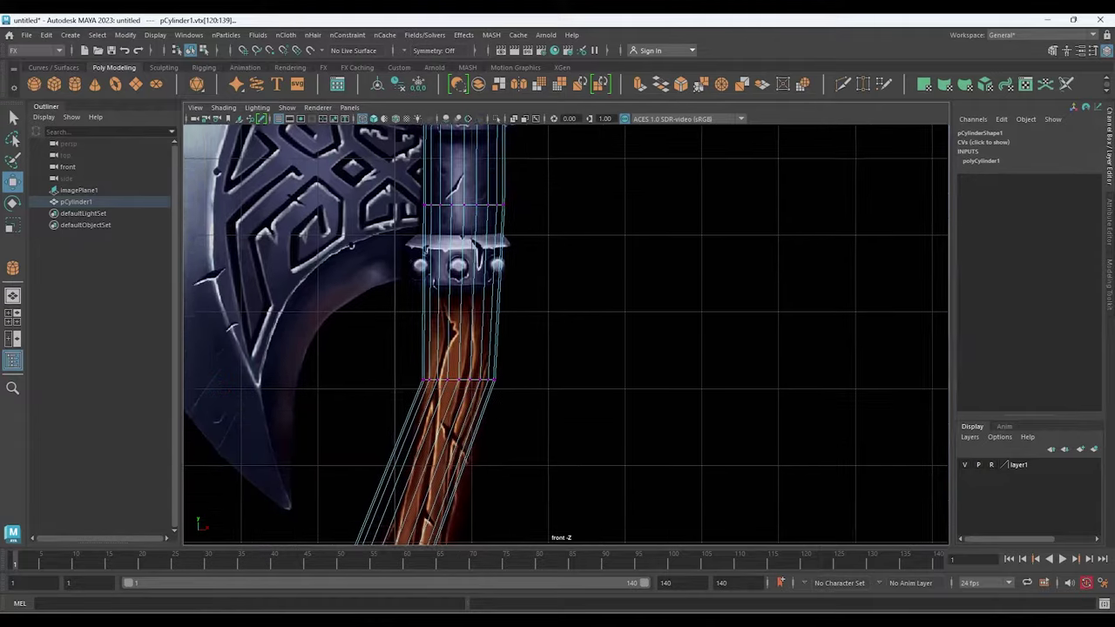
drag(297, 349, 505, 383)
alt+middle_drag(566, 261, 531, 414)
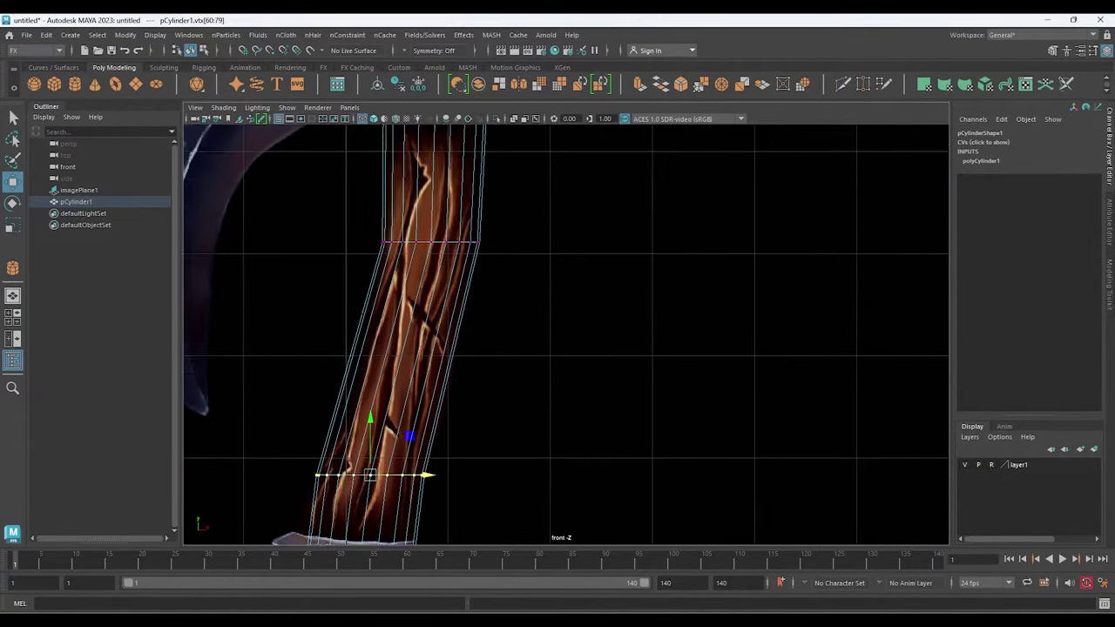
drag(323, 239, 580, 328)
key(r)
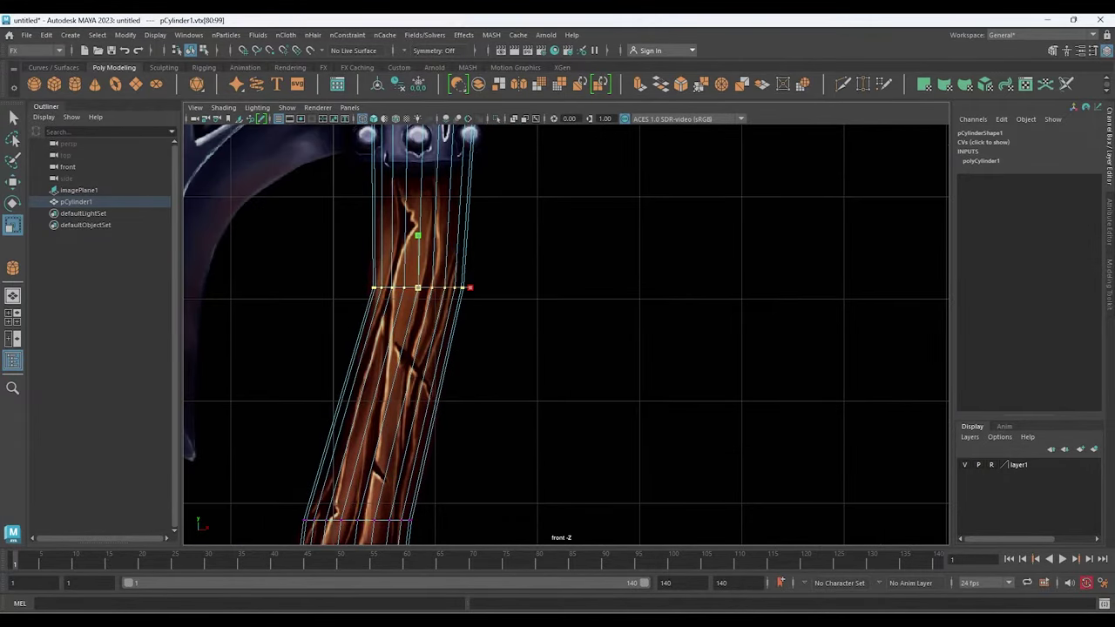
key(w)
Fit the rows between the collars and beneath the lower band, narrowing them to the handle width
alt+middle_drag(566, 261, 566, 531)
mouse_move(322, 305)
mouse_down()
mouse_move(523, 344)
mouse_move(461, 323)
mouse_up()
key(r)
key(w)
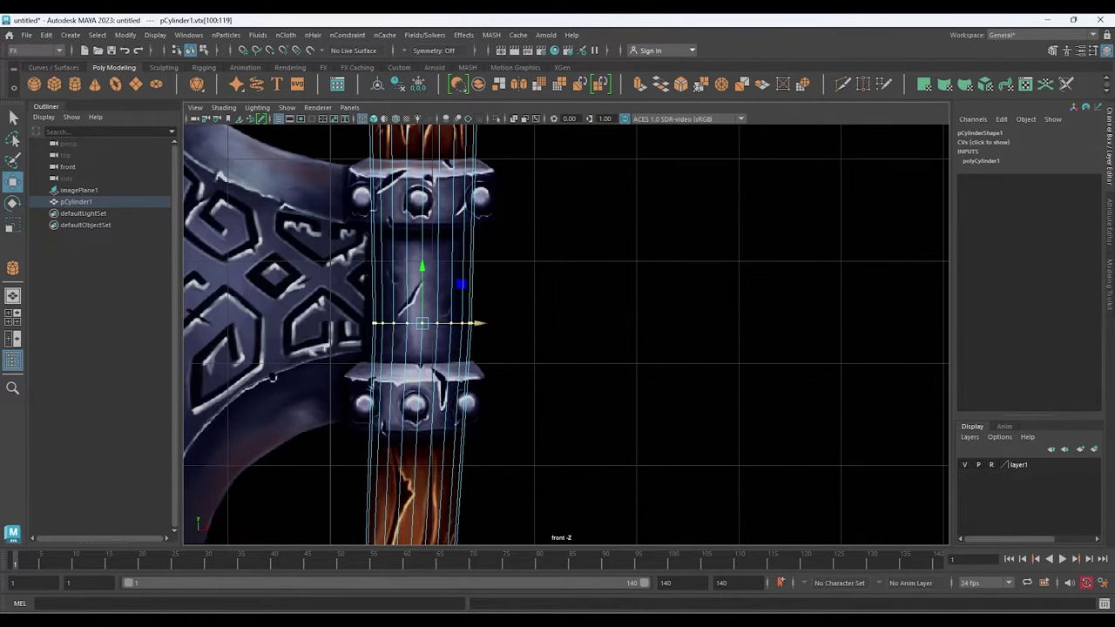
mouse_move(566, 261)
alt+middle_down()
mouse_move(566, 398)
mouse_move(567, 300)
alt+middle_up()
scroll(566, 335, up, 2)
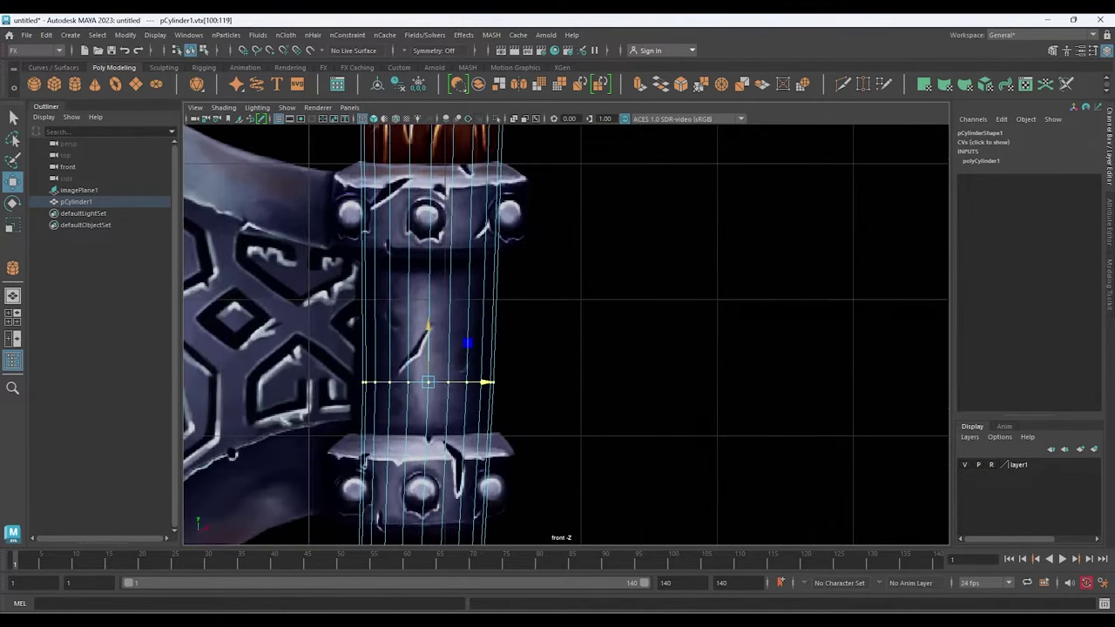
alt+middle_drag(566, 392, 588, 270)
drag(450, 206, 449, 367)
key(r)
drag(502, 424, 497, 423)
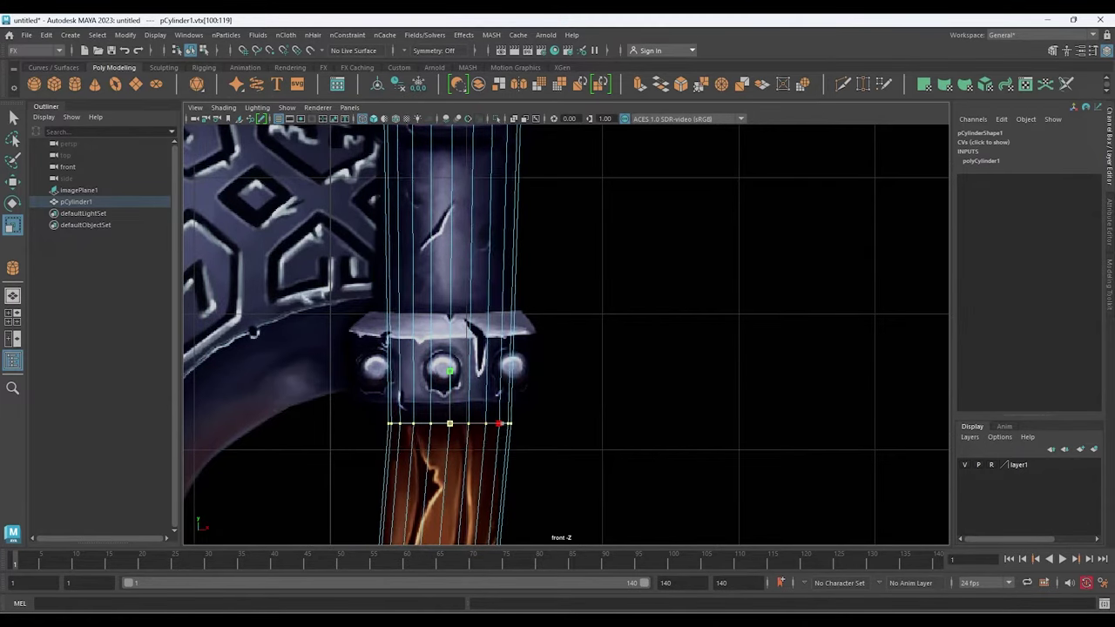
key(w)
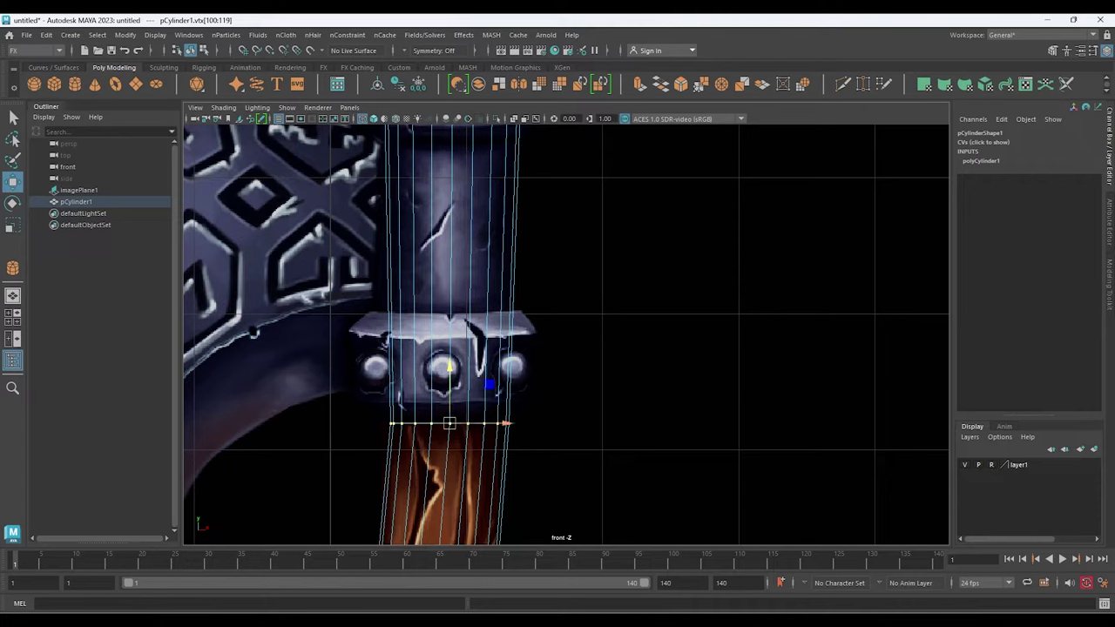
alt+middle_drag(442, 368, 442, 540)
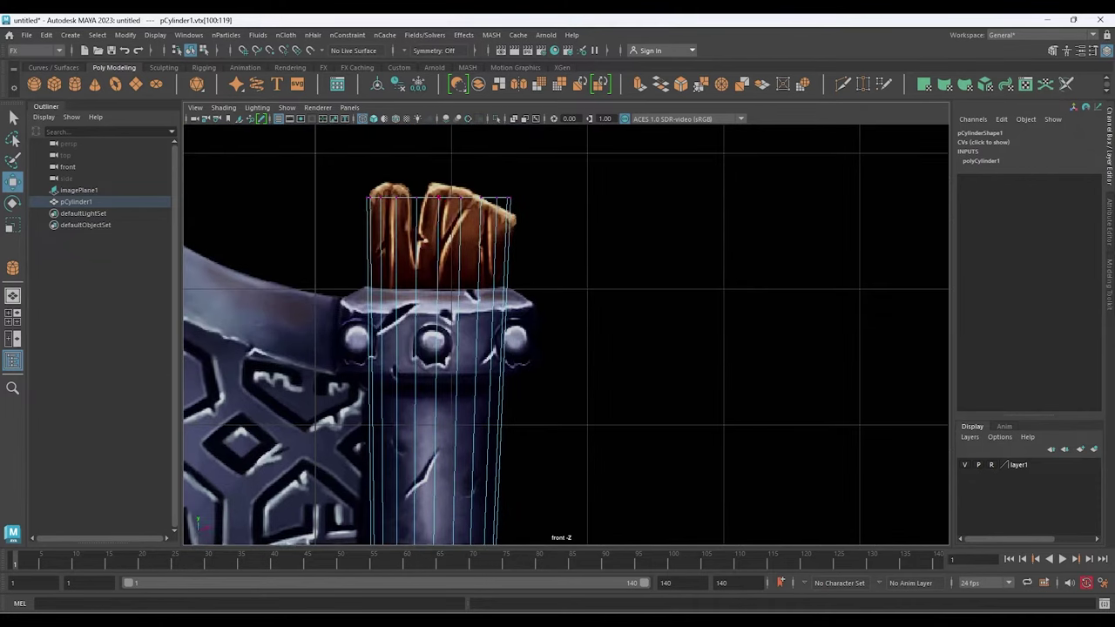
Cut an edge loop at the upper collar's top and pinch it inward to fit the handle
scroll(566, 336, up, 1)
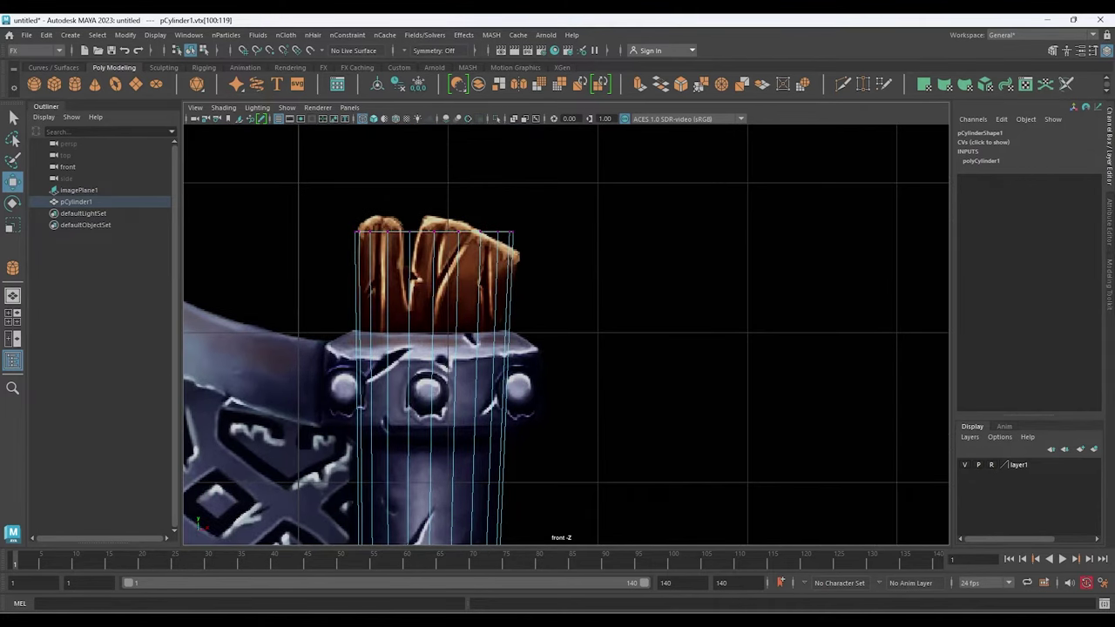
key(ctrl+shift+x)
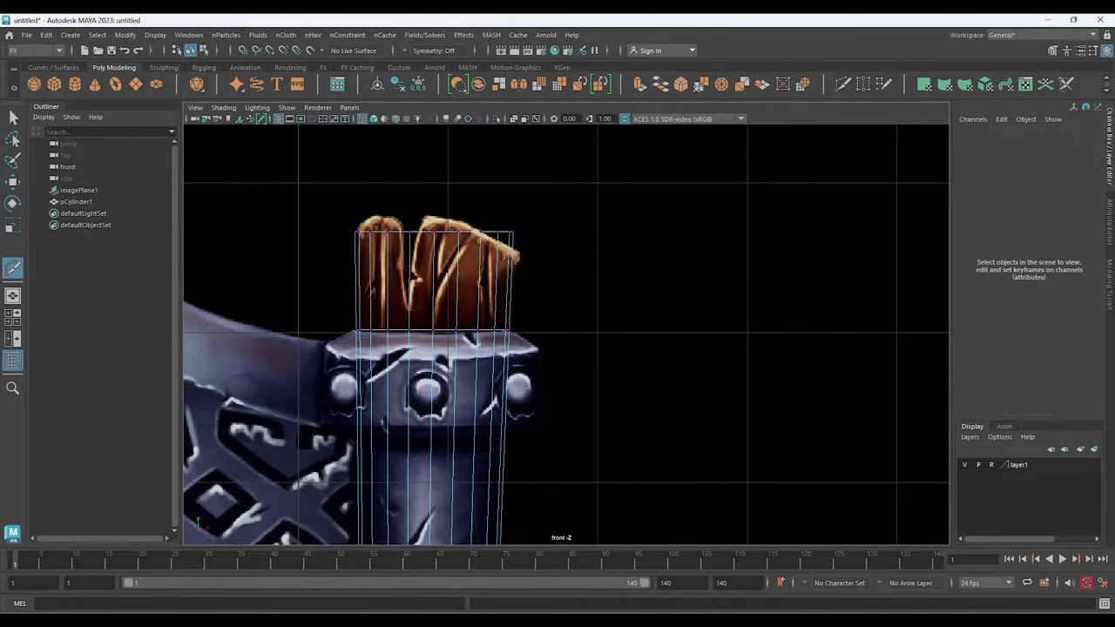
key(r)
drag(286, 291, 639, 410)
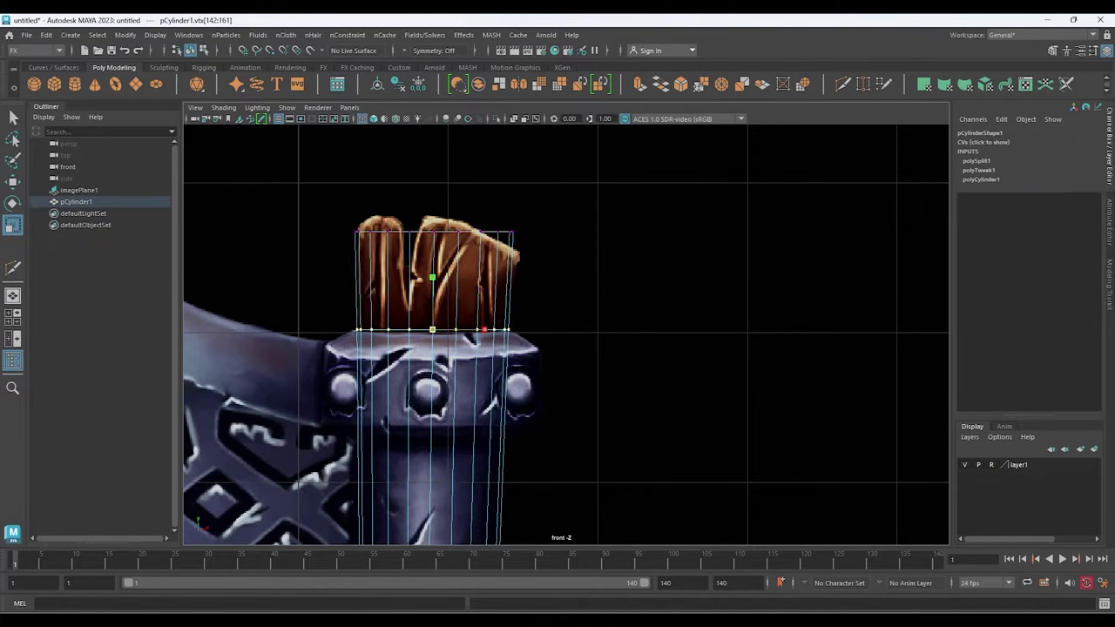
drag(484, 329, 479, 329)
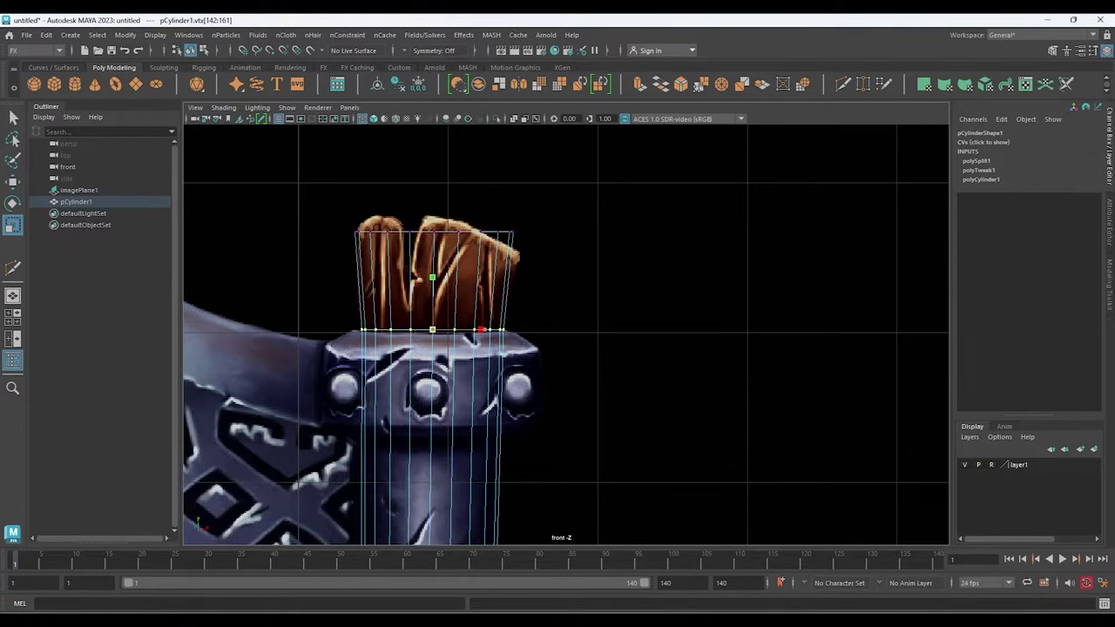
Tilt the cylinder's top vertex ring to the slanted handle end and widen it
alt+middle_drag(566, 331, 561, 394)
drag(331, 274, 544, 314)
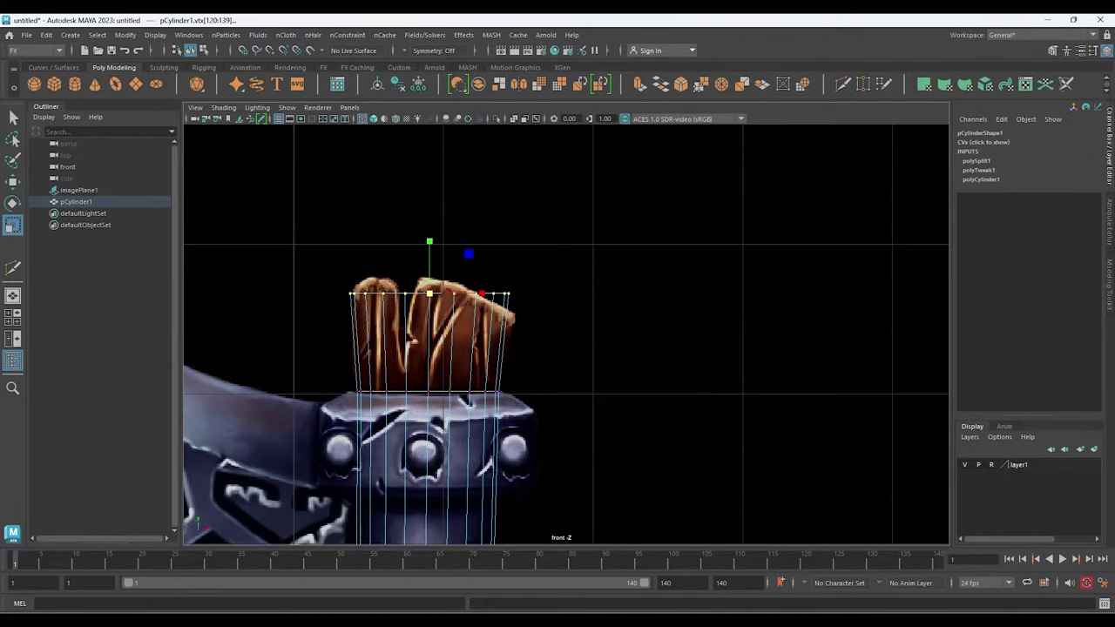
key(e)
drag(479, 268, 495, 296)
key(r)
key(w)
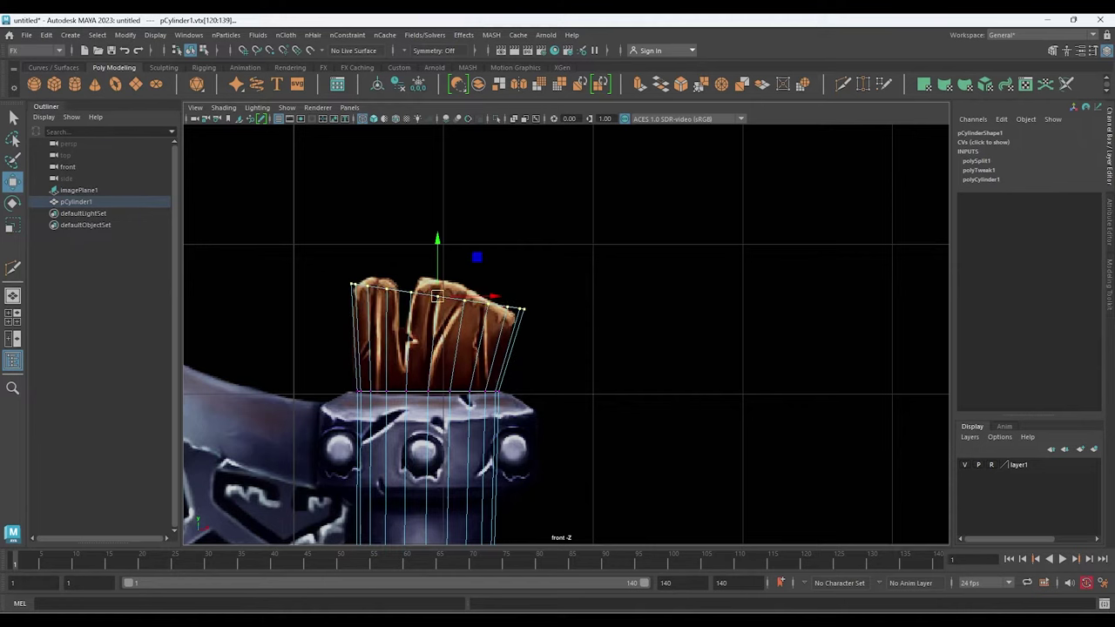
alt+middle_drag(522, 436, 518, 122)
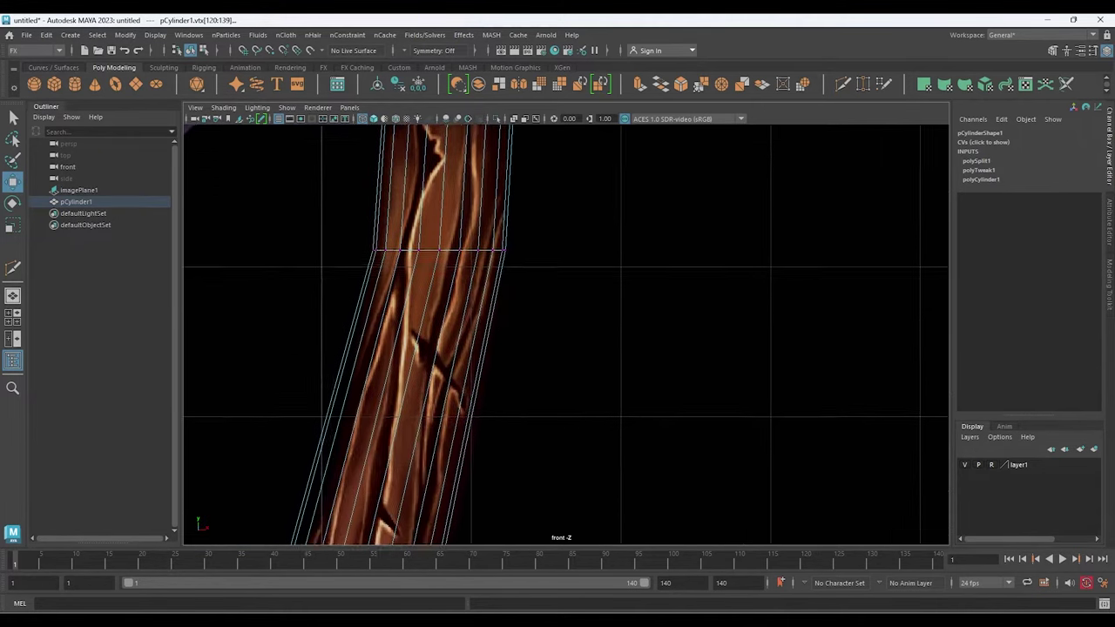
Cut an edge loop partway down the lower handle, nudge it right and scale it slightly narrower
mouse_move(567, 435)
alt+middle_down()
mouse_move(566, 175)
mouse_move(559, 407)
alt+middle_up()
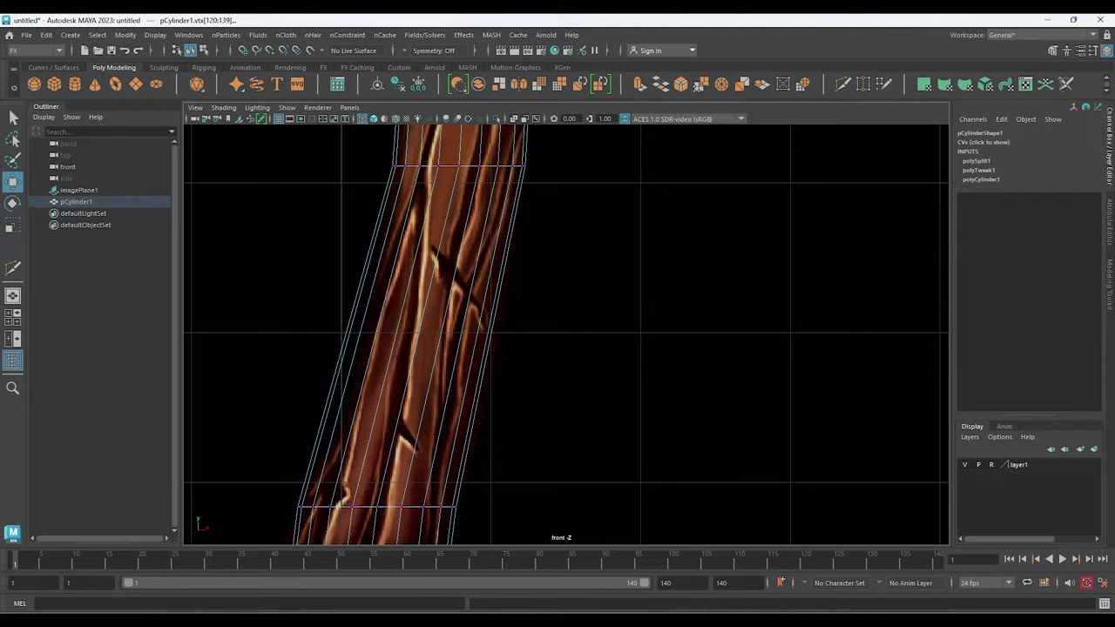
click(12, 268)
ctrl+click(457, 351)
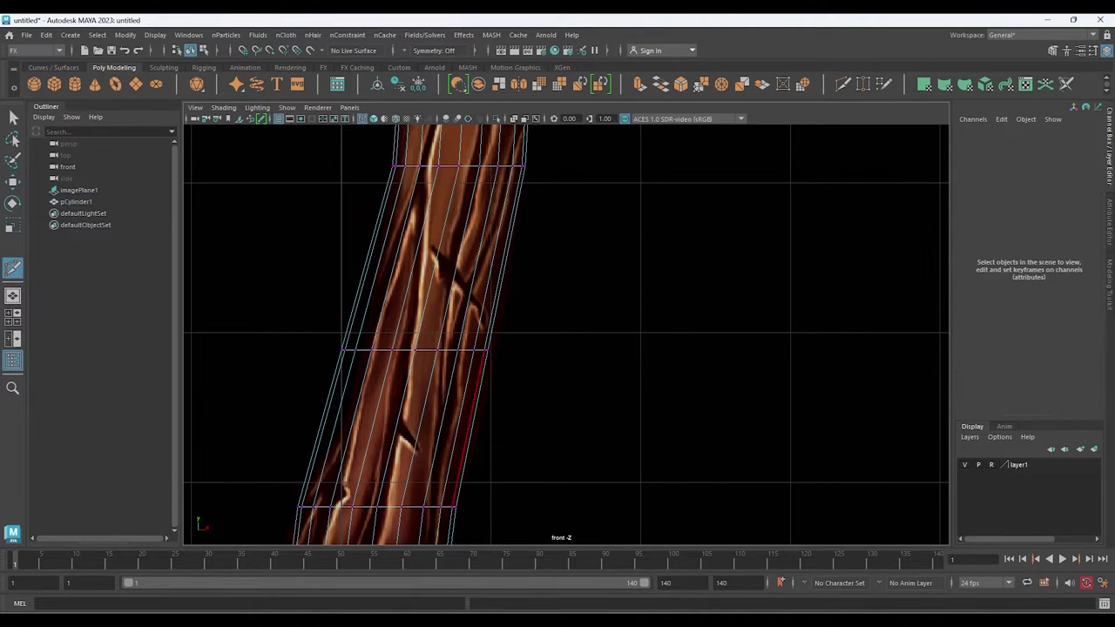
key(w)
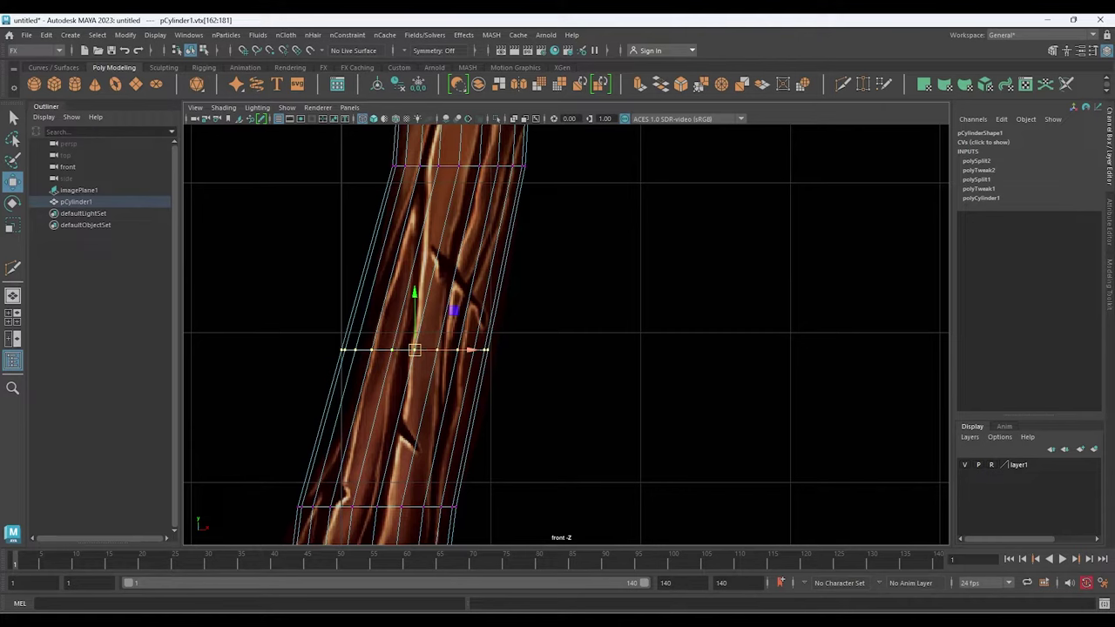
drag(468, 351, 480, 350)
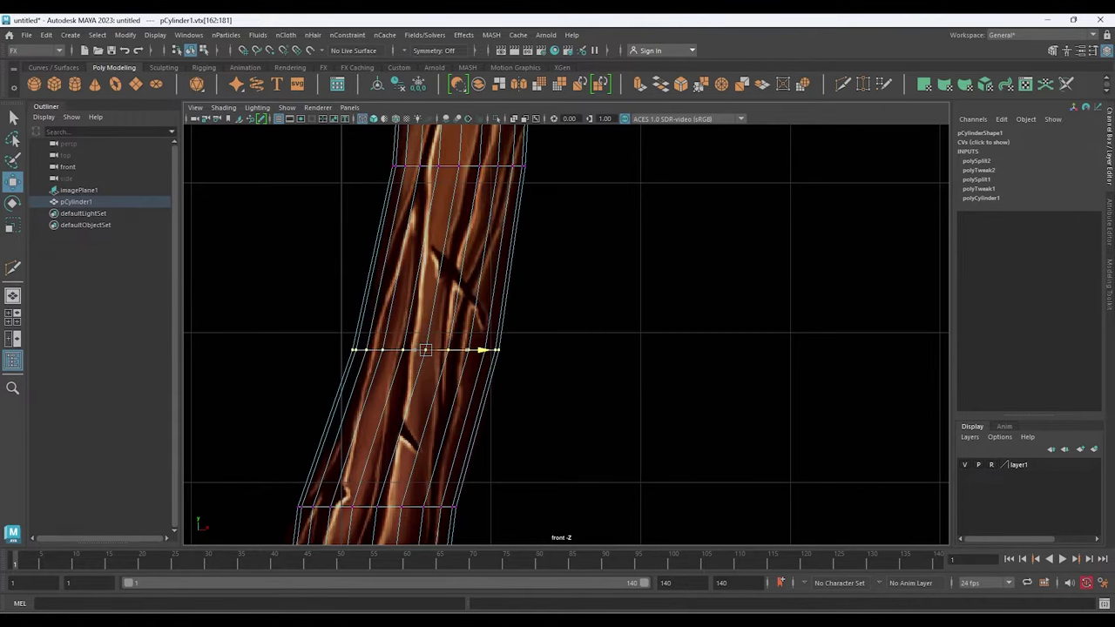
key(r)
drag(479, 350, 476, 350)
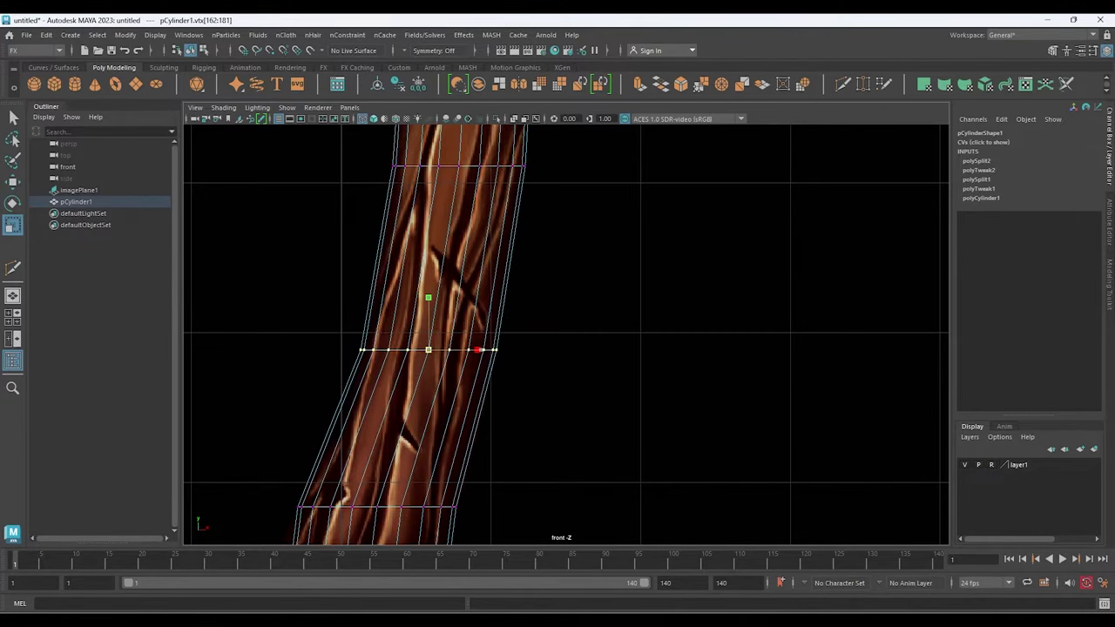
alt+middle_drag(477, 350, 507, 75)
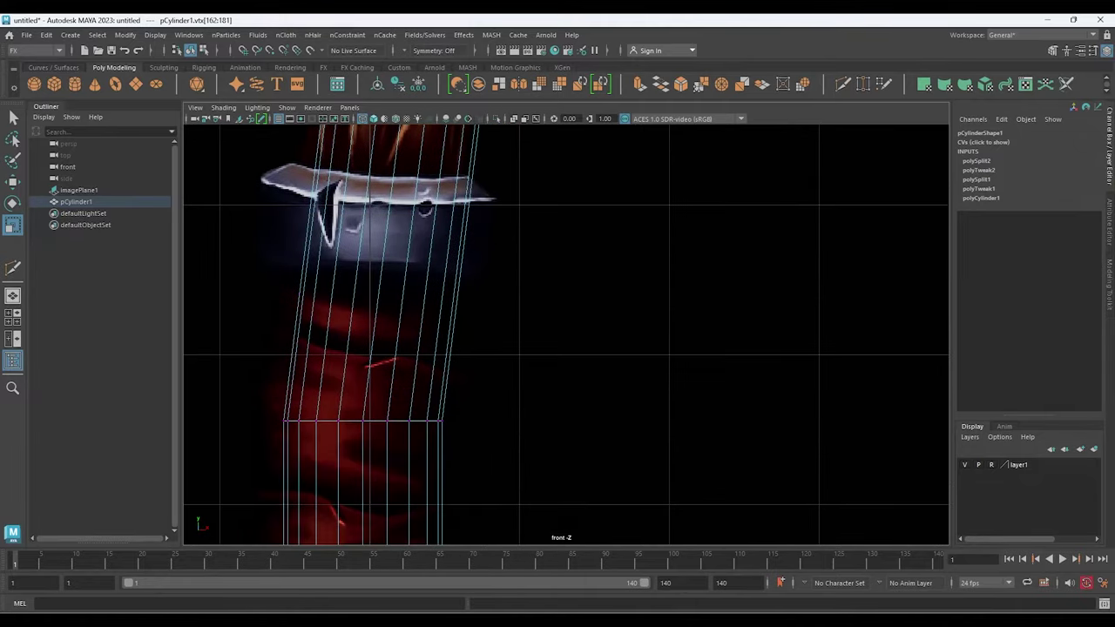
alt+middle_drag(566, 436, 566, 218)
Raise the bottom vertex row and rotate it to match the angled cuff
drag(348, 431, 535, 458)
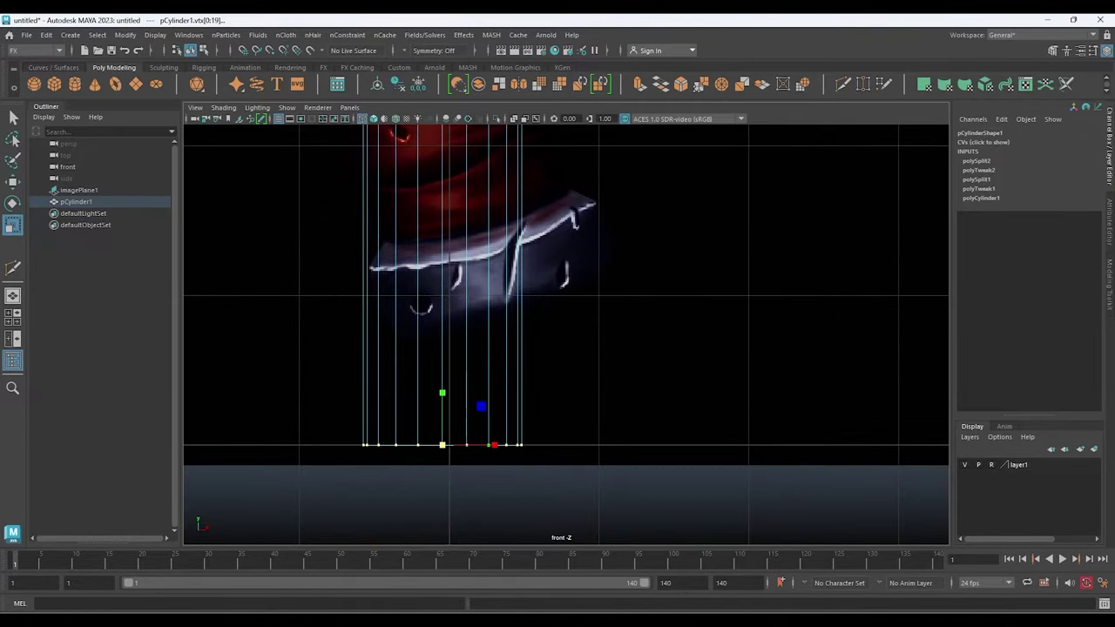
key(w)
drag(442, 445, 482, 283)
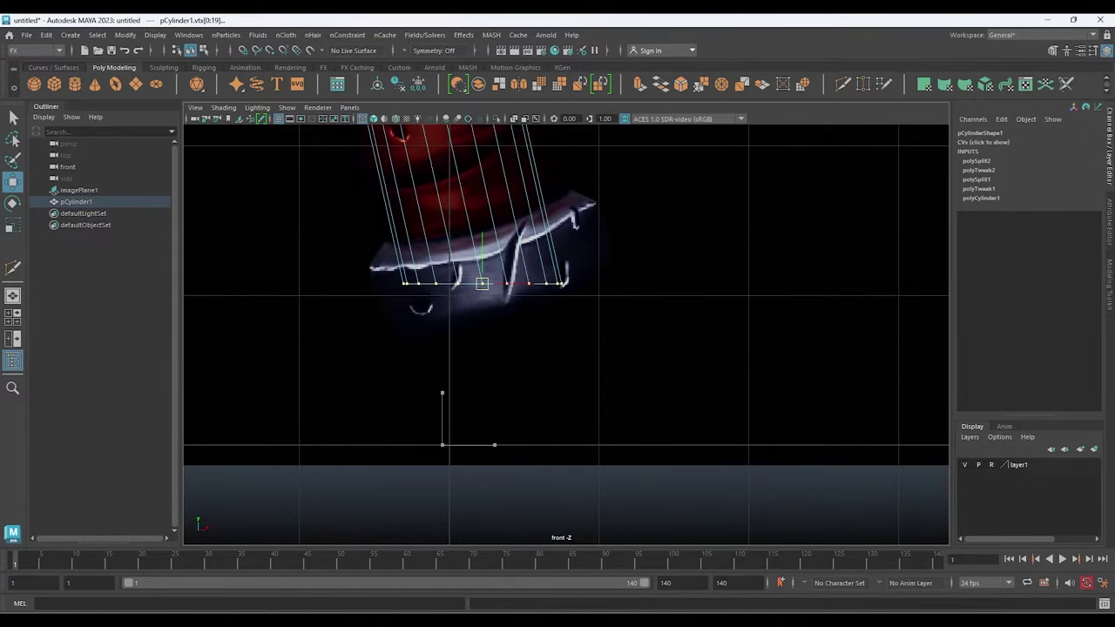
alt+middle_drag(522, 262, 521, 327)
key(e)
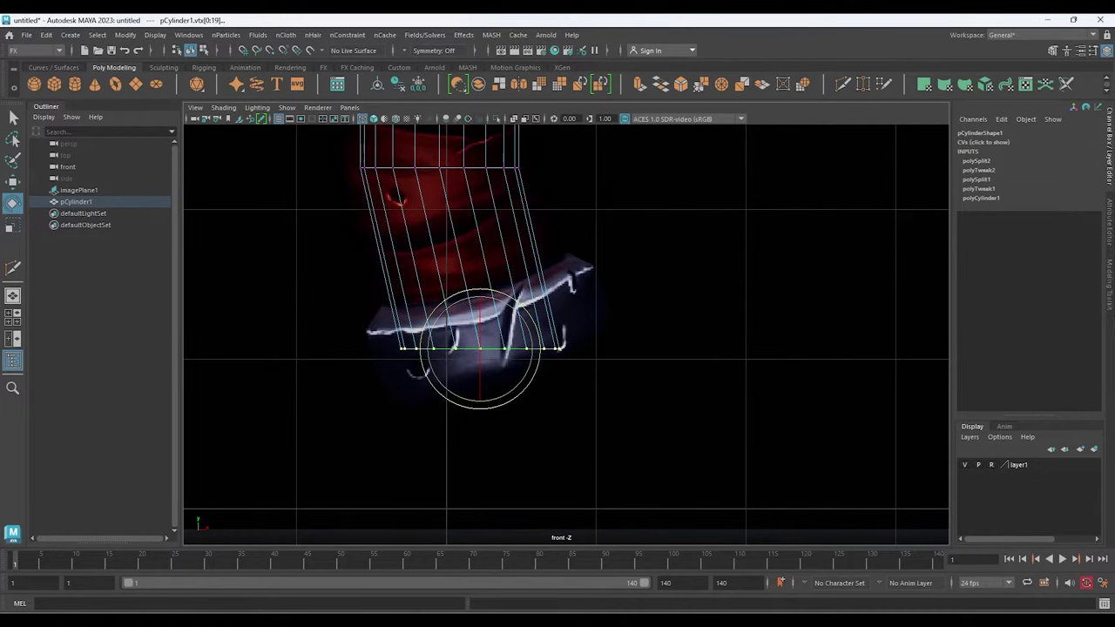
mouse_move(539, 348)
mouse_down()
mouse_move(537, 336)
mouse_move(483, 341)
mouse_up()
key(w)
mouse_move(483, 341)
alt+middle_down()
mouse_move(447, 516)
mouse_move(452, 503)
alt+middle_up()
Scale the bottom vertex ring wider to match the reference cuff
drag(299, 429, 571, 541)
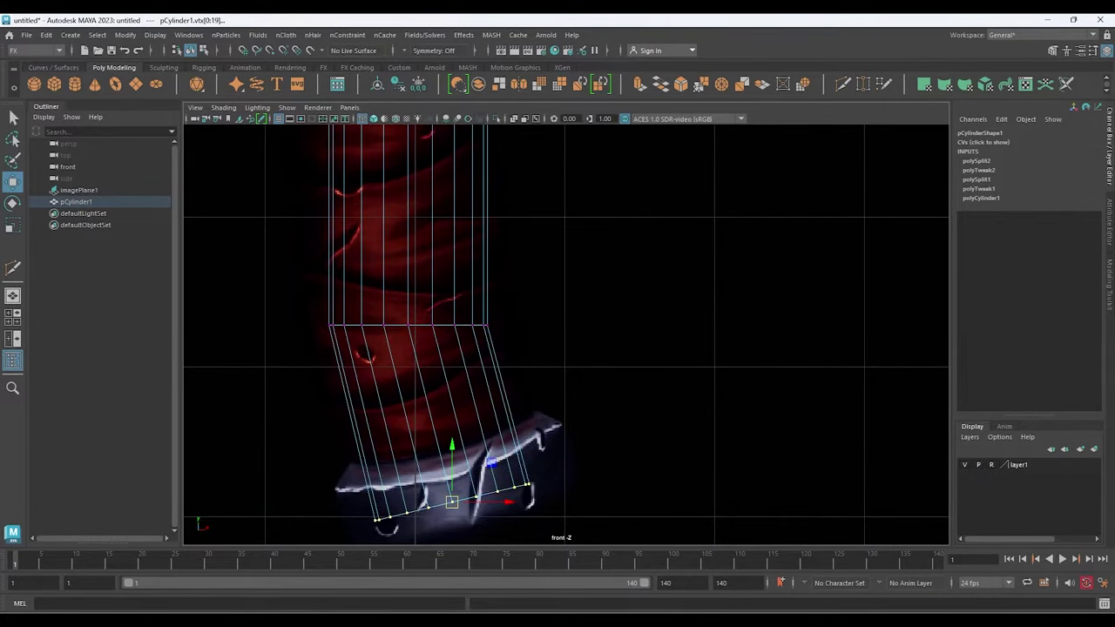
key(r)
drag(452, 502, 475, 501)
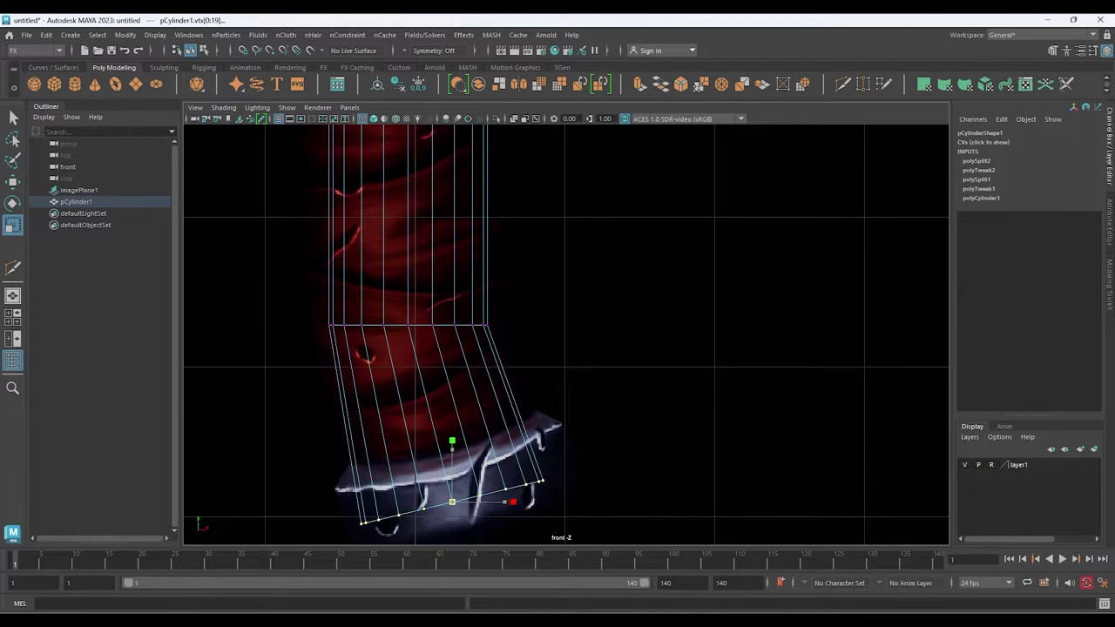
alt+middle_drag(475, 502, 395, 481)
key(w)
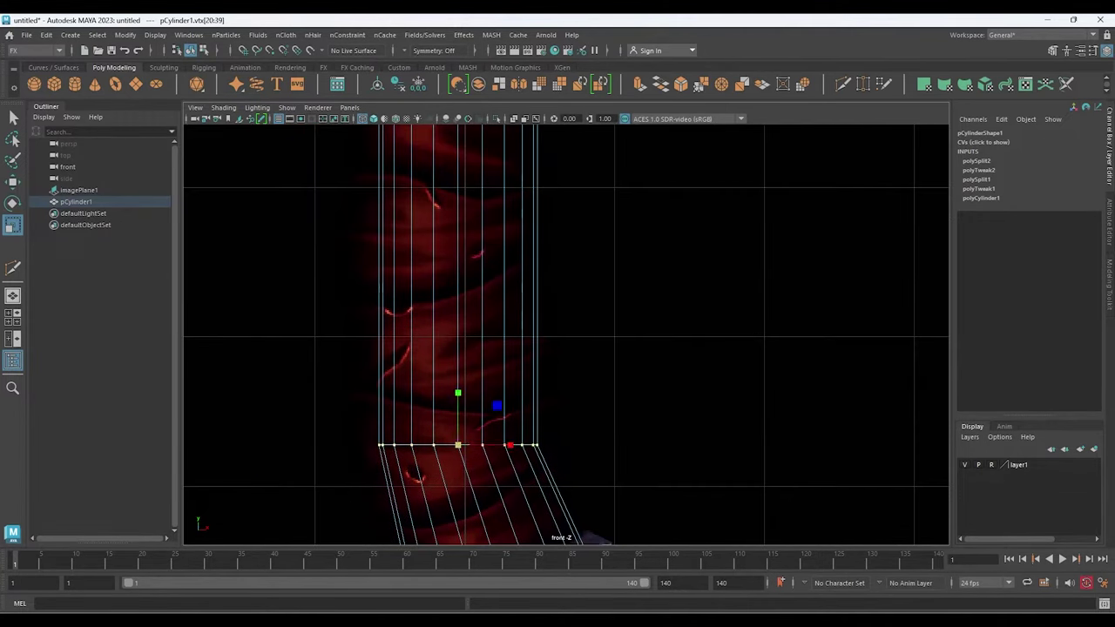
Scale the next two vertex rows of the handle wider to follow the outline
key(r)
drag(458, 446, 513, 406)
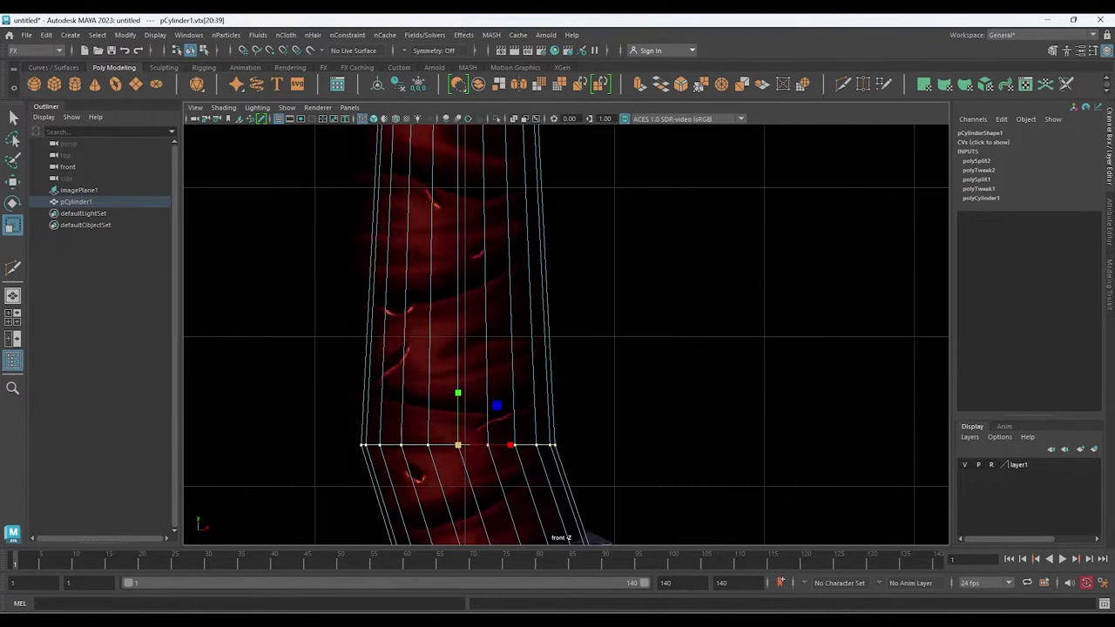
key(w)
key(Up)
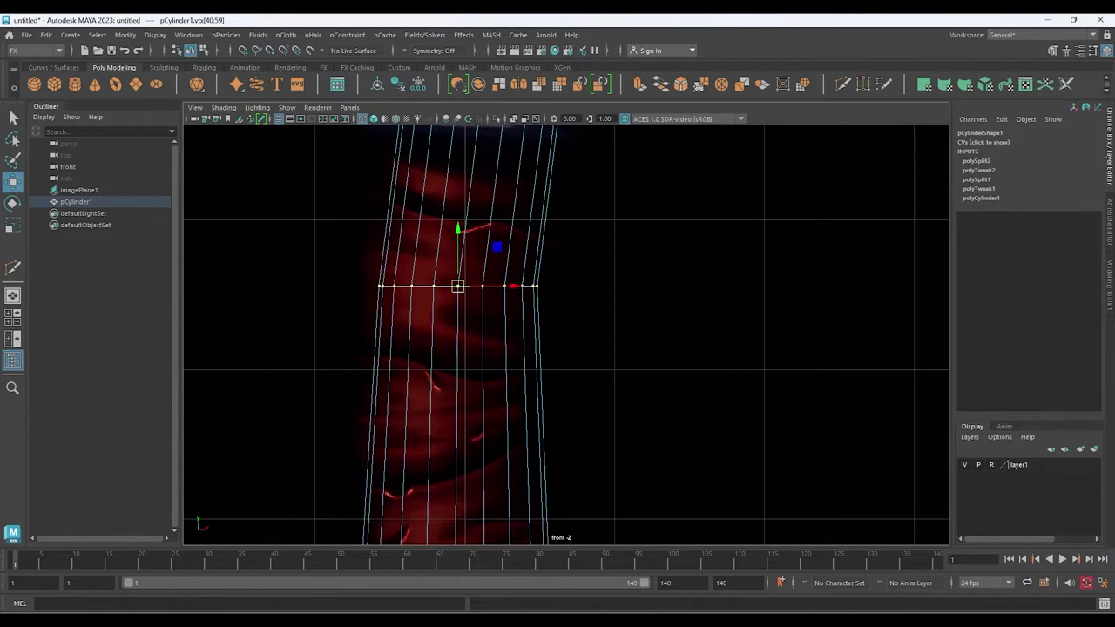
key(r)
drag(514, 286, 533, 286)
key(w)
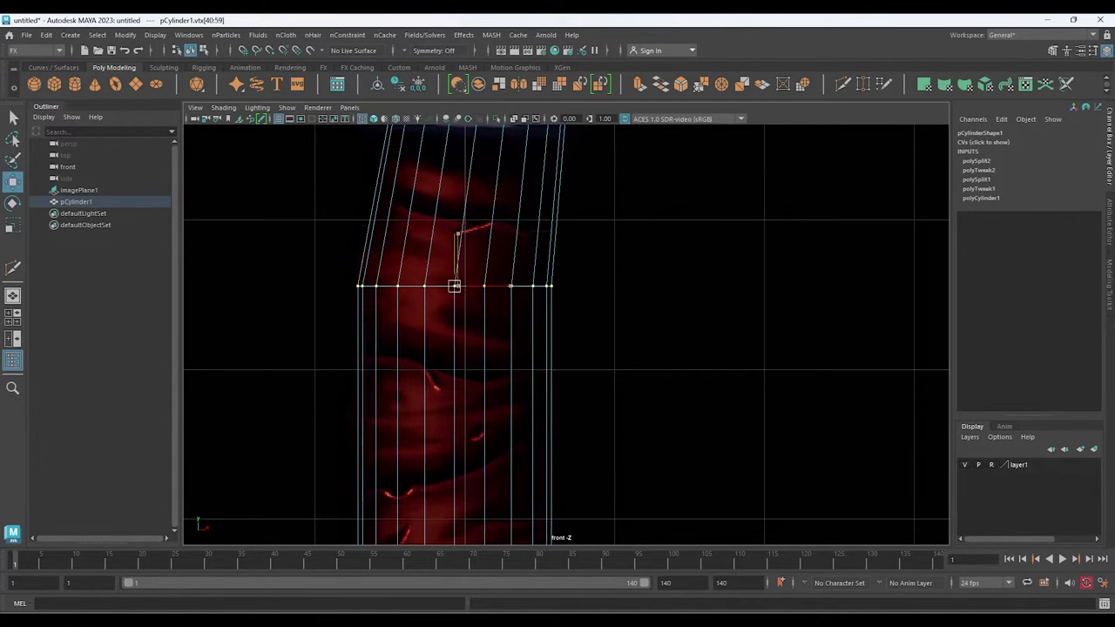
alt+middle_drag(557, 288, 561, 522)
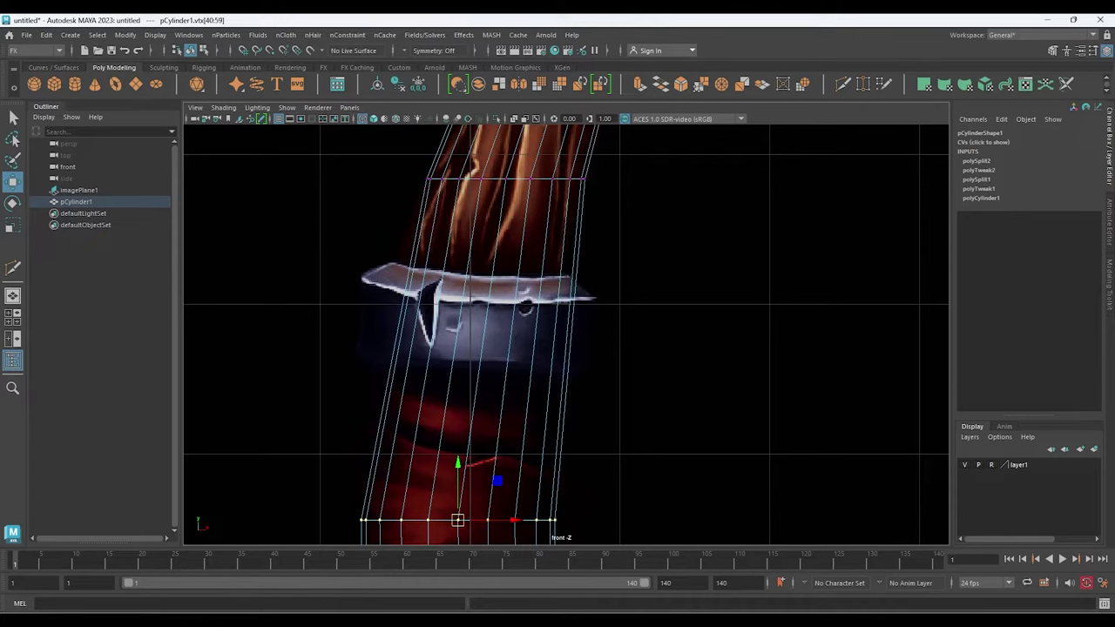
Insert an edge loop at the metal band, widen its upper loop and nudge the lower loop left
key(y)
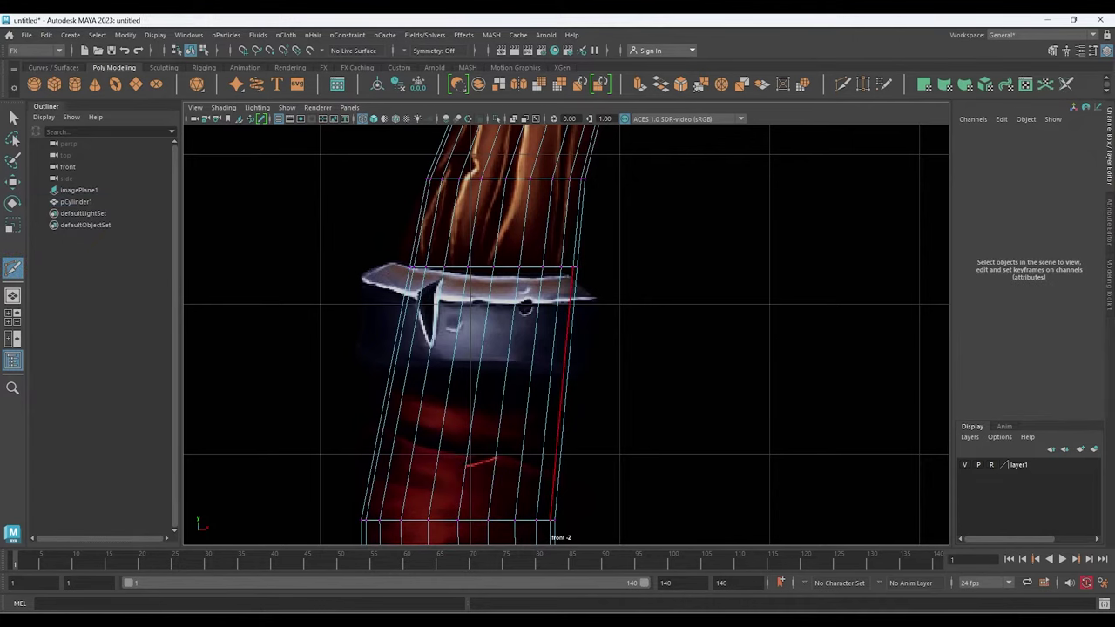
ctrl+click(557, 410)
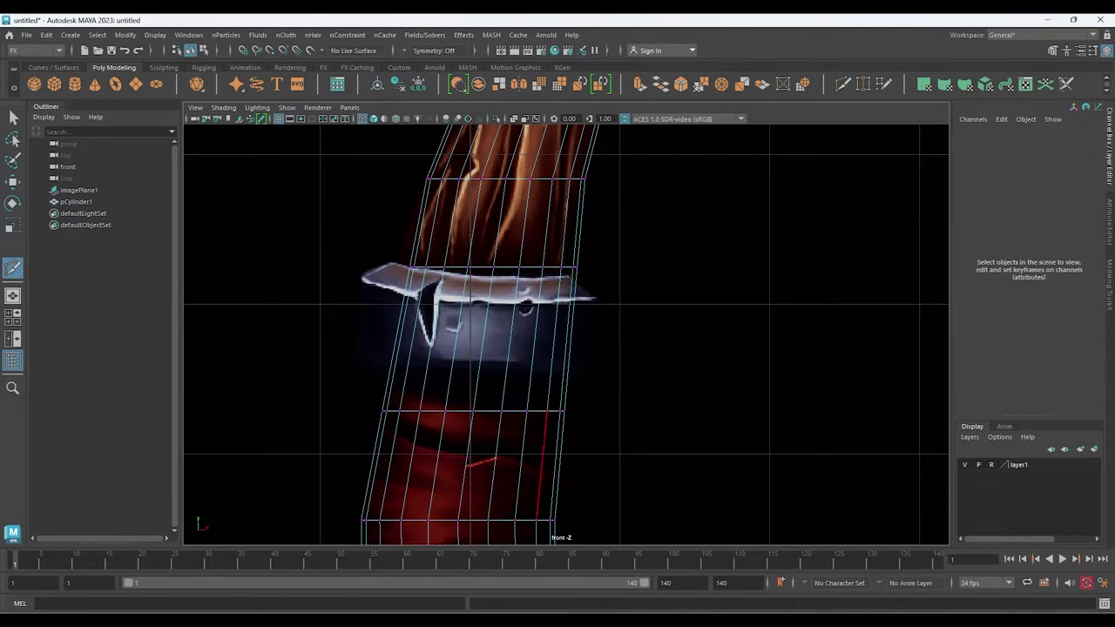
key(w)
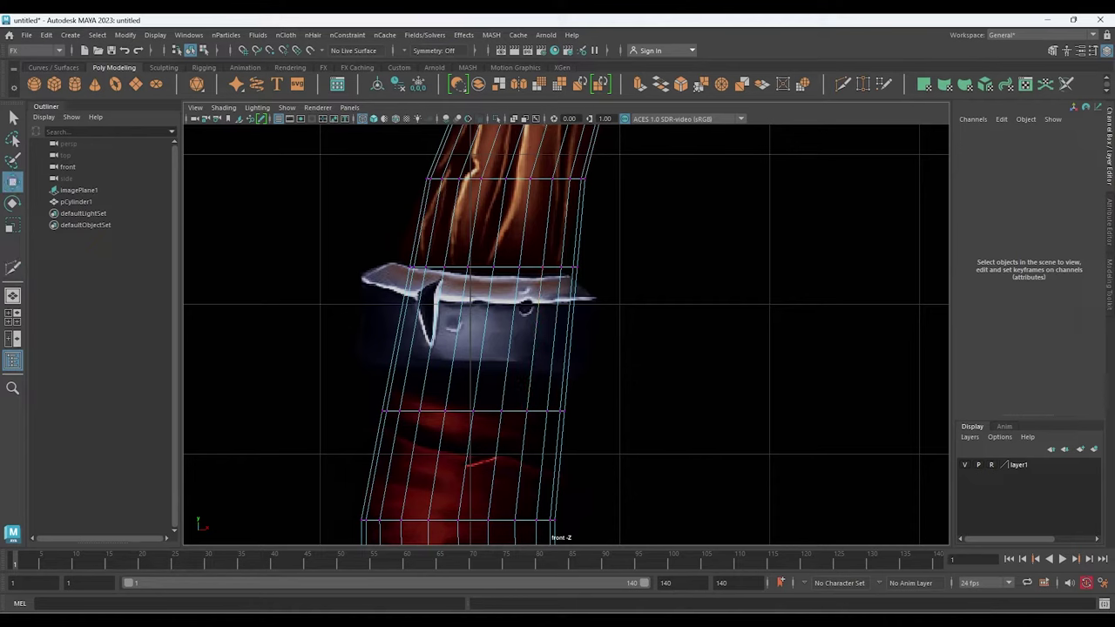
drag(340, 242, 707, 332)
key(r)
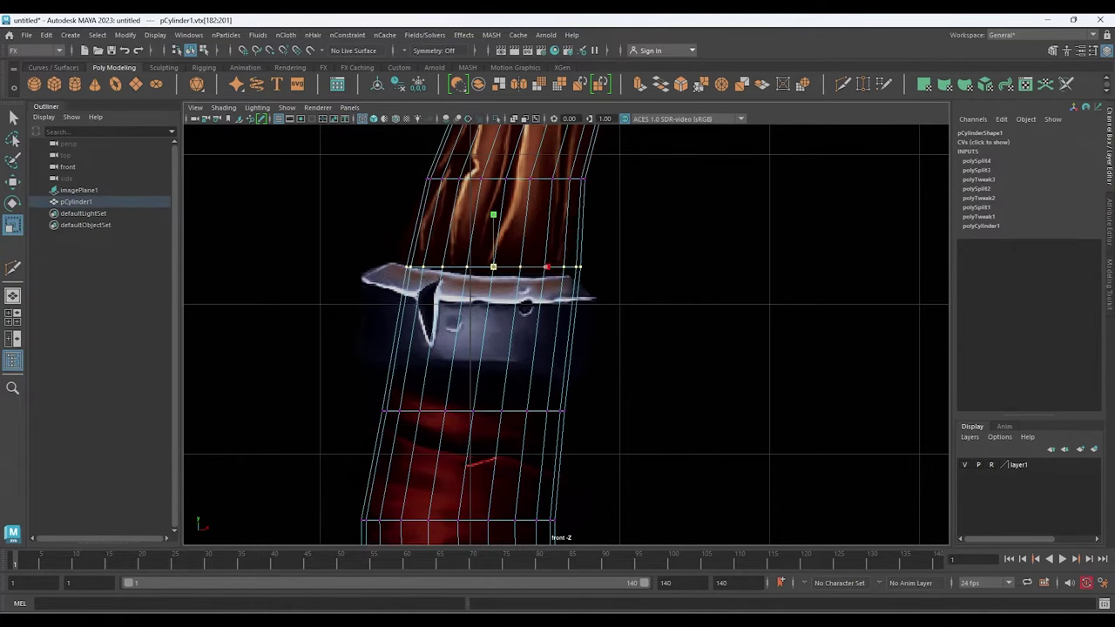
mouse_move(547, 267)
mouse_down()
mouse_move(575, 267)
mouse_move(540, 268)
mouse_up()
key(w)
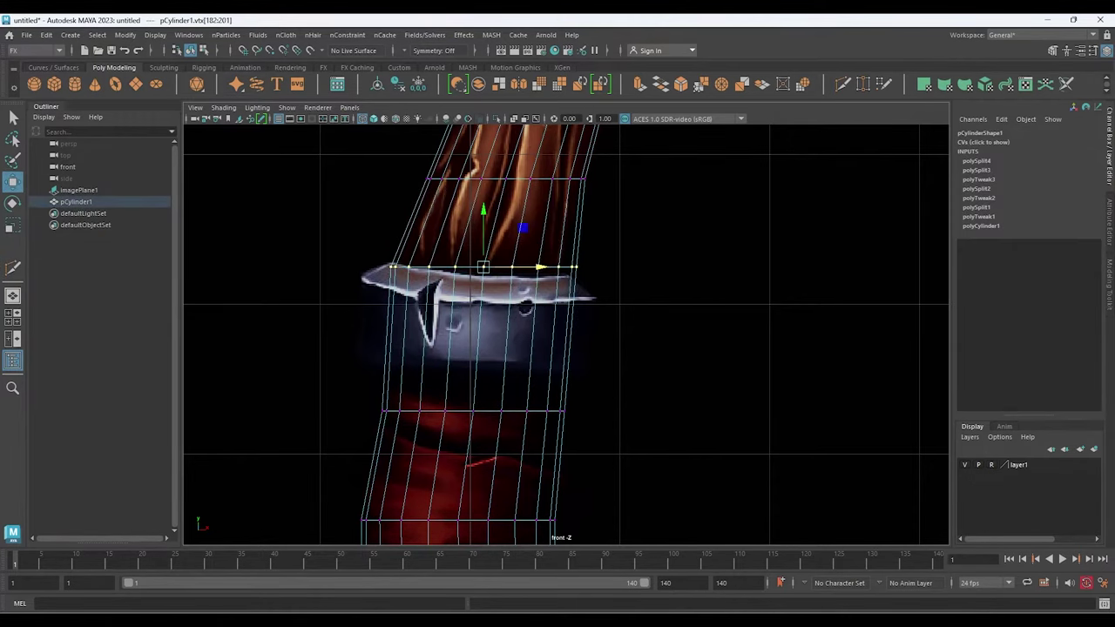
drag(339, 387, 697, 431)
drag(529, 410, 521, 410)
Pull the upper band loop slightly inward to match the band outline
scroll(566, 334, down, 3)
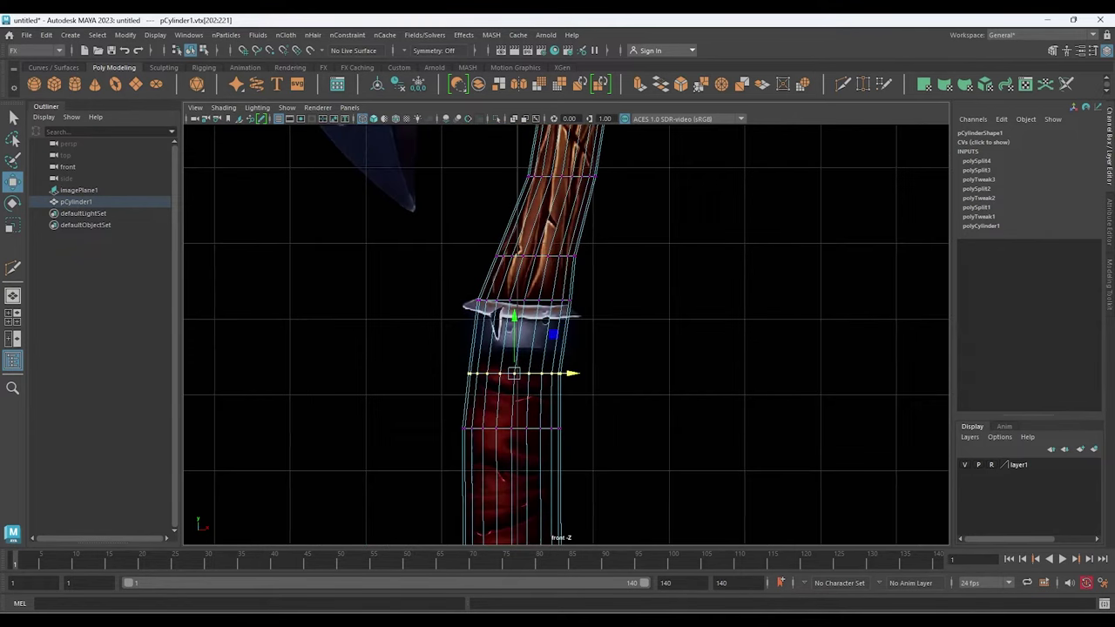
scroll(566, 334, up, 4)
scroll(566, 334, up, 2)
key(Up)
key(r)
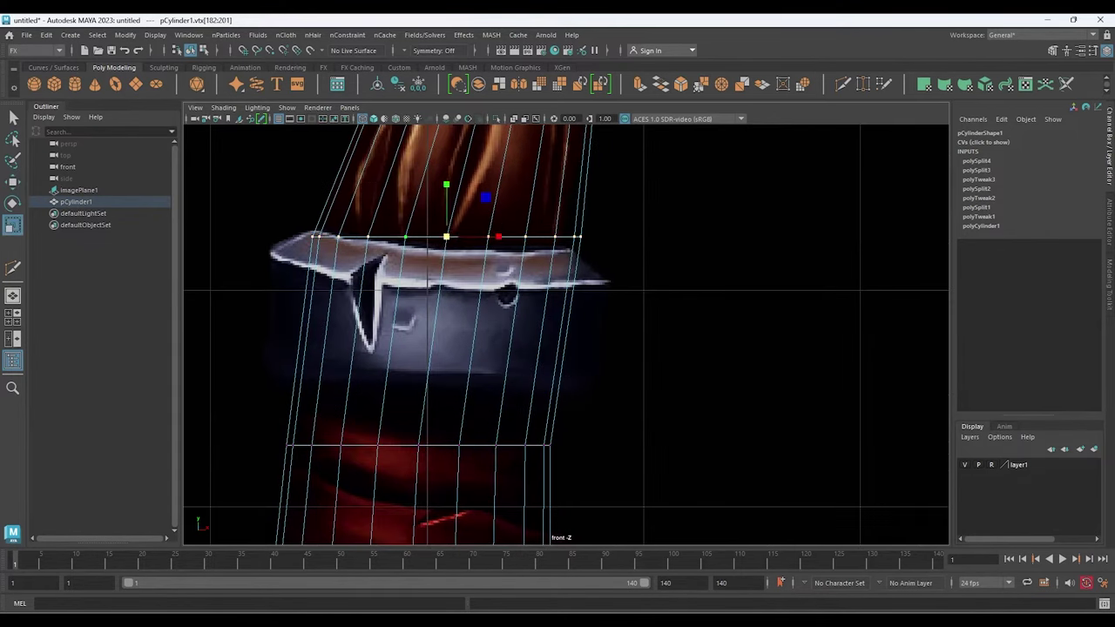
drag(547, 268, 533, 267)
key(w)
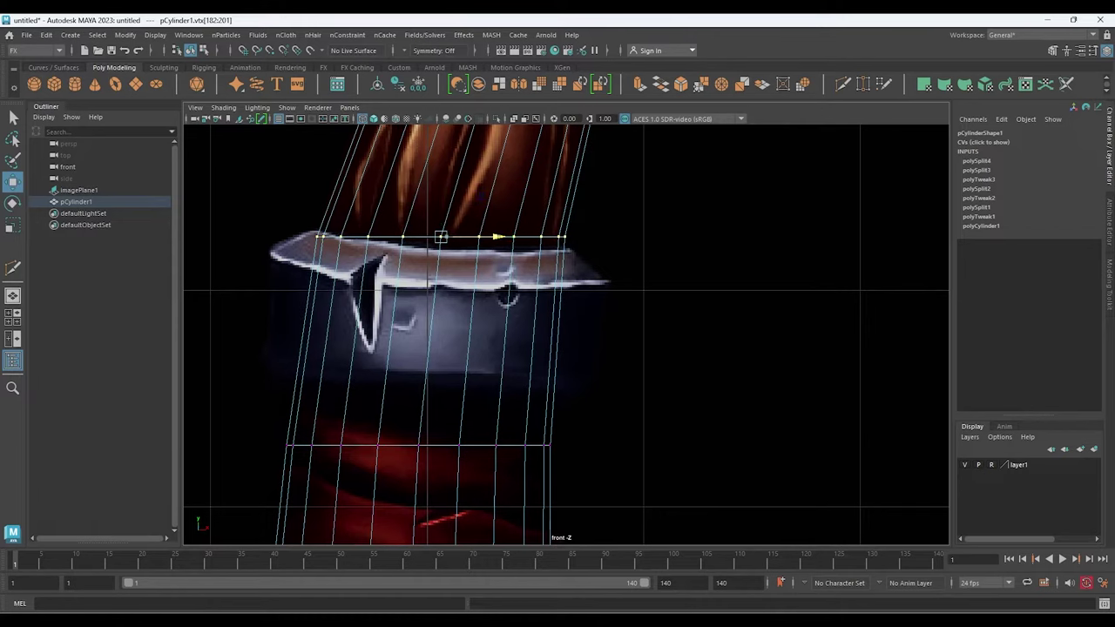
Tilt the bottom vertex row slightly clockwise and reshape it to reach the cuff's edge
alt+middle_drag(566, 261, 566, 453)
scroll(566, 334, down, 3)
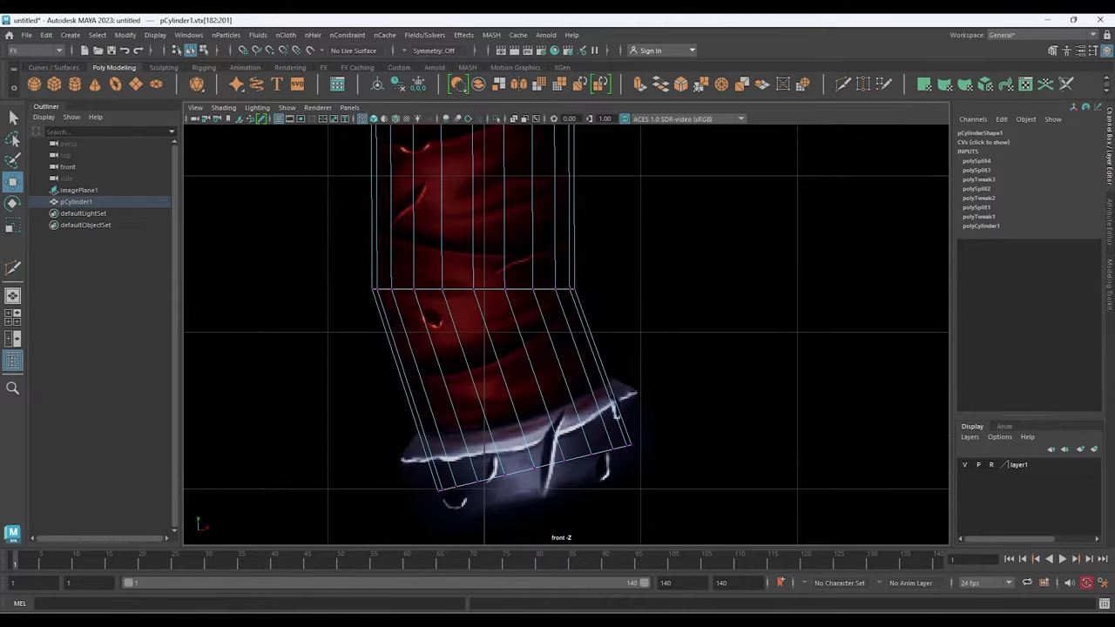
key(e)
mouse_move(586, 487)
mouse_down()
mouse_move(586, 468)
mouse_move(533, 466)
mouse_up()
key(w)
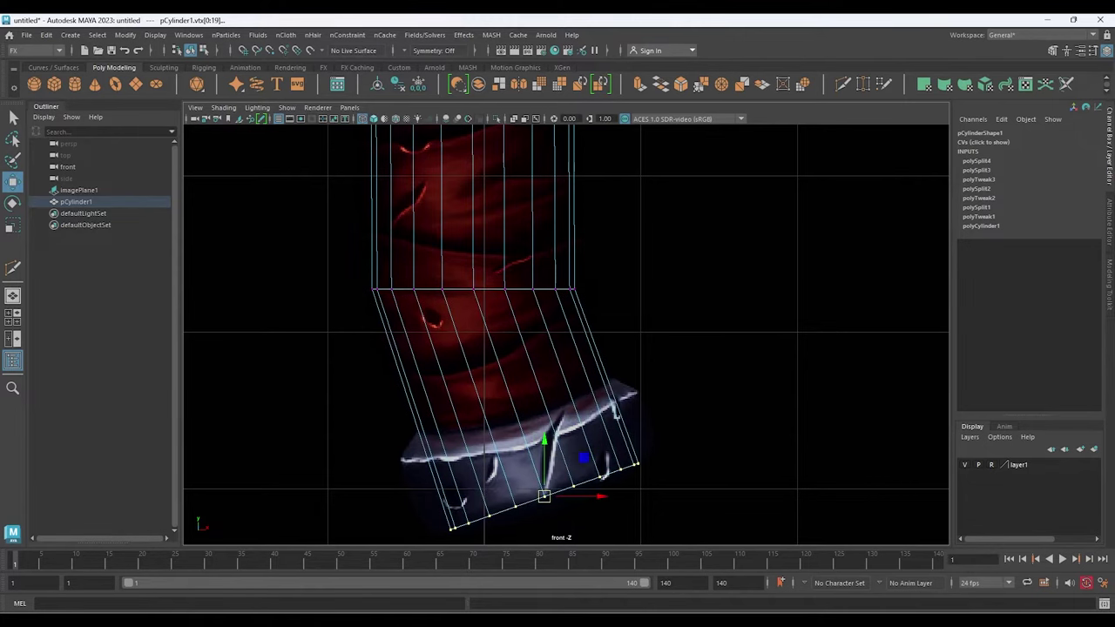
alt+middle_drag(566, 349, 594, 507)
scroll(559, 488, down, 2)
scroll(559, 487, down, 2)
Turn on smooth mesh preview (3) and check the handle from the axe head downward
scroll(559, 488, down, 2)
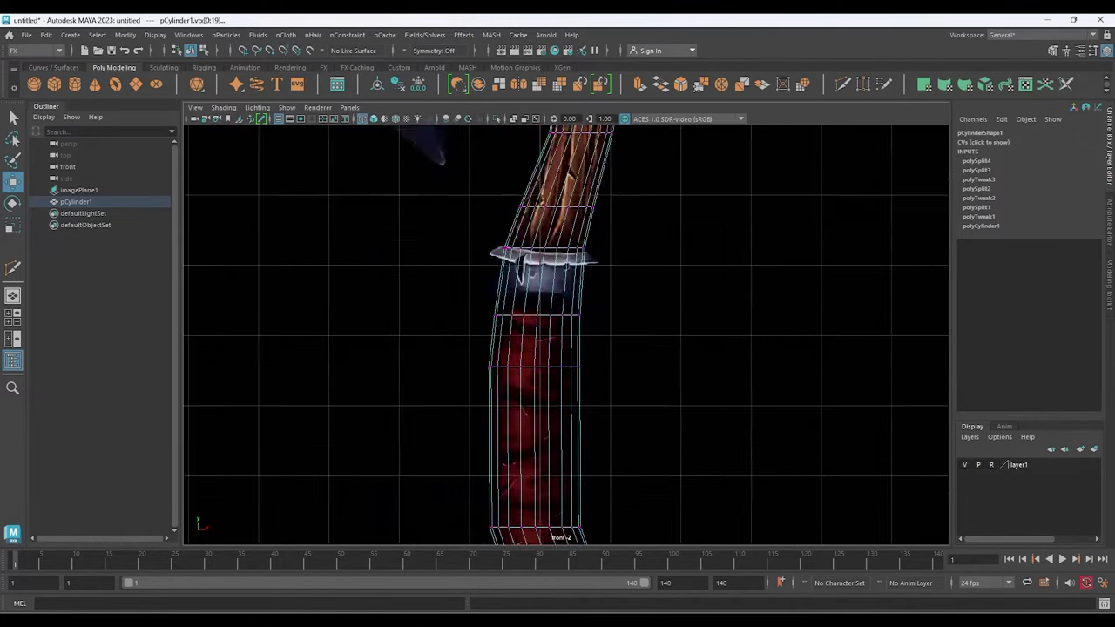
scroll(559, 488, down, 2)
alt+middle_drag(566, 261, 566, 488)
scroll(566, 348, up, 2)
scroll(566, 349, up, 1)
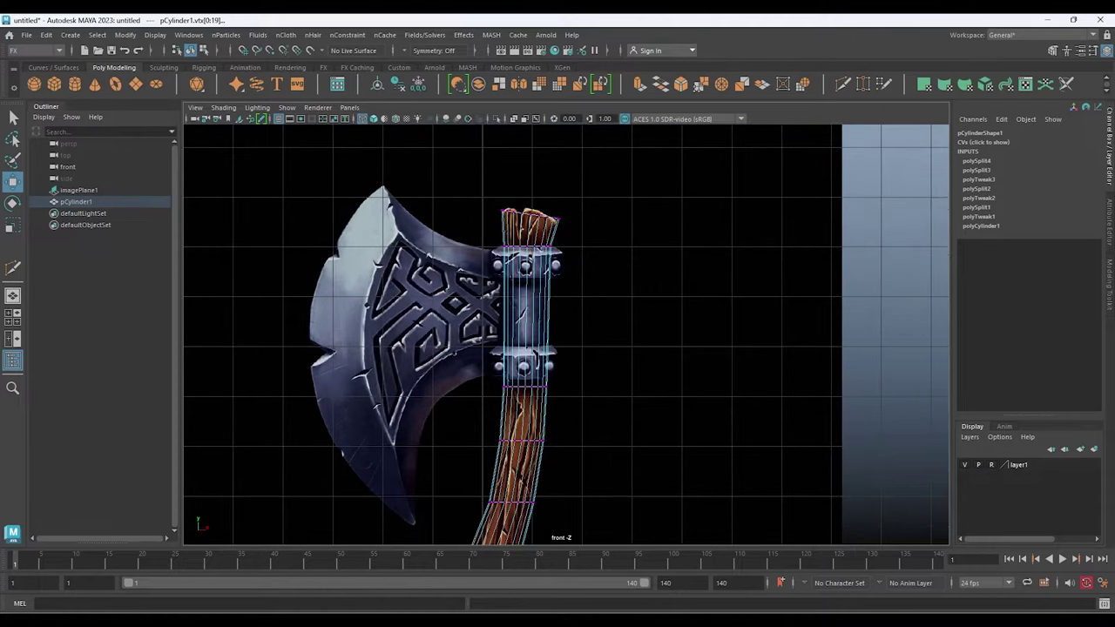
key(3)
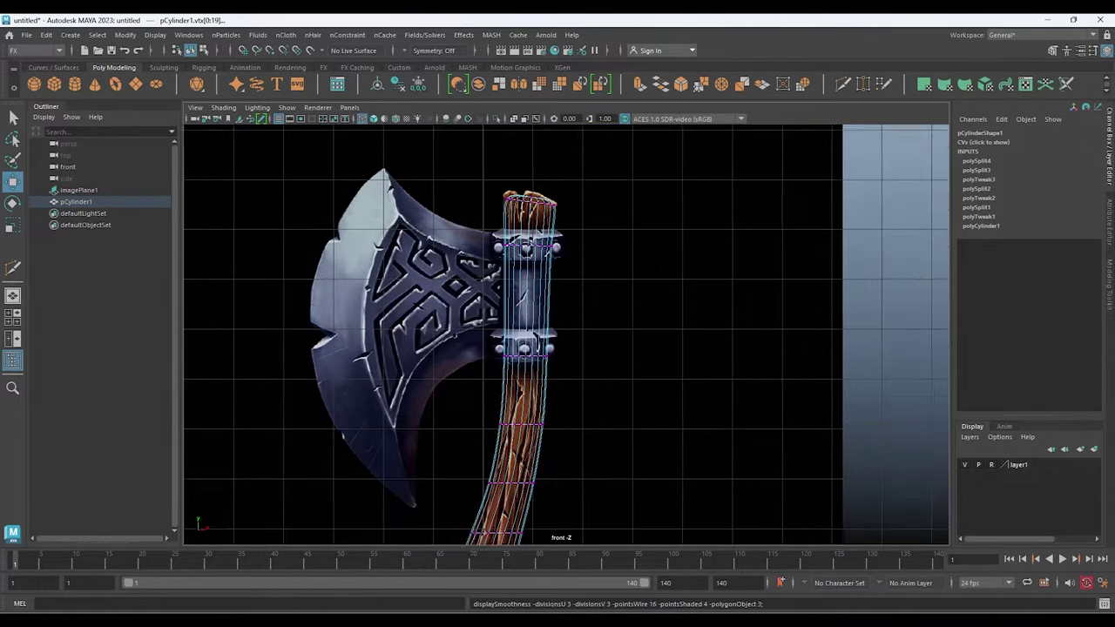
alt+middle_drag(566, 436, 566, 174)
scroll(566, 331, down, 3)
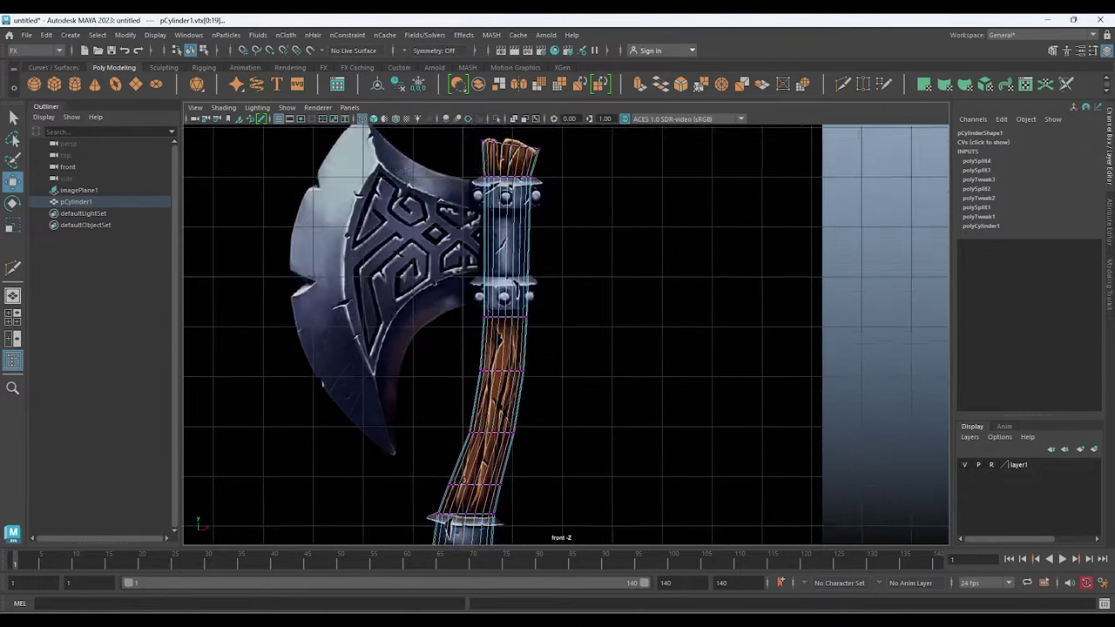
scroll(566, 331, up, 5)
Return the handle to object mode and inspect the bottom cuff against the reference
right_drag(461, 262, 512, 231)
scroll(566, 335, up, 3)
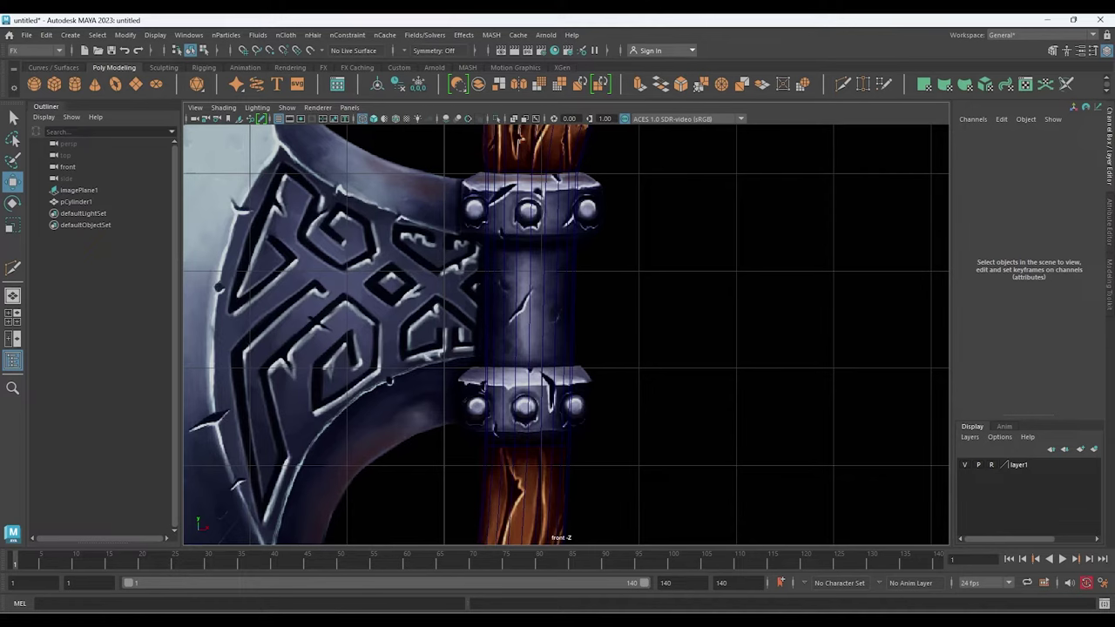
scroll(566, 335, down, 5)
scroll(566, 335, up, 5)
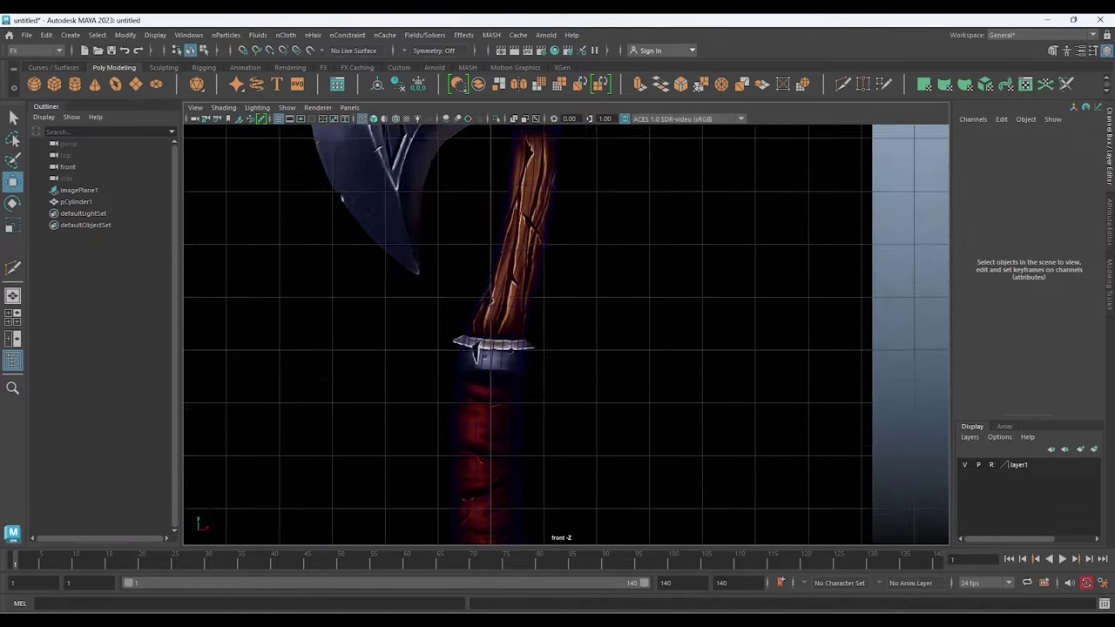
scroll(566, 335, up, 3)
scroll(566, 335, up, 2)
scroll(566, 335, up, 3)
scroll(566, 335, down, 1)
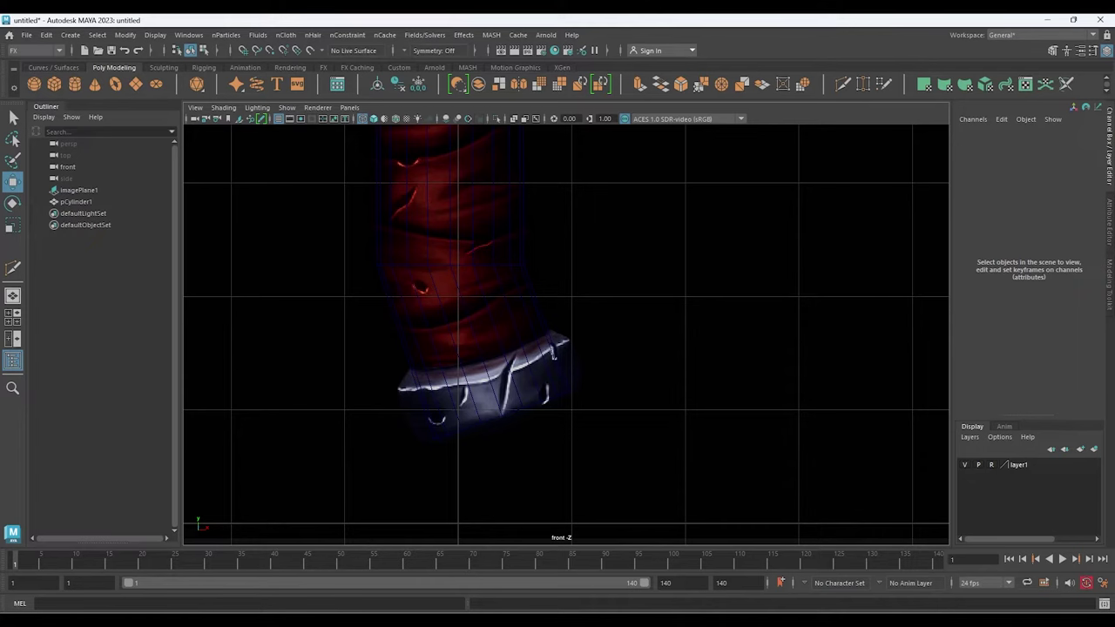
scroll(468, 282, up, 1)
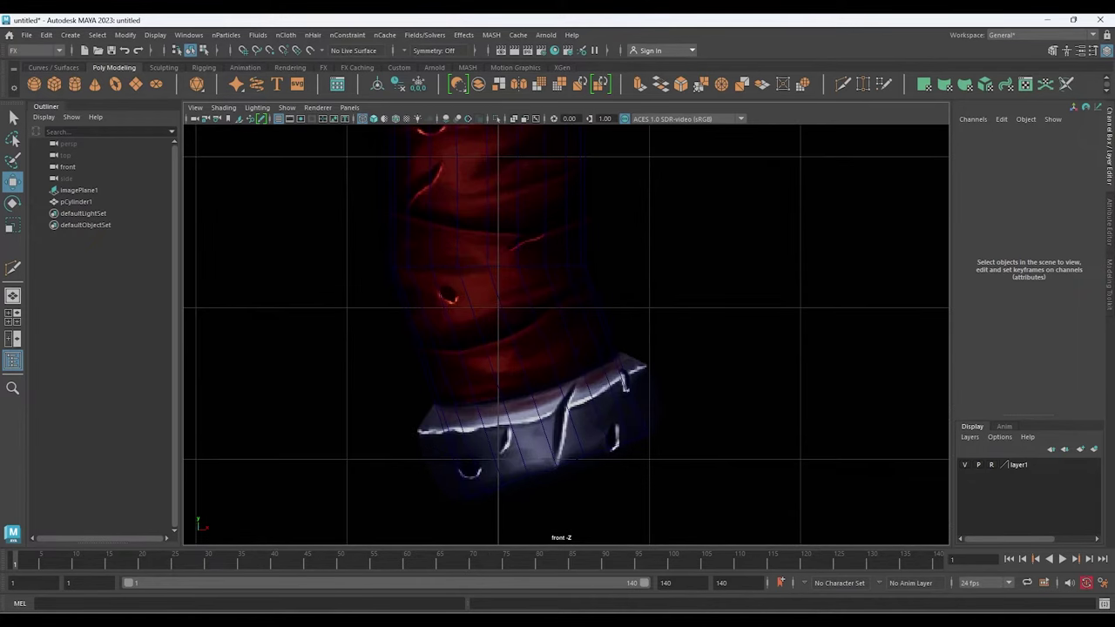
scroll(469, 282, up, 2)
alt+middle_drag(566, 348, 553, 327)
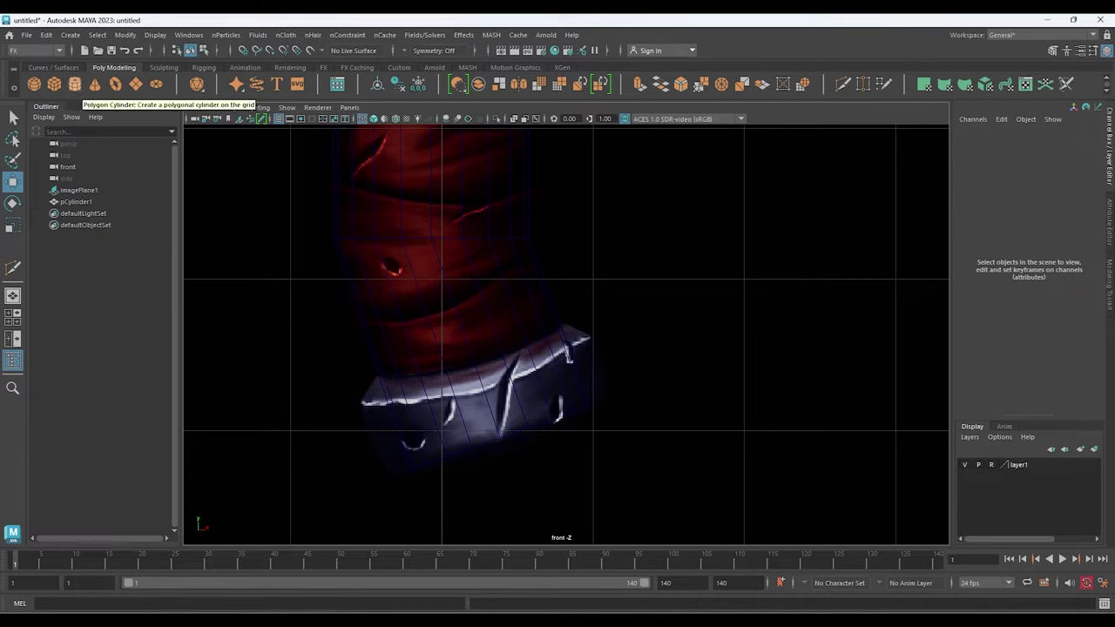
Create a new polygon cylinder, pCylinder2, in the four-view layout
click(75, 84)
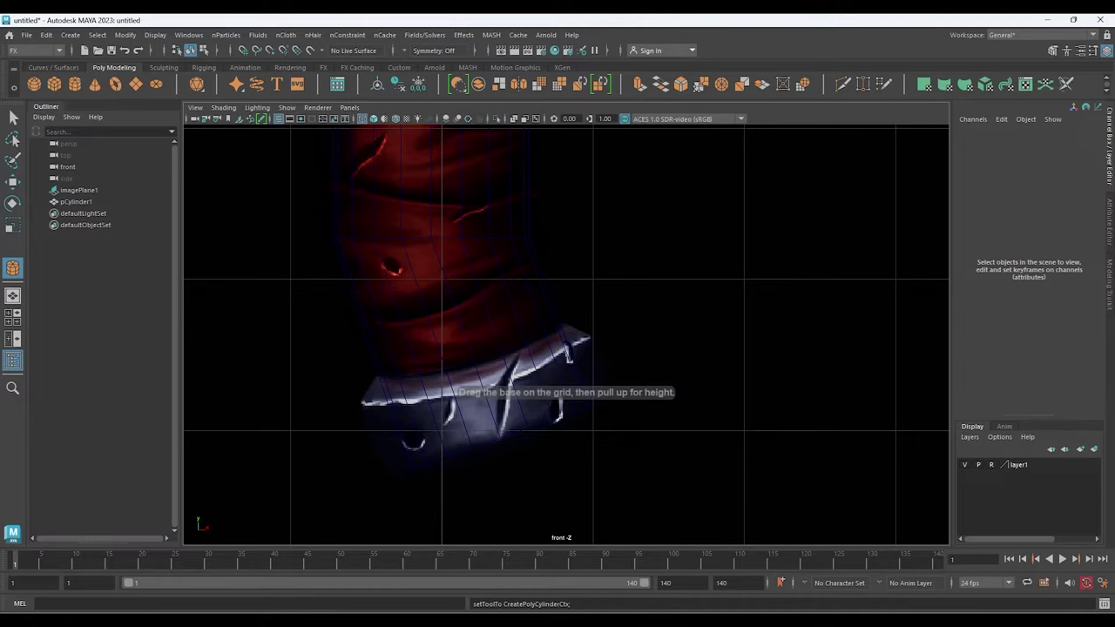
key(space)
drag(406, 224, 427, 224)
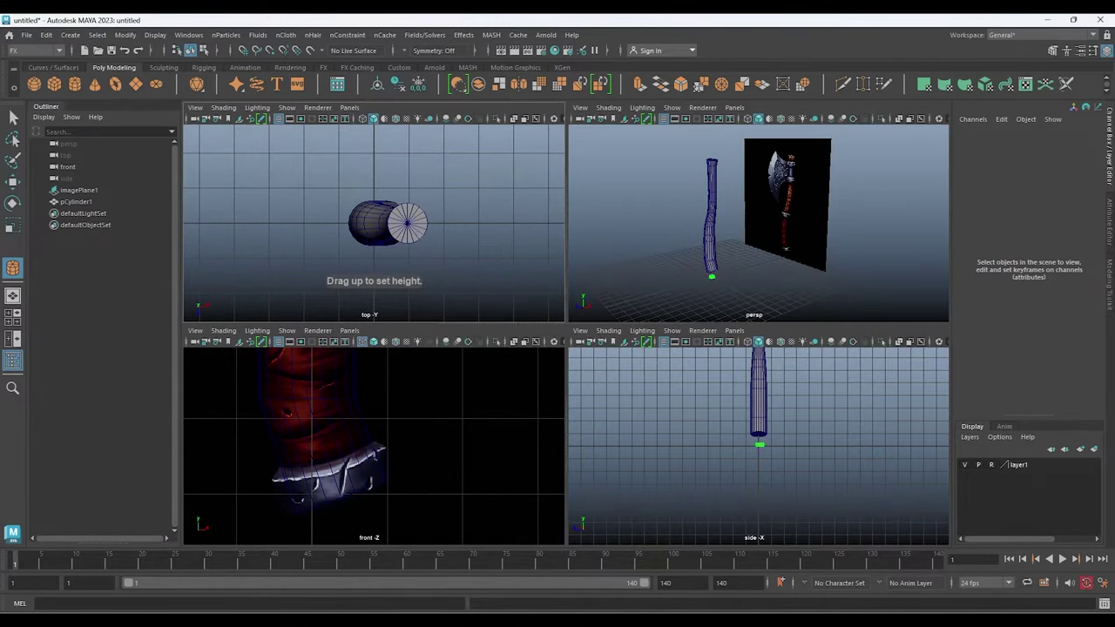
click(426, 224)
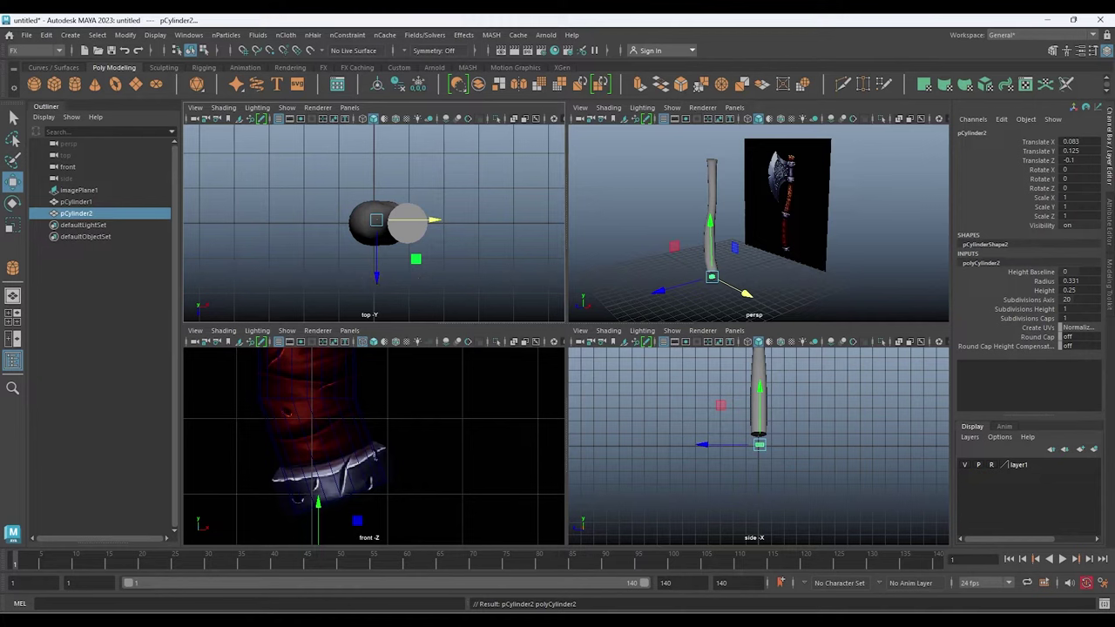
click(1045, 280)
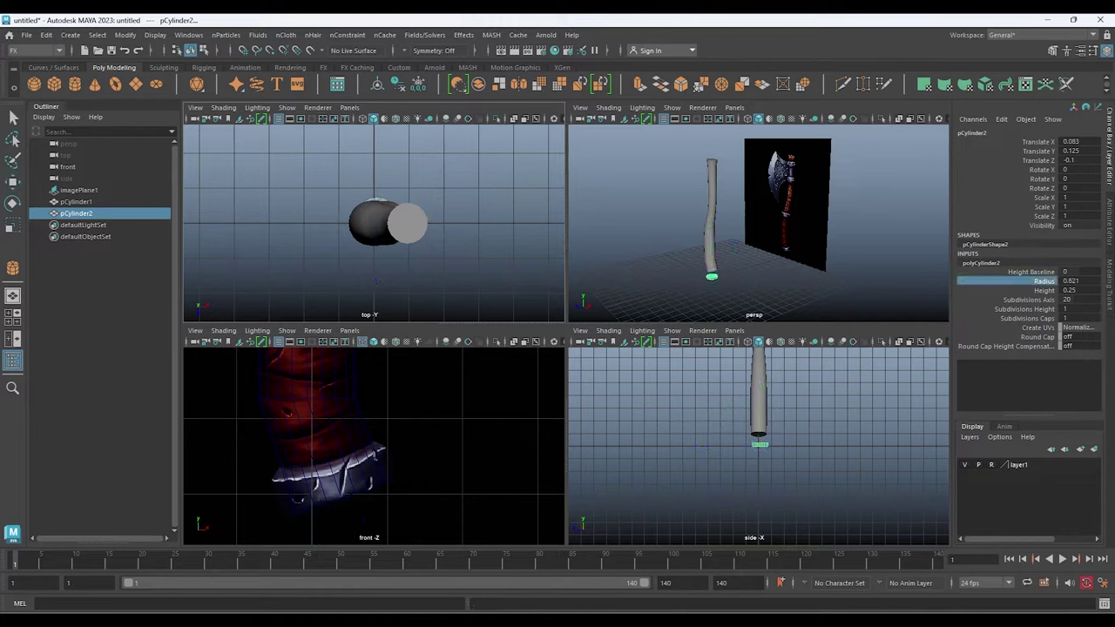
Raise the cylinder and shift it right over the handle's lower collar in the front view
key(w)
scroll(375, 444, down, 3)
scroll(375, 444, up, 3)
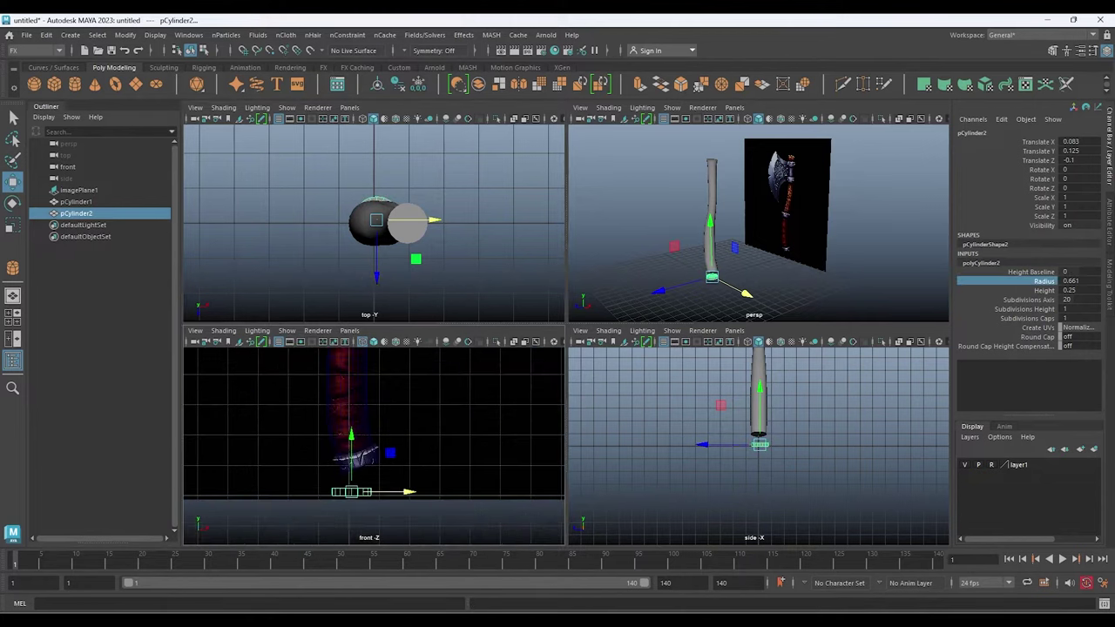
drag(339, 475, 340, 426)
scroll(349, 462, up, 2)
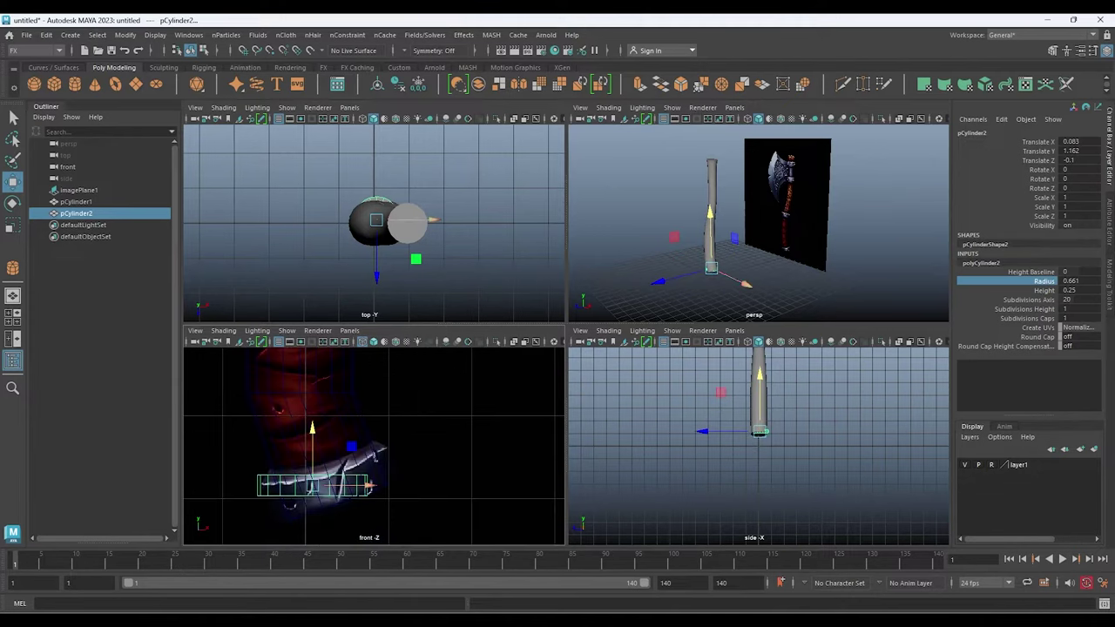
key(space)
scroll(375, 436, up, 2)
alt+middle_drag(392, 436, 471, 373)
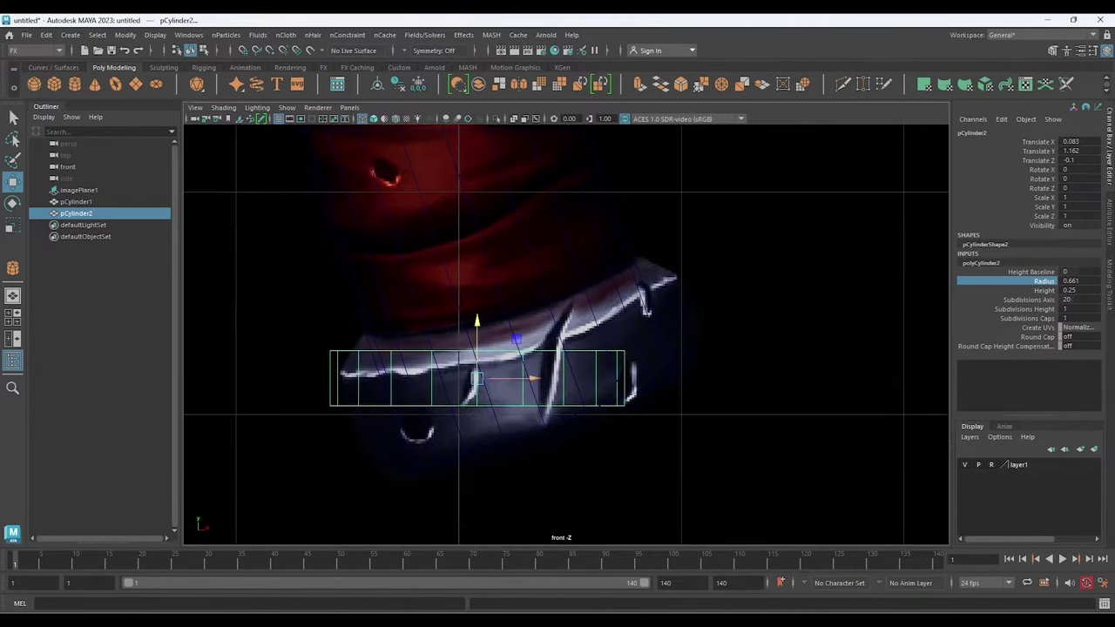
mouse_move(535, 376)
mouse_down()
mouse_move(589, 377)
mouse_move(566, 364)
mouse_move(564, 376)
mouse_up()
Tilt the cylinder about 18°, widen its radius to 0.841 and settle it onto the collar
key(e)
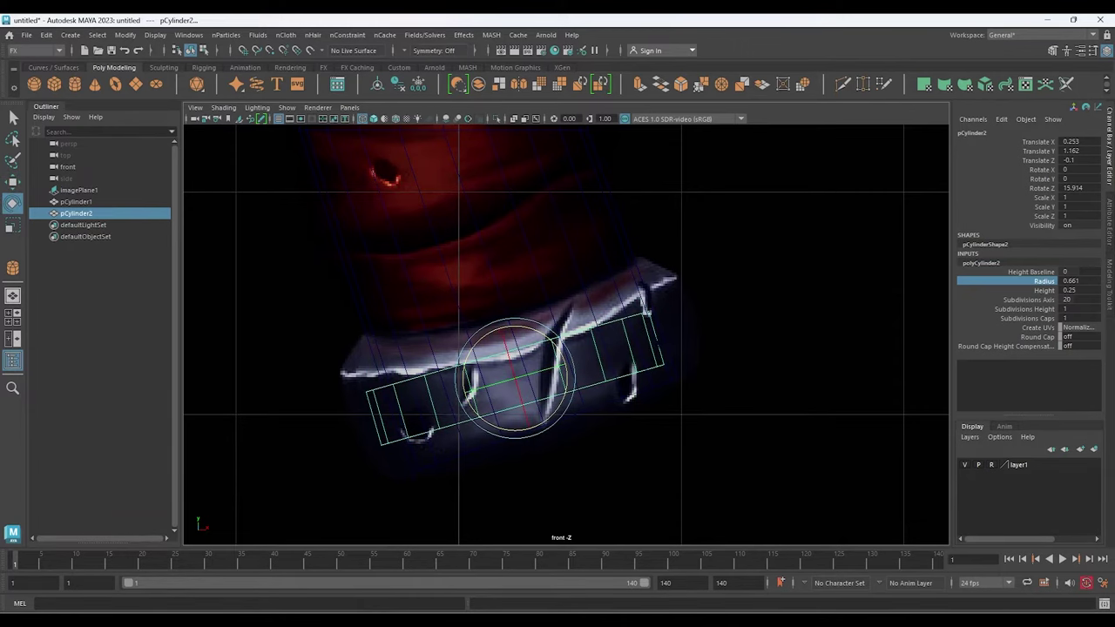
middle_drag(566, 375, 632, 374)
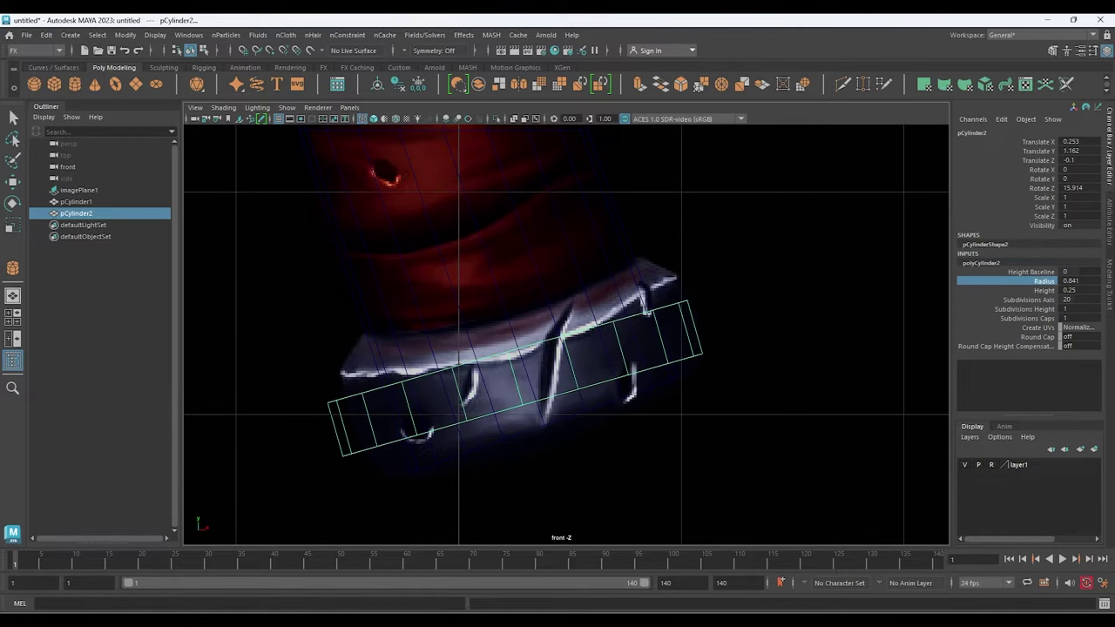
click(1028, 318)
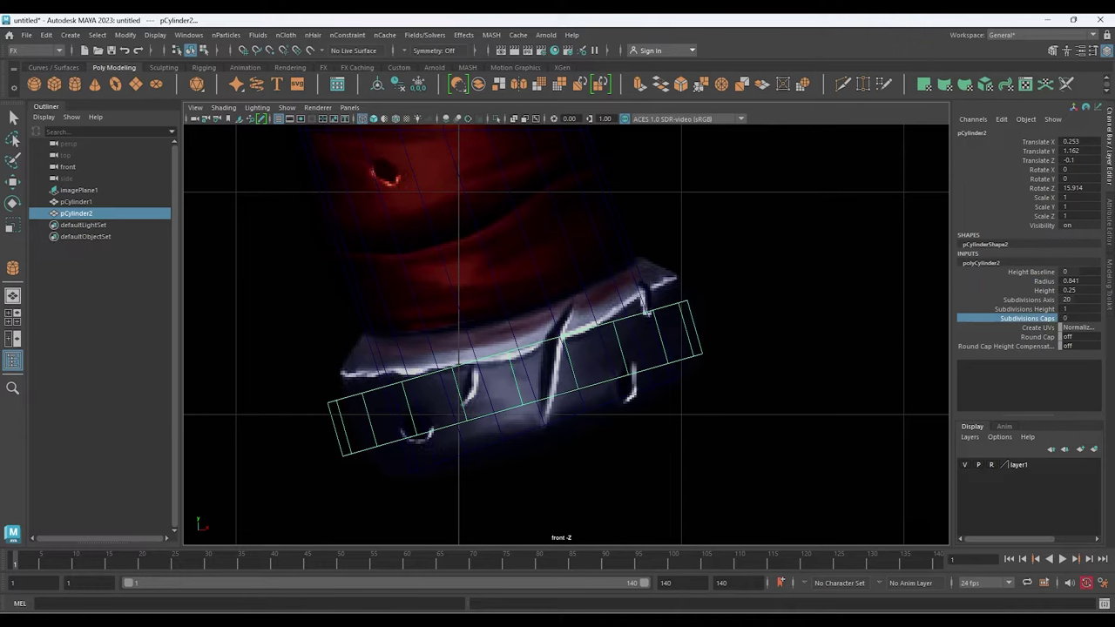
click(1027, 290)
middle_drag(610, 375, 679, 374)
key(w)
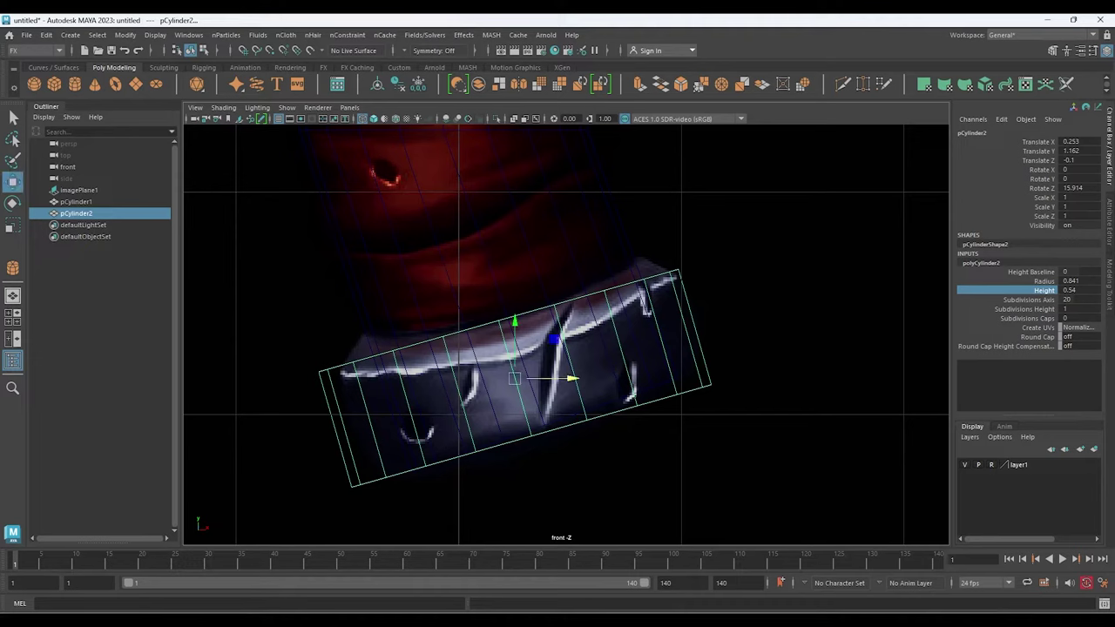
mouse_move(514, 376)
mouse_down()
mouse_move(573, 350)
mouse_move(522, 372)
mouse_up()
Set the cylinder's height to 0.6
key(e)
key(w)
text(0.6)
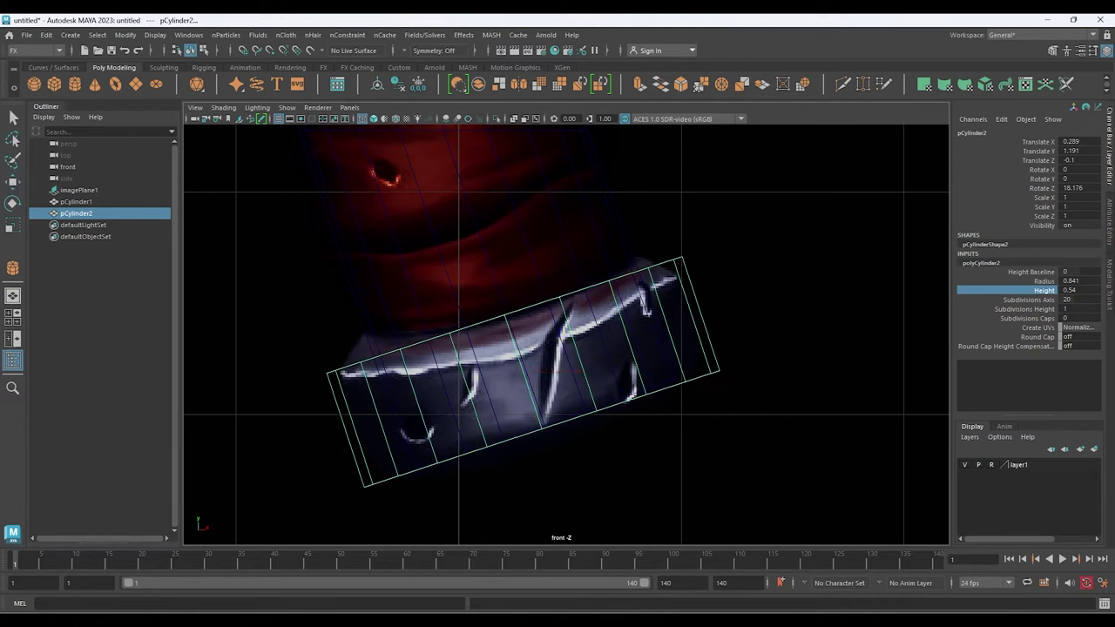
key(Return)
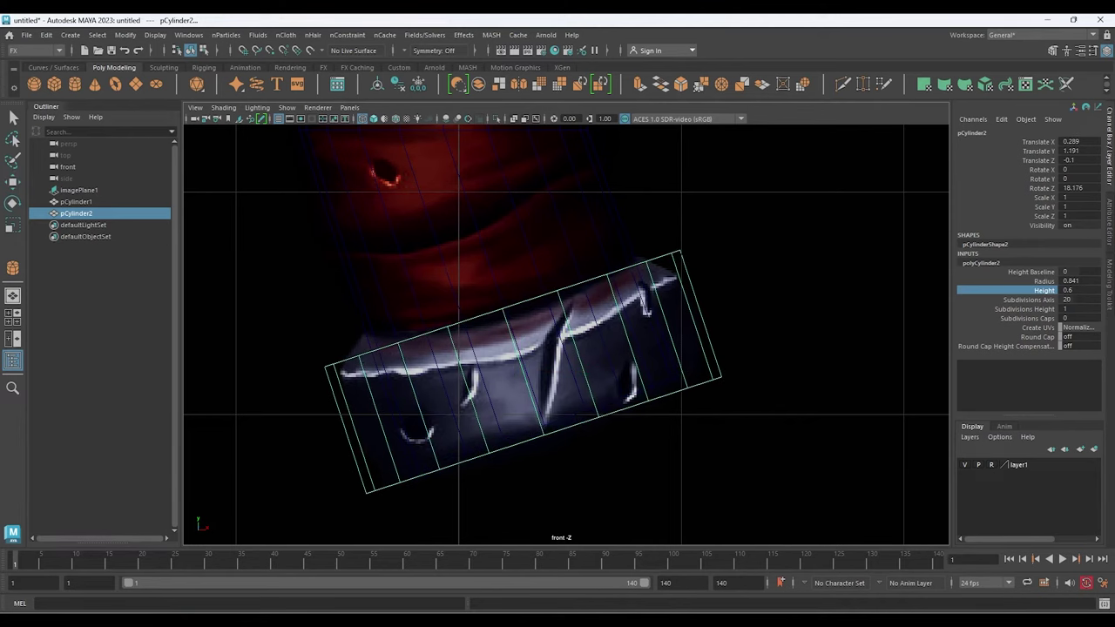
Select the collar cylinder's side faces on both sides and inspect them in perspective
right_click(623, 243)
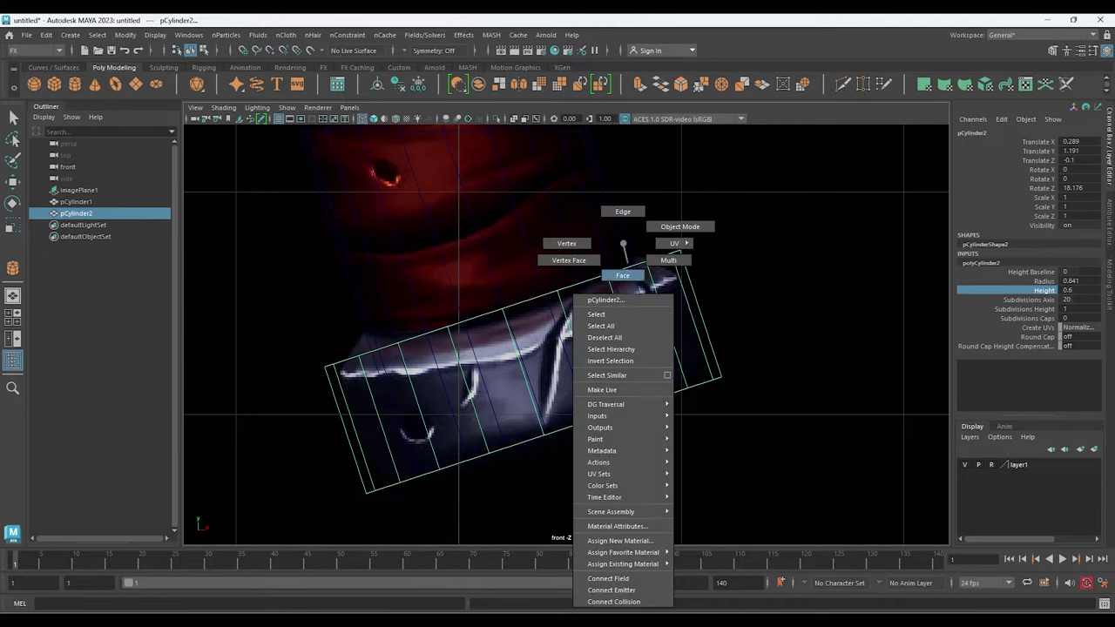
click(622, 275)
mouse_move(721, 284)
mouse_down()
mouse_move(429, 415)
mouse_move(605, 398)
mouse_up()
shift+drag(338, 455, 496, 387)
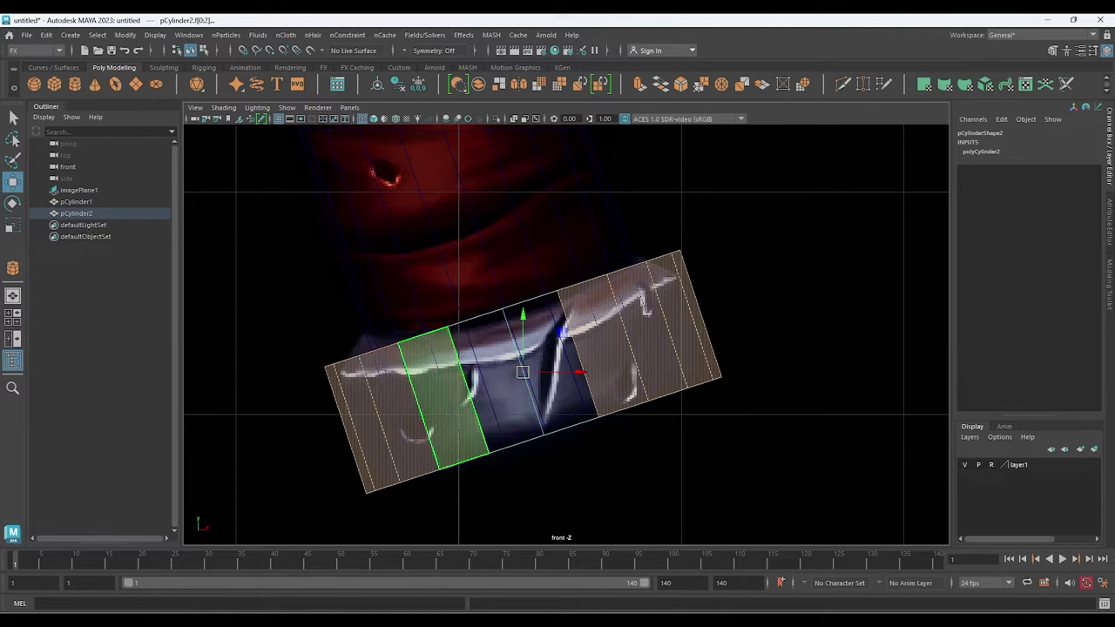
key(space)
scroll(566, 331, up, 5)
scroll(566, 331, up, 3)
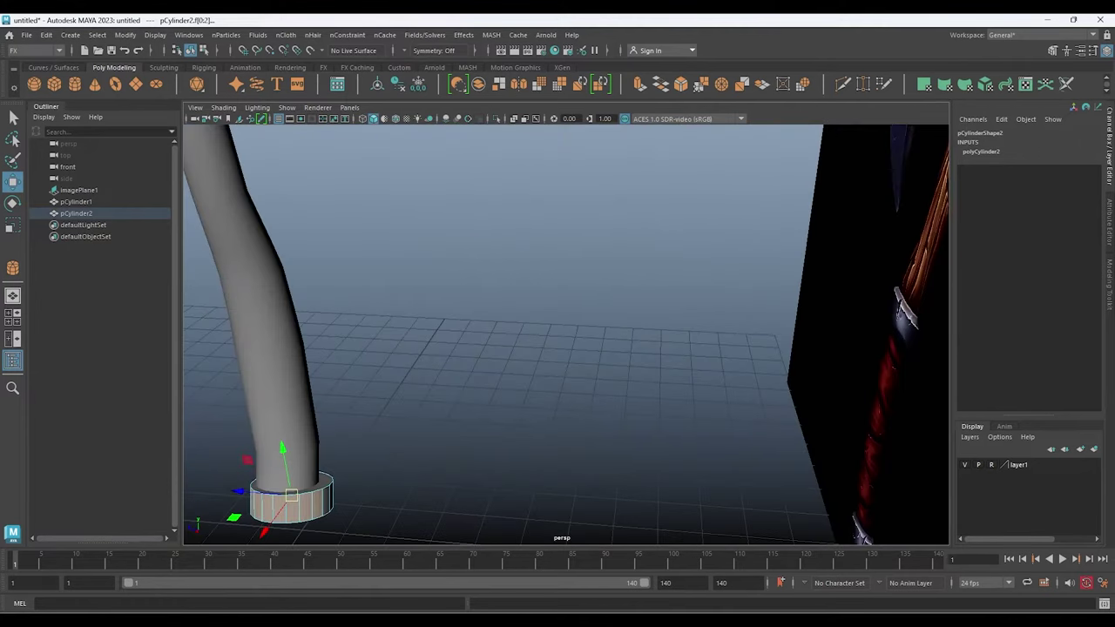
mouse_move(566, 331)
alt+mouse_down()
mouse_move(392, 314)
mouse_move(609, 313)
mouse_move(540, 331)
mouse_move(575, 322)
alt+mouse_up()
Extrude the side faces outward with thickness 0.09 and offset 0.03
key(ctrl+e)
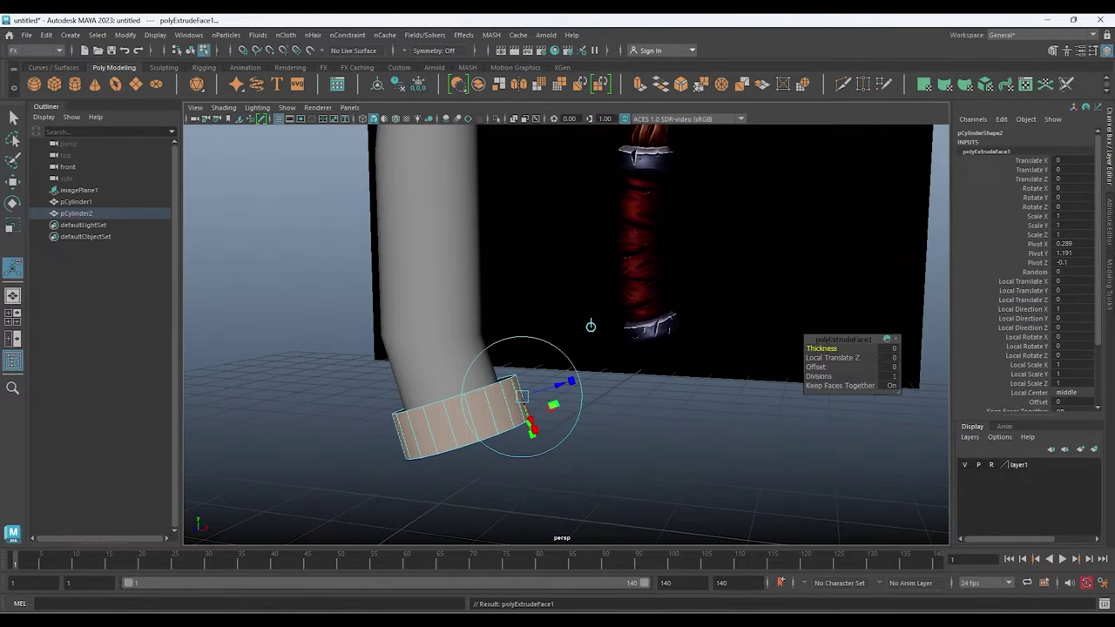
middle_drag(591, 325, 591, 326)
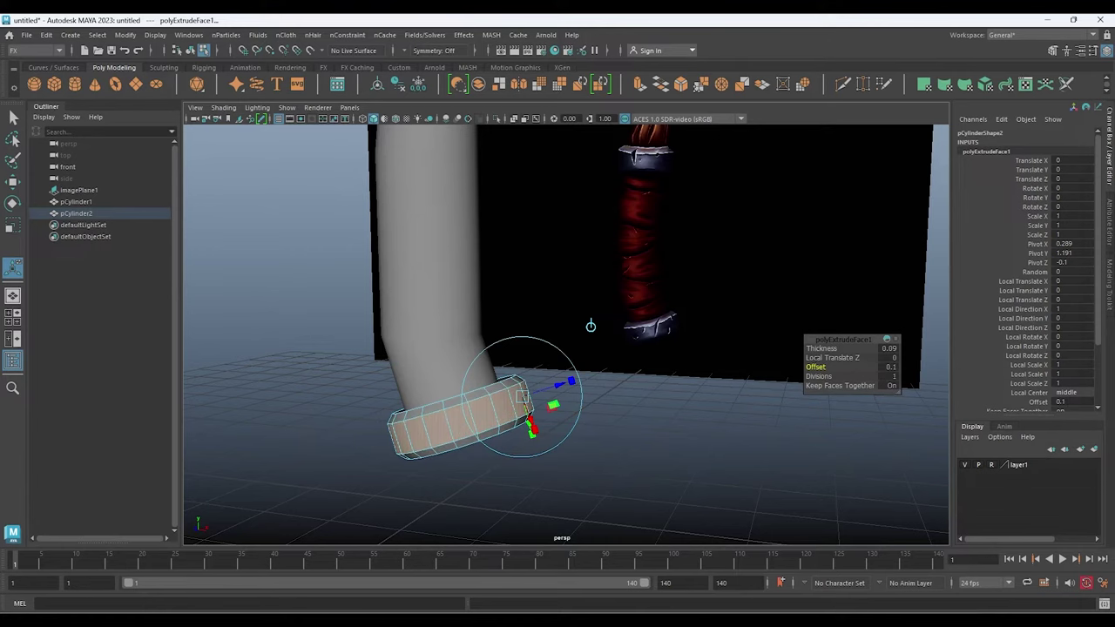
scroll(590, 325, up, 2)
scroll(605, 273, up, 2)
scroll(594, 266, up, 2)
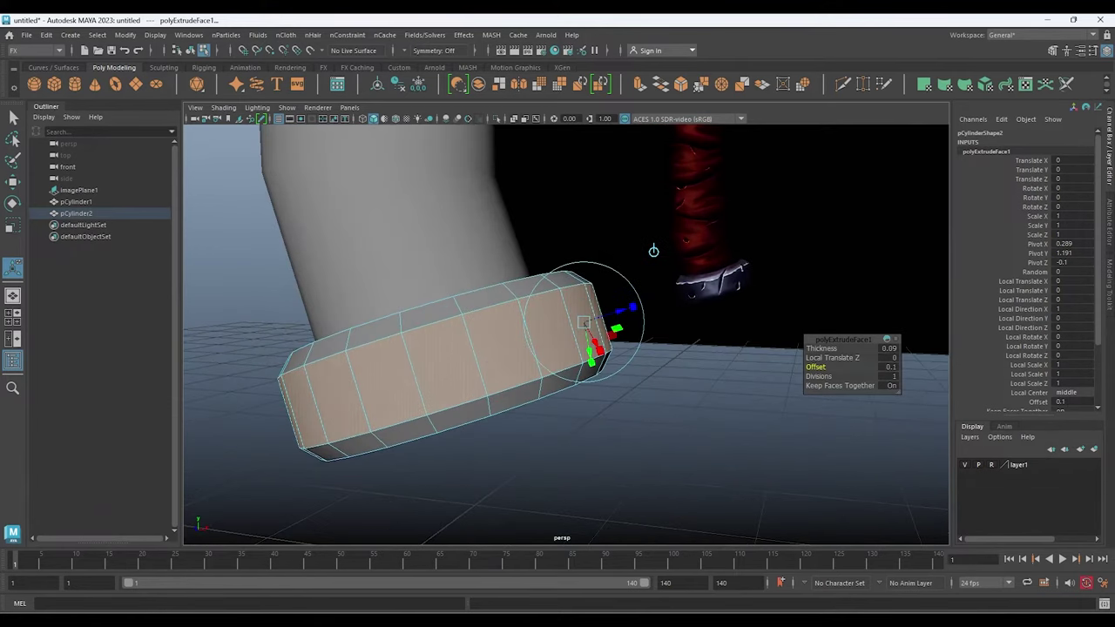
middle_drag(583, 322, 584, 323)
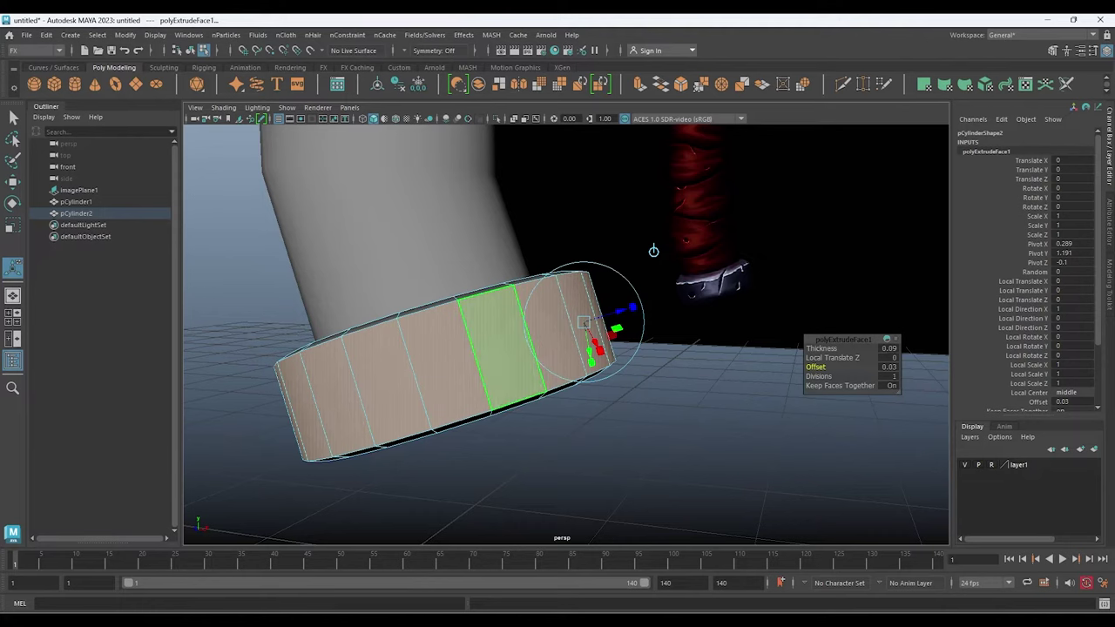
key(space)
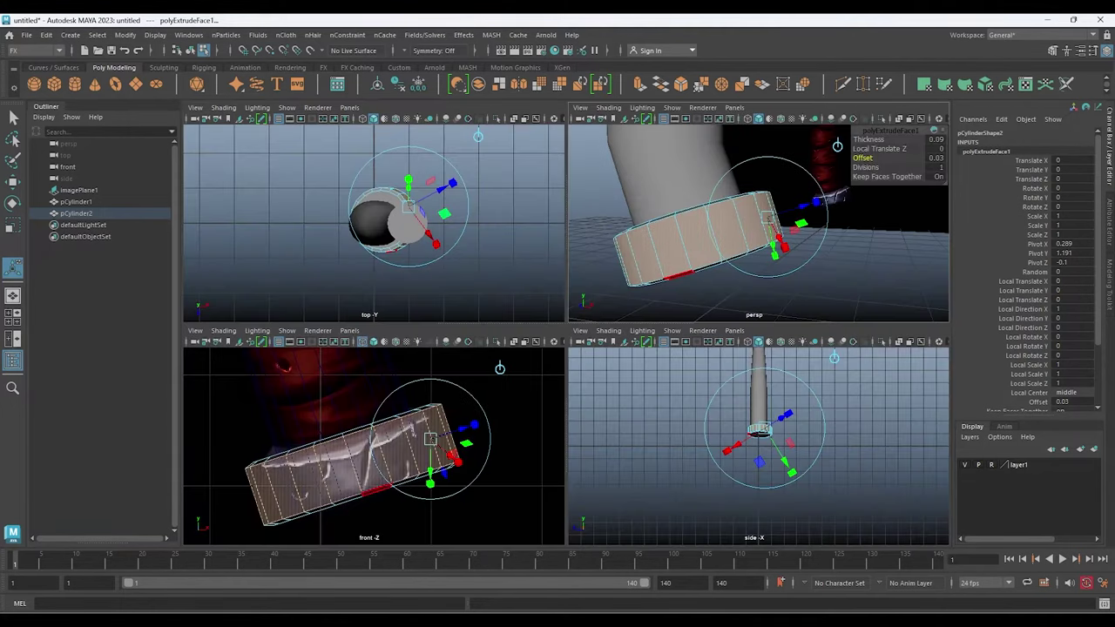
key(space)
Set the Move tool's axis orientation to Object and slide the band faces along the cylinder's axis
key(w)
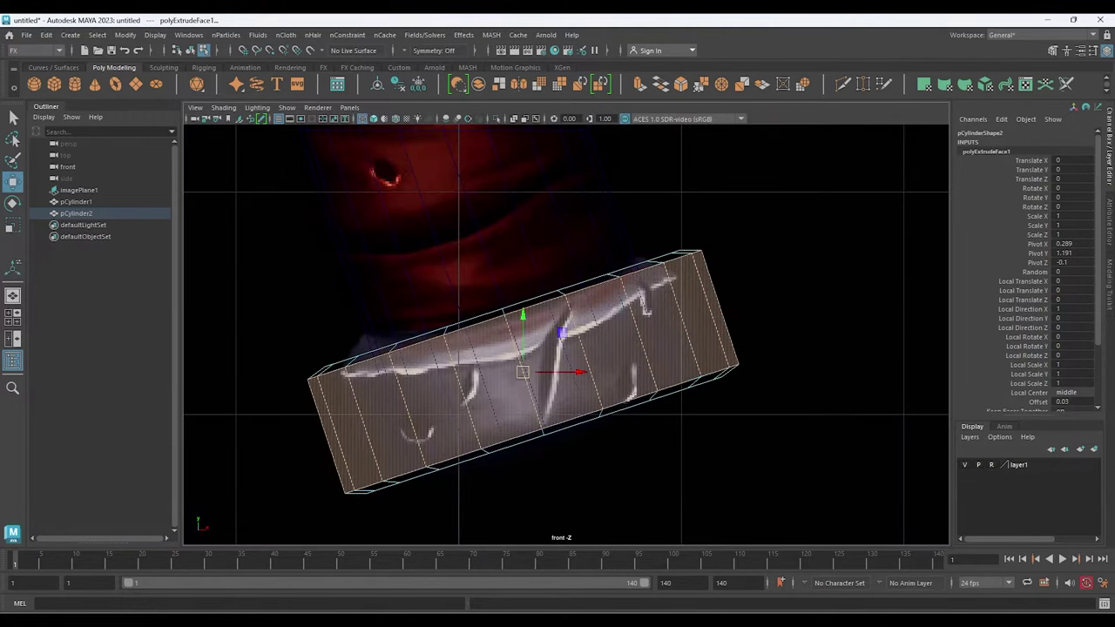
double_click(12, 181)
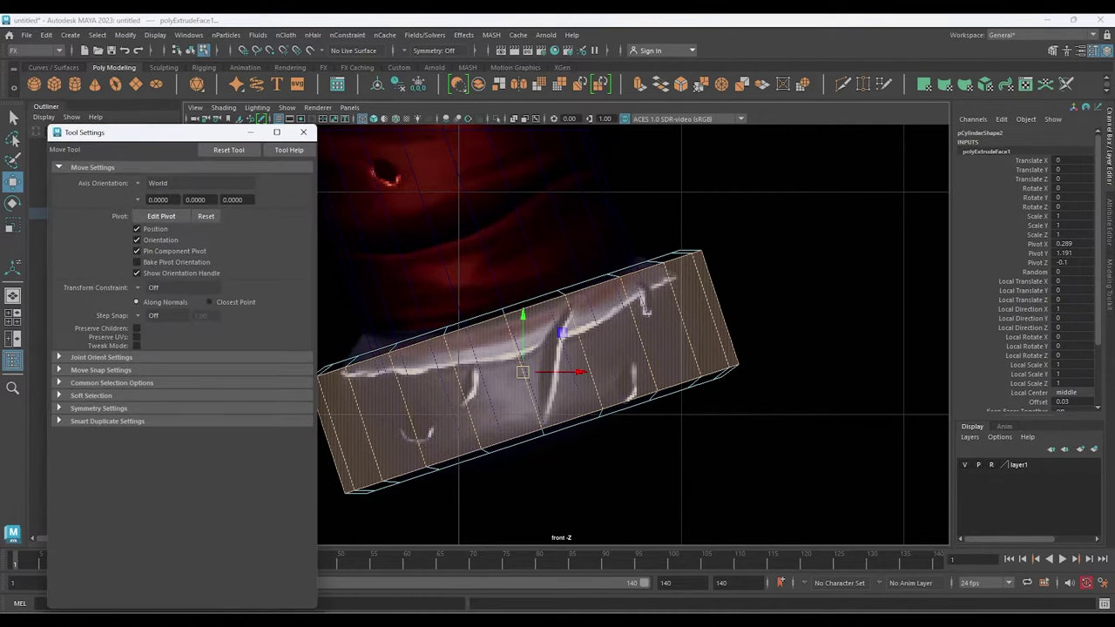
click(192, 183)
click(165, 197)
drag(505, 319, 507, 326)
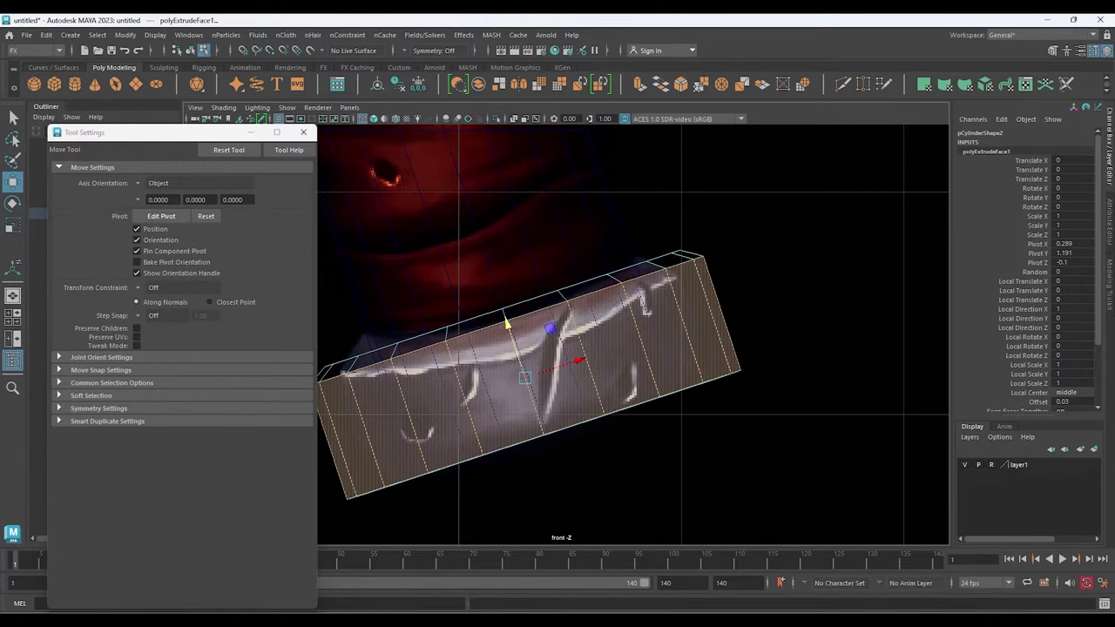
click(303, 131)
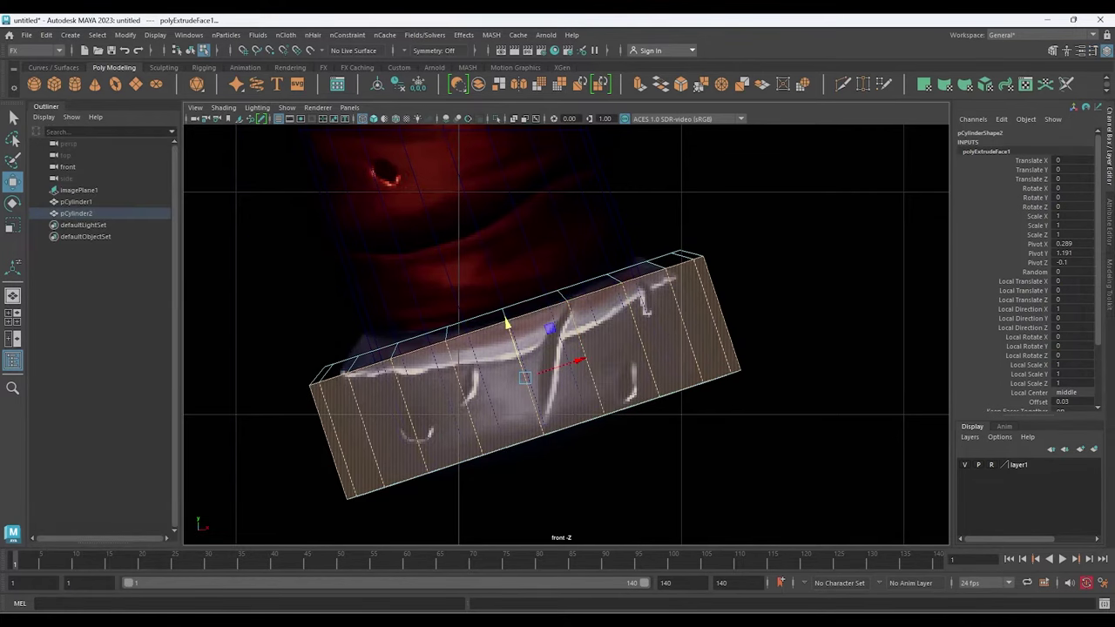
Rescale the extruded band faces in perspective and return to object mode
key(space)
drag(670, 375, 670, 348)
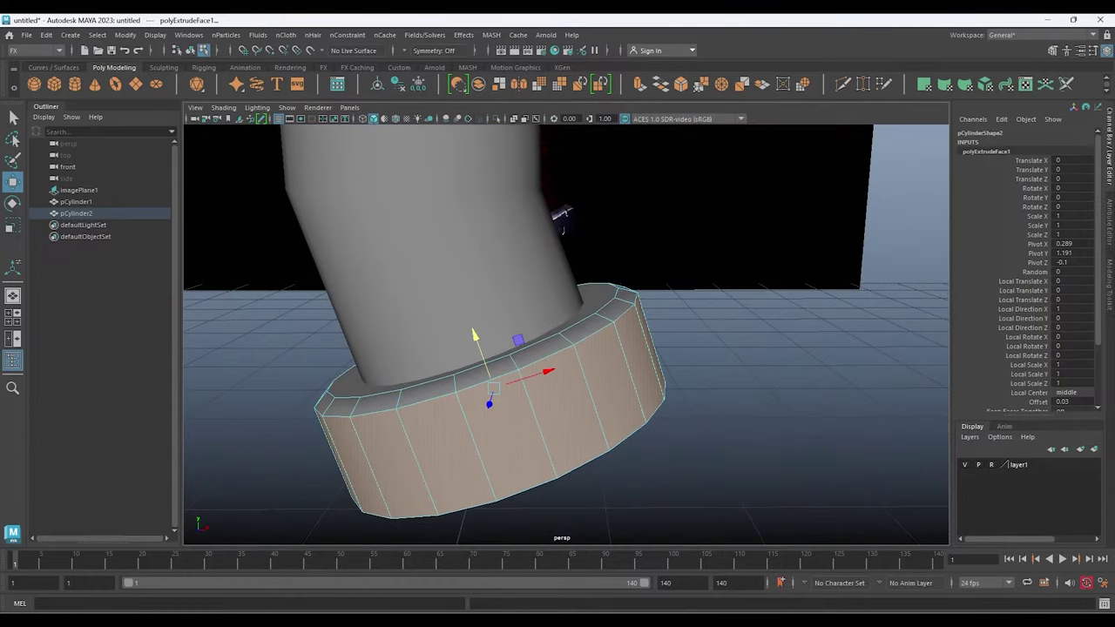
mouse_move(566, 349)
alt+mouse_down()
mouse_move(540, 349)
mouse_move(575, 340)
mouse_move(523, 349)
mouse_move(549, 348)
alt+mouse_up()
key(r)
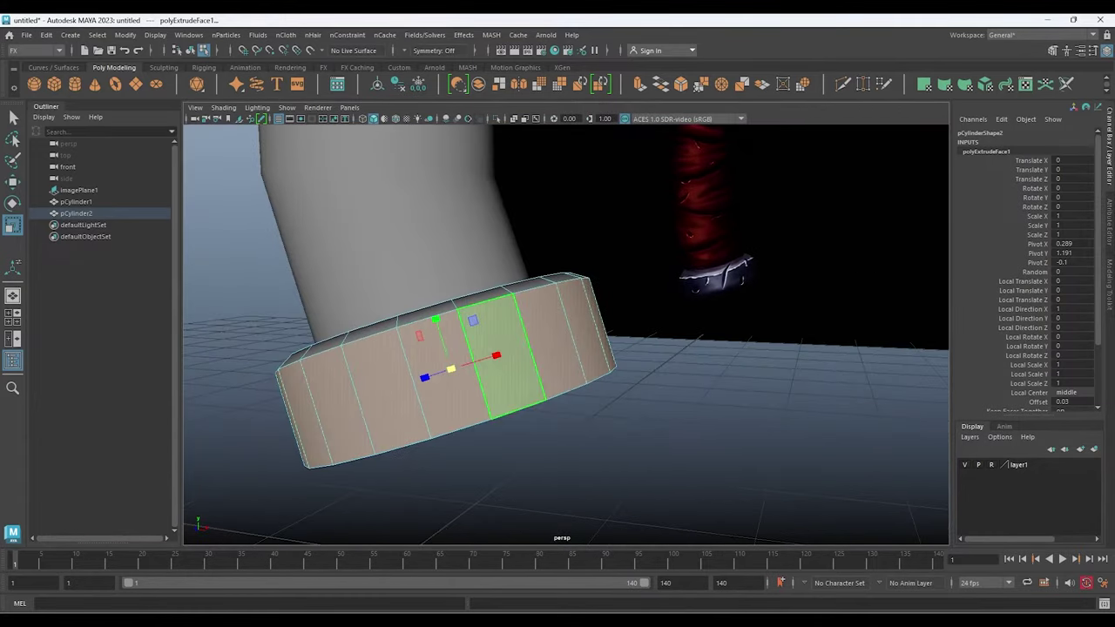
drag(451, 368, 436, 319)
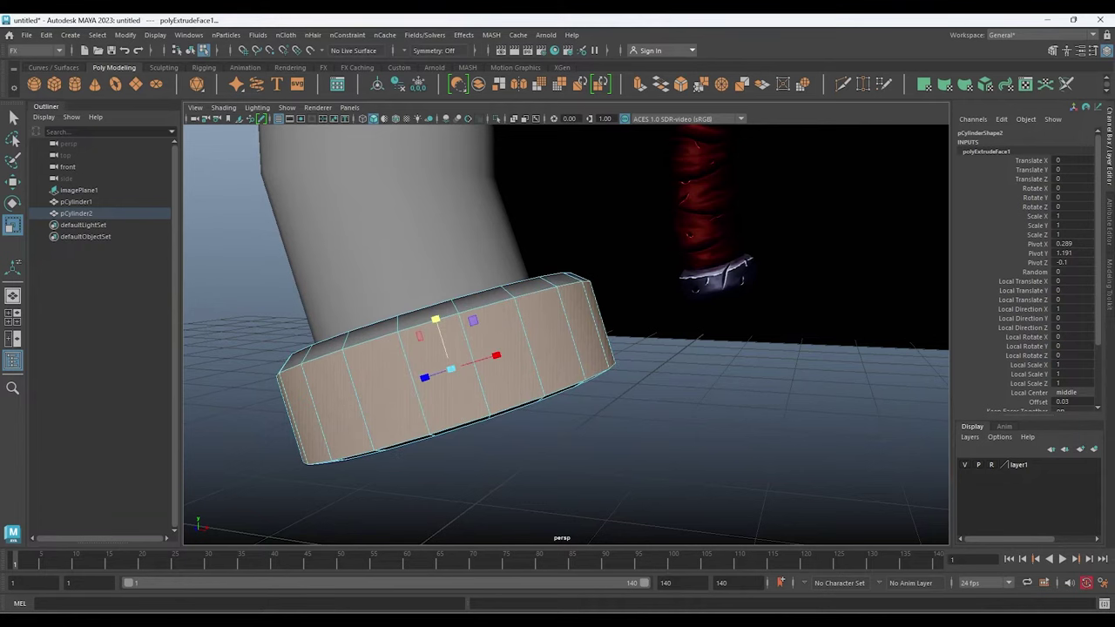
key(w)
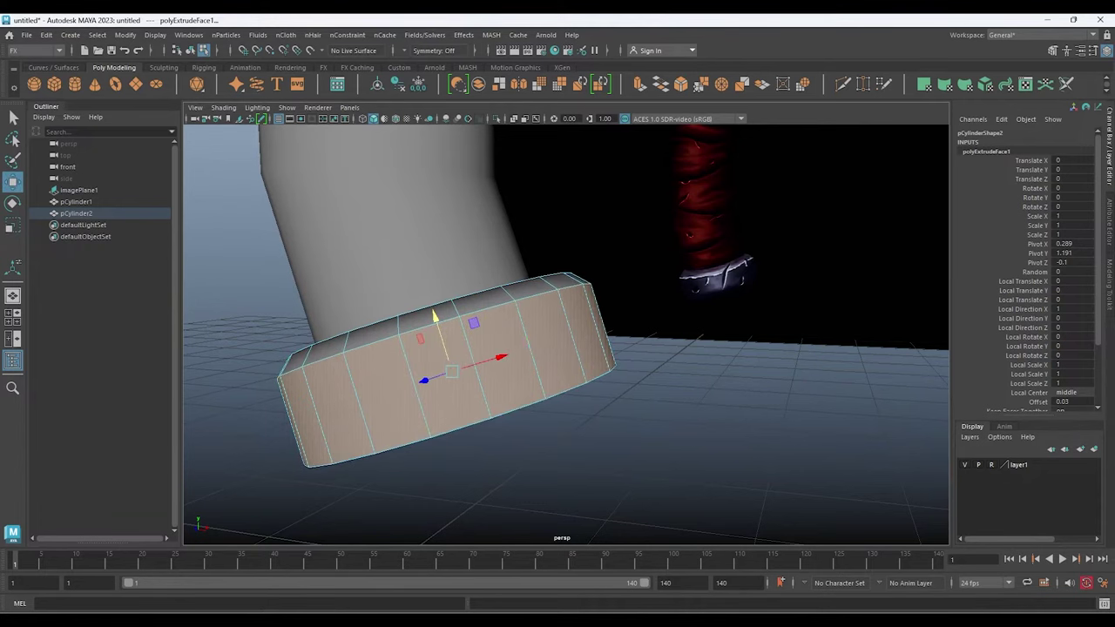
mouse_move(566, 331)
alt+mouse_down()
mouse_move(679, 313)
mouse_move(488, 340)
alt+mouse_up()
key(F8)
Duplicate the collar ring and move the copy up toward the upper metal band
key(space)
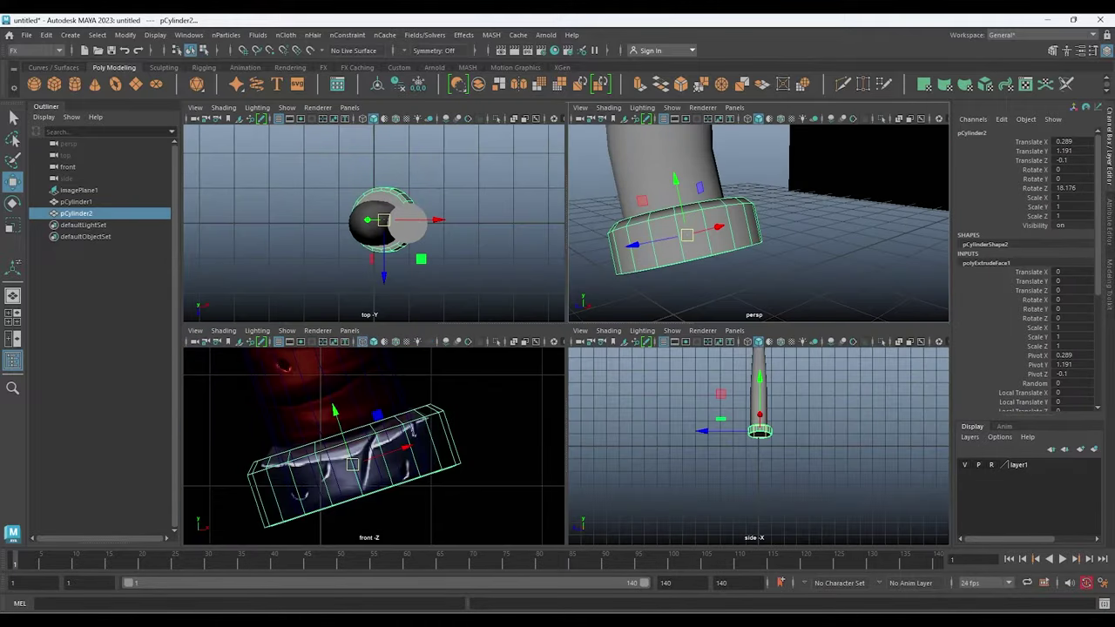
key(space)
scroll(566, 336, down, 5)
scroll(566, 335, up, 5)
scroll(527, 405, up, 2)
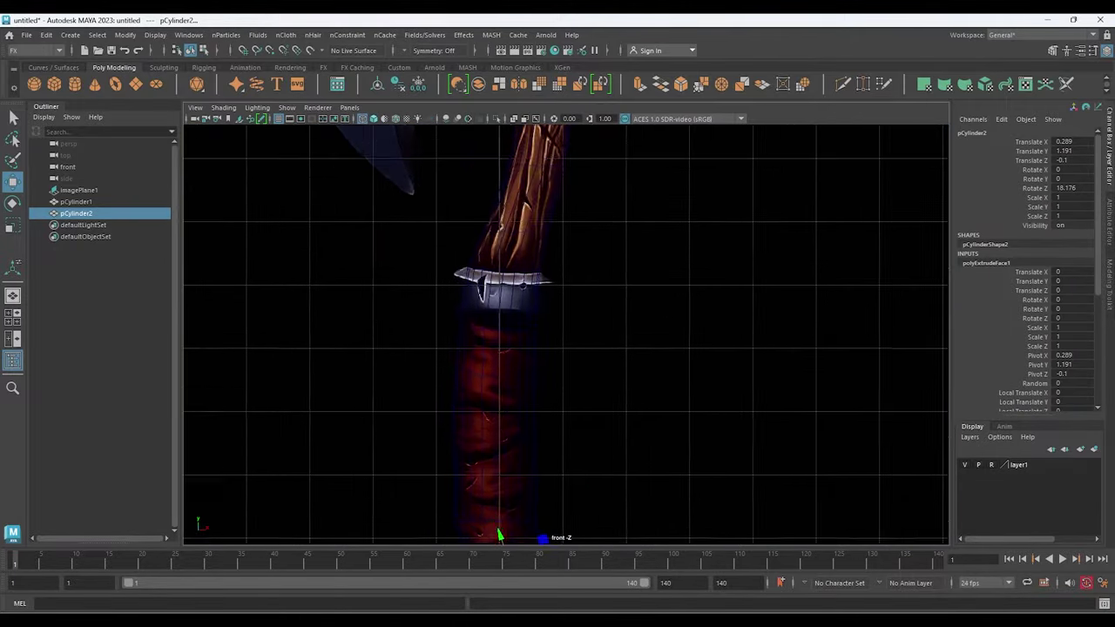
scroll(527, 405, up, 2)
scroll(526, 405, up, 2)
scroll(526, 405, up, 2)
scroll(541, 402, down, 5)
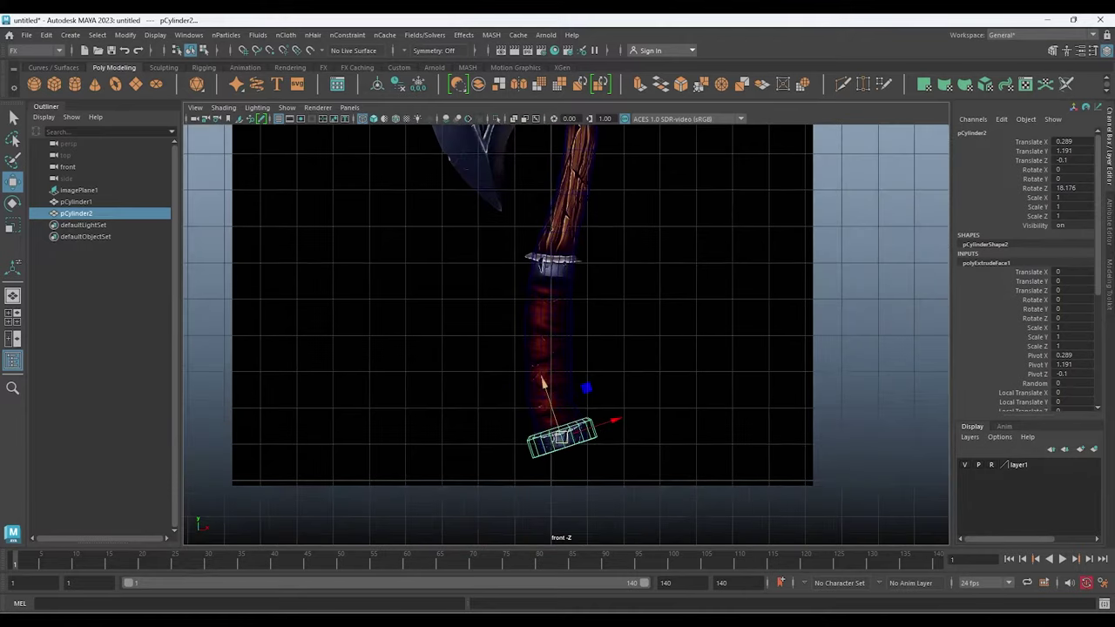
scroll(541, 403, up, 2)
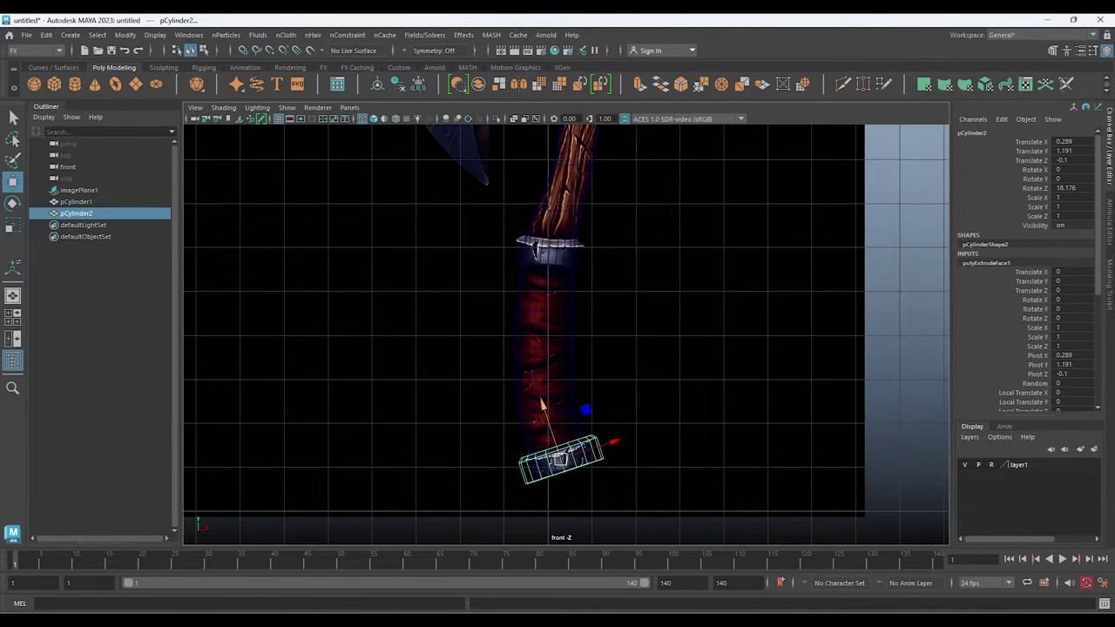
key(ctrl+d)
drag(541, 404, 484, 229)
Slide the copy onto the handle and tilt it to -3.087° to match the upper collar
scroll(484, 229, up, 3)
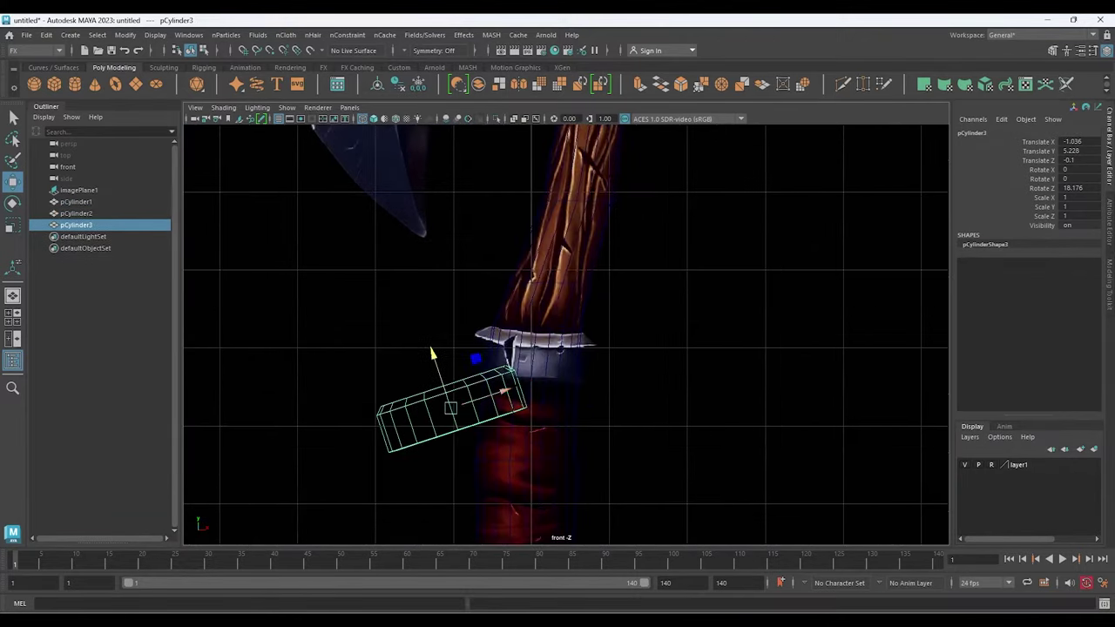
scroll(566, 330, up, 2)
drag(457, 416, 570, 381)
key(e)
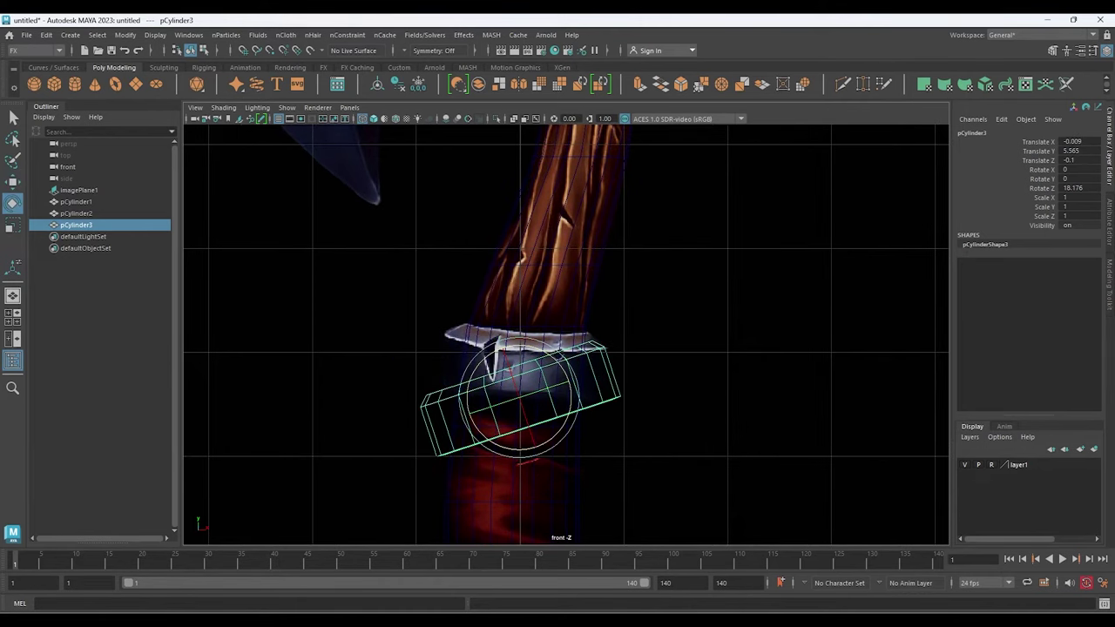
mouse_move(466, 409)
mouse_down()
mouse_move(475, 379)
mouse_move(521, 353)
mouse_move(488, 331)
mouse_up()
key(w)
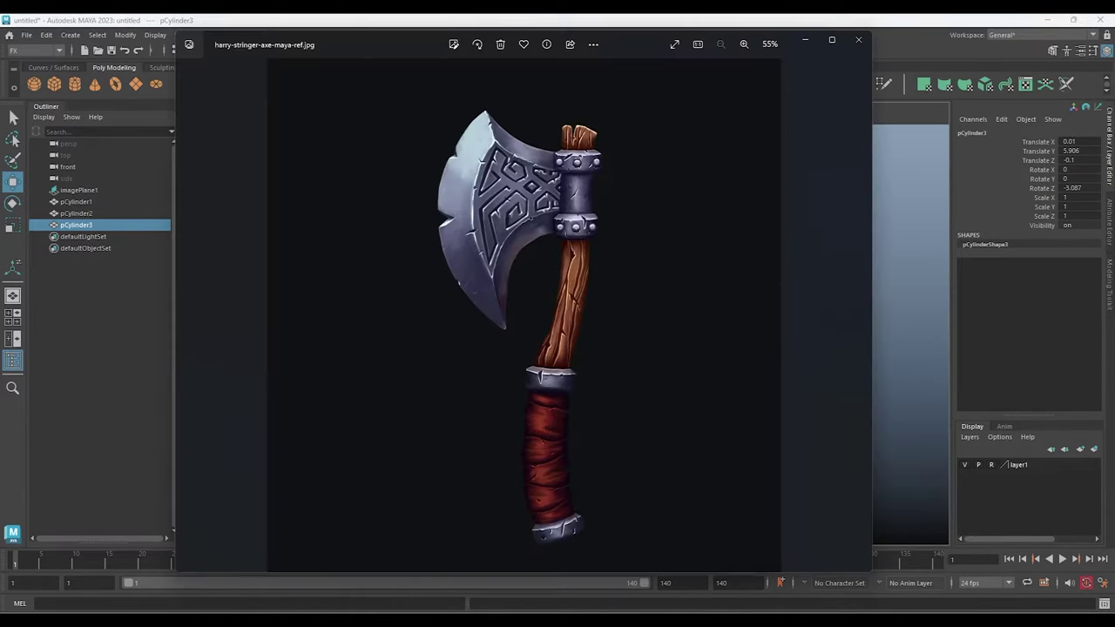
Check the reference's lower grip and pommel, then close the image viewer
scroll(543, 418, up, 2)
scroll(543, 418, up, 3)
scroll(544, 418, up, 2)
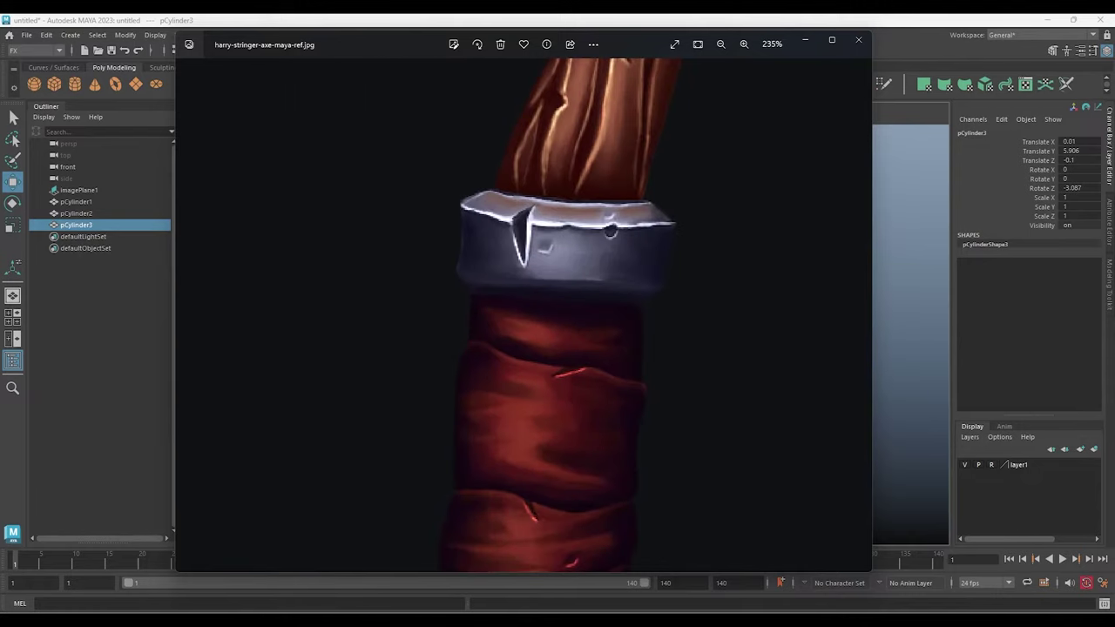
scroll(543, 418, down, 2)
drag(540, 418, 488, 148)
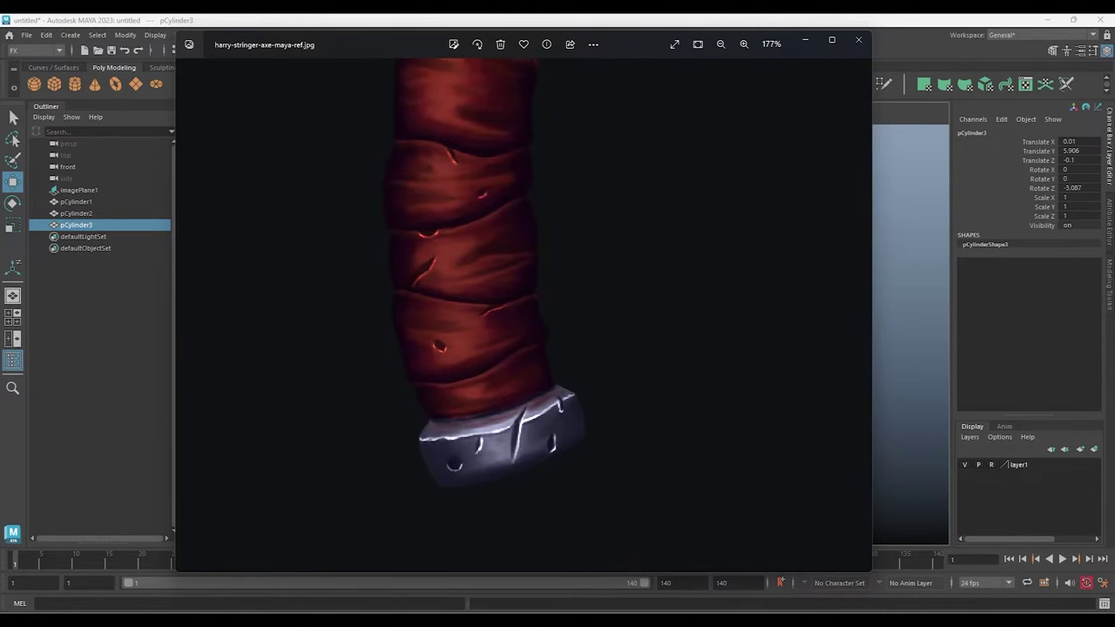
key(alt+Tab)
Select all the ring collar's faces and raise them slightly up the handle
scroll(566, 336, up, 2)
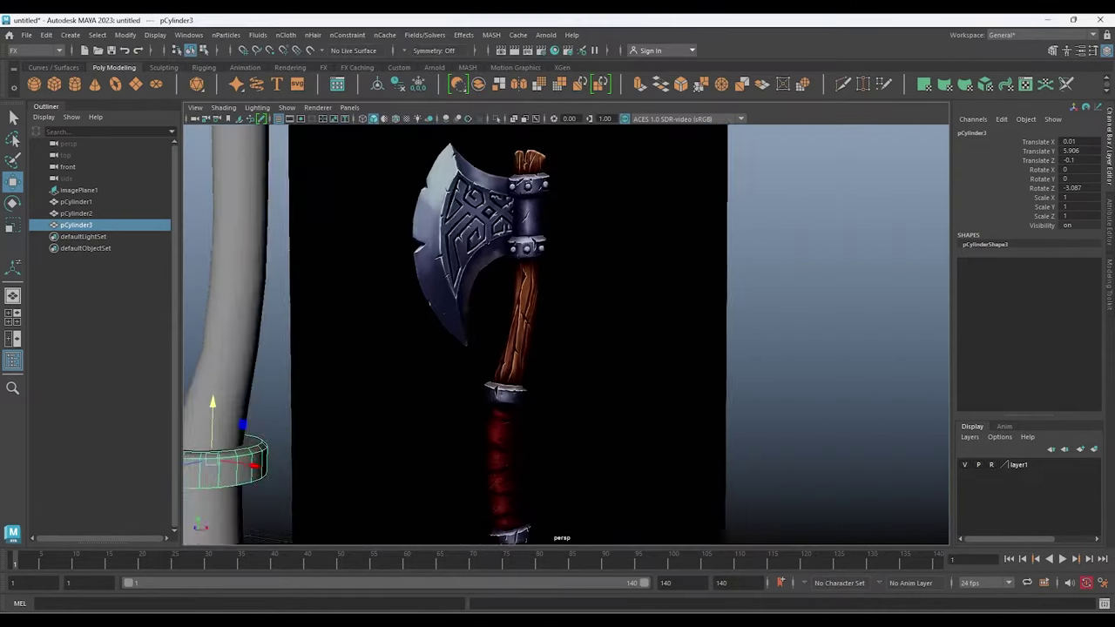
scroll(566, 336, up, 3)
alt+middle_drag(436, 331, 697, 331)
scroll(567, 336, up, 1)
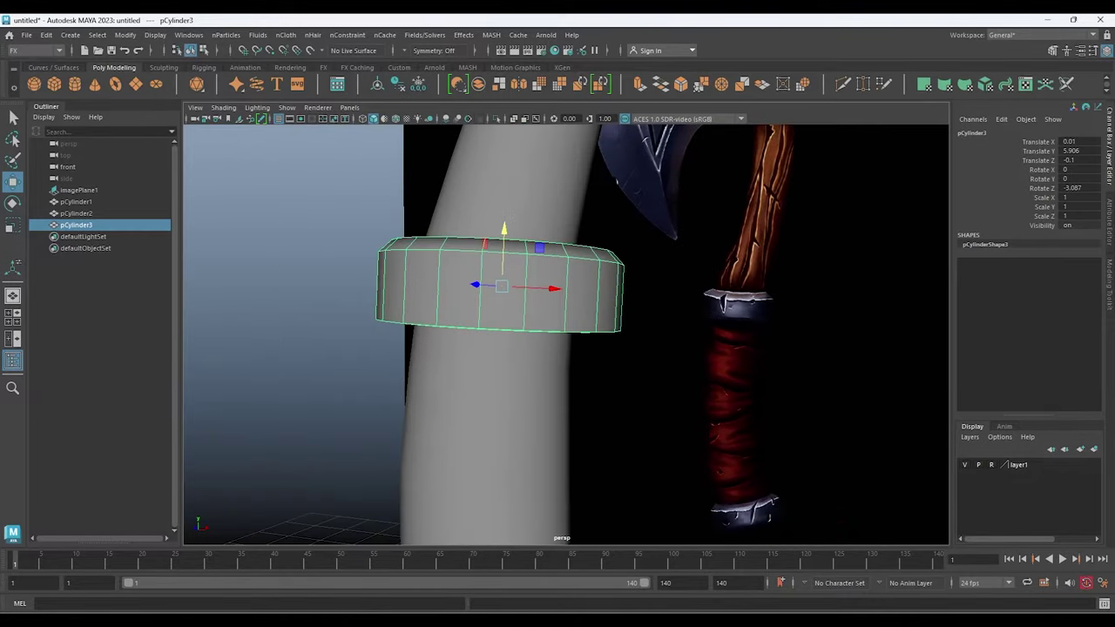
alt+drag(522, 331, 557, 322)
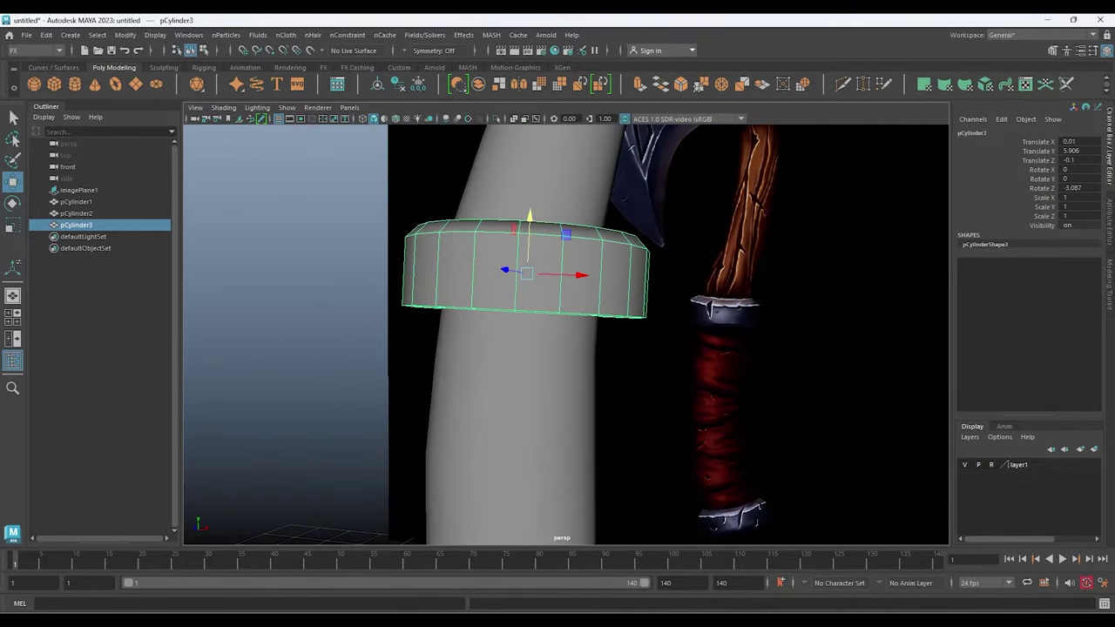
right_drag(535, 244, 540, 273)
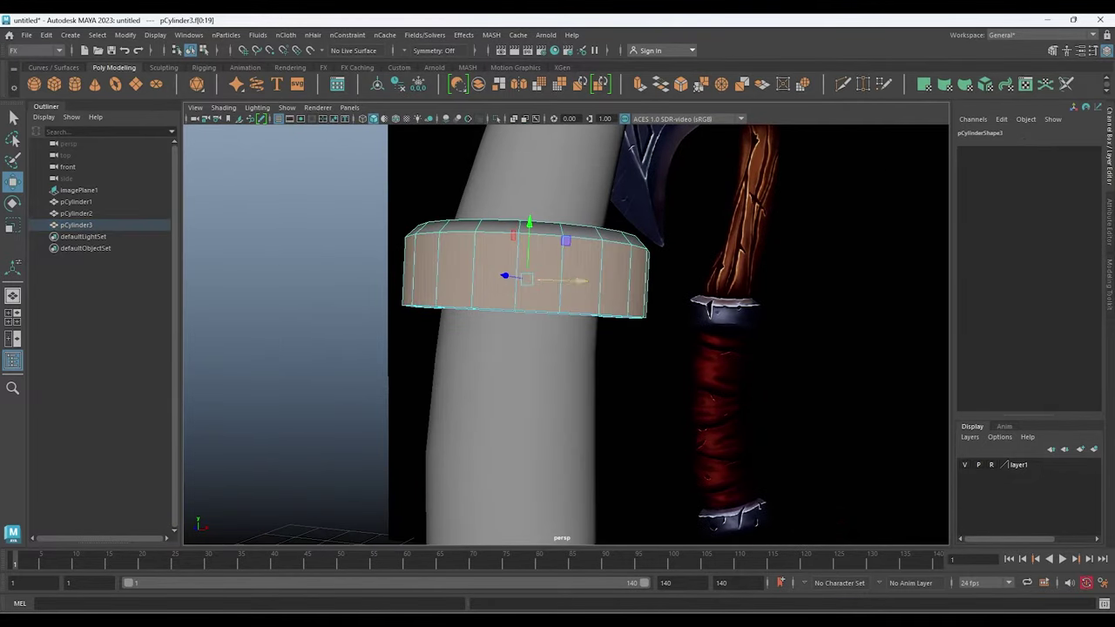
drag(528, 234, 528, 228)
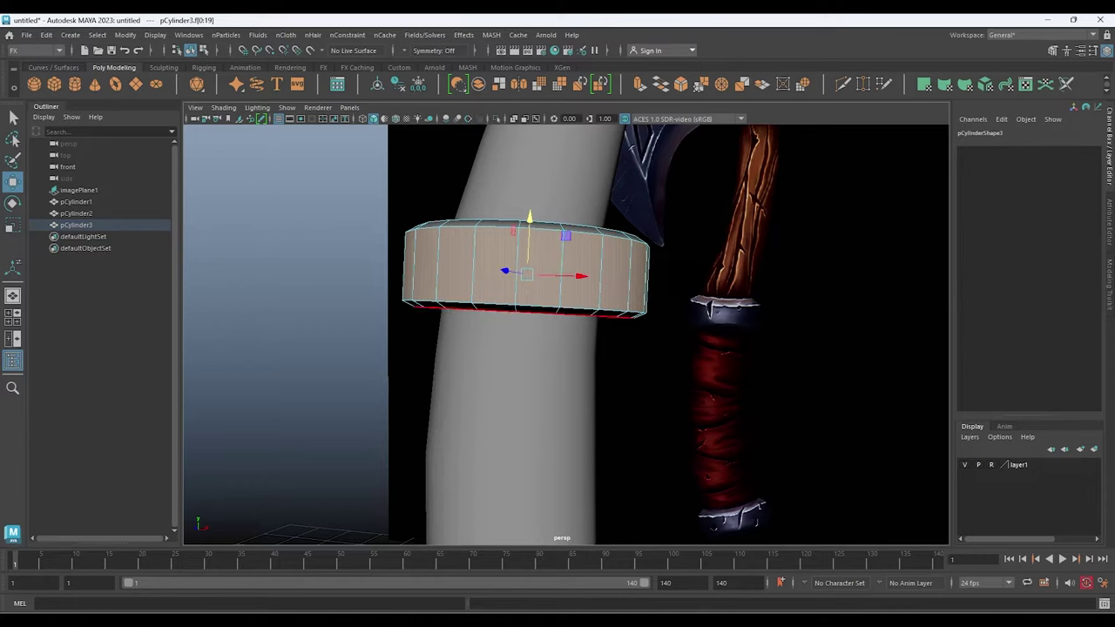
alt+drag(566, 349, 571, 296)
Select pCylinder2's band faces and zoom the front view onto the wooden cap atop the handle
key(r)
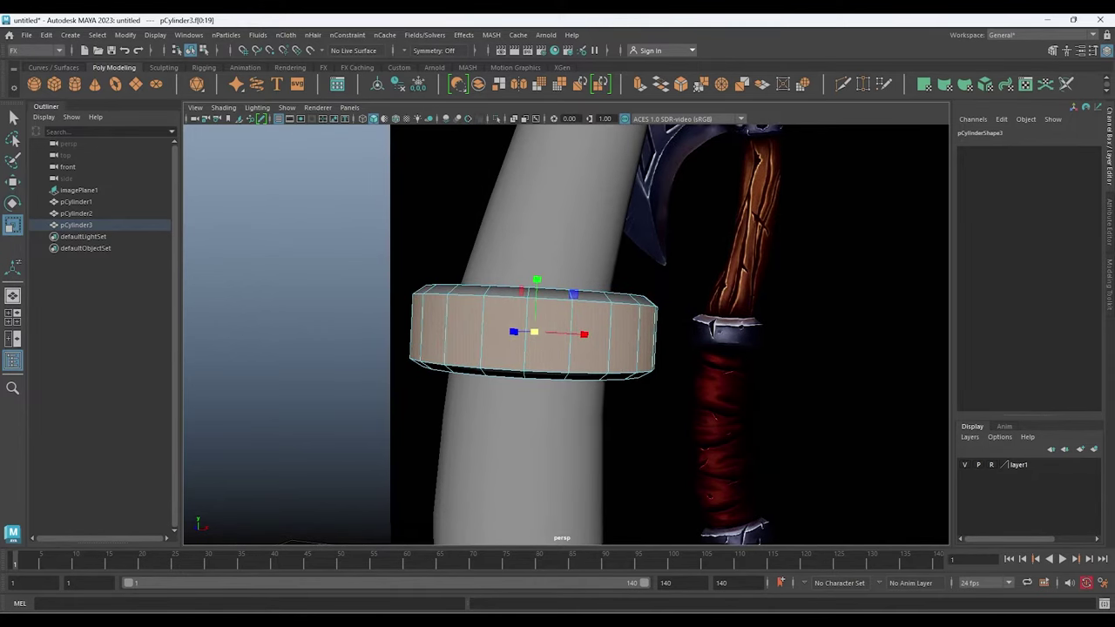
alt+drag(534, 331, 523, 252)
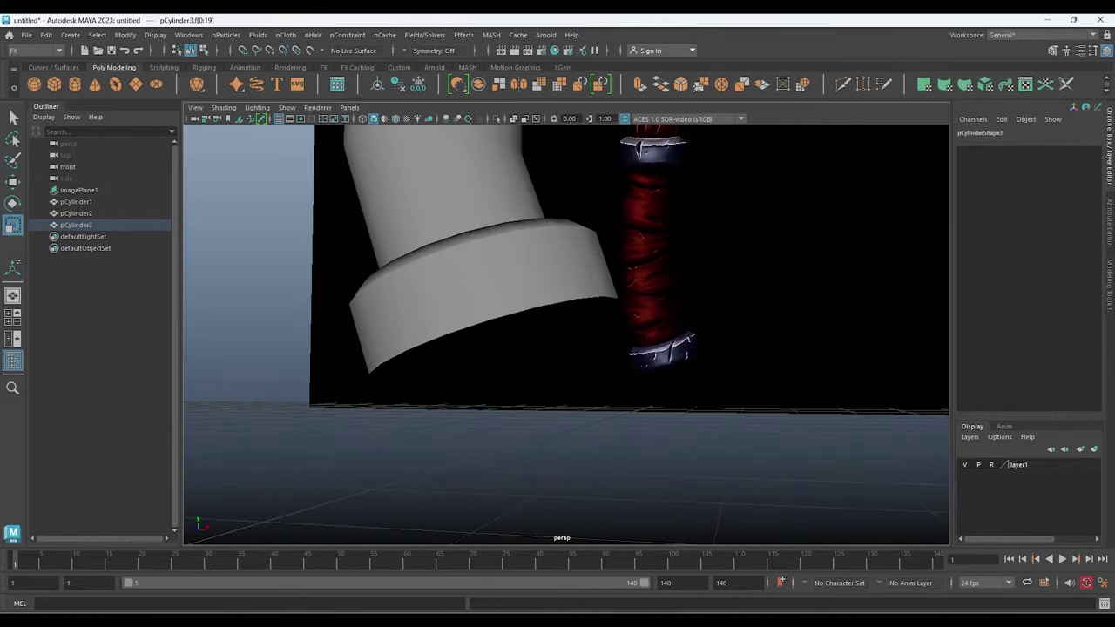
click(494, 248)
right_click(493, 244)
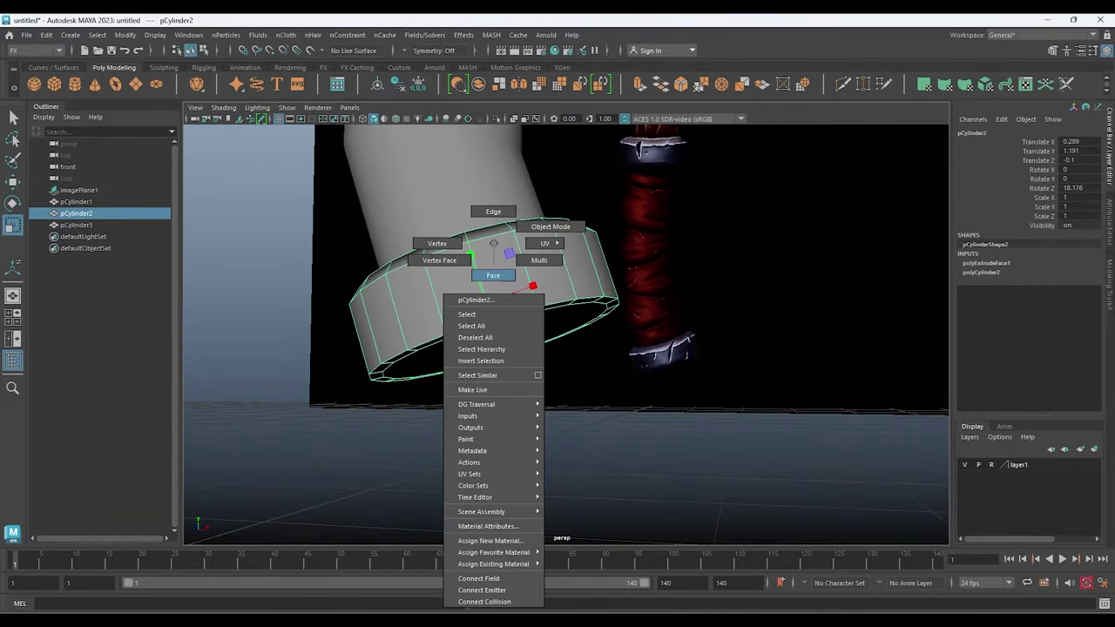
click(493, 275)
key(w)
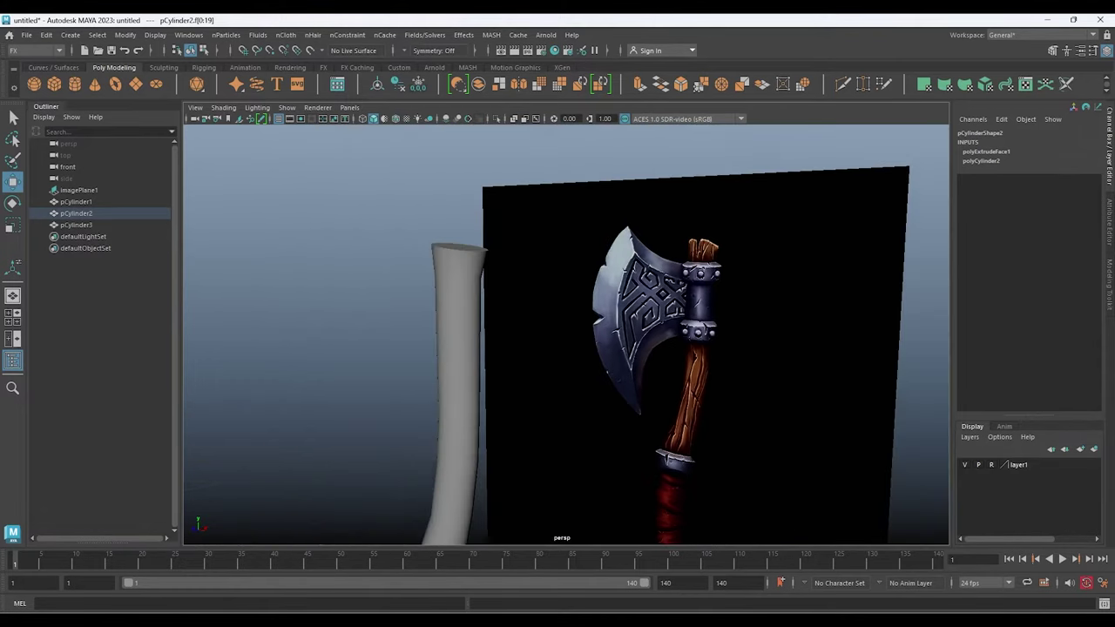
scroll(564, 334, up, 1)
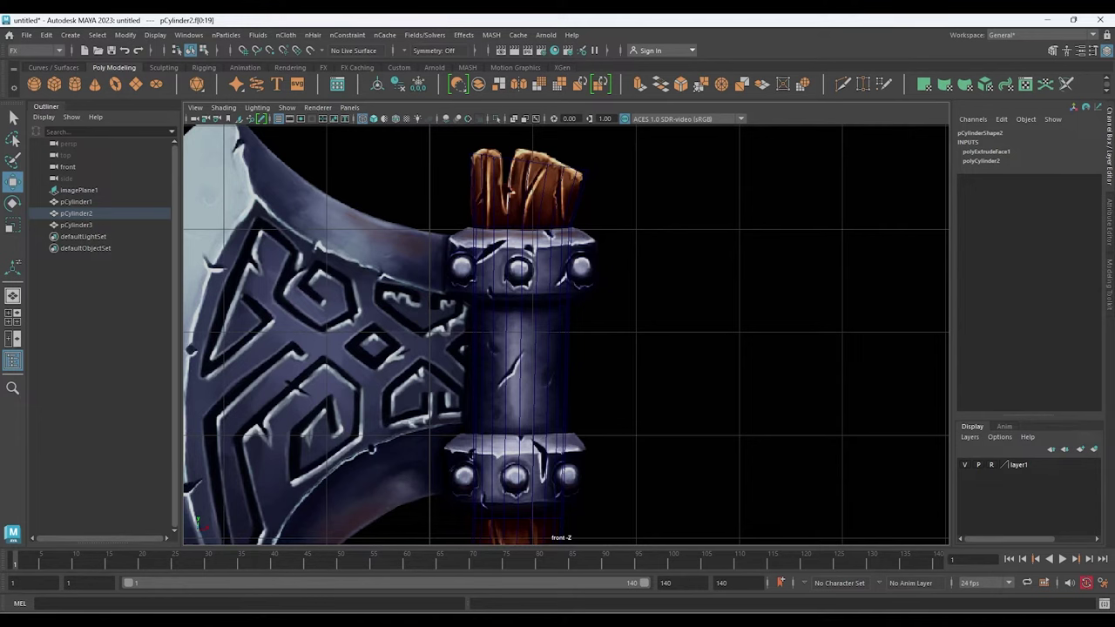
scroll(523, 191, up, 2)
scroll(523, 191, up, 2)
scroll(523, 191, up, 2)
scroll(523, 192, up, 2)
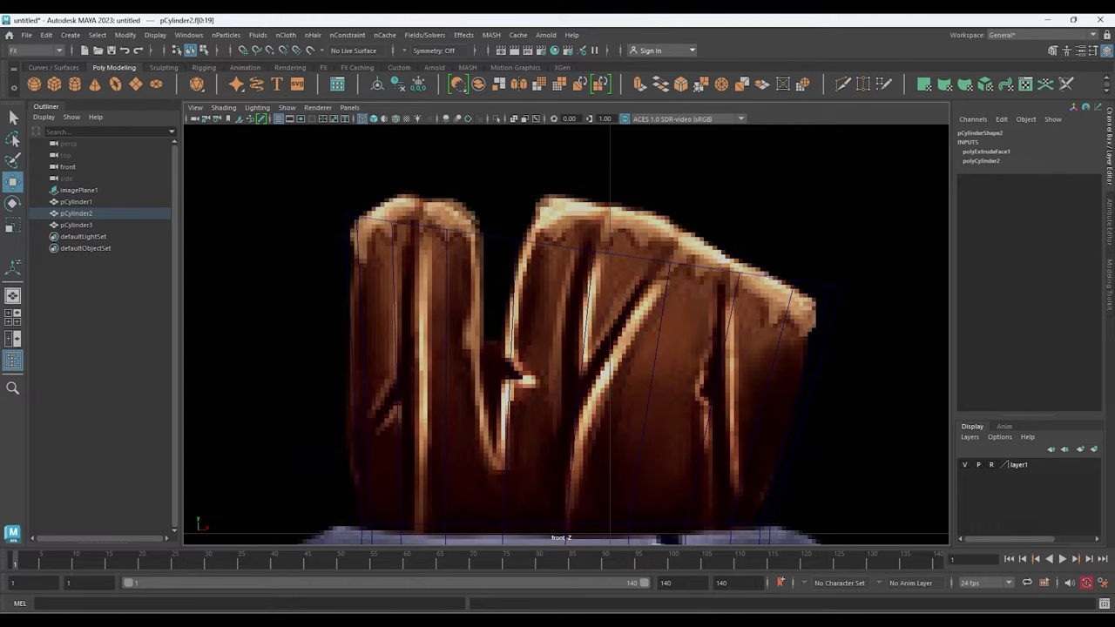
In vertex mode, move the handle's left and centre top vertices onto the cap's notch and left peak
click(514, 244)
right_drag(510, 250, 463, 250)
click(515, 240)
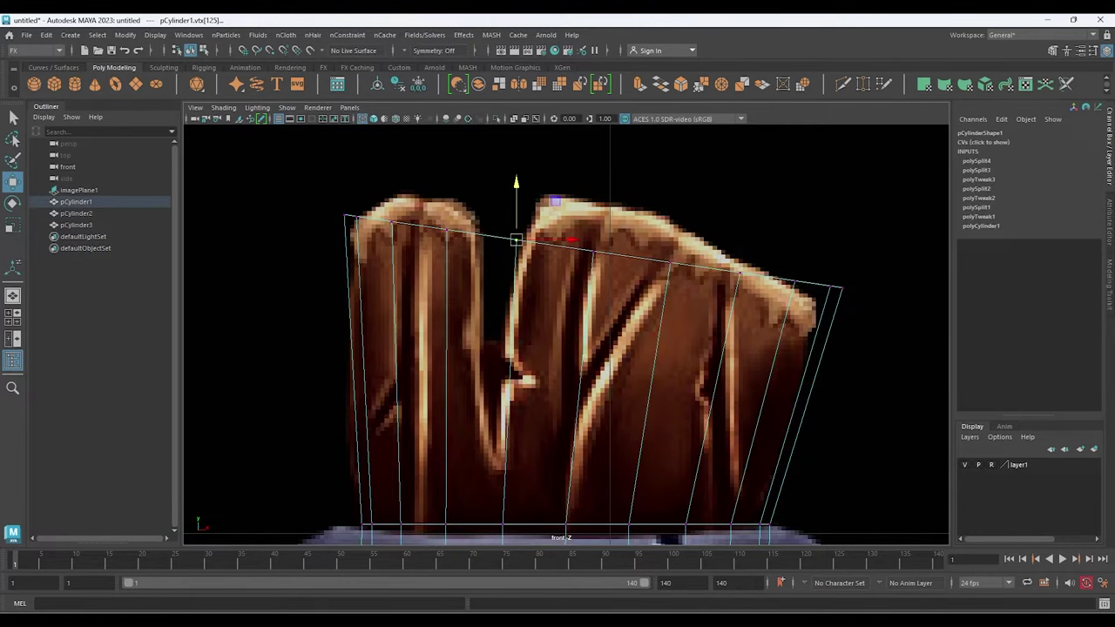
drag(515, 239, 502, 246)
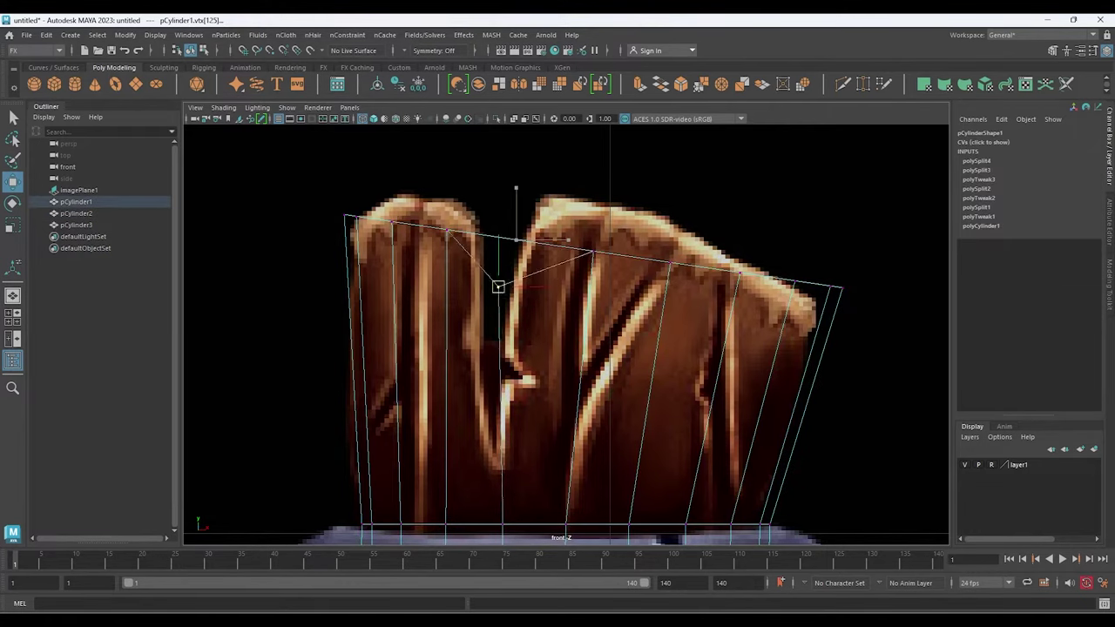
key(space)
key(space)
click(394, 257)
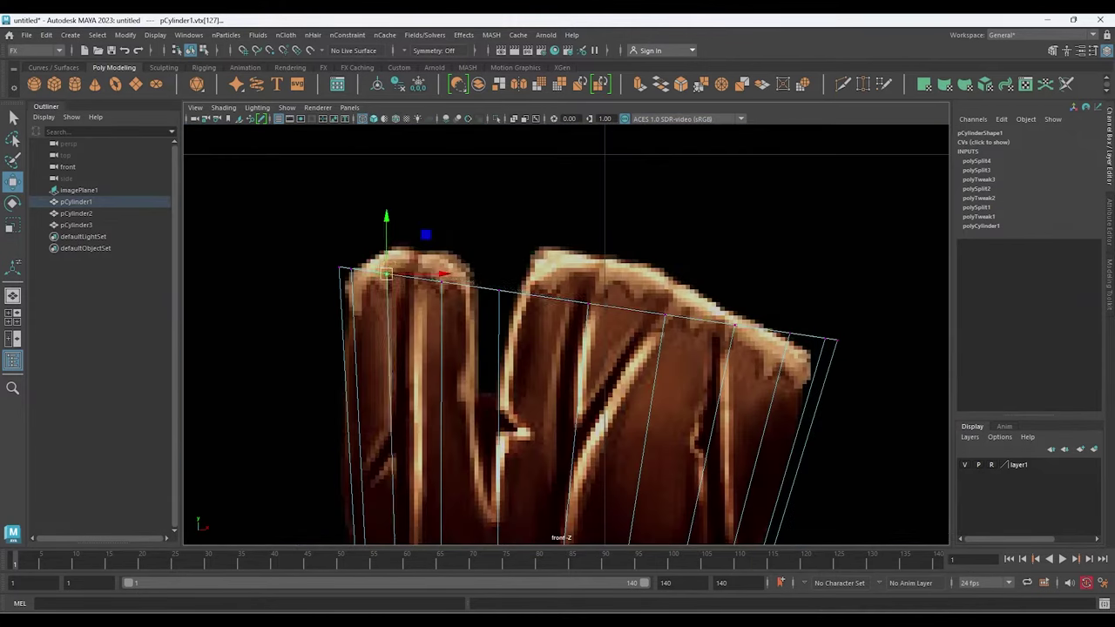
drag(394, 257, 395, 246)
click(441, 282)
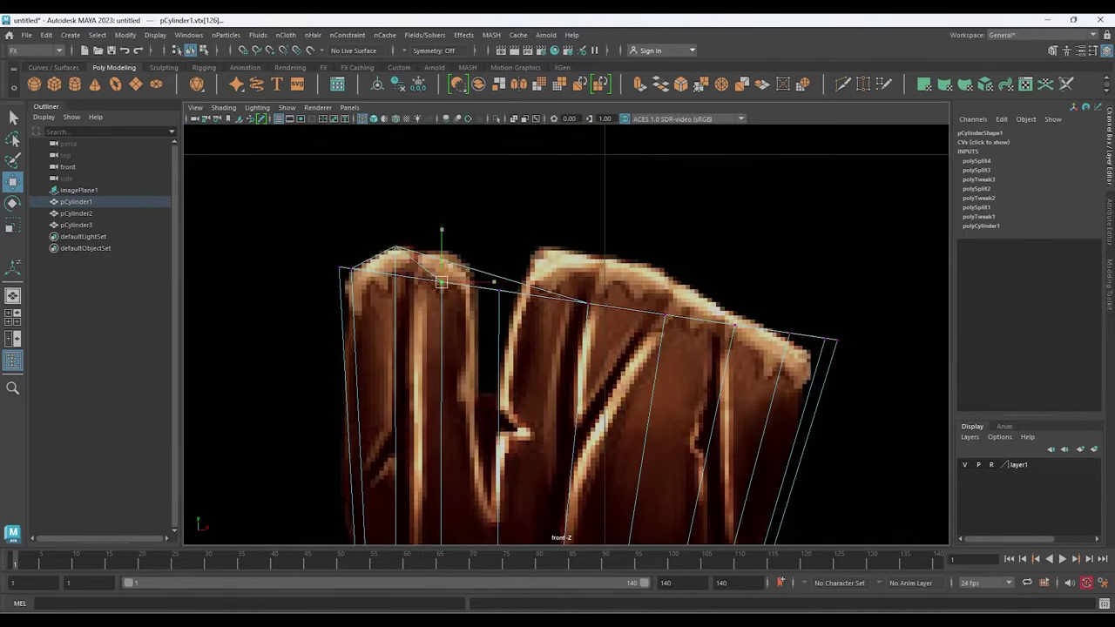
drag(441, 282, 442, 255)
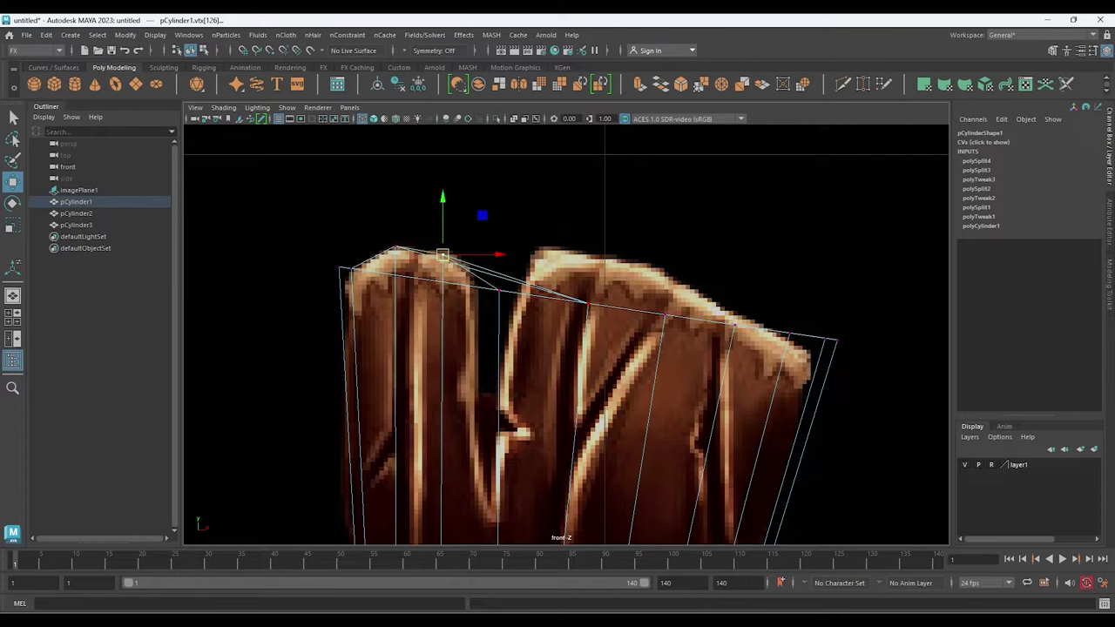
drag(568, 278, 607, 331)
drag(585, 303, 560, 248)
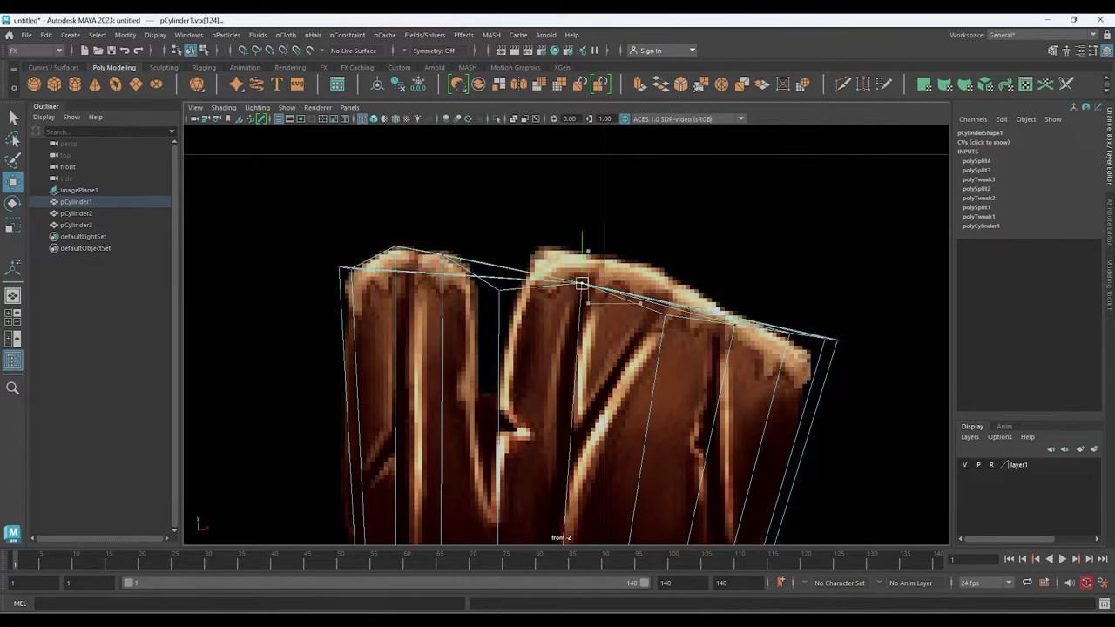
Raise the right top vertices onto the cap's right peak and pull the right corner down to its edge
click(665, 316)
drag(665, 315, 667, 275)
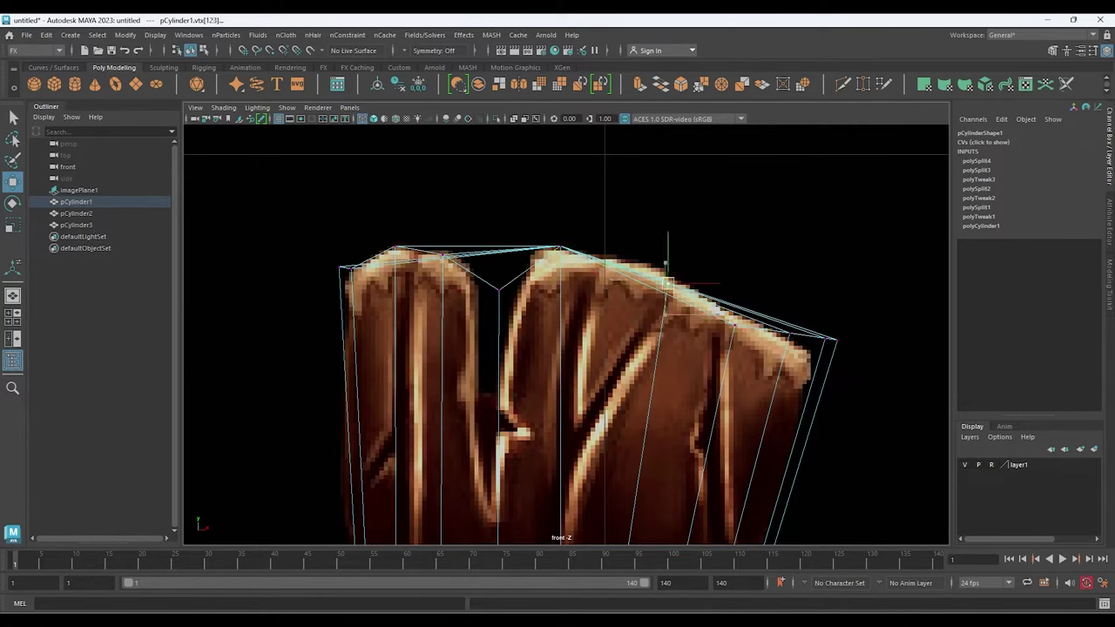
click(723, 305)
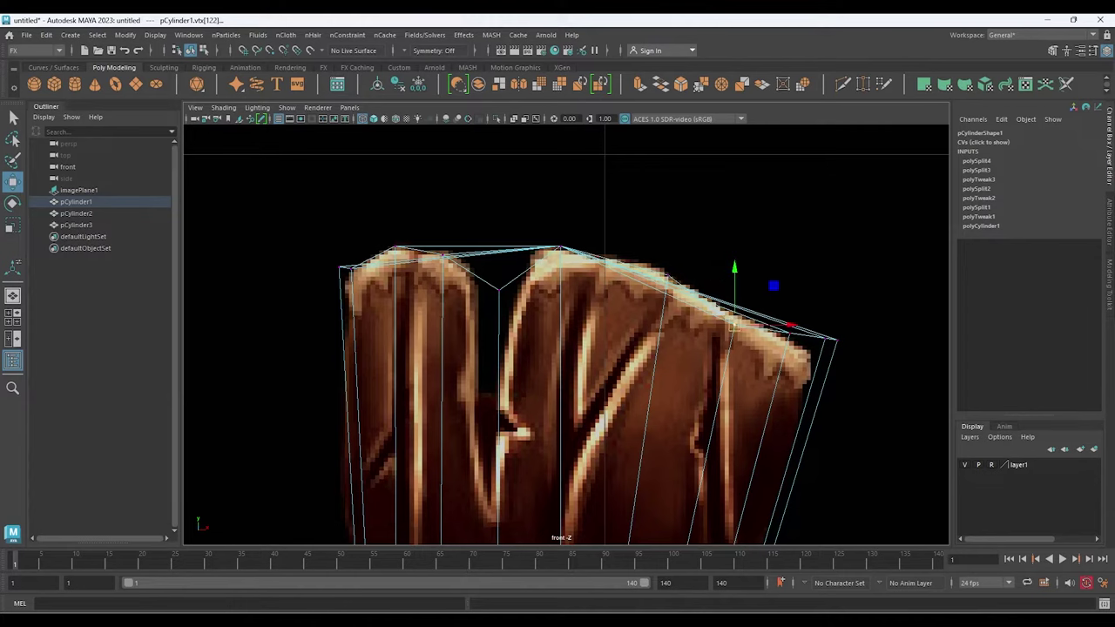
click(771, 325)
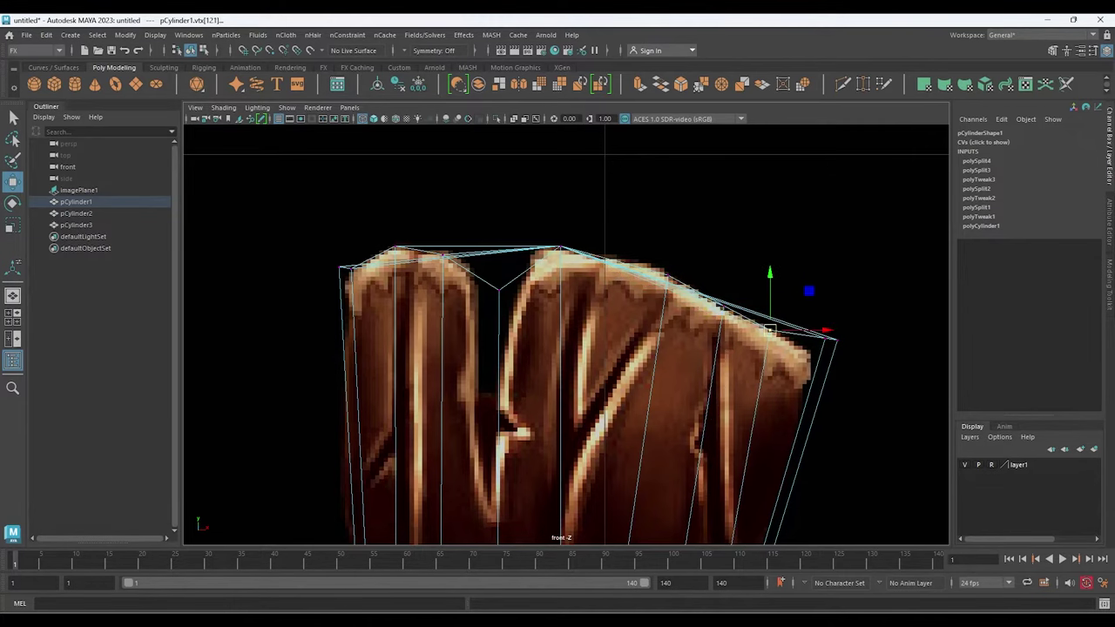
click(835, 339)
drag(834, 338, 813, 348)
alt+middle_drag(812, 348, 825, 383)
drag(304, 312, 366, 249)
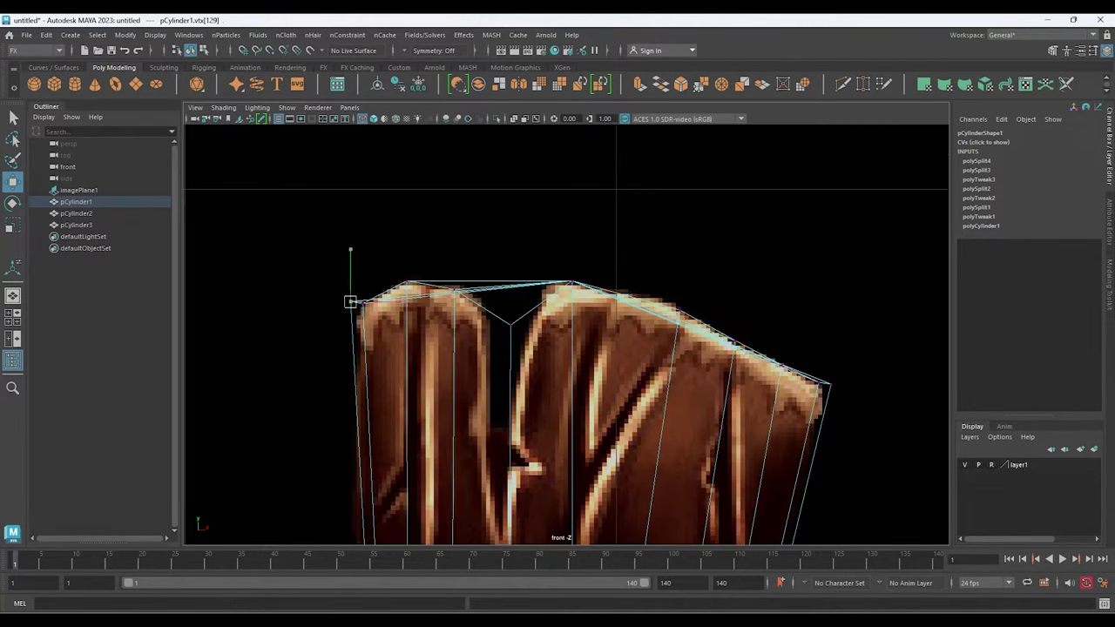
alt+middle_drag(352, 312, 370, 218)
scroll(562, 335, down, 5)
scroll(562, 336, up, 8)
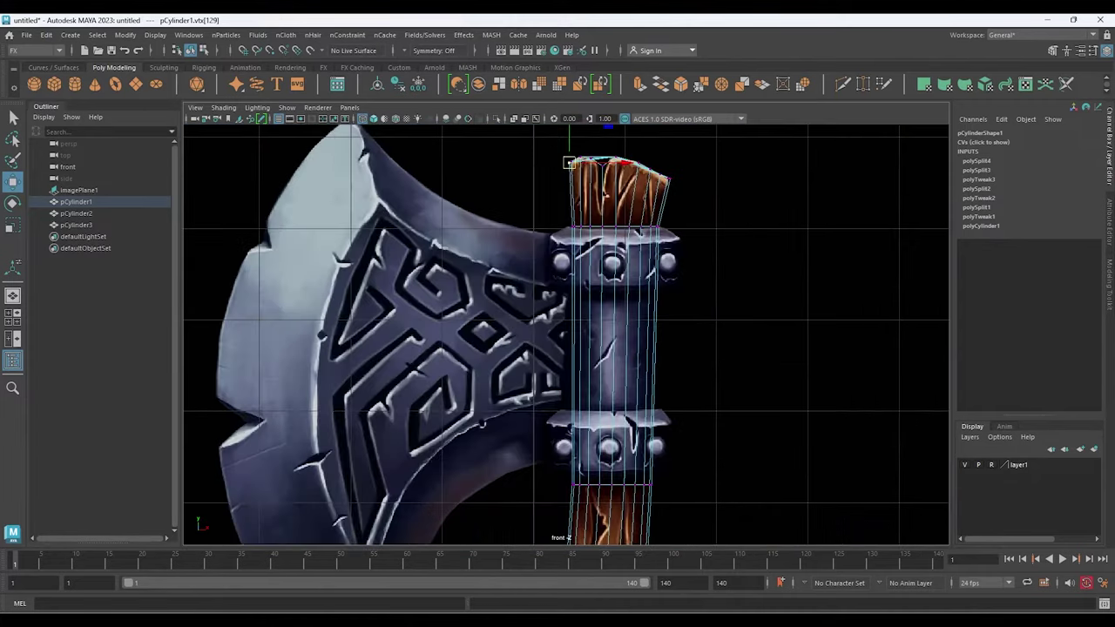
click(784, 349)
scroll(565, 335, up, 1)
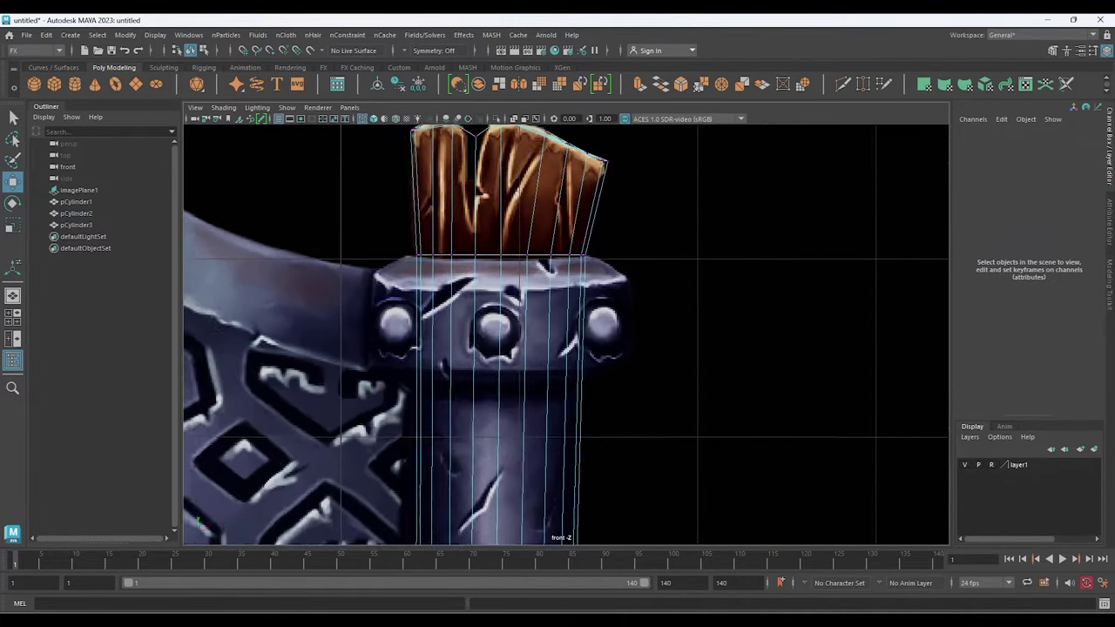
scroll(565, 334, up, 1)
scroll(566, 334, down, 8)
key(space)
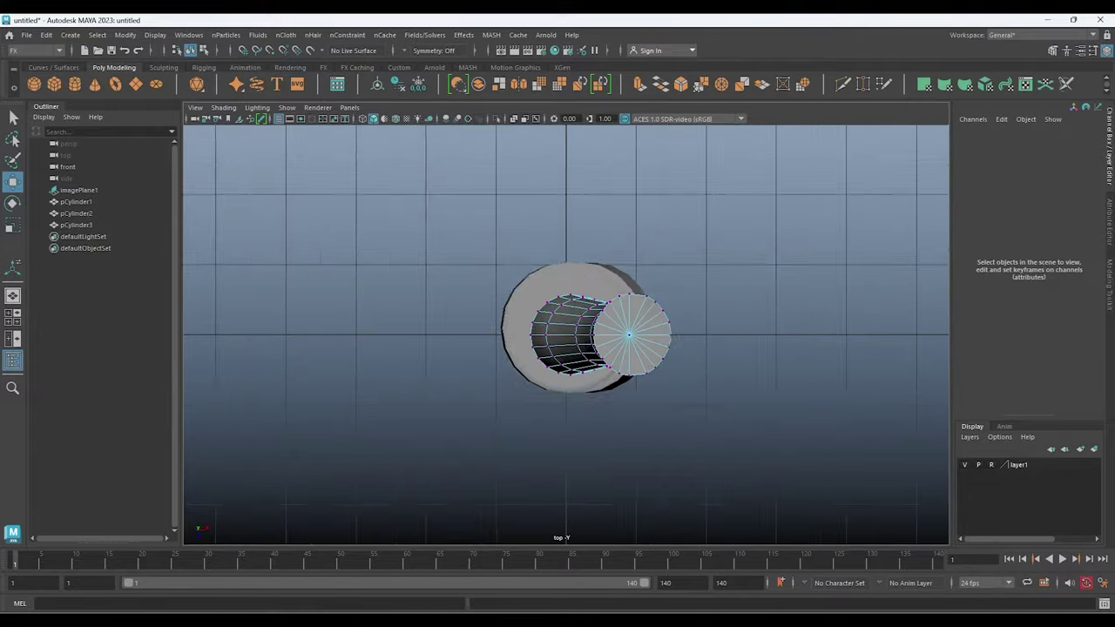
scroll(562, 375, up, 2)
scroll(561, 375, up, 2)
scroll(561, 374, up, 2)
alt+middle_drag(562, 374, 405, 357)
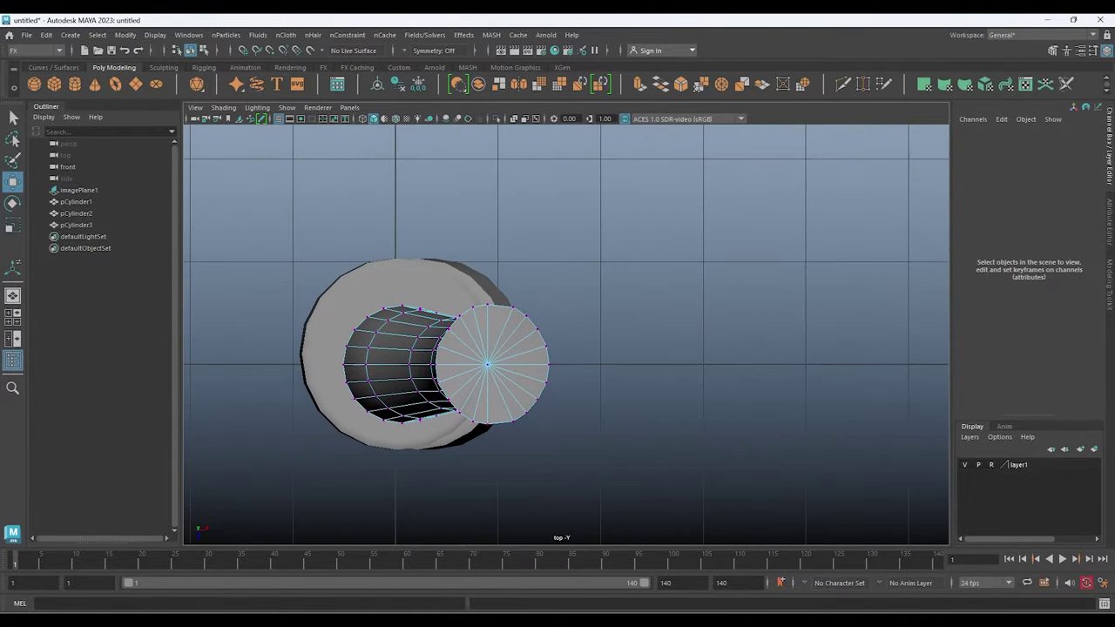
click(54, 84)
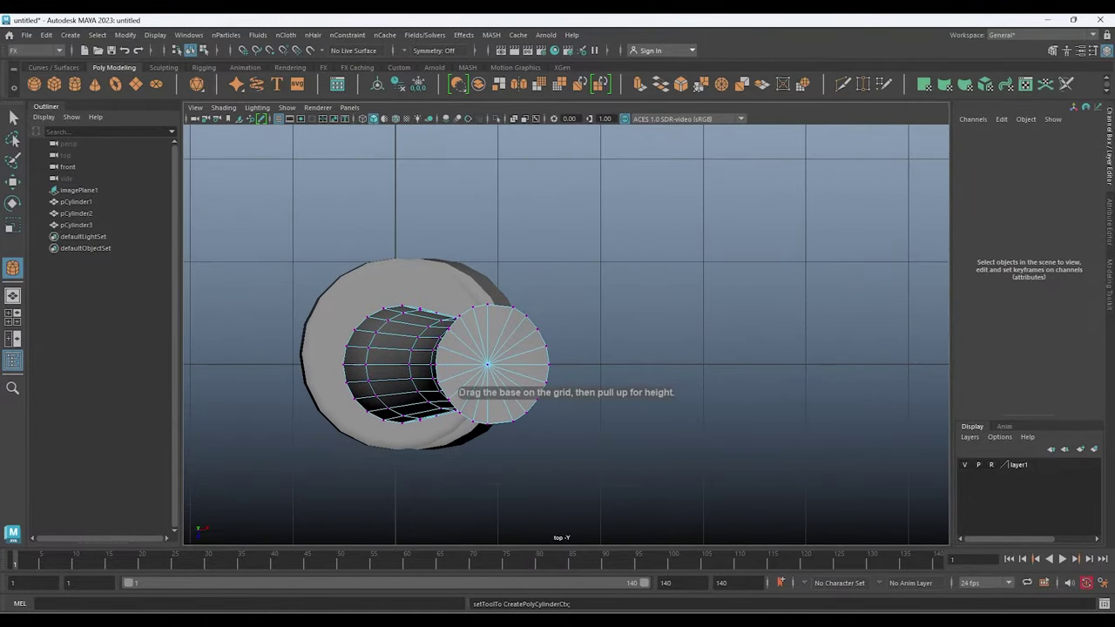
drag(487, 364, 512, 394)
key(space)
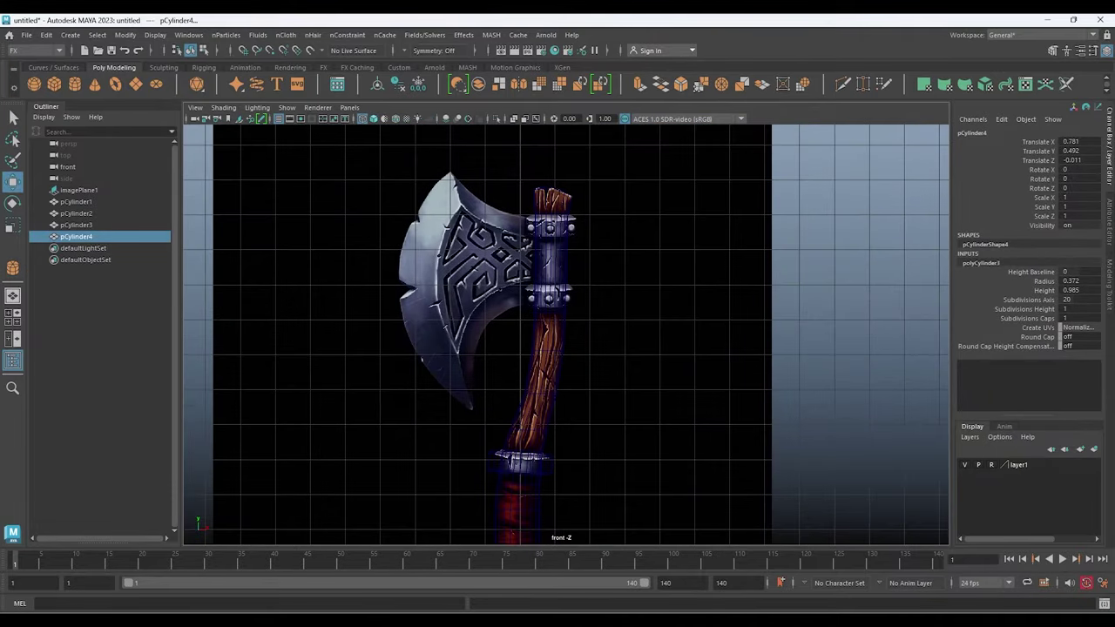
scroll(566, 336, down, 3)
alt+middle_drag(562, 436, 574, 248)
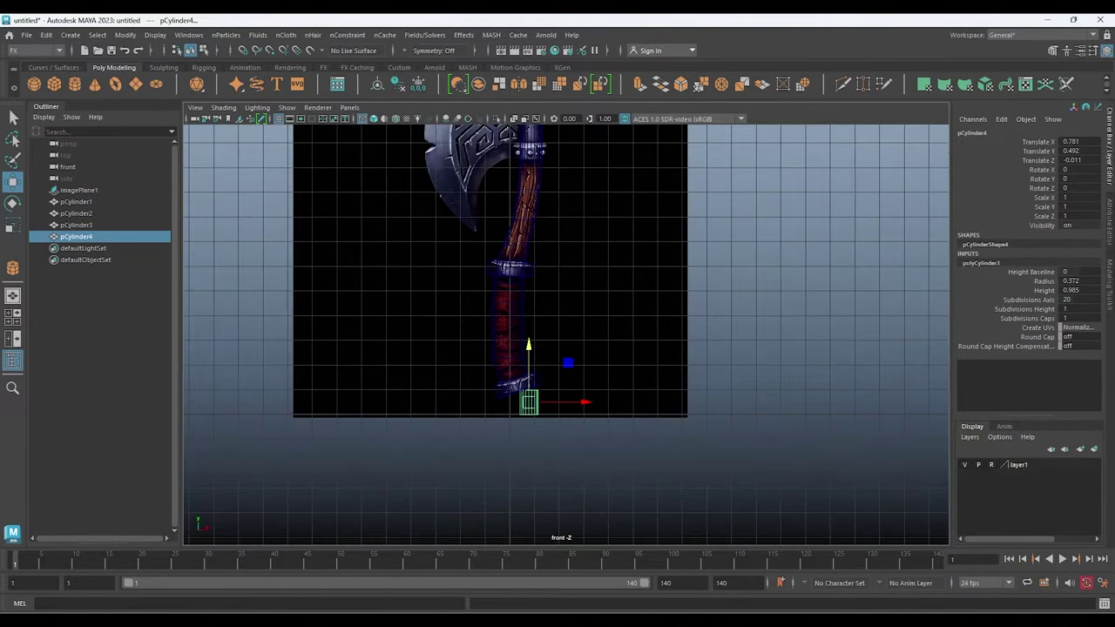
key(Delete)
scroll(522, 165, up, 5)
scroll(523, 166, up, 1)
scroll(522, 166, up, 1)
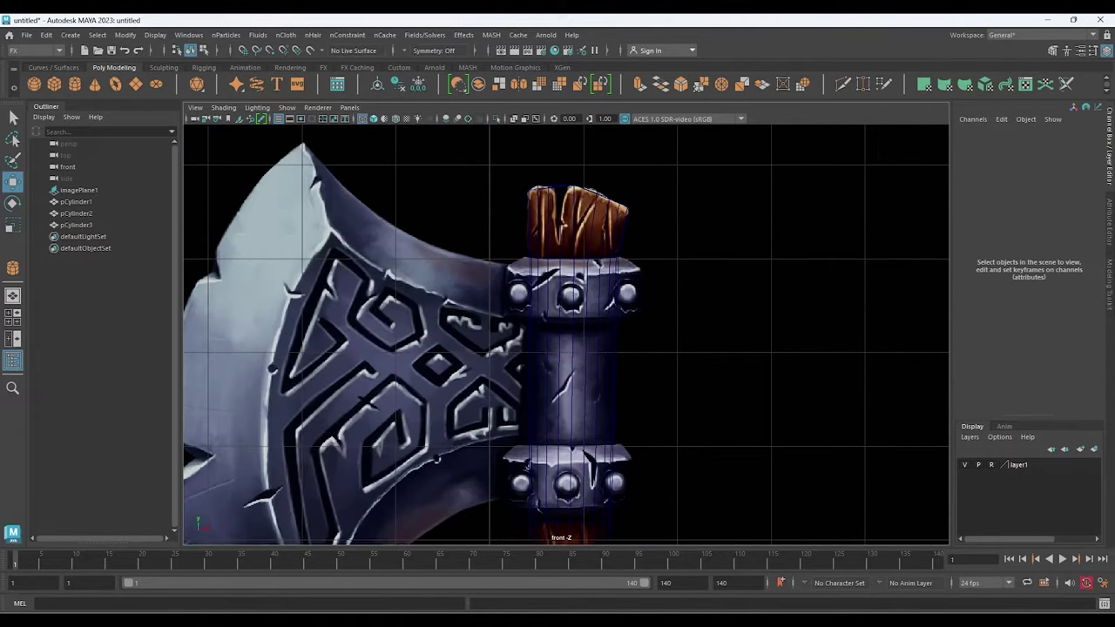
mouse_move(566, 366)
alt+middle_down()
mouse_move(540, 327)
mouse_move(561, 364)
mouse_move(566, 337)
alt+middle_up()
scroll(566, 334, up, 2)
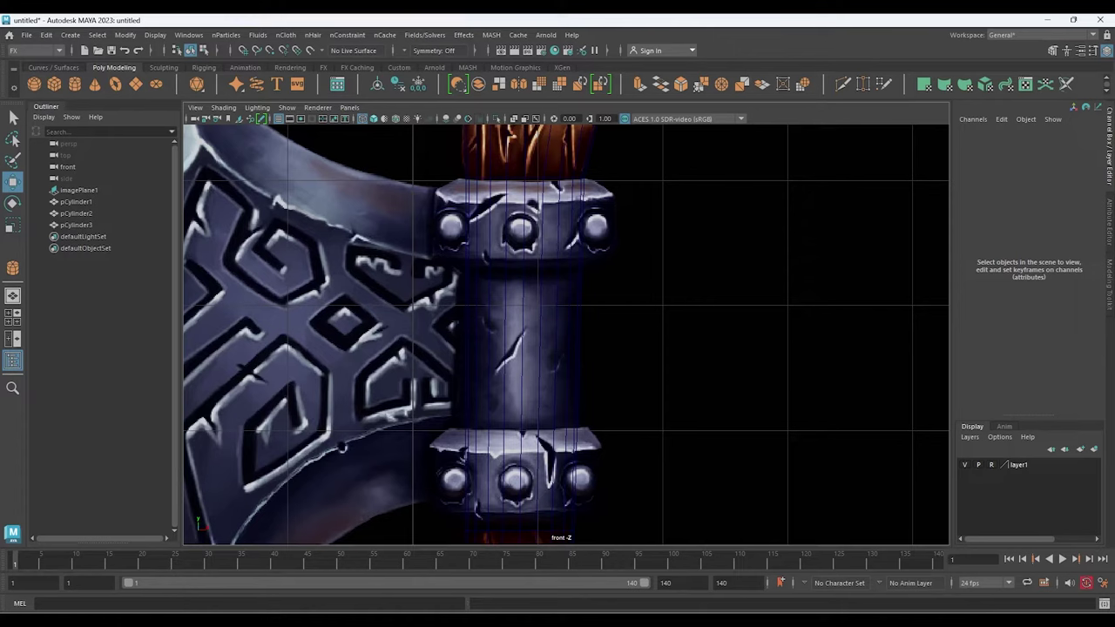
Duplicate the selected handle faces into new meshes with Edit Mesh > Duplicate
right_click(569, 244)
click(625, 226)
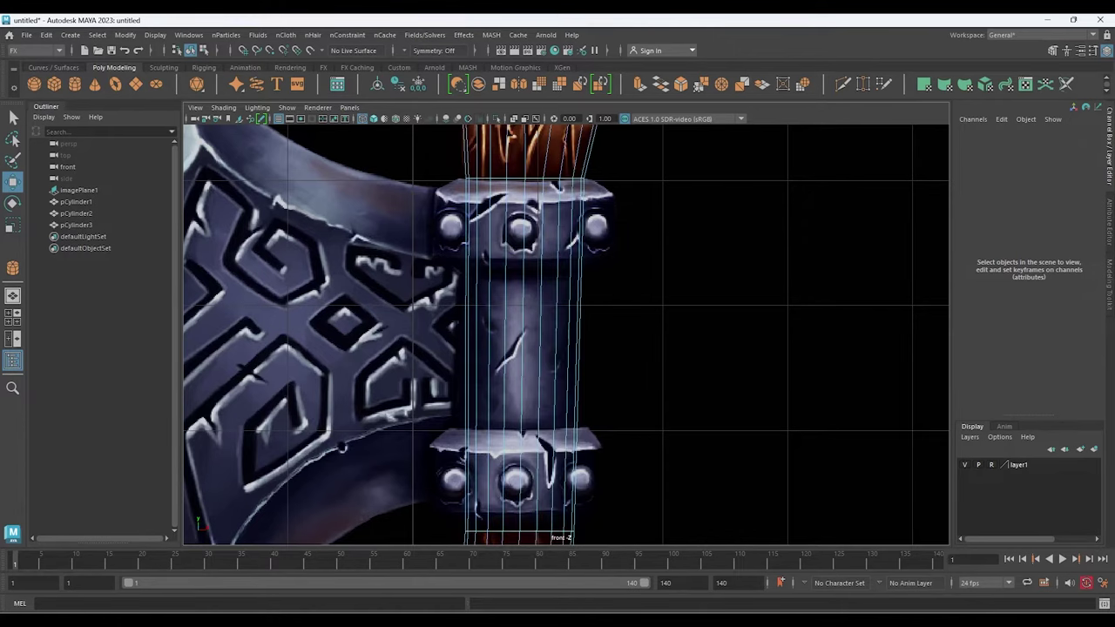
drag(670, 235, 427, 402)
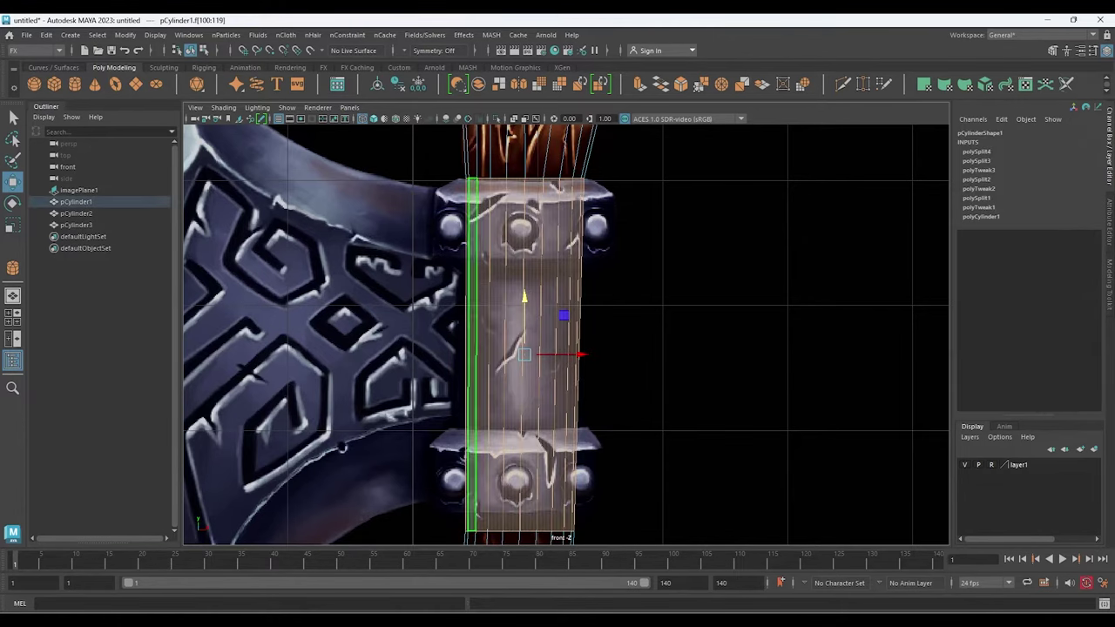
alt+middle_drag(557, 348, 531, 402)
key(F2)
click(250, 35)
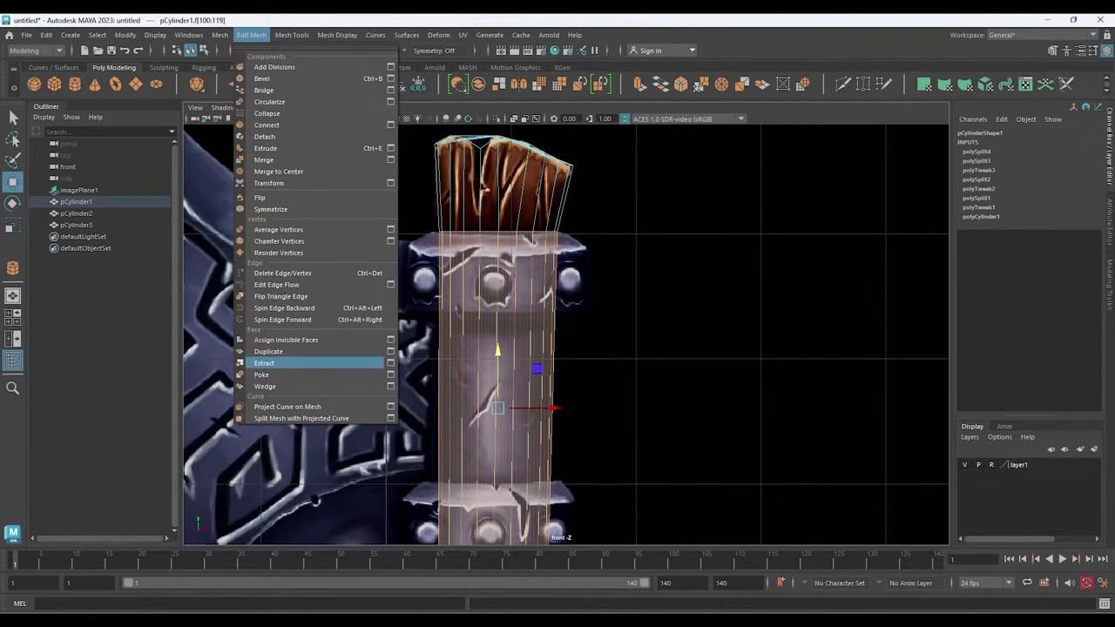
click(288, 351)
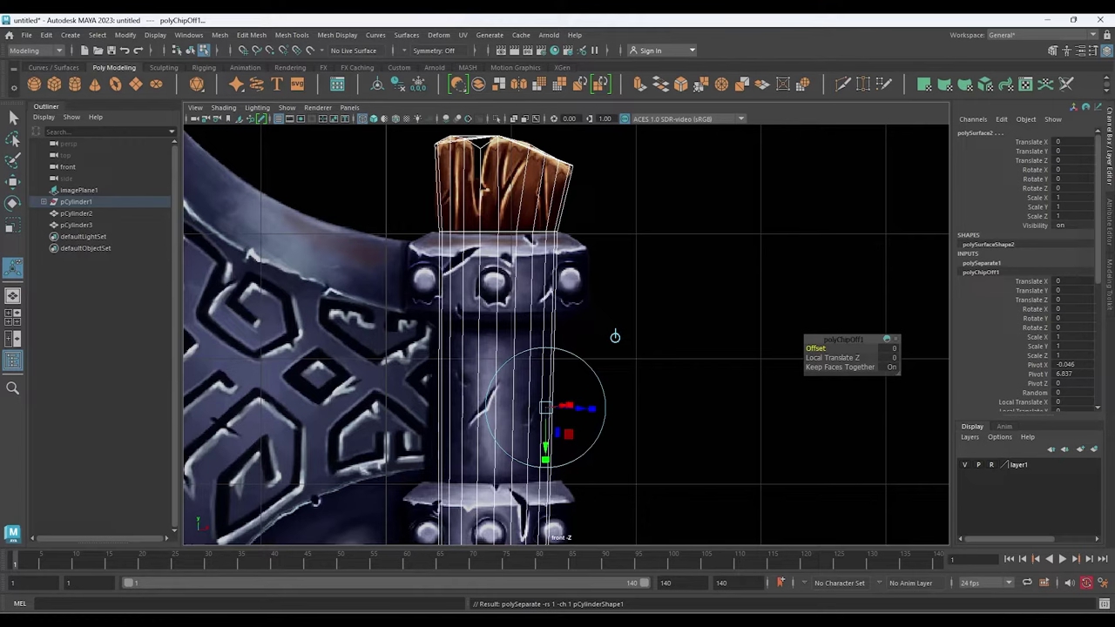
key(w)
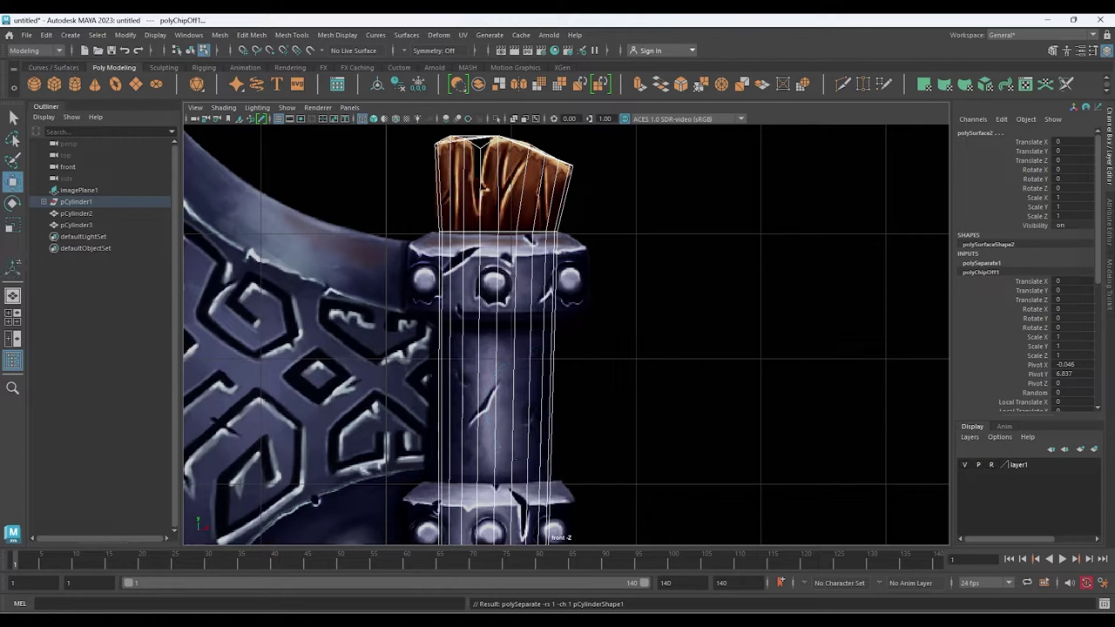
Unparent polySurface2 with Shift+P and delete its construction history
key(F8)
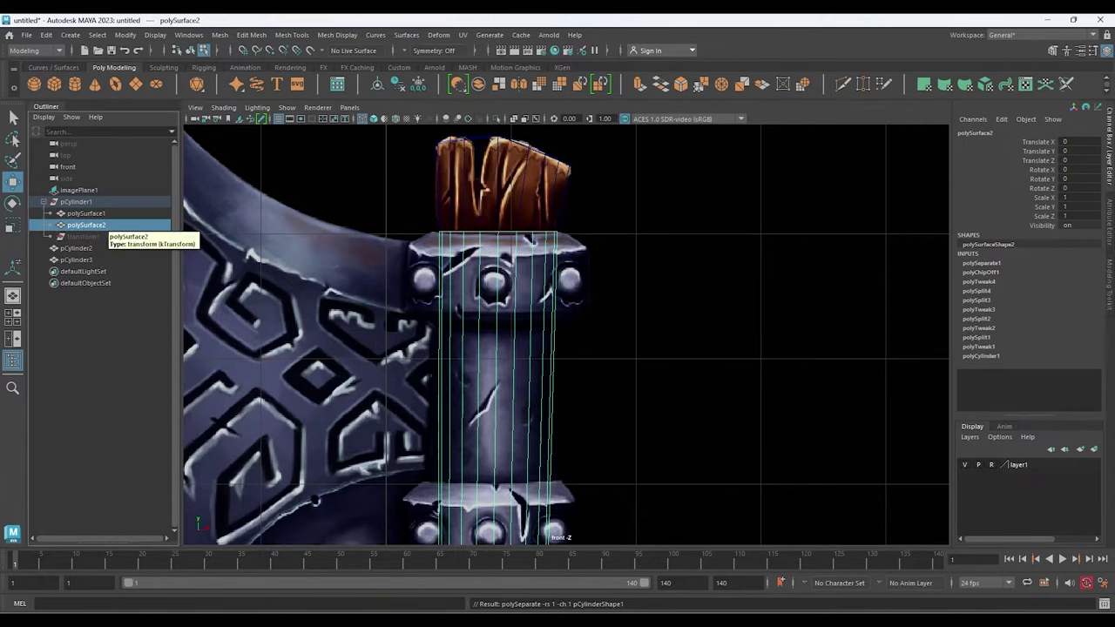
click(87, 214)
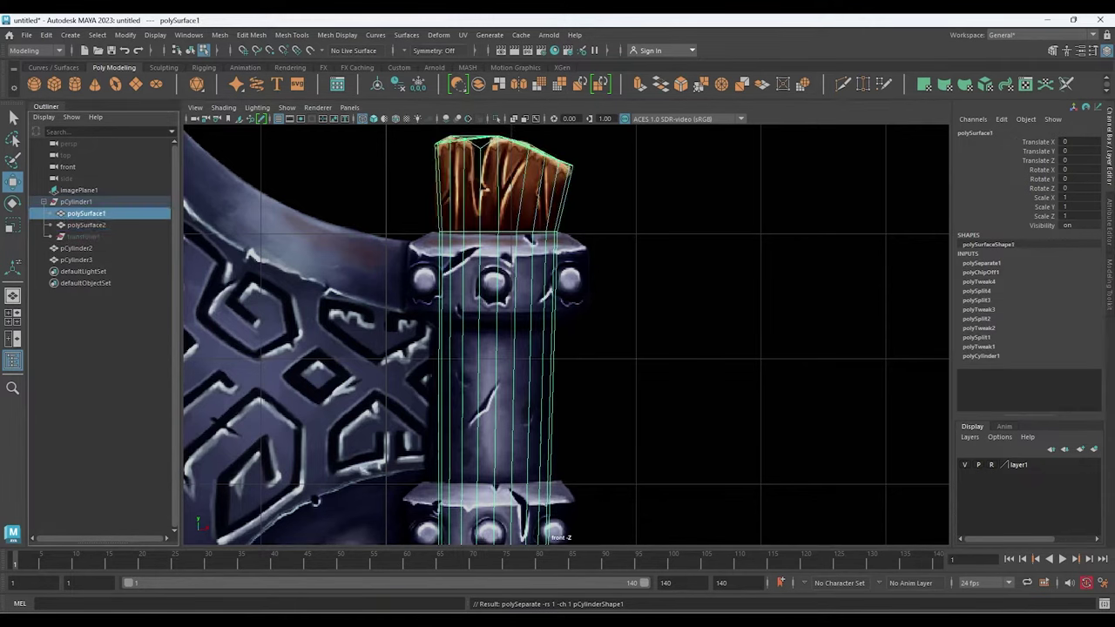
click(87, 225)
key(shift+p)
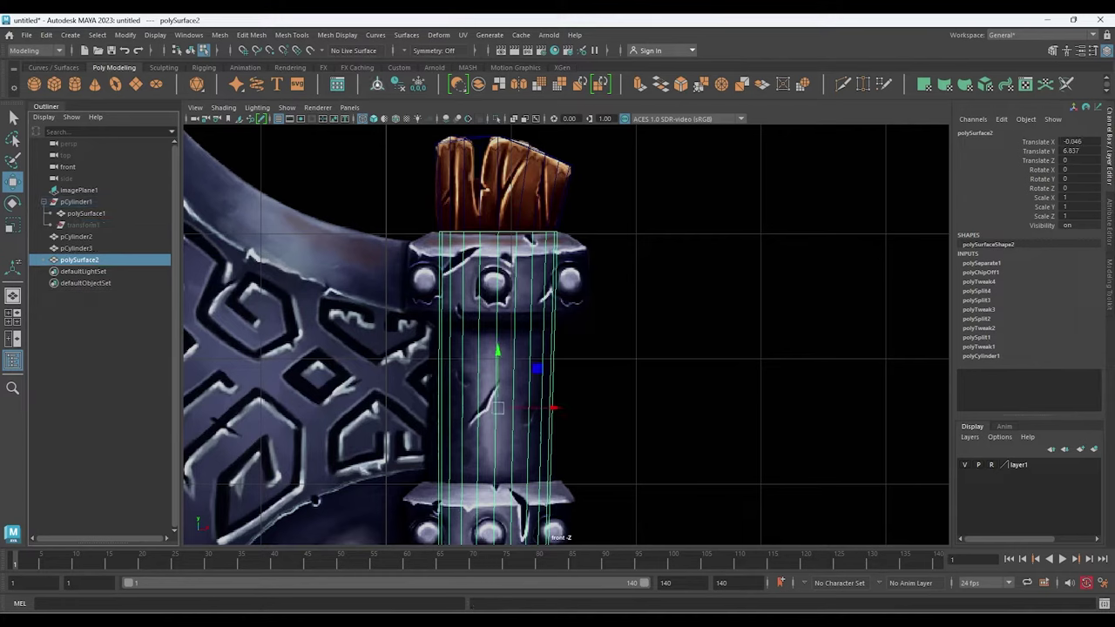
key(alt+shift+d)
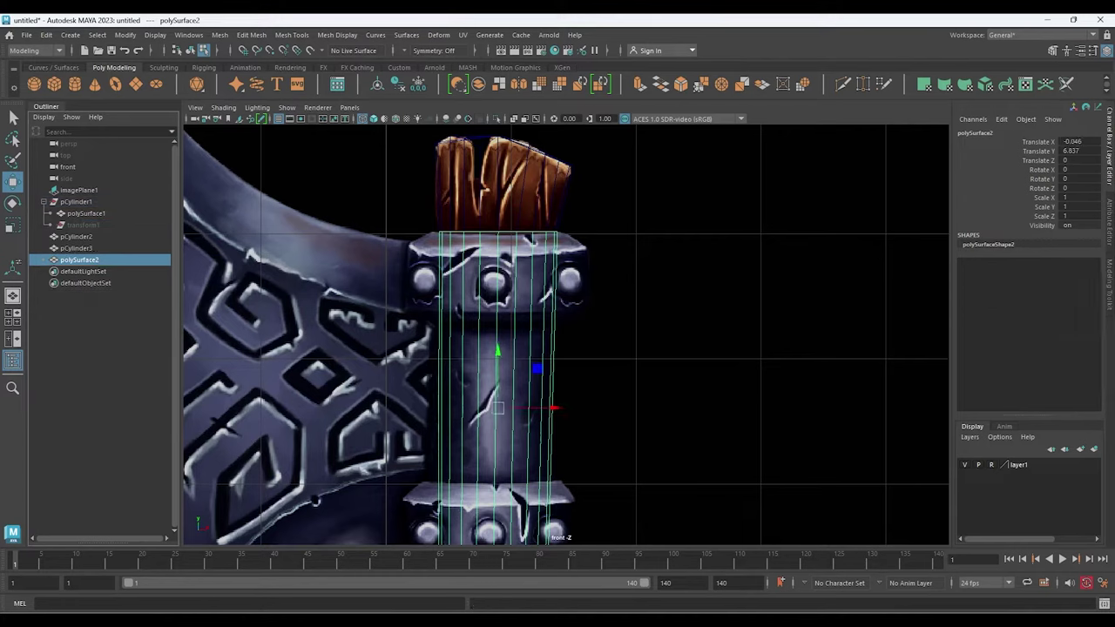
Delete polySurface1's history and unparent it out of the pCylinder1 group
click(503, 178)
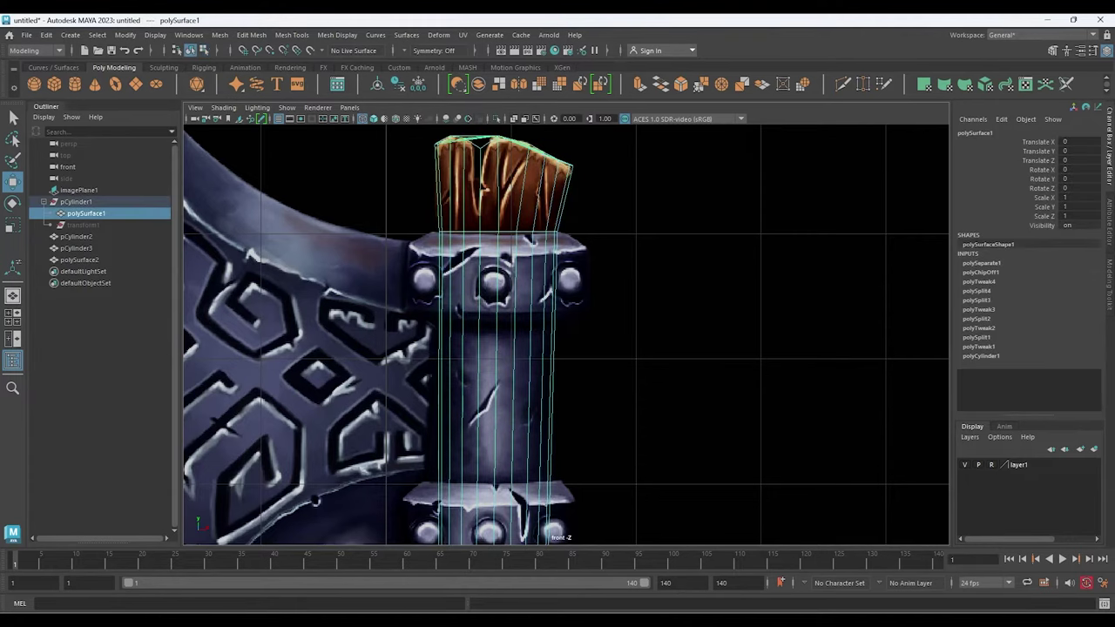
key(alt+shift+d)
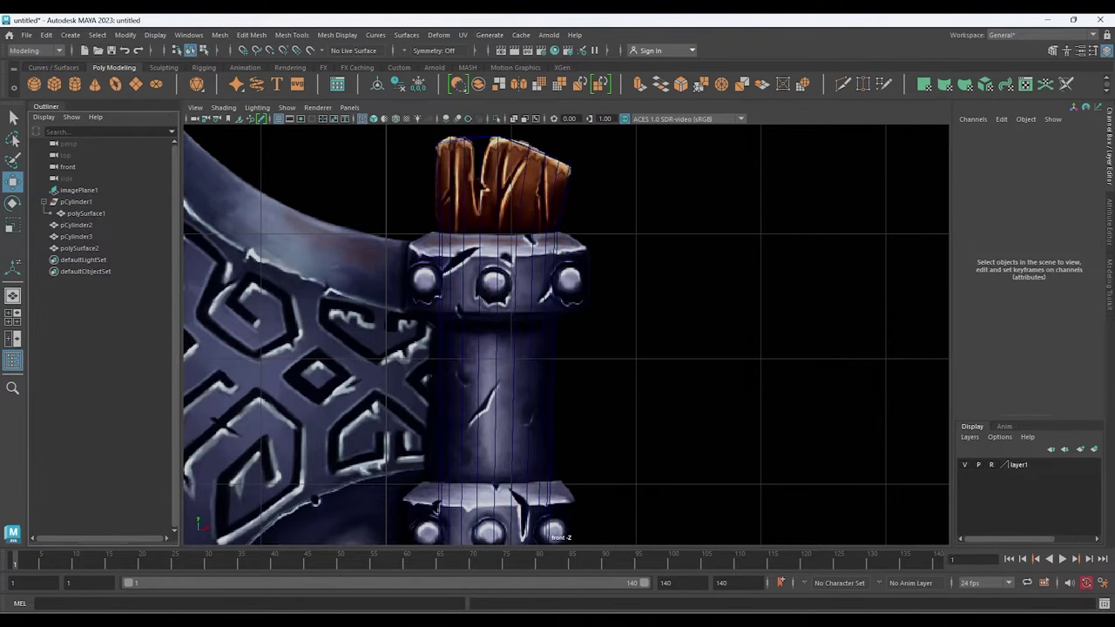
drag(85, 212, 75, 236)
click(85, 213)
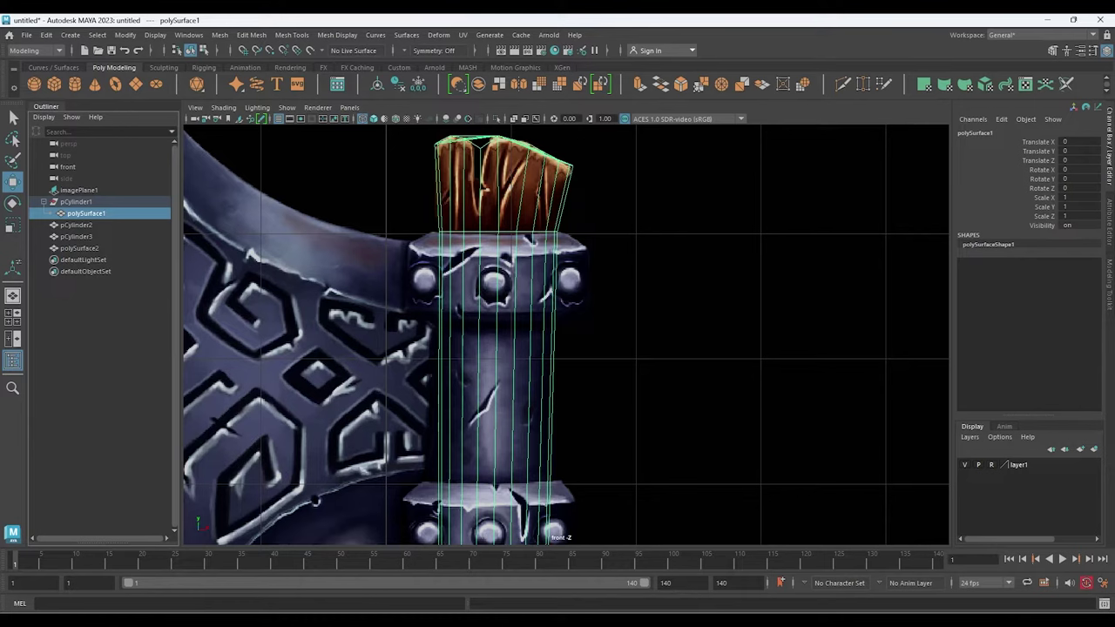
key(shift+p)
click(316, 501)
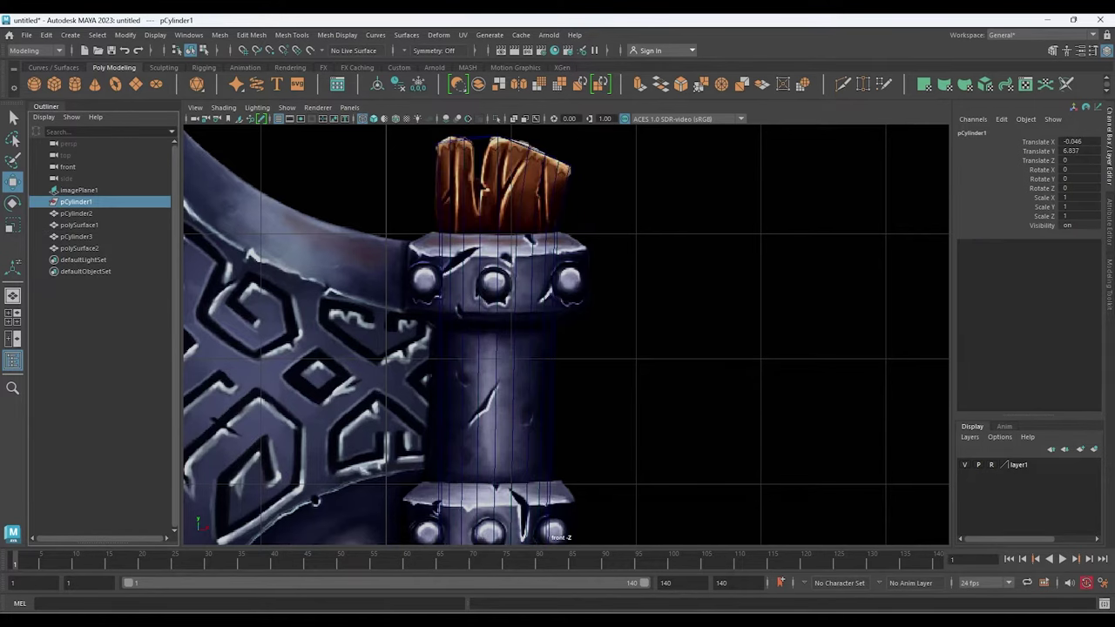
click(315, 501)
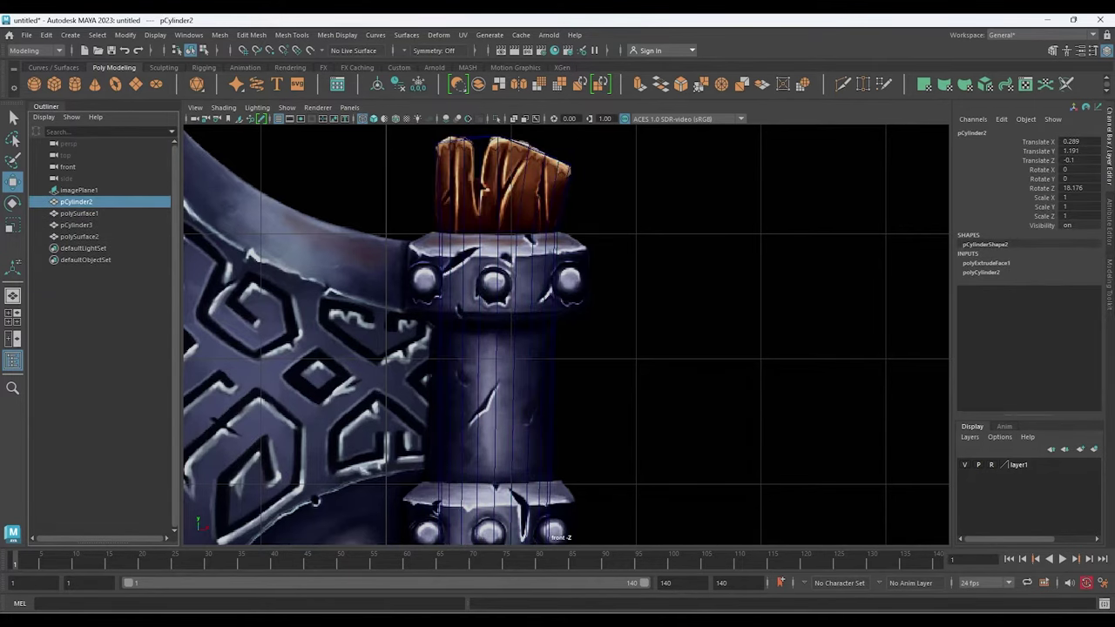
Select the polySurface2 sleeve mesh and zoom in on it around the collars
click(497, 366)
scroll(566, 335, down, 3)
click(527, 375)
scroll(566, 334, down, 2)
scroll(566, 334, up, 3)
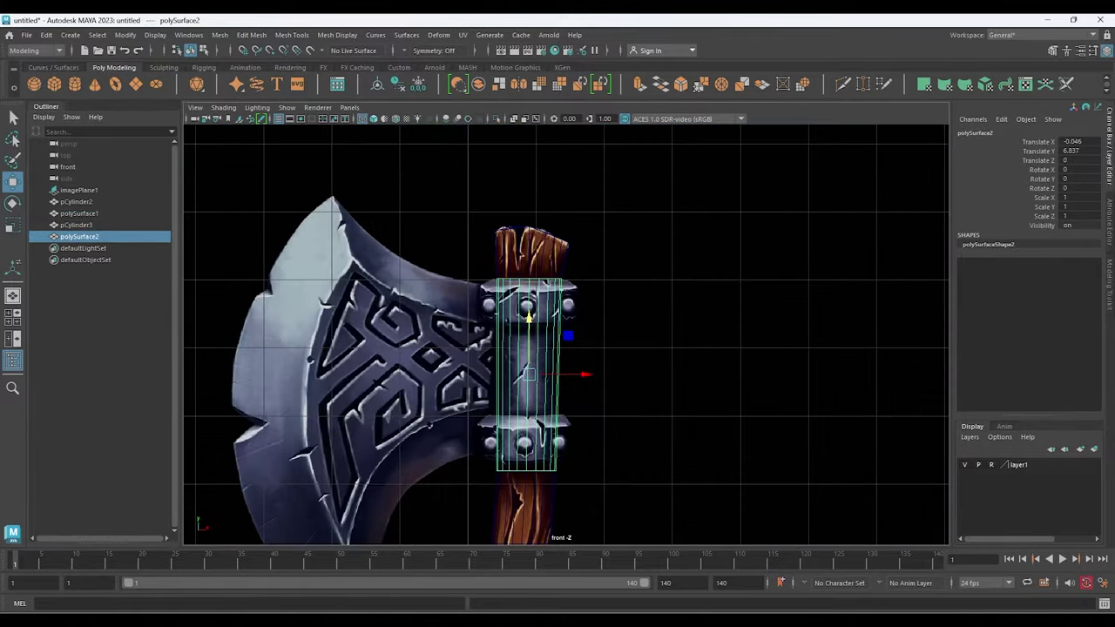
scroll(567, 334, up, 3)
scroll(588, 318, down, 1)
scroll(588, 319, down, 1)
scroll(587, 319, down, 1)
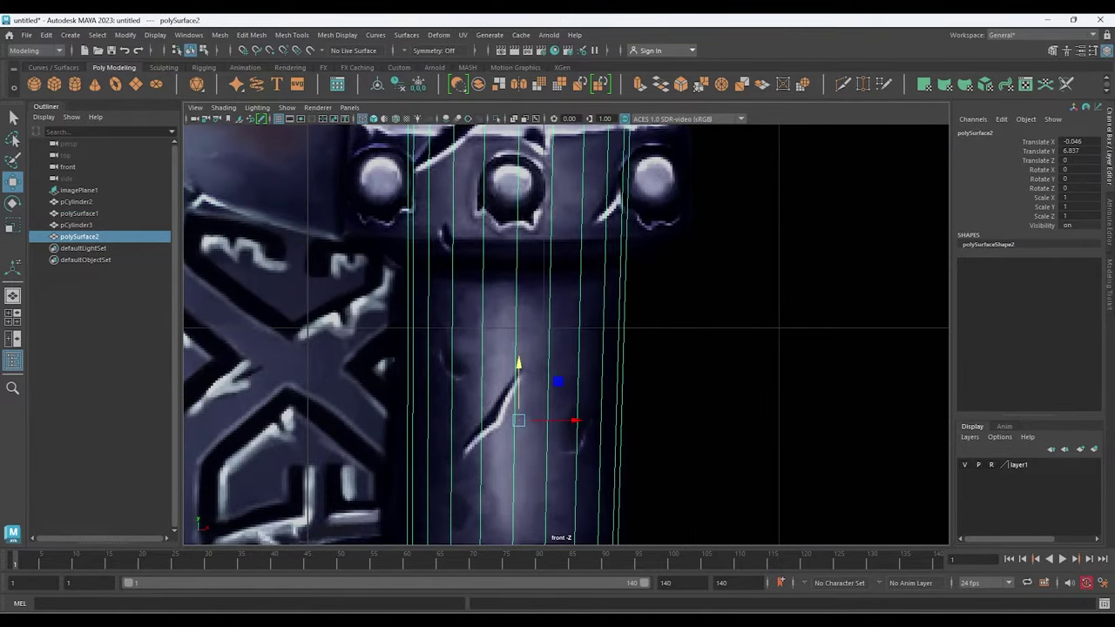
scroll(588, 319, down, 3)
scroll(573, 328, up, 1)
scroll(573, 329, up, 1)
scroll(573, 329, up, 1)
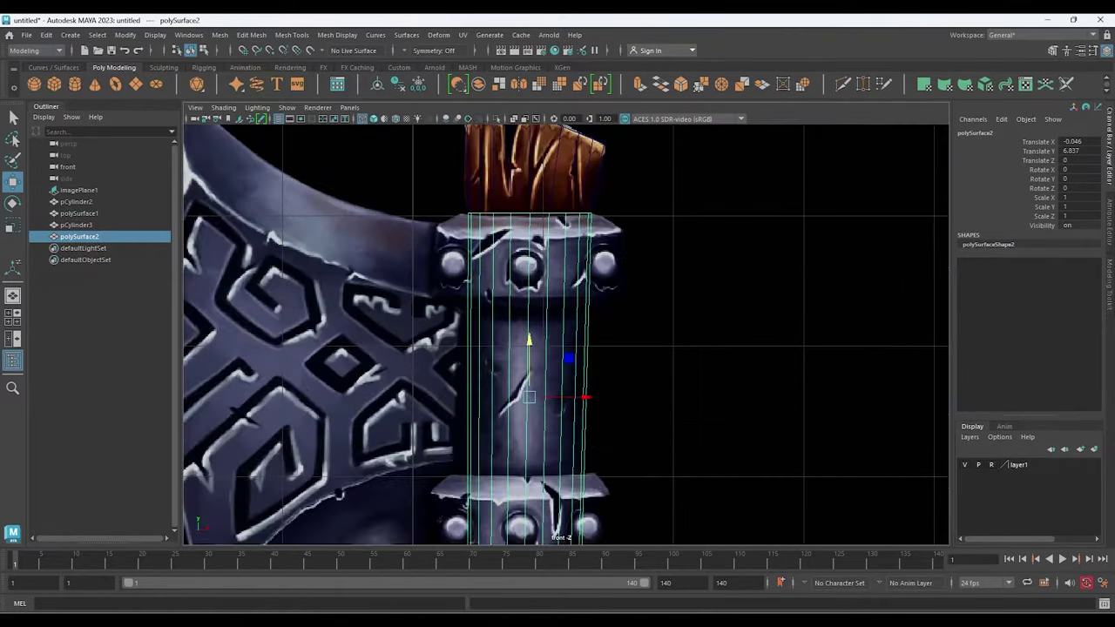
scroll(566, 332, up, 1)
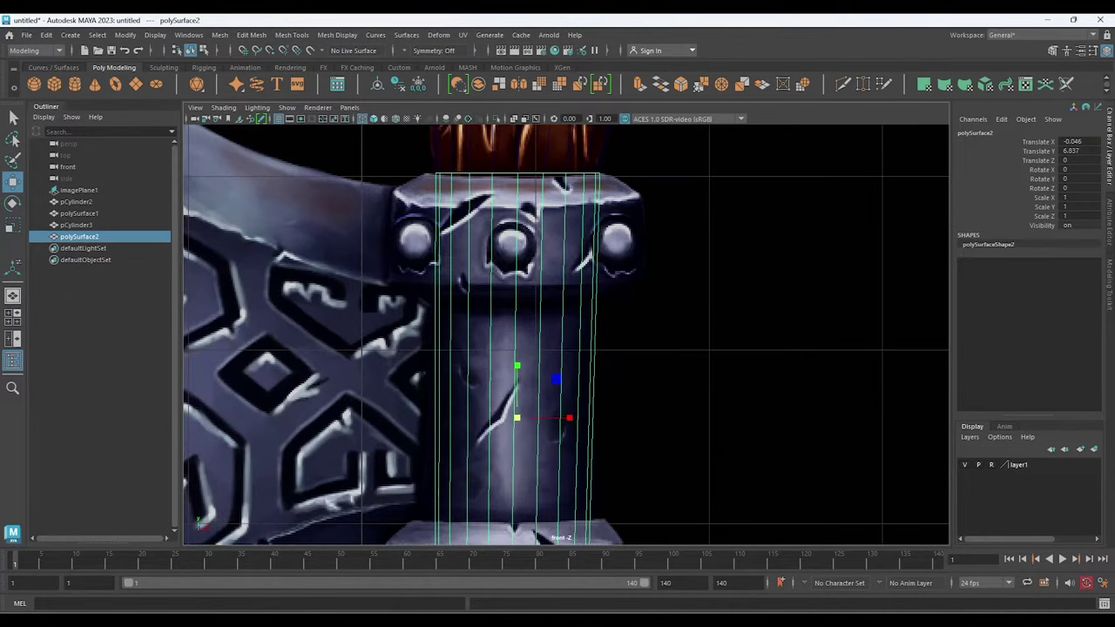
Scale polySurface2 to about 1.013 X/Z and 1.002 Y so it wraps just outside the handle
key(r)
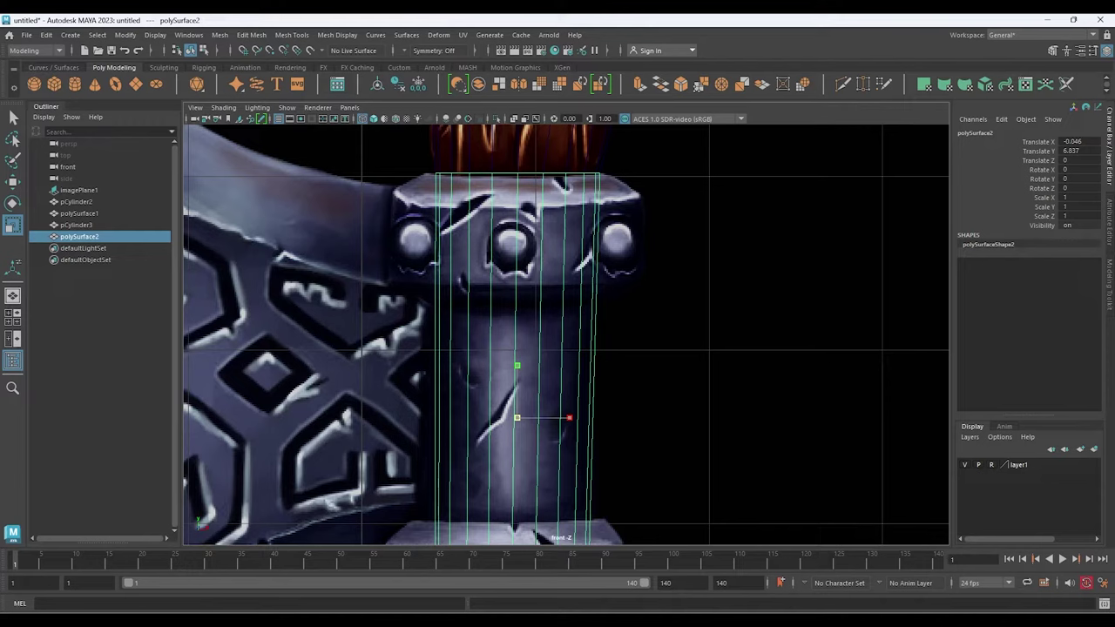
drag(517, 418, 522, 418)
drag(517, 366, 518, 361)
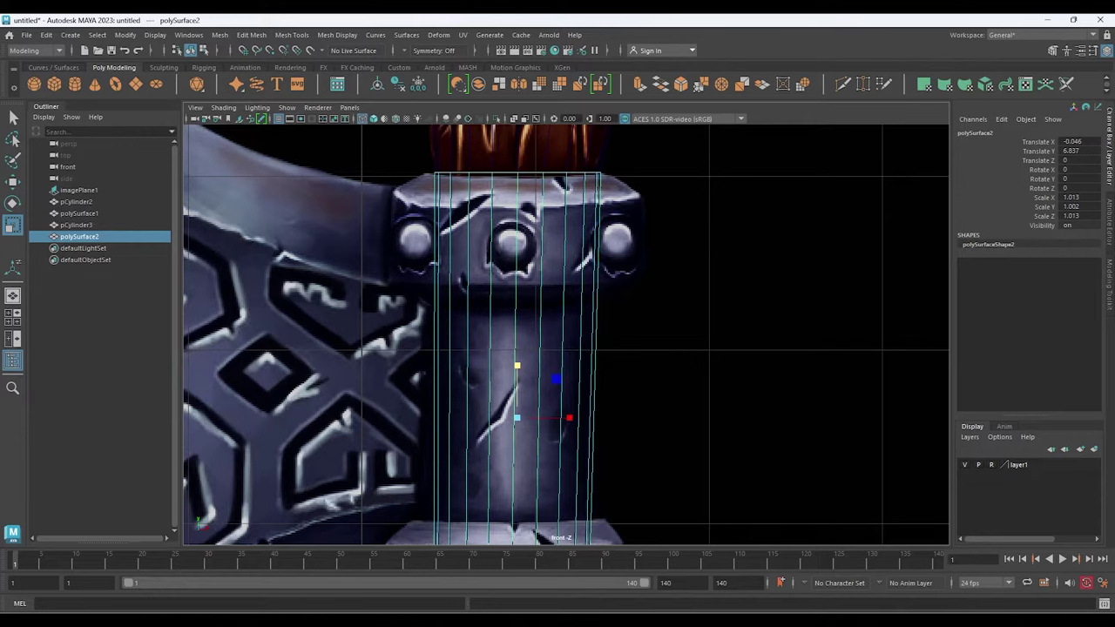
alt+middle_drag(517, 435, 522, 218)
scroll(566, 357, up, 3)
scroll(565, 334, up, 3)
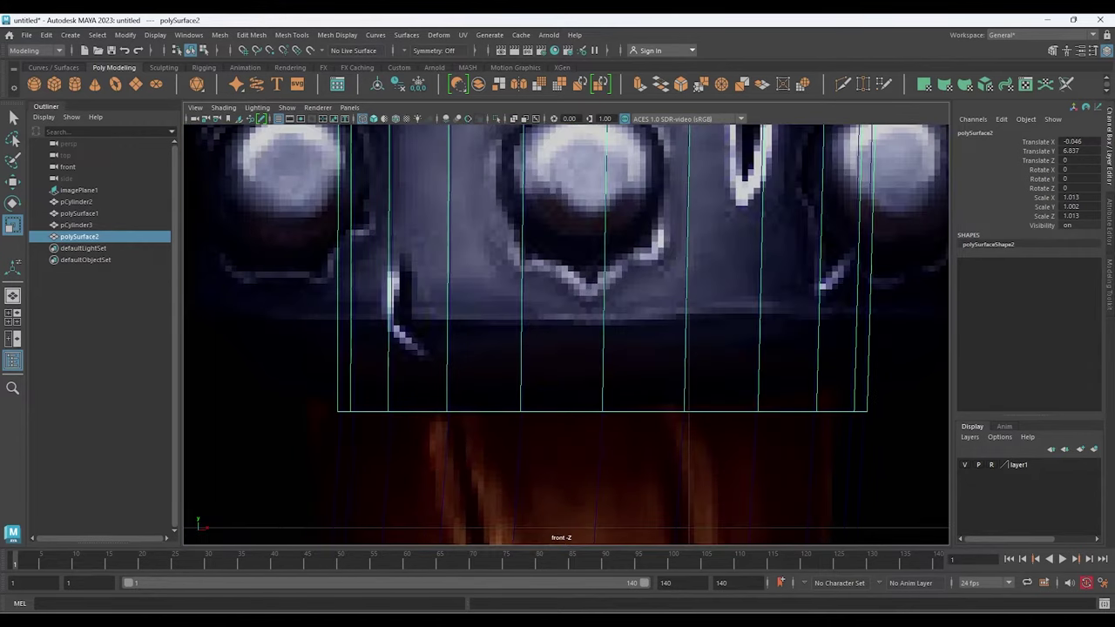
scroll(566, 334, down, 5)
scroll(566, 334, up, 5)
scroll(566, 334, up, 2)
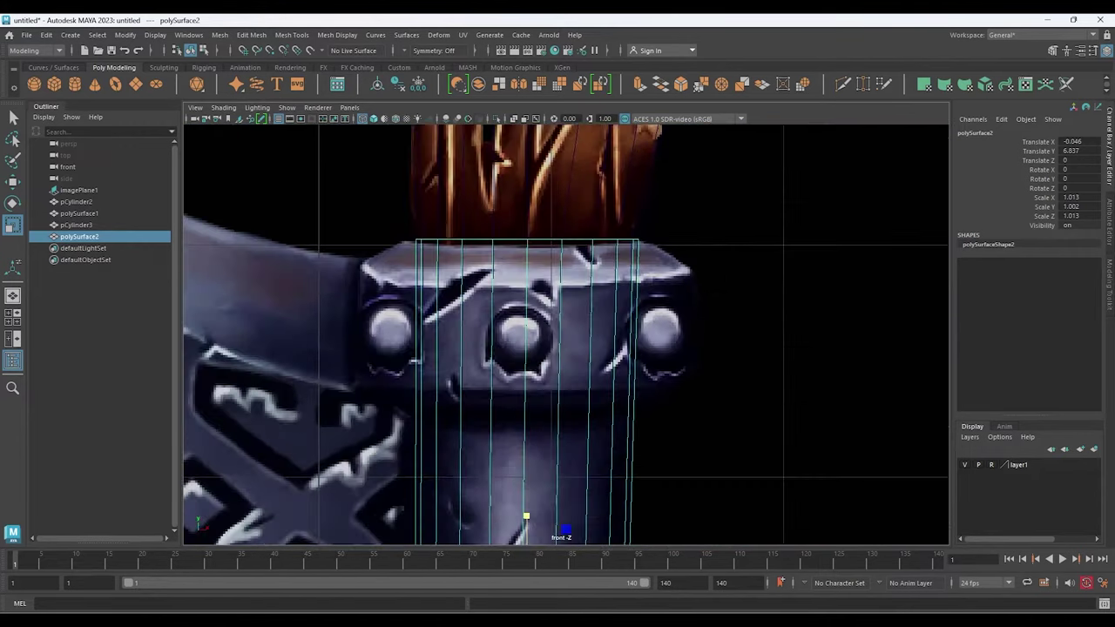
alt+middle_drag(566, 392, 576, 332)
Cut an edge loop into polySurface2 at the lower collar's top with Multi-Cut
alt+middle_drag(575, 523, 571, 148)
mouse_move(566, 333)
alt+middle_down()
mouse_move(553, 438)
mouse_move(514, 433)
alt+middle_up()
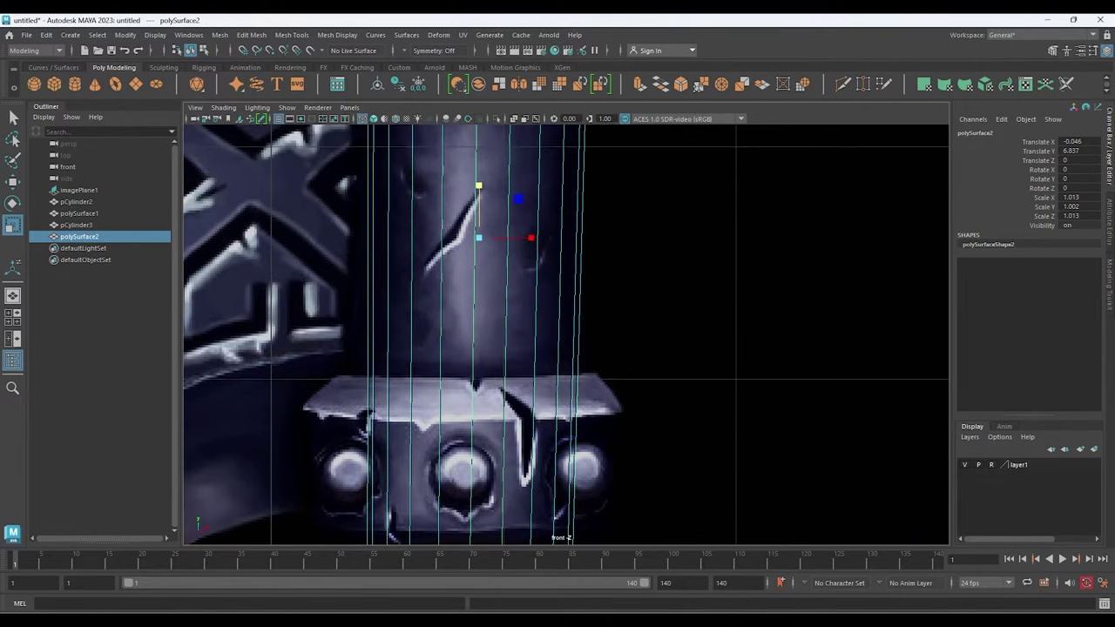
click(843, 84)
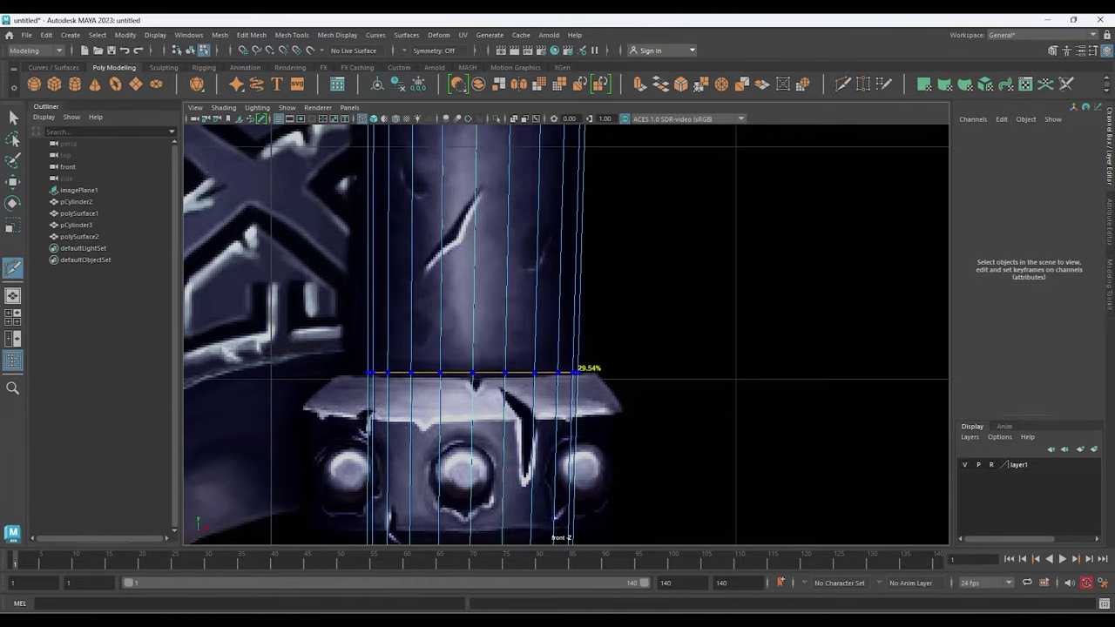
ctrl+click(572, 376)
scroll(572, 376, down, 10)
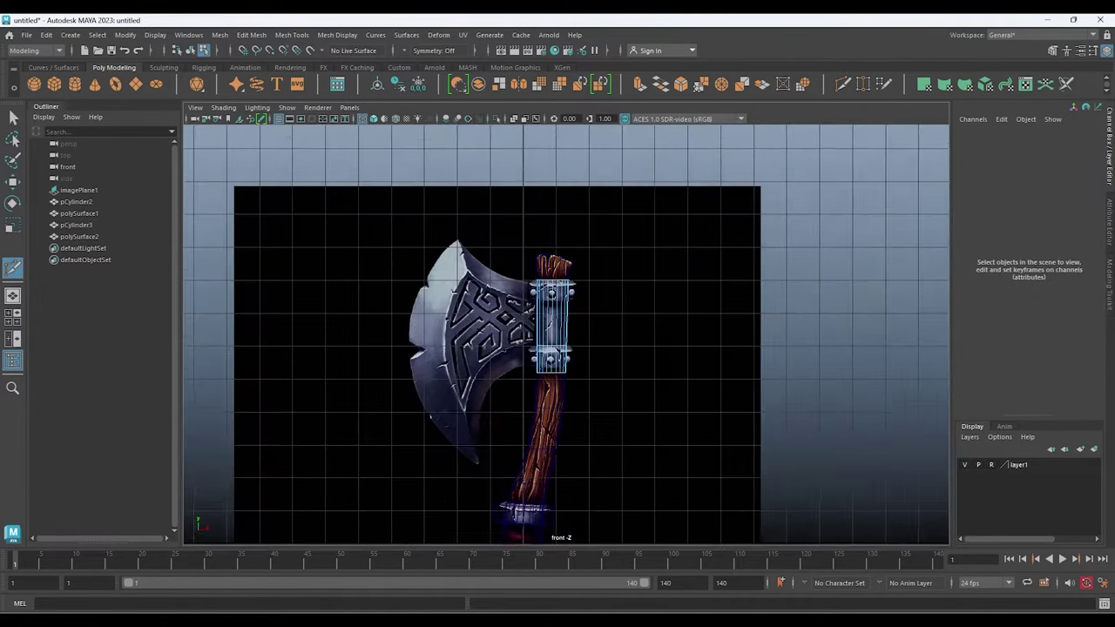
scroll(522, 418, up, 3)
scroll(531, 436, up, 3)
scroll(540, 454, up, 3)
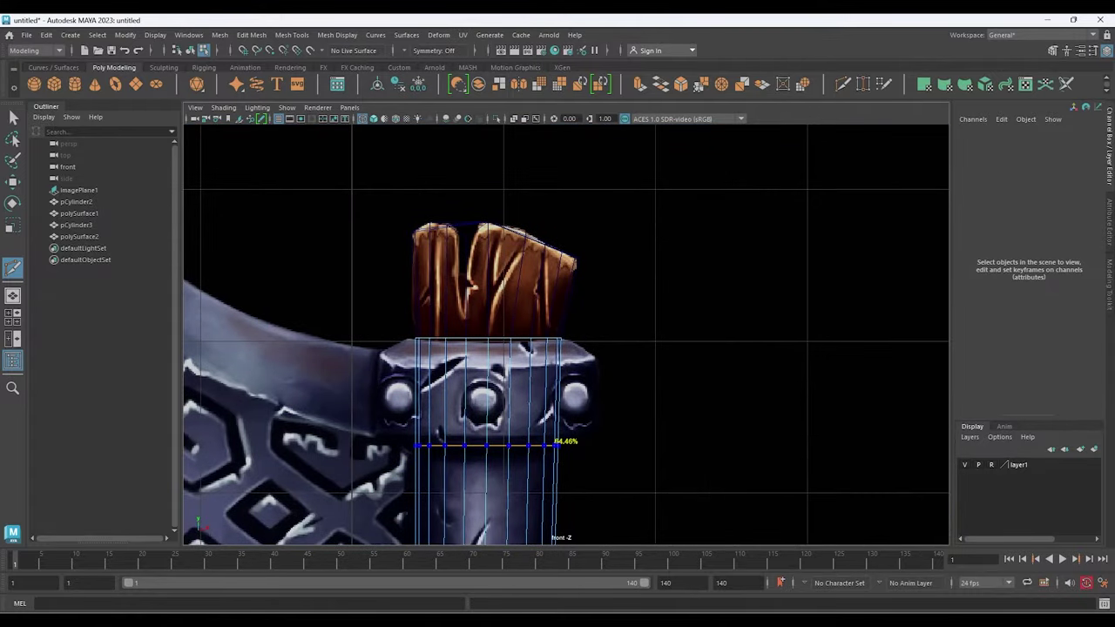
Cut a second edge loop at the upper collar's bottom and return to the Move tool
ctrl+click(554, 444)
scroll(553, 444, up, 1)
scroll(554, 444, up, 1)
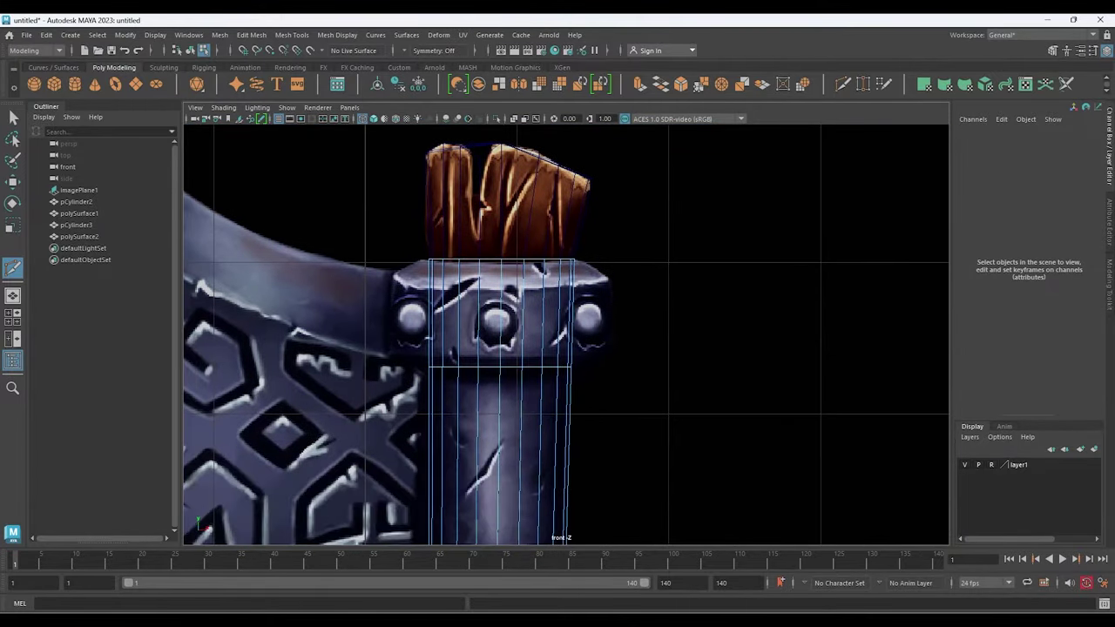
key(w)
scroll(554, 444, up, 1)
scroll(587, 281, up, 1)
scroll(588, 281, up, 1)
right_click(588, 281)
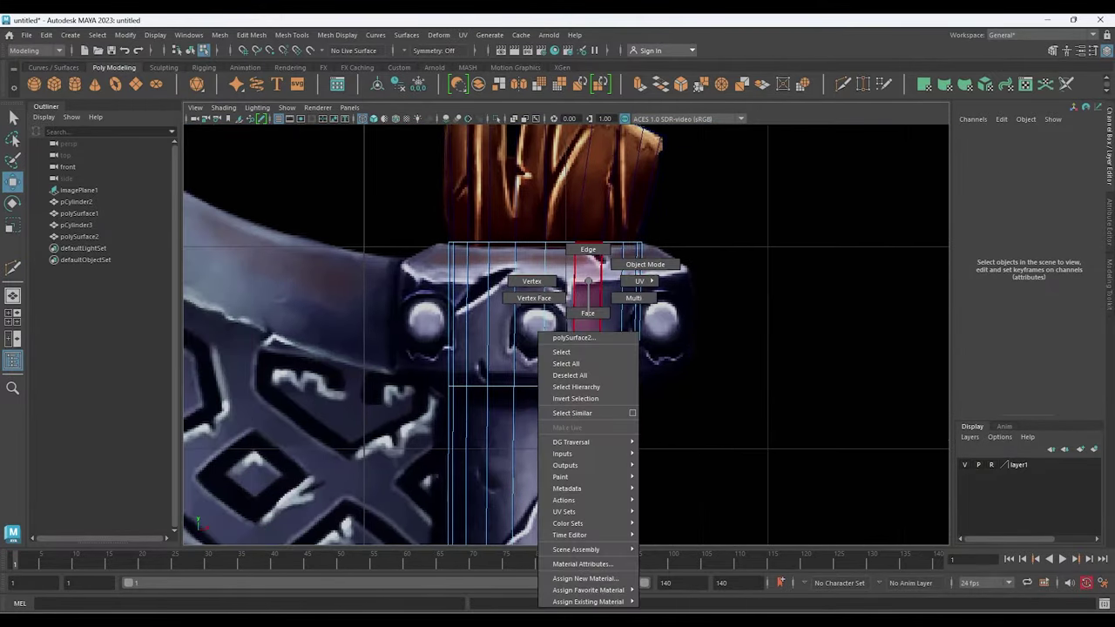
Extrude the upper and lower collar face rings outward into raised bands, thickness 0.2 with an offset
right_drag(588, 305, 588, 312)
double_click(597, 311)
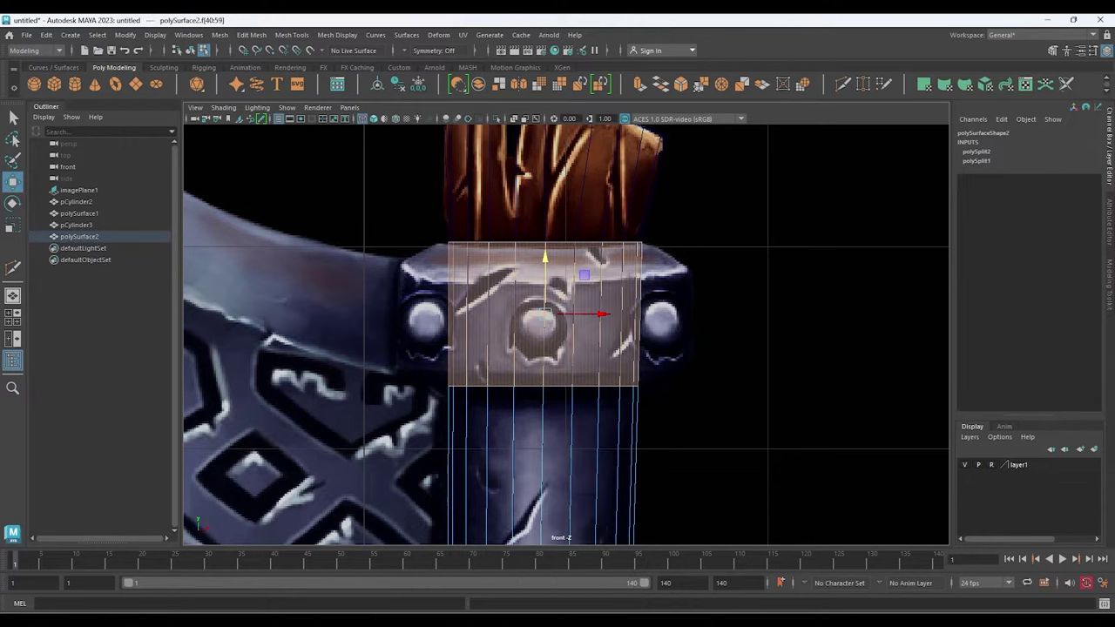
double_click(449, 366)
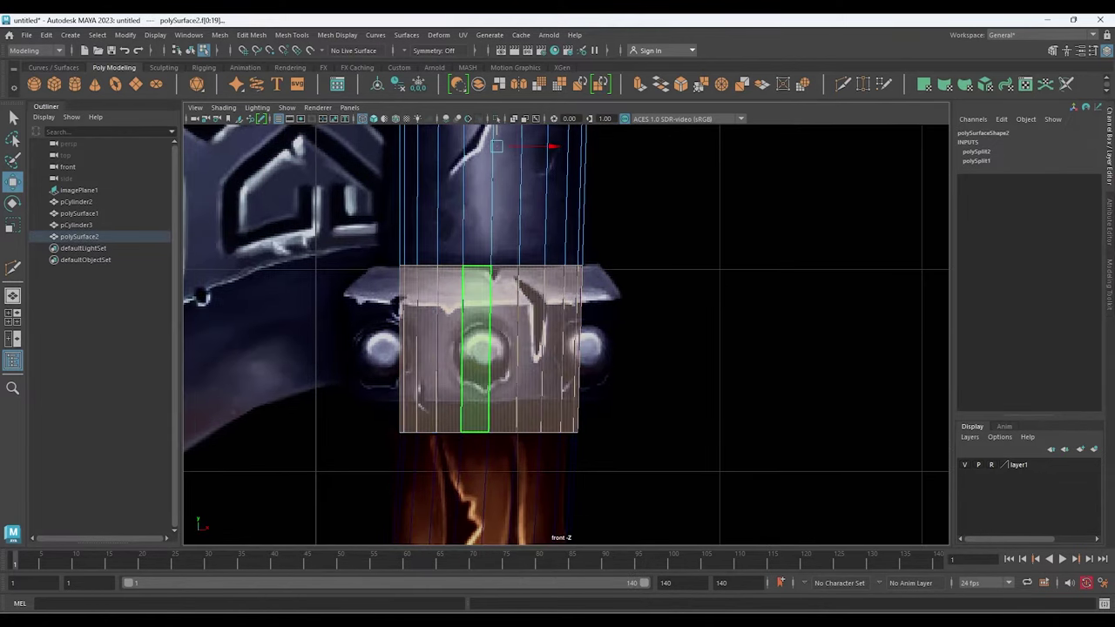
key(ctrl+e)
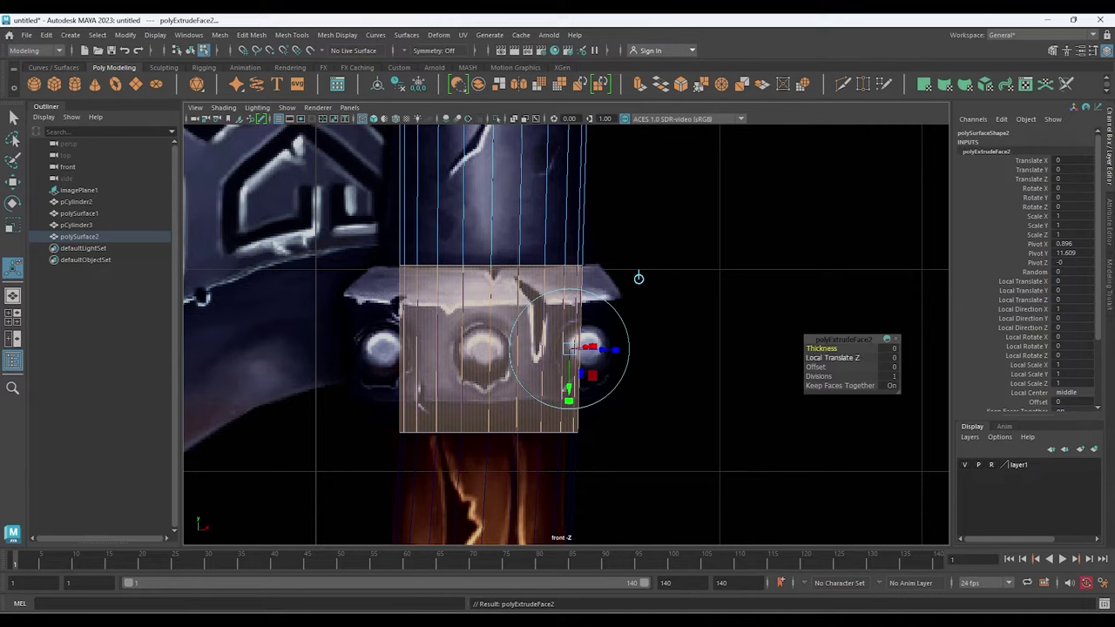
mouse_move(566, 349)
middle_down()
mouse_move(540, 348)
mouse_move(593, 349)
middle_up()
click(815, 367)
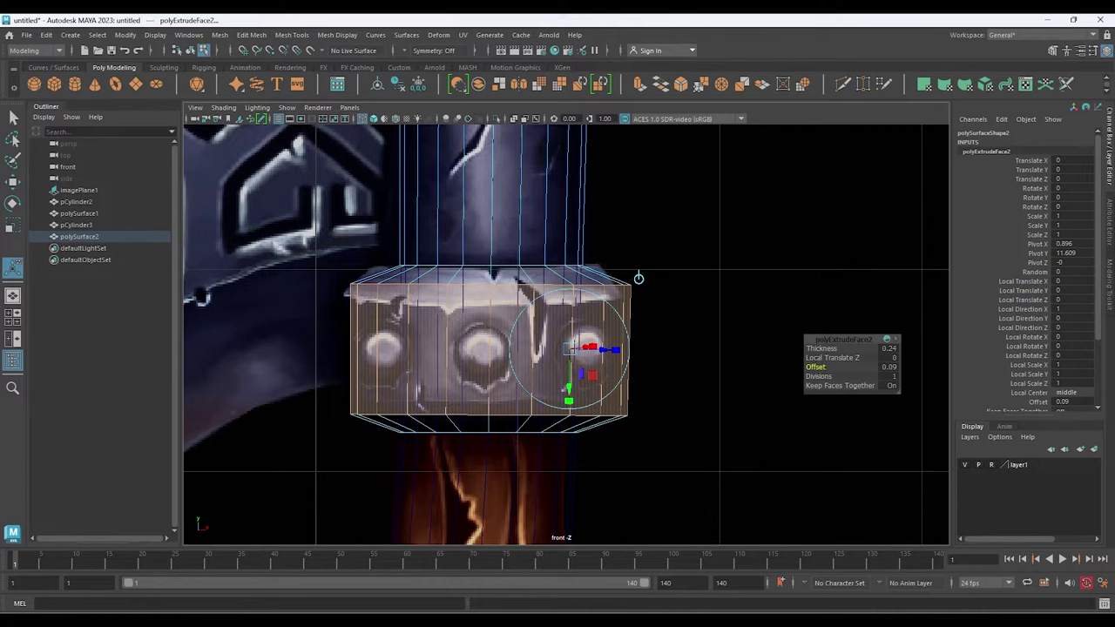
middle_drag(566, 349, 553, 348)
scroll(639, 277, down, 5)
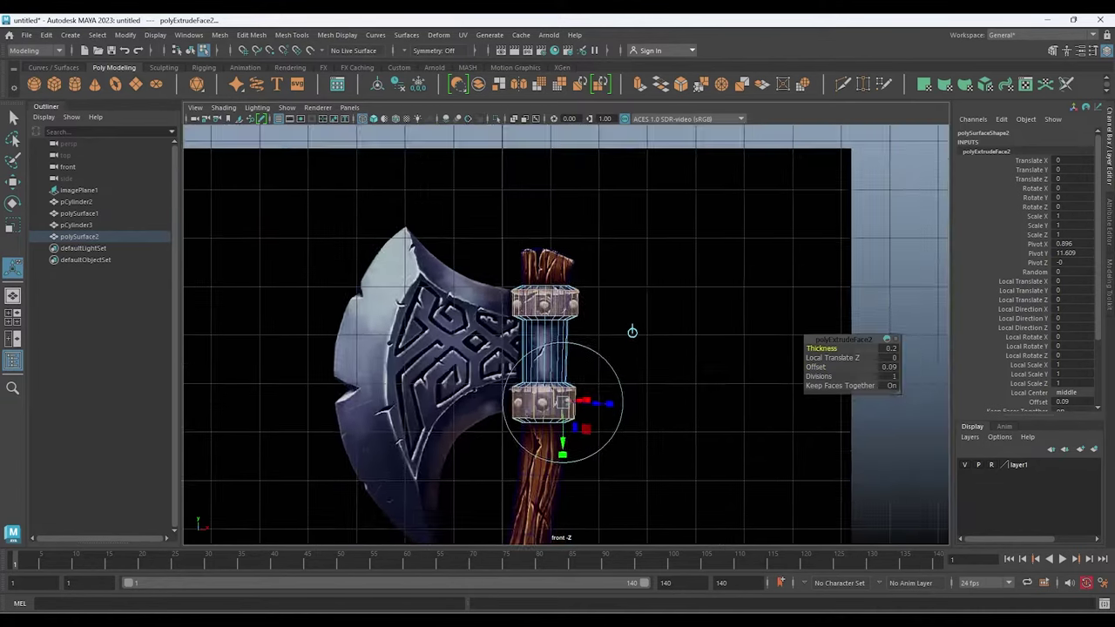
scroll(627, 456, up, 5)
scroll(625, 505, up, 1)
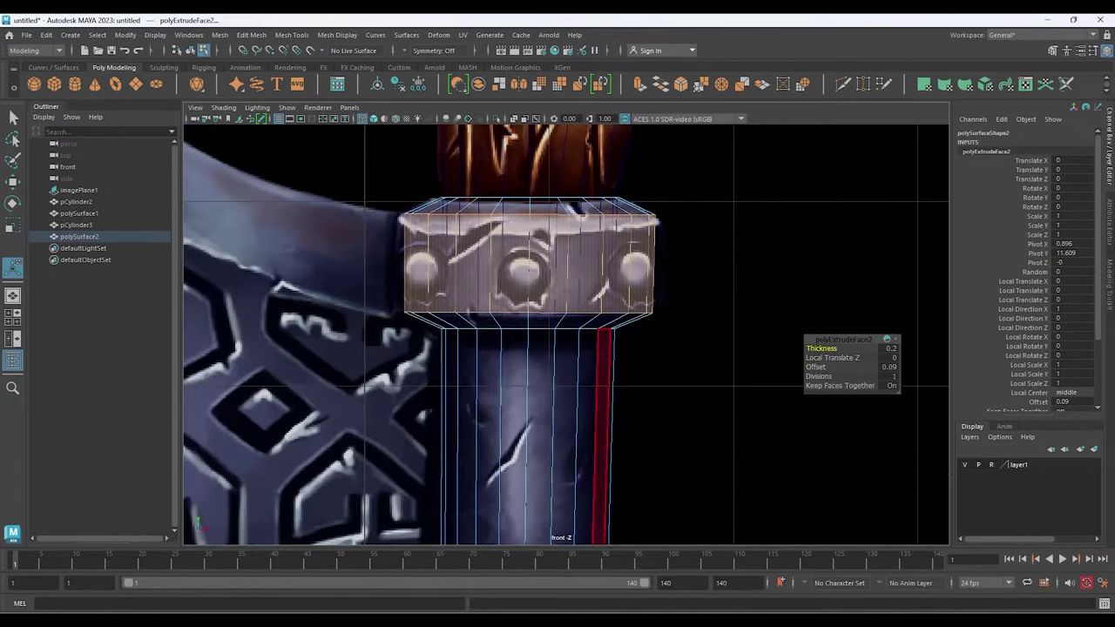
key(w)
scroll(566, 331, down, 2)
scroll(567, 331, up, 2)
Select a ring of collar faces and scale it down vertically to squash it
click(493, 276)
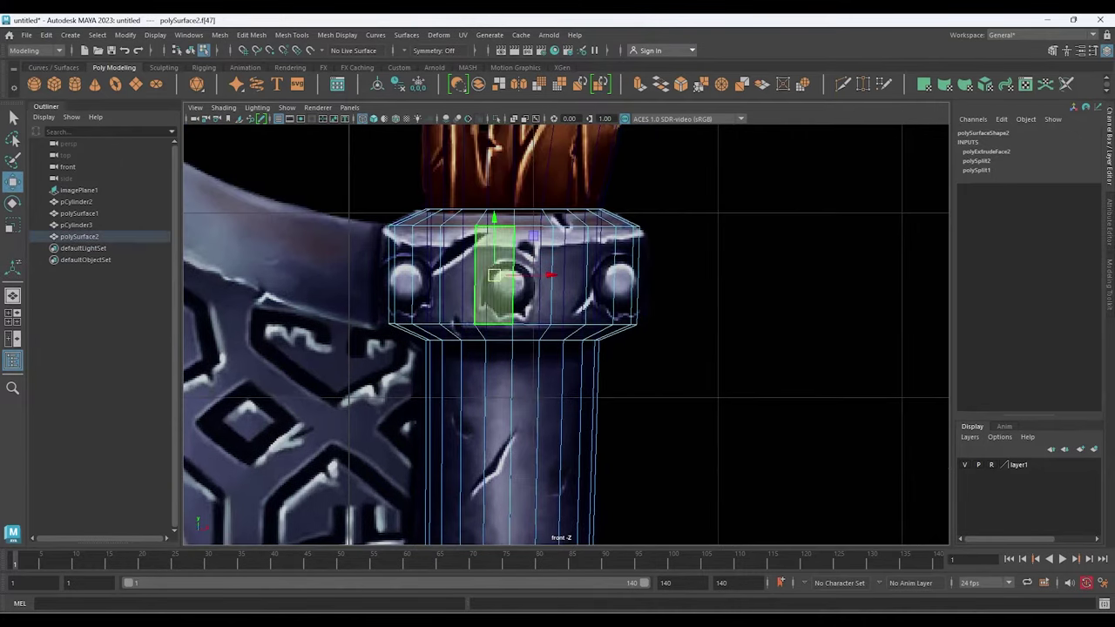
double_click(494, 275)
alt+drag(494, 275, 520, 349)
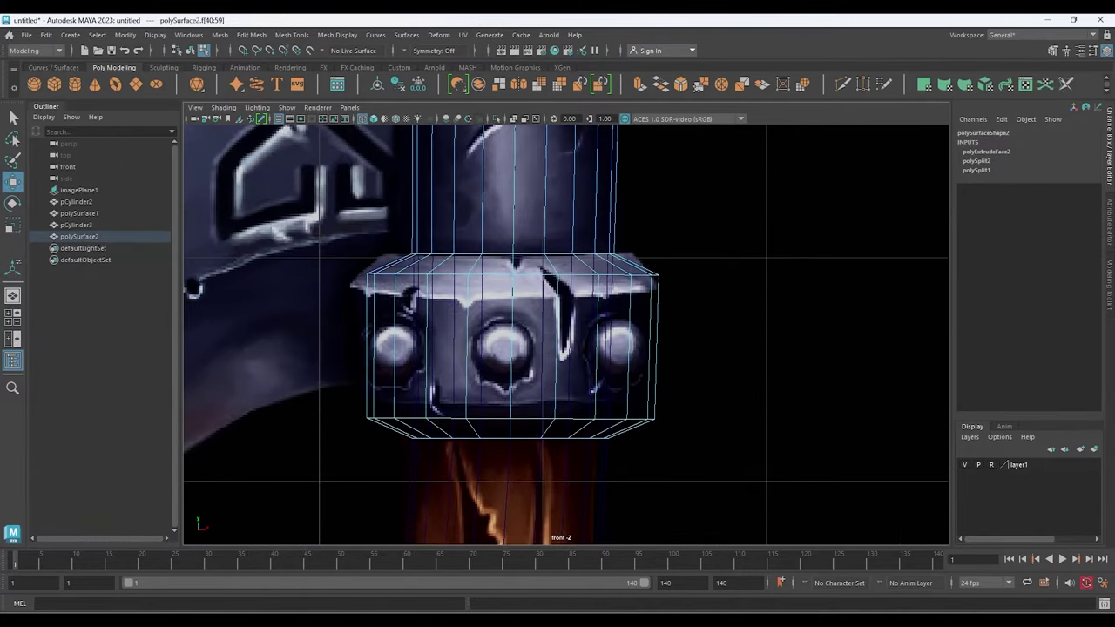
double_click(500, 335)
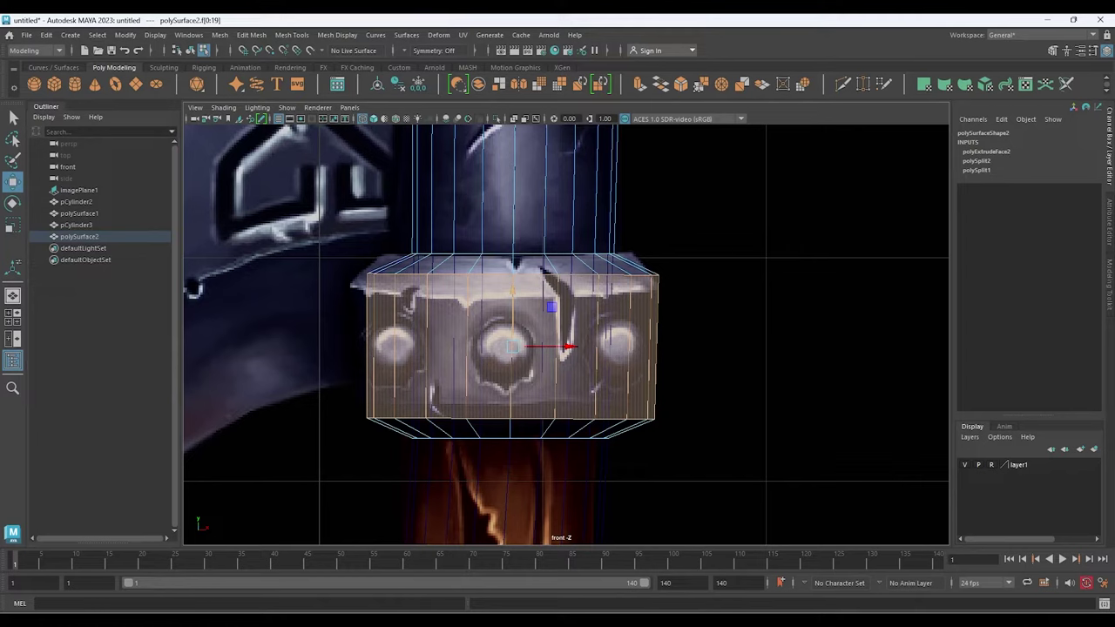
key(r)
drag(512, 288, 512, 294)
key(w)
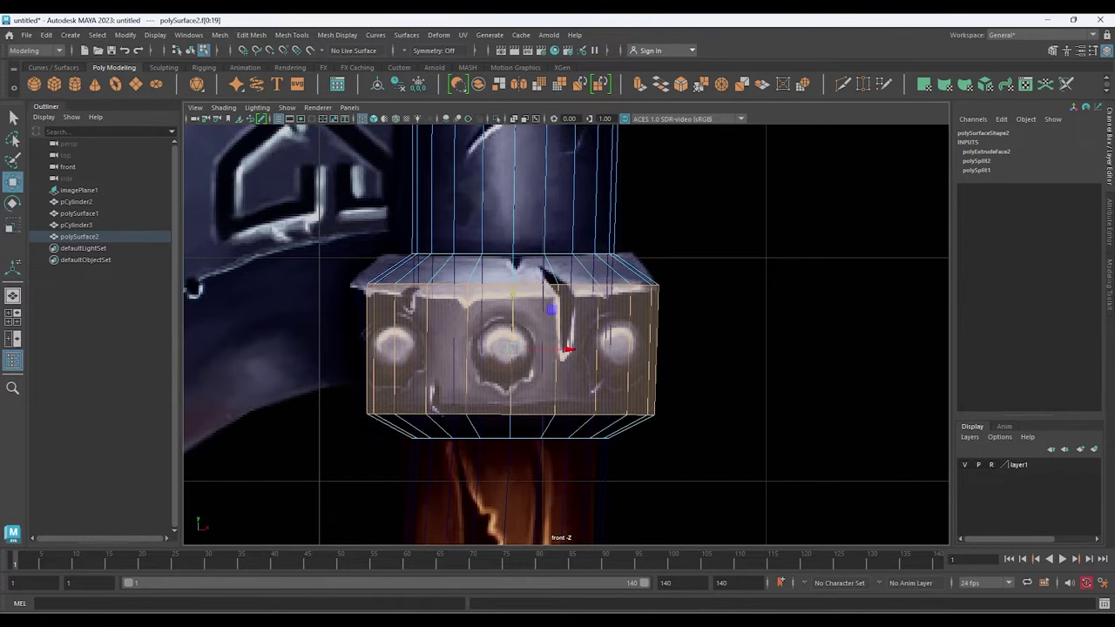
Return to object mode, frame the axe head and handle, and reselect the handle
scroll(530, 278, down, 5)
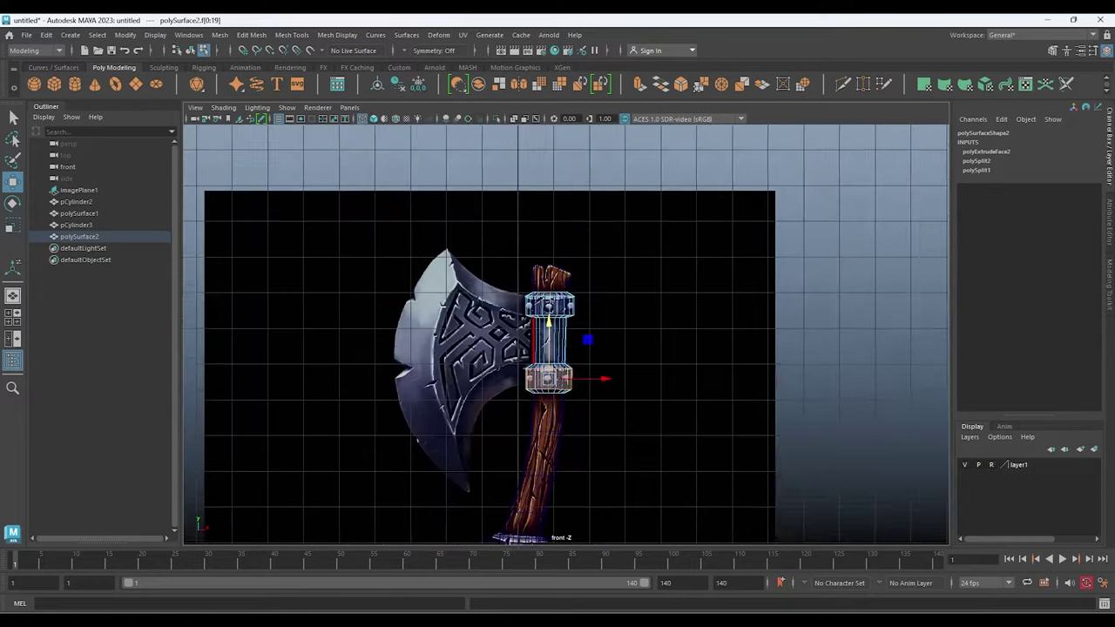
right_drag(529, 279, 530, 249)
scroll(529, 278, up, 5)
scroll(549, 349, down, 3)
scroll(610, 226, up, 3)
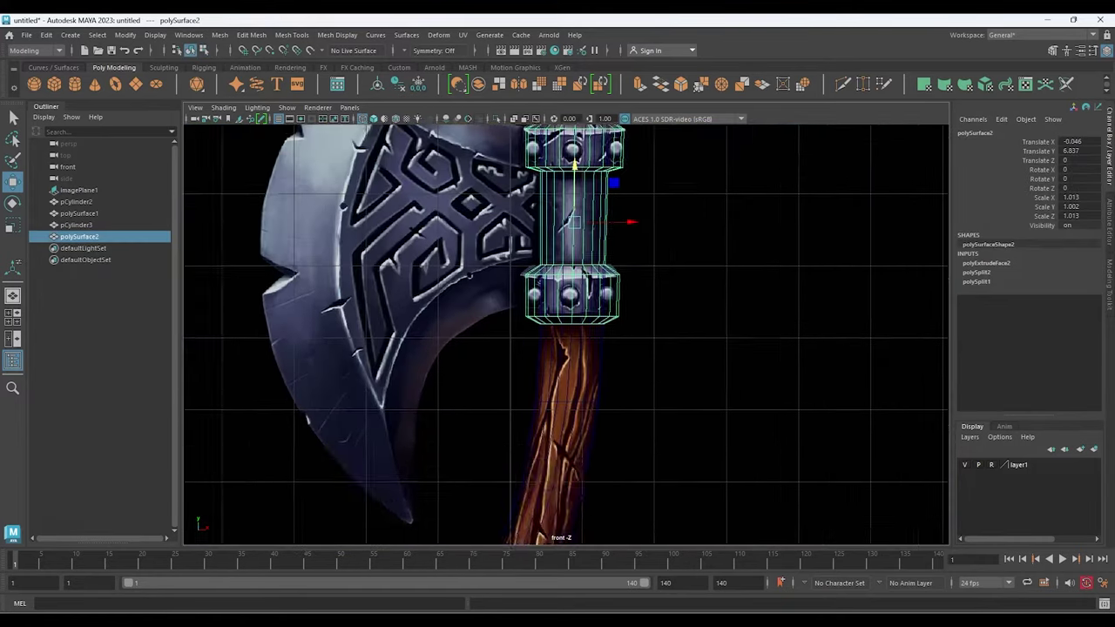
alt+middle_drag(610, 226, 755, 334)
click(755, 333)
scroll(558, 536, up, 2)
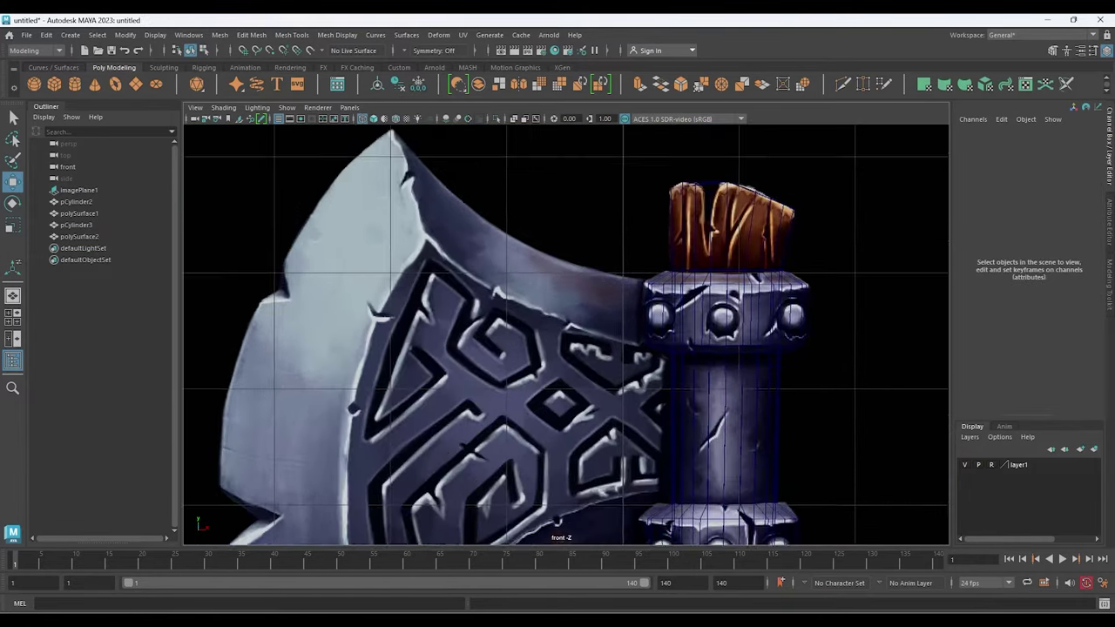
scroll(557, 535, down, 5)
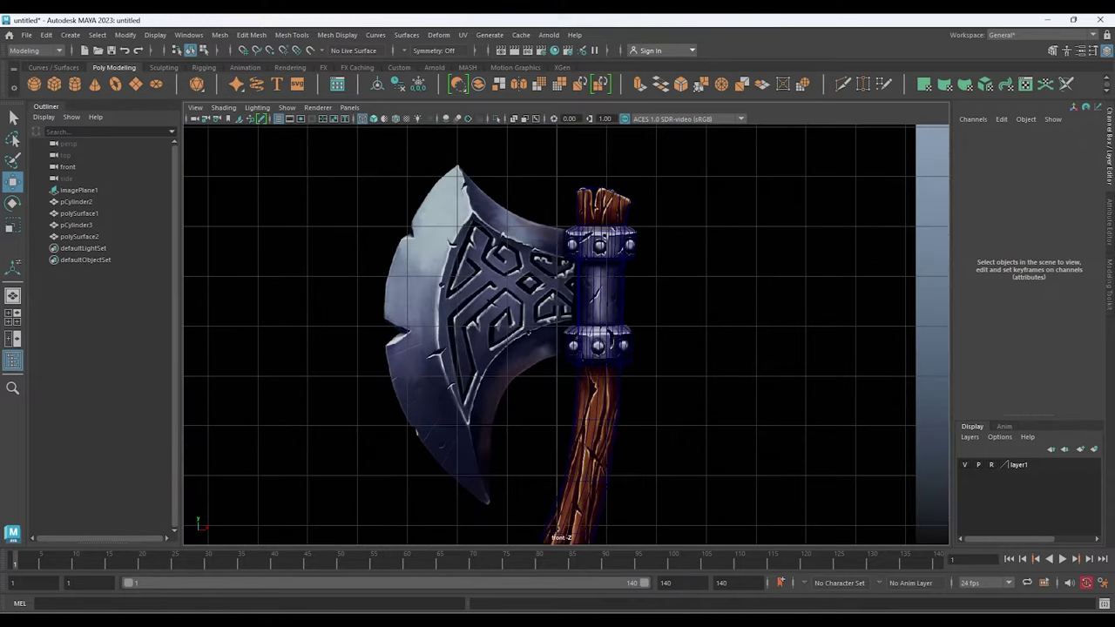
scroll(558, 435, up, 3)
scroll(663, 348, down, 2)
click(663, 348)
scroll(571, 371, up, 5)
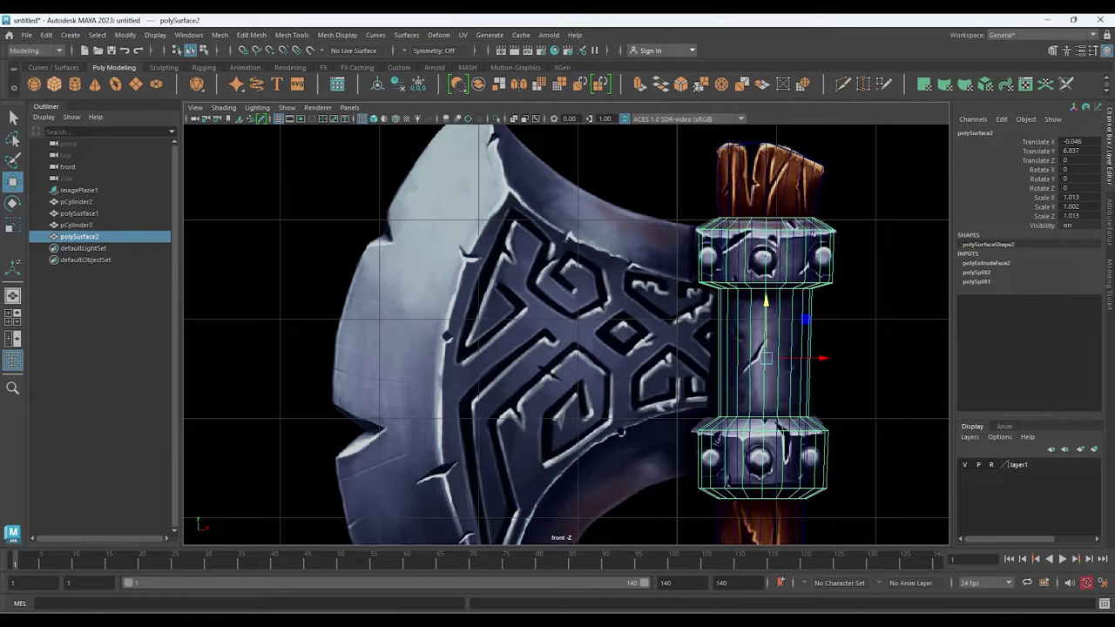
Draw out a new polygon cube beside the handle and slide it toward the handle
click(54, 83)
mouse_move(503, 200)
mouse_down()
mouse_move(723, 410)
mouse_move(723, 383)
mouse_up()
mouse_move(386, 528)
alt+mouse_down()
mouse_move(557, 349)
mouse_move(575, 366)
alt+mouse_up()
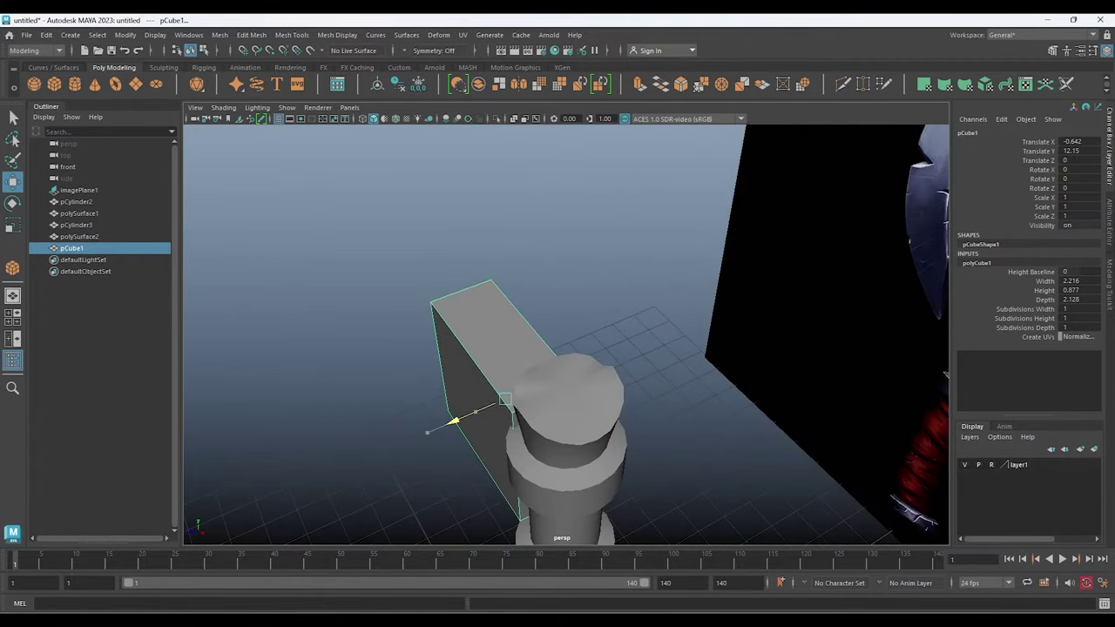
alt+drag(575, 365, 349, 357)
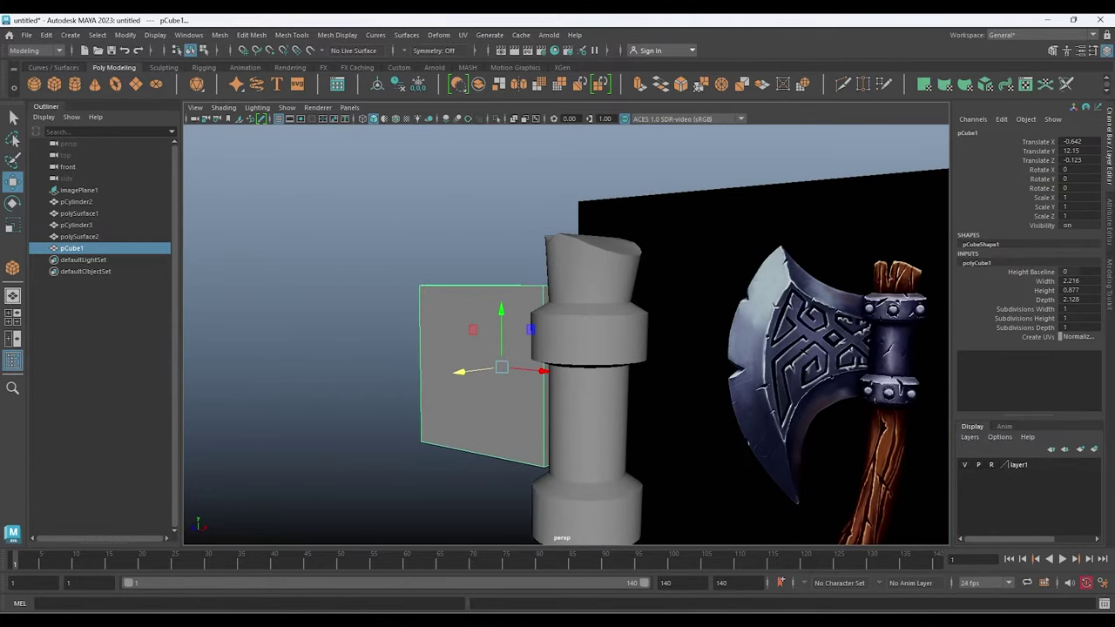
alt+drag(558, 348, 522, 418)
scroll(548, 327, up, 3)
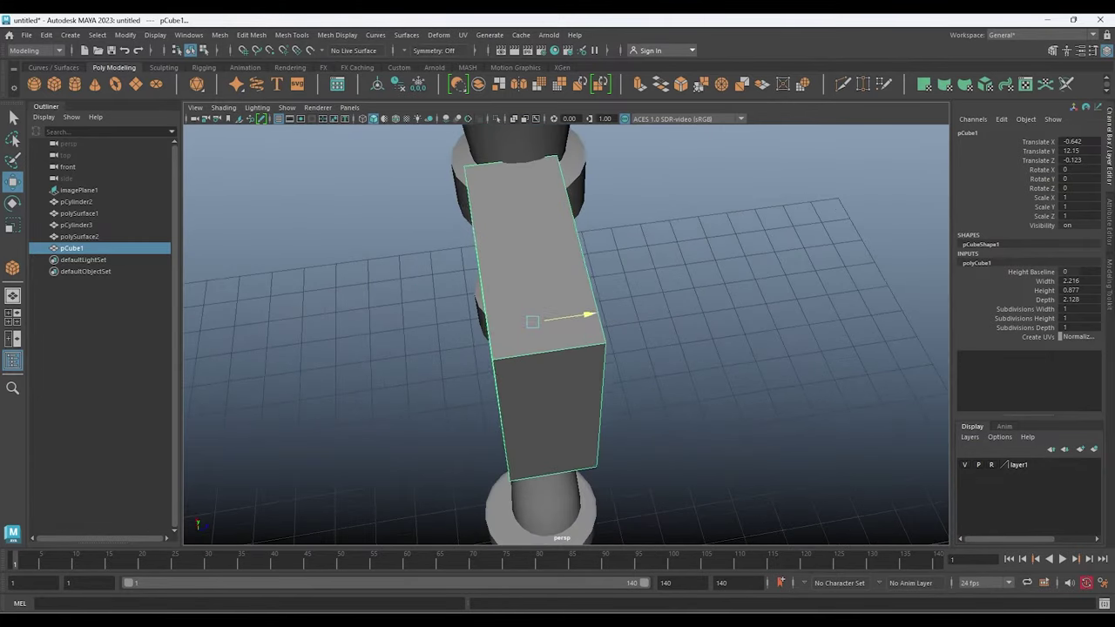
mouse_move(566, 317)
mouse_down()
mouse_move(583, 316)
mouse_move(487, 330)
mouse_up()
alt+drag(557, 349, 523, 348)
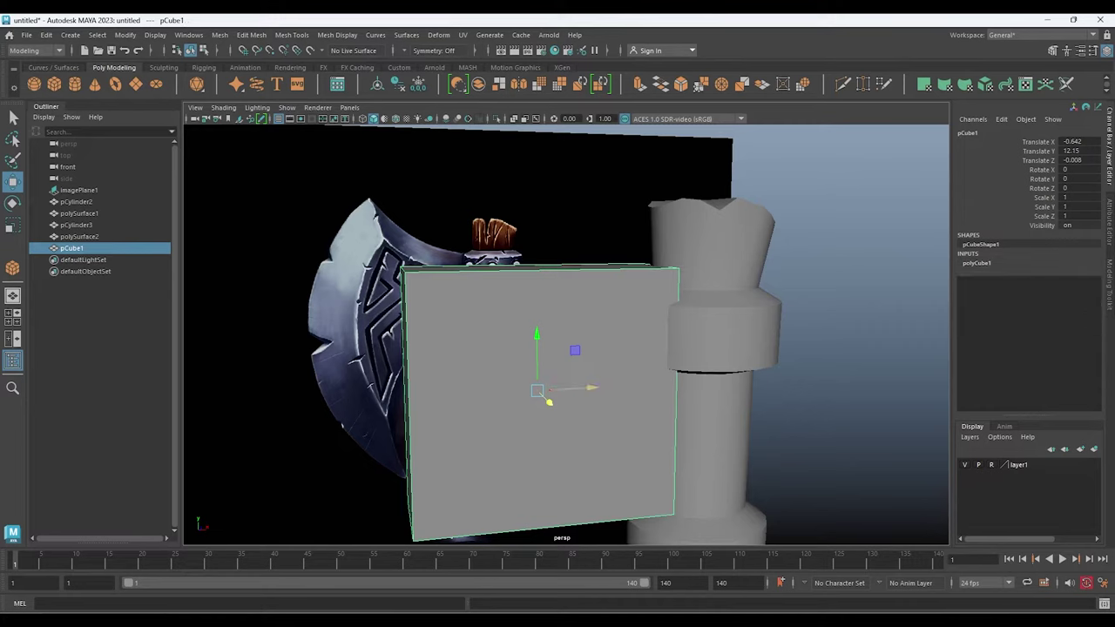
drag(587, 386, 622, 386)
alt+drag(522, 383, 627, 383)
mouse_move(558, 348)
alt+mouse_down()
mouse_move(662, 349)
mouse_move(487, 357)
alt+mouse_up()
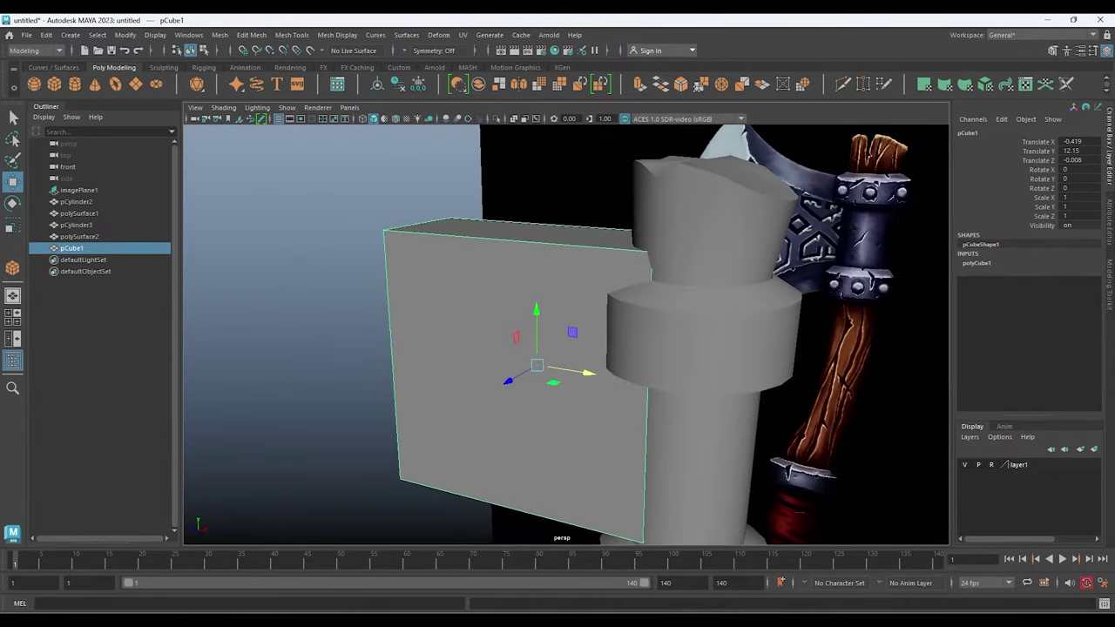
Set the cube's polyCube1 Depth to 2.088 and Height to 0.577
click(977, 262)
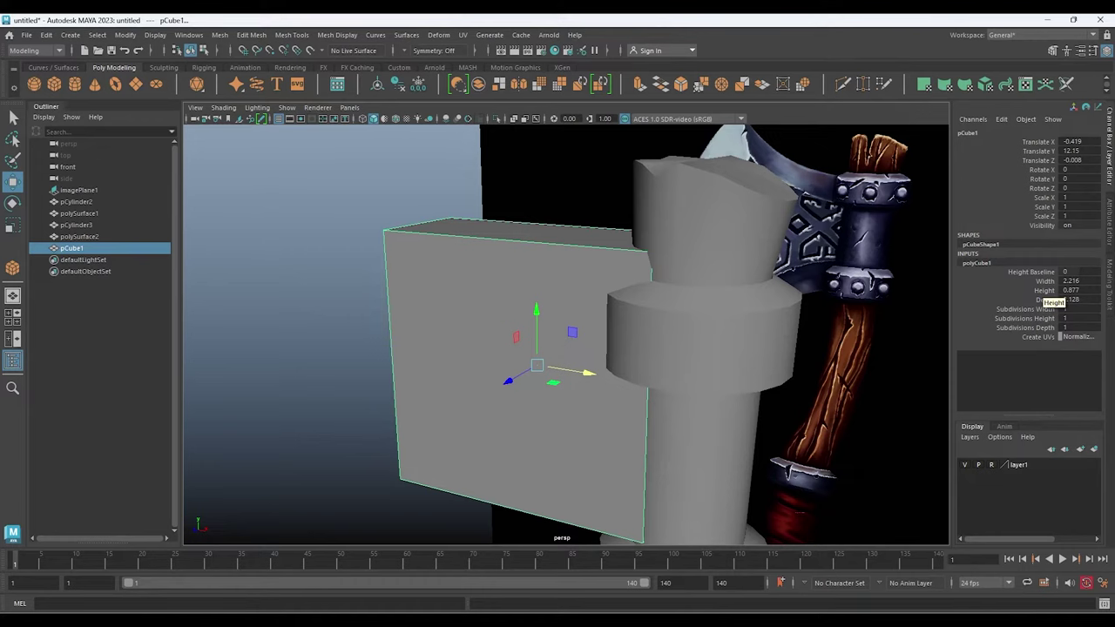
middle_drag(566, 349, 523, 349)
click(1044, 290)
alt+drag(566, 348, 522, 287)
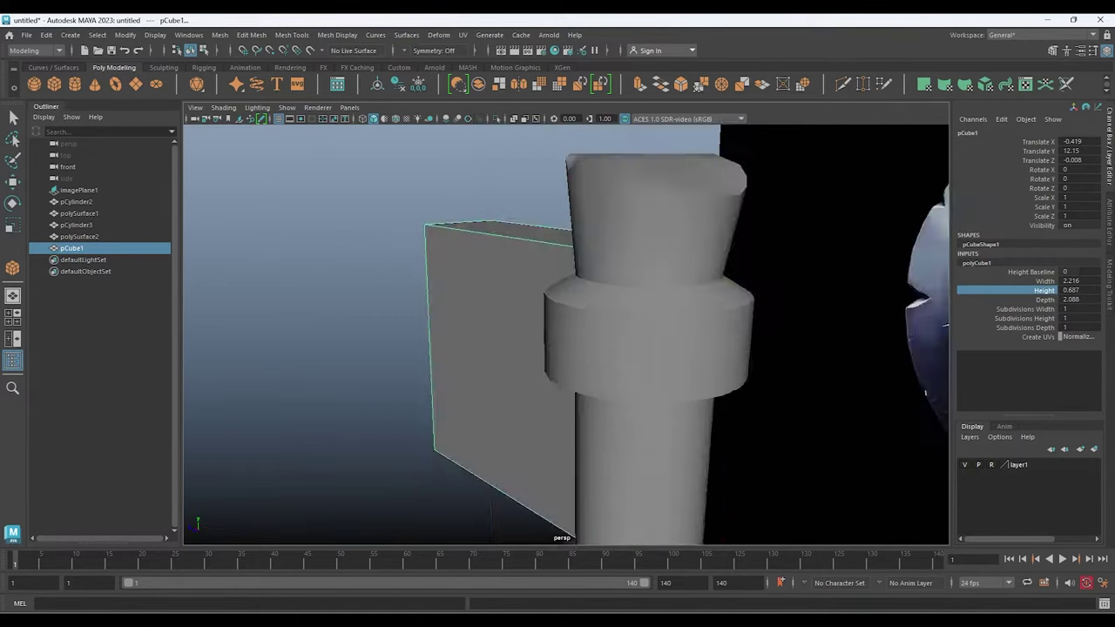
middle_drag(566, 348, 549, 349)
mouse_move(566, 348)
alt+mouse_down()
mouse_move(566, 287)
mouse_move(523, 392)
alt+mouse_up()
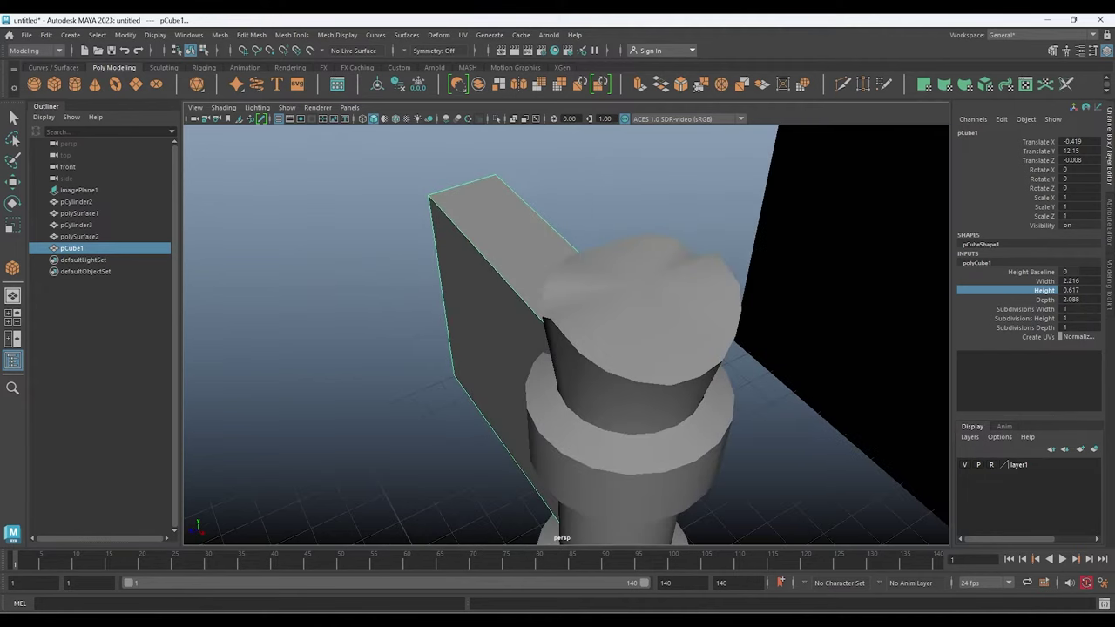
middle_drag(566, 349, 548, 348)
mouse_move(566, 348)
alt+mouse_down()
mouse_move(670, 348)
mouse_move(592, 358)
alt+mouse_up()
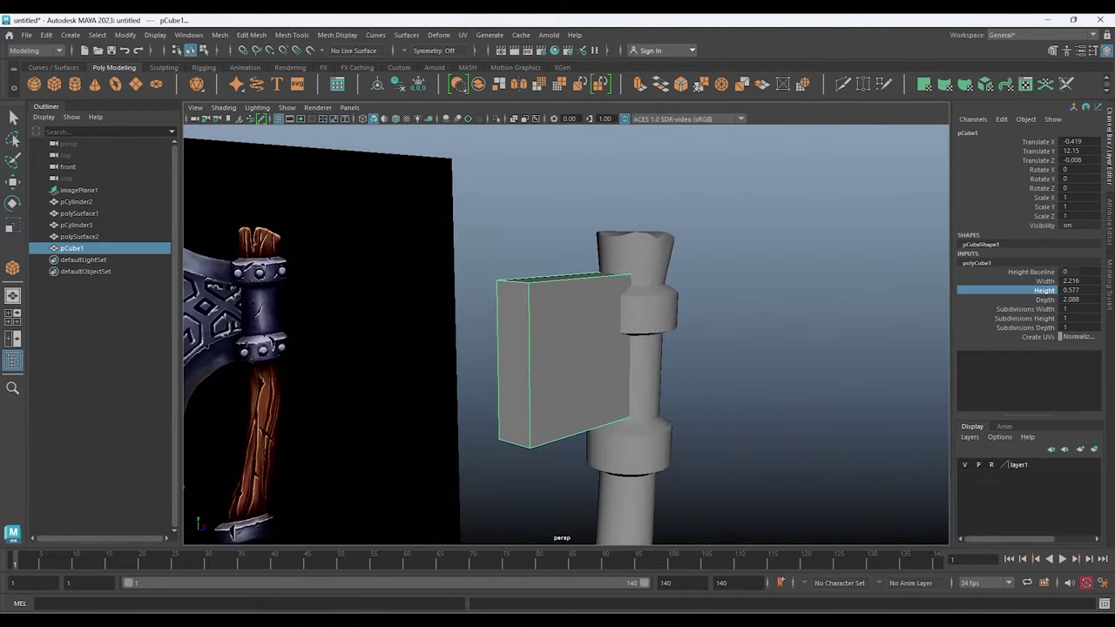
In the enlarged front view, move the cube over the axe head
key(space)
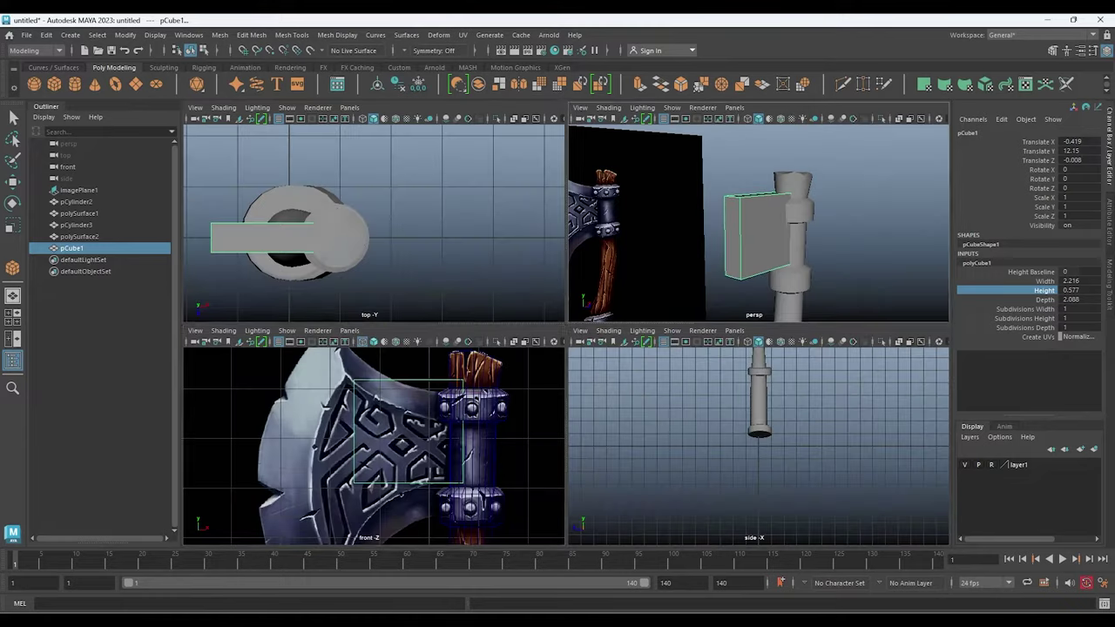
key(space)
scroll(566, 331, down, 2)
drag(521, 292, 492, 320)
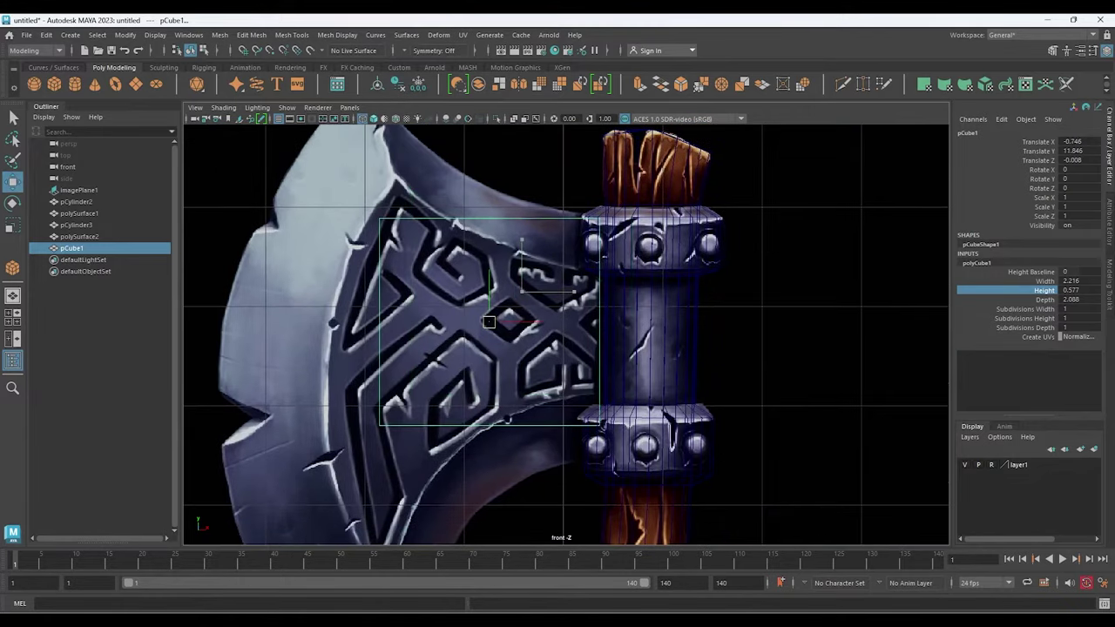
scroll(492, 319, up, 1)
scroll(492, 320, up, 1)
alt+middle_drag(492, 320, 492, 401)
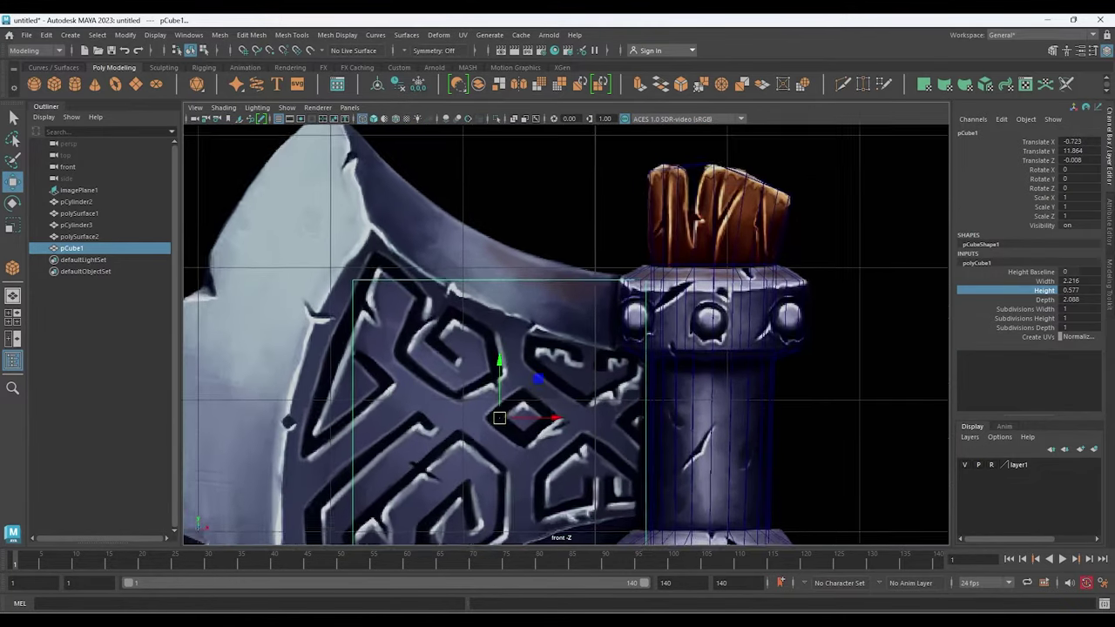
scroll(492, 401, up, 1)
Pull the upper right corner vertex toward the collar and a lower corner along the blade edge
right_drag(571, 283, 585, 249)
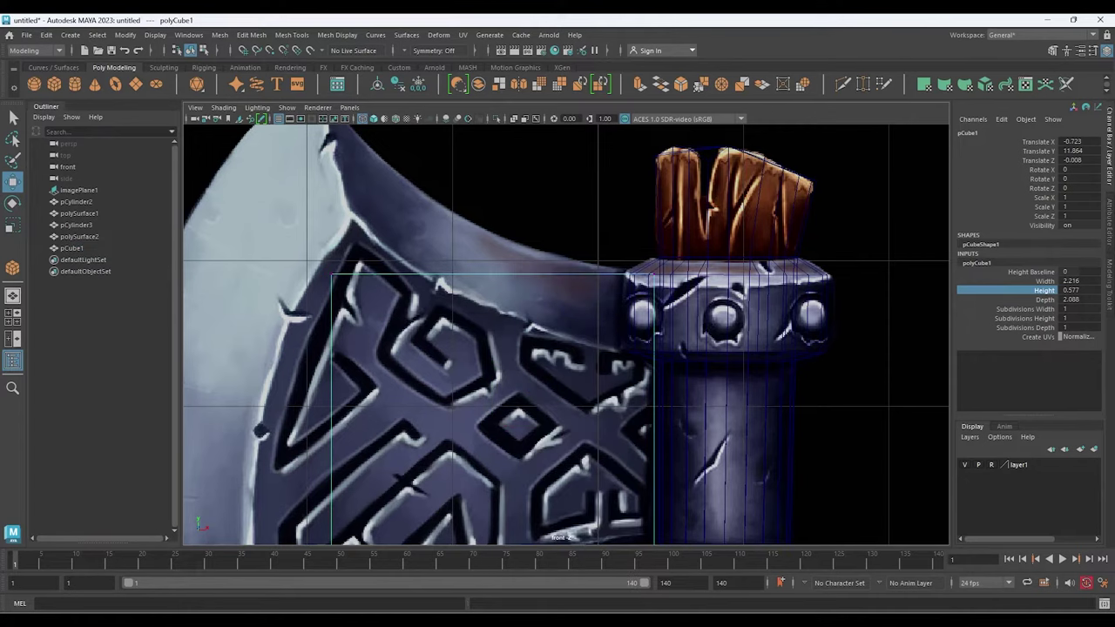
click(654, 274)
drag(653, 274, 653, 355)
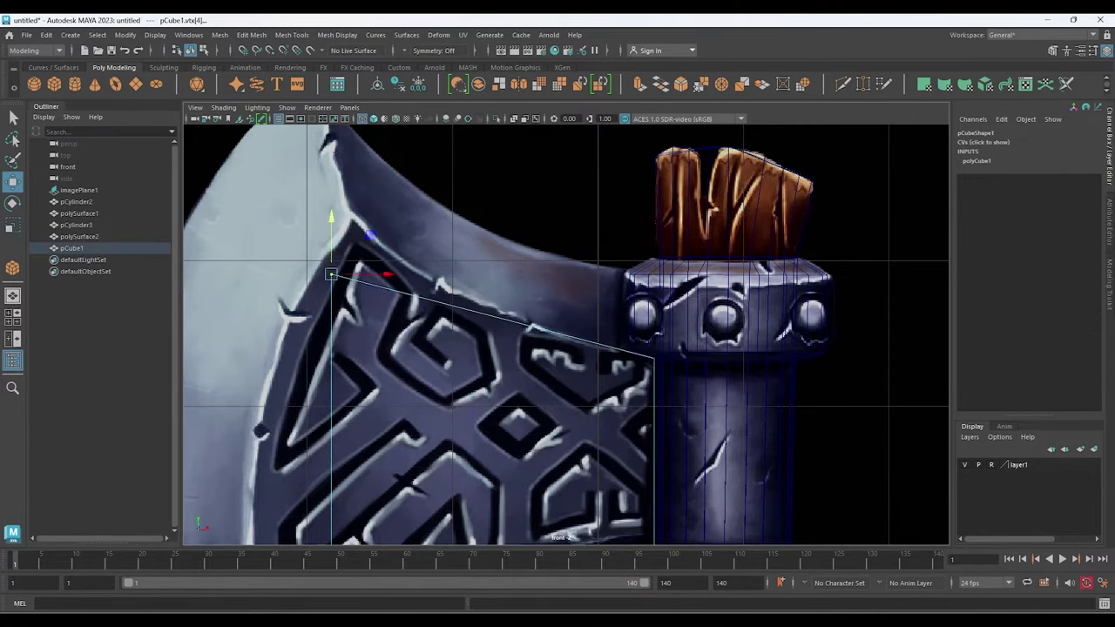
alt+middle_drag(331, 275, 544, 235)
scroll(545, 235, down, 1)
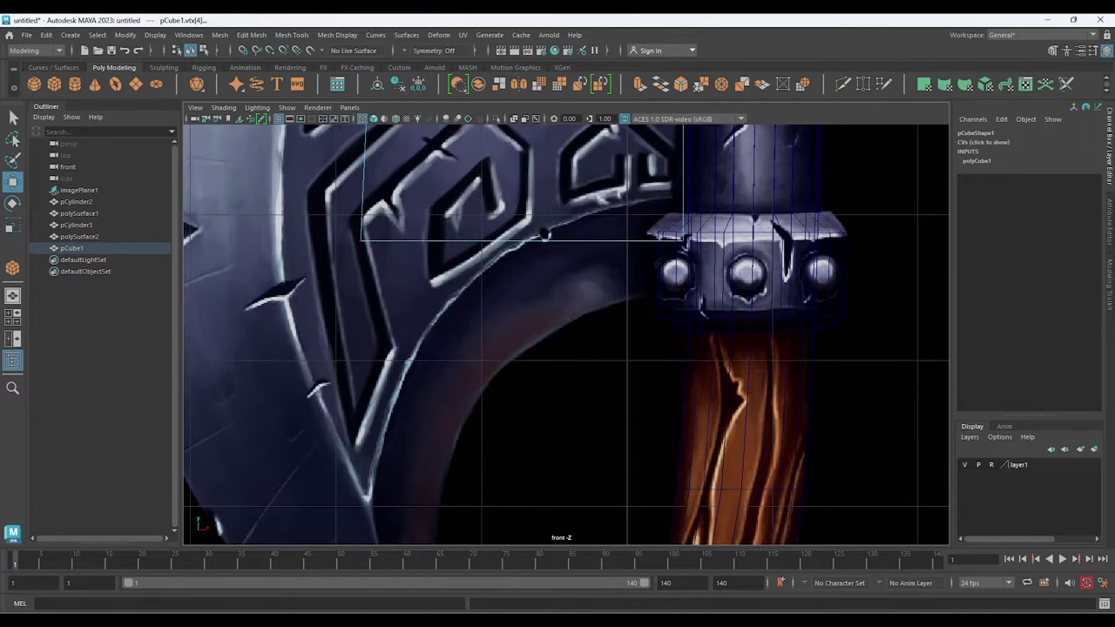
click(362, 240)
drag(362, 239, 361, 497)
Select the remaining corner vertices, including the top left, to trace the head's outline
alt+middle_drag(361, 497, 298, 561)
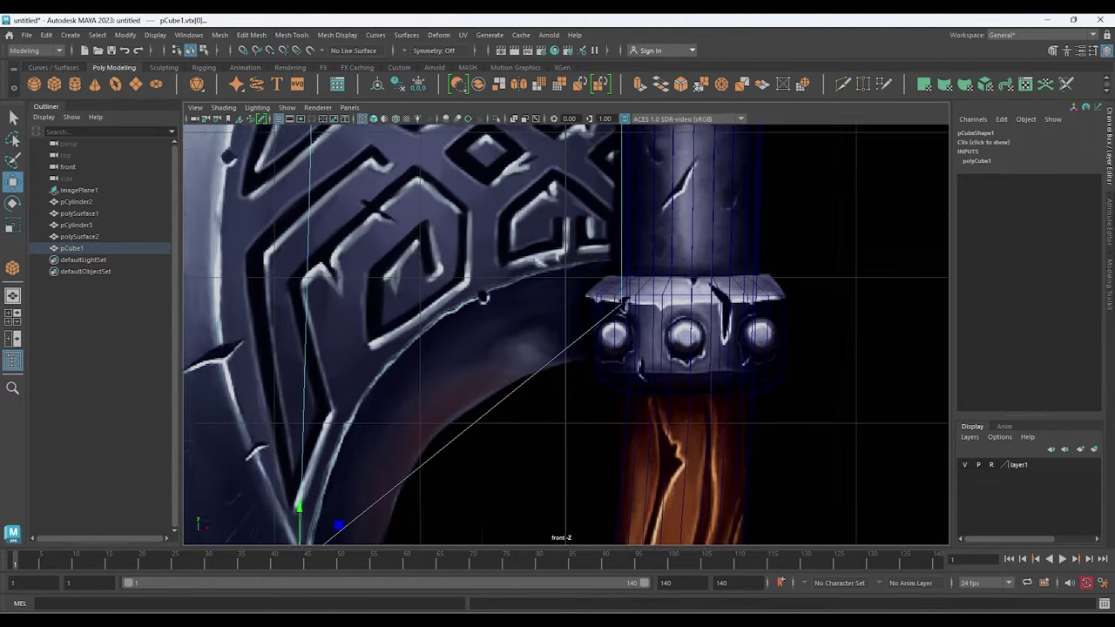
mouse_move(638, 266)
alt+middle_down()
mouse_move(598, 261)
mouse_move(578, 465)
alt+middle_up()
click(597, 269)
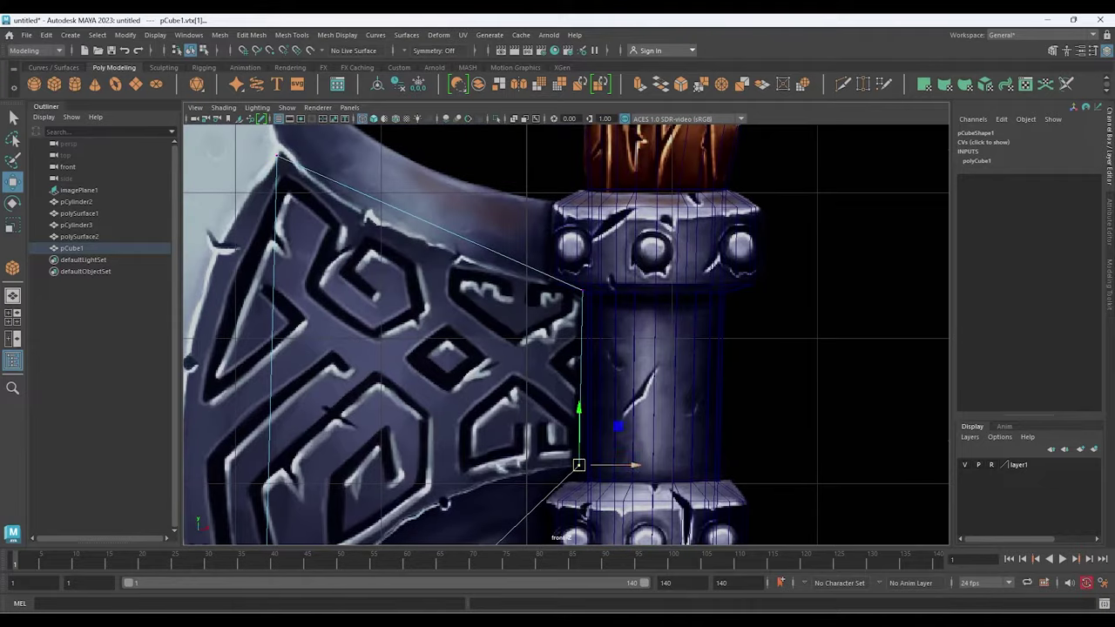
scroll(579, 465, down, 4)
scroll(597, 461, up, 1)
scroll(597, 462, up, 2)
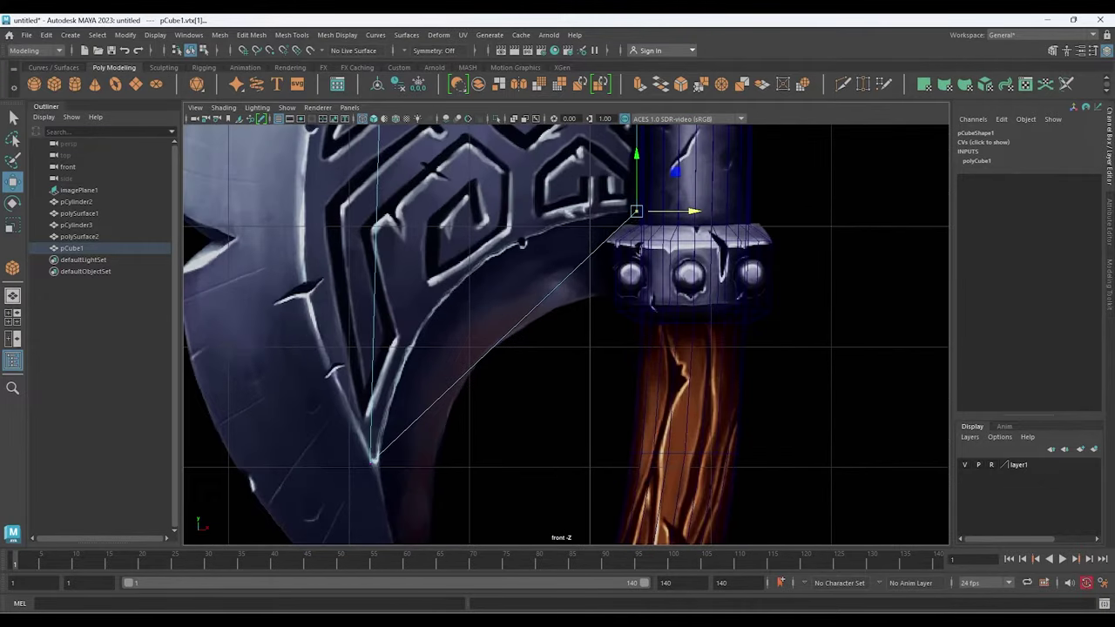
alt+middle_drag(522, 244, 520, 457)
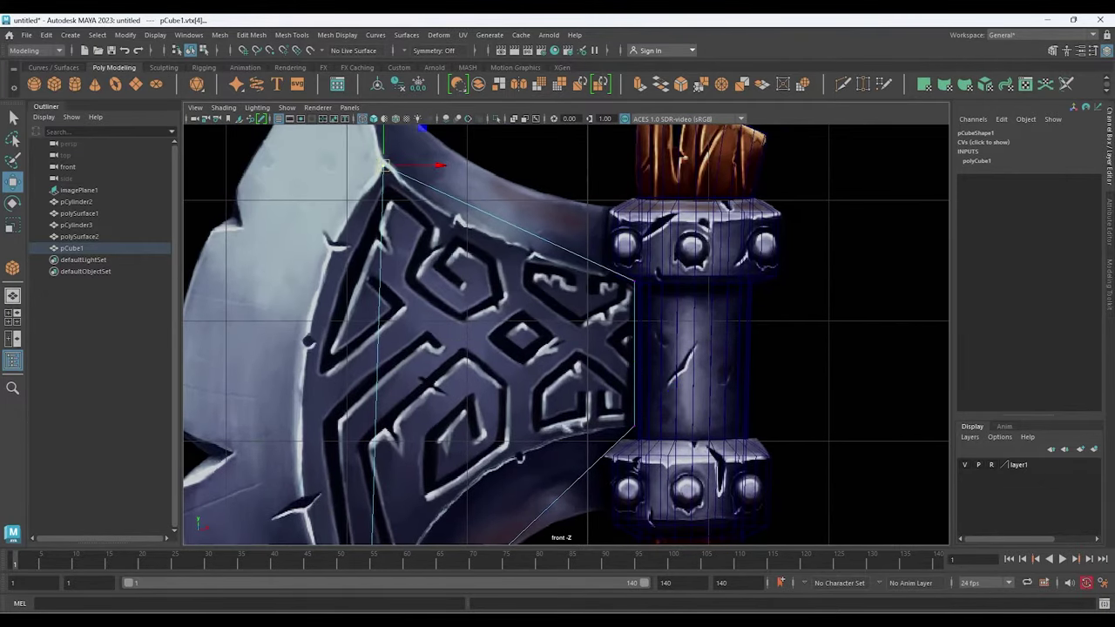
mouse_move(522, 418)
alt+middle_down()
mouse_move(523, 183)
mouse_move(509, 426)
alt+middle_up()
click(373, 448)
mouse_move(523, 304)
alt+middle_down()
mouse_move(519, 353)
mouse_move(523, 344)
alt+middle_up()
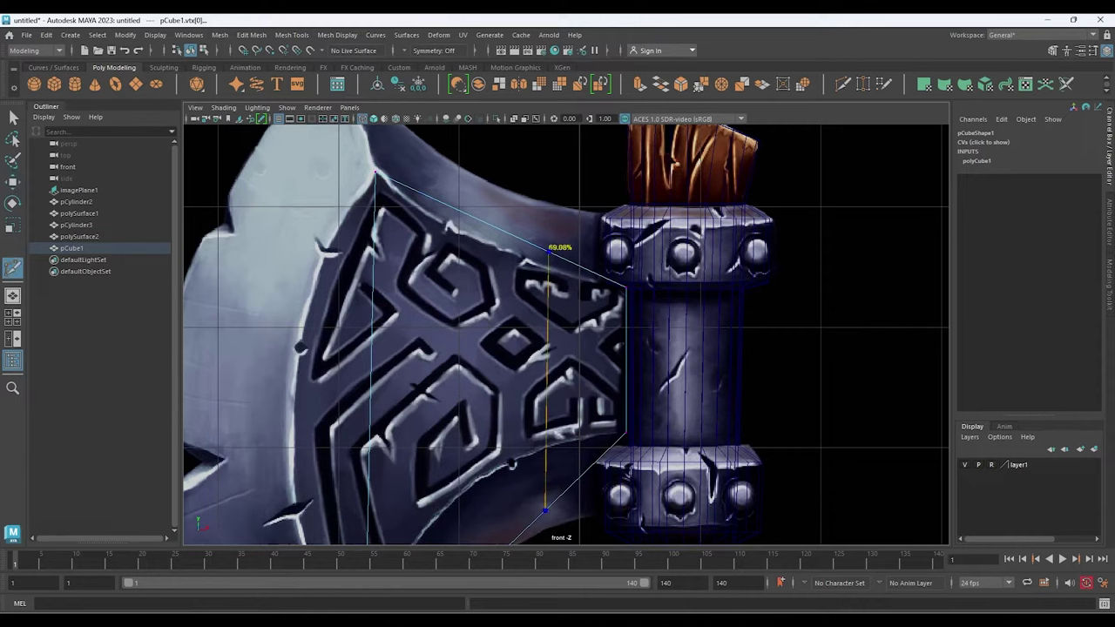
Multi-Cut a vertical edge across pCube1, commit it, then cancel the next cut
click(547, 248)
key(Return)
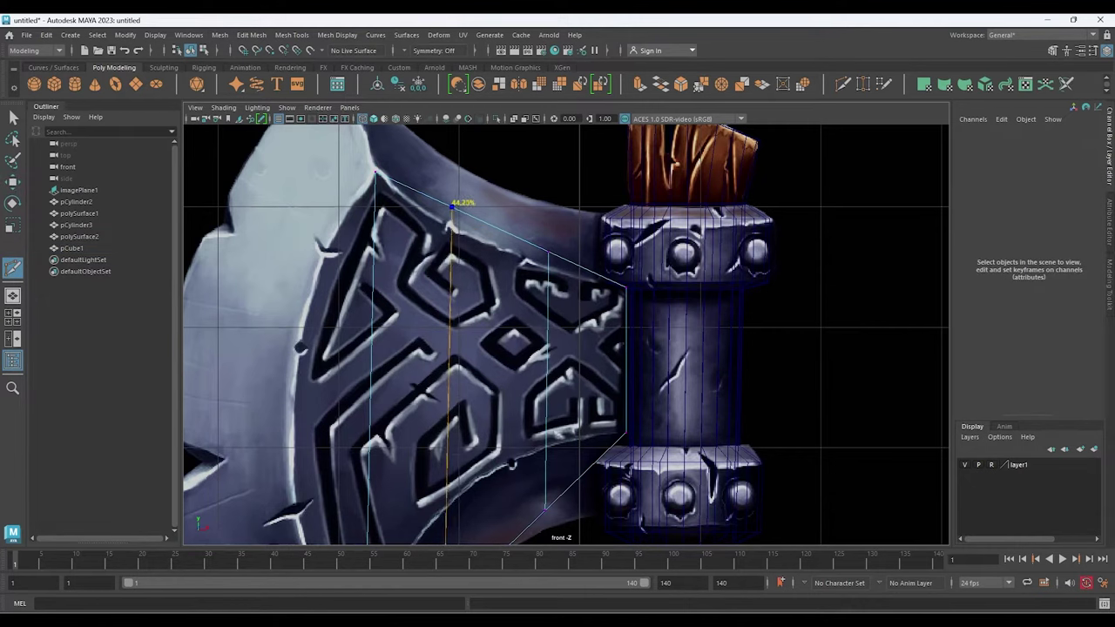
alt+middle_drag(473, 390, 451, 259)
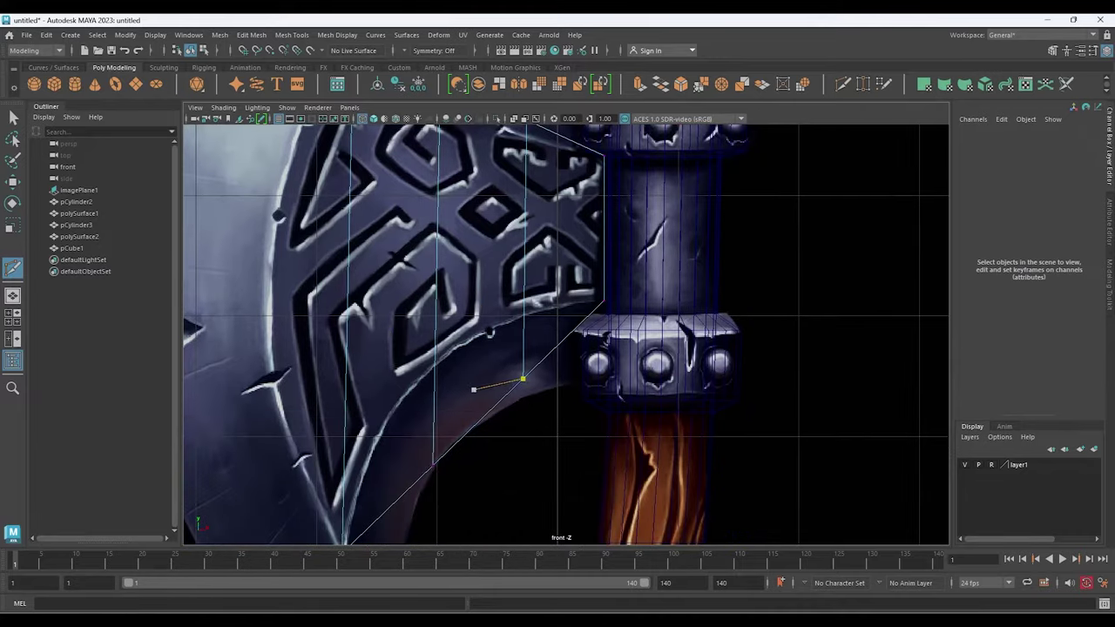
key(Escape)
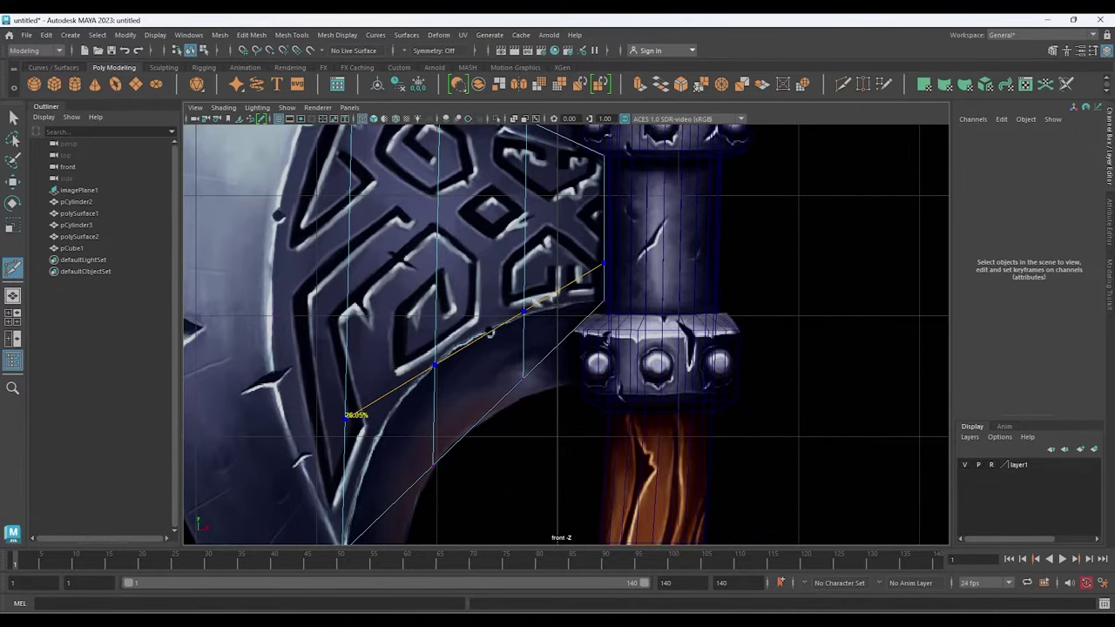
Commit a Multi-Cut edge loop across the upper rune panel faces of the axe-head block
alt+middle_drag(417, 124, 424, 243)
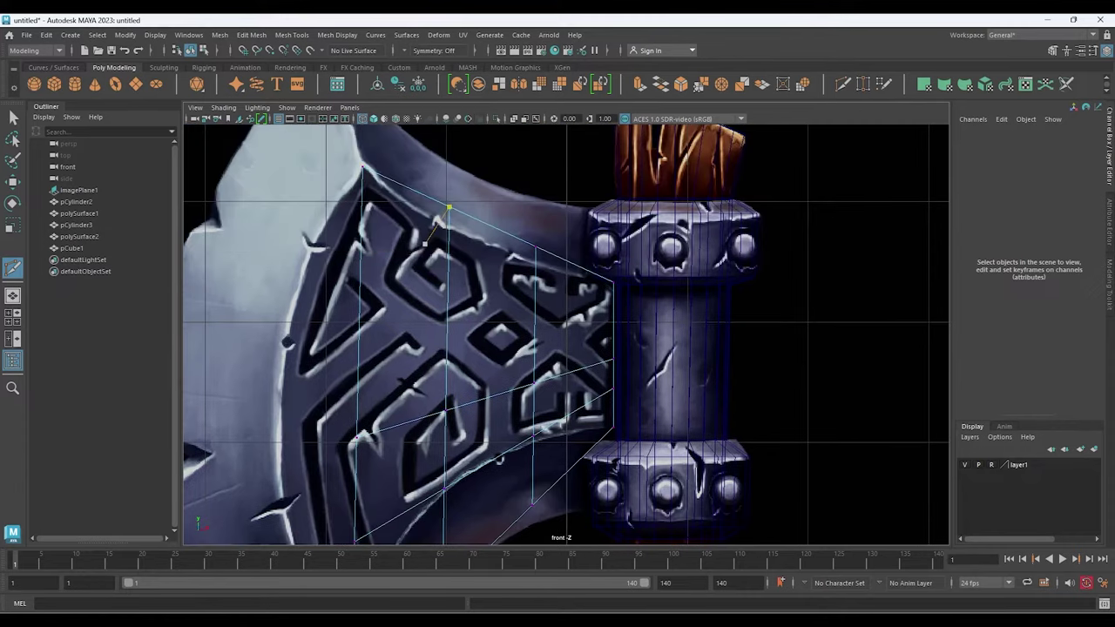
ctrl+click(359, 347)
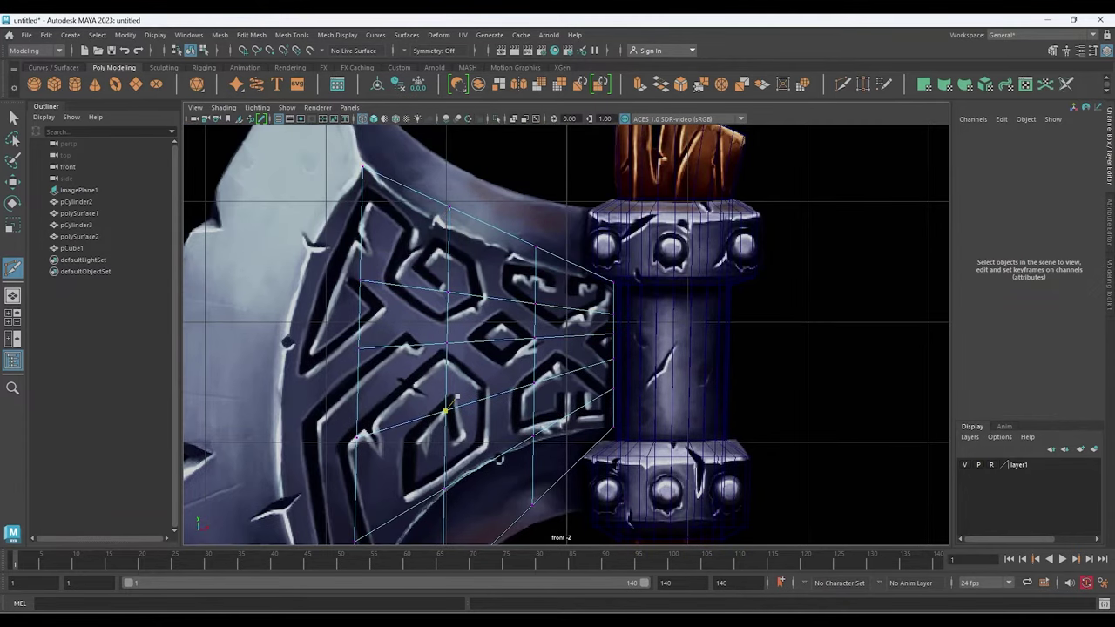
scroll(507, 401, down, 5)
scroll(490, 385, up, 3)
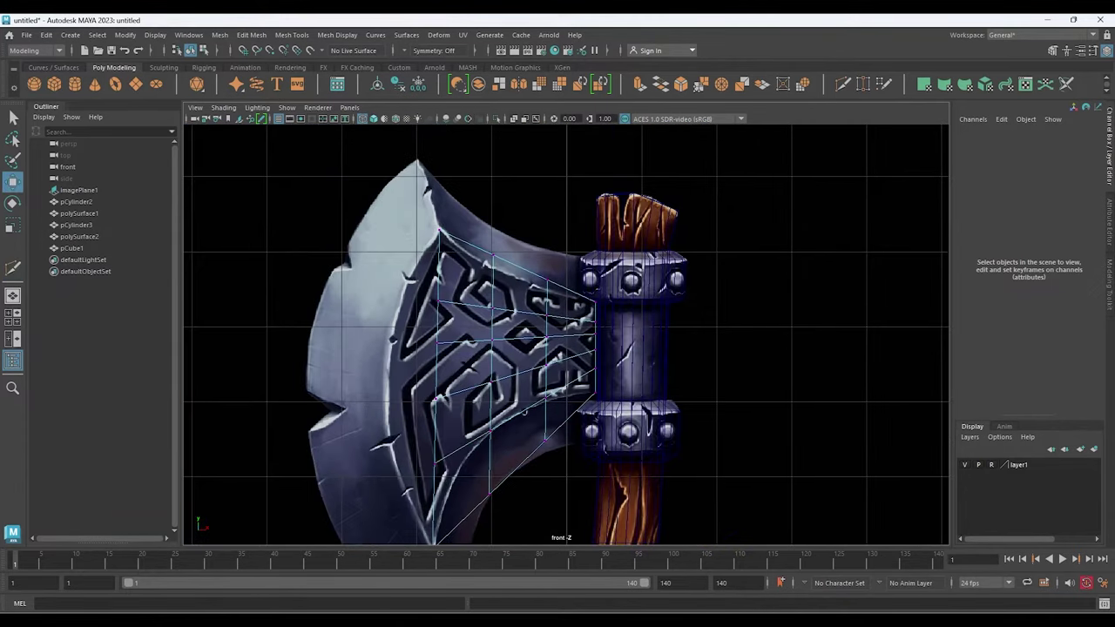
scroll(516, 235, up, 2)
scroll(516, 235, up, 2)
scroll(516, 235, up, 1)
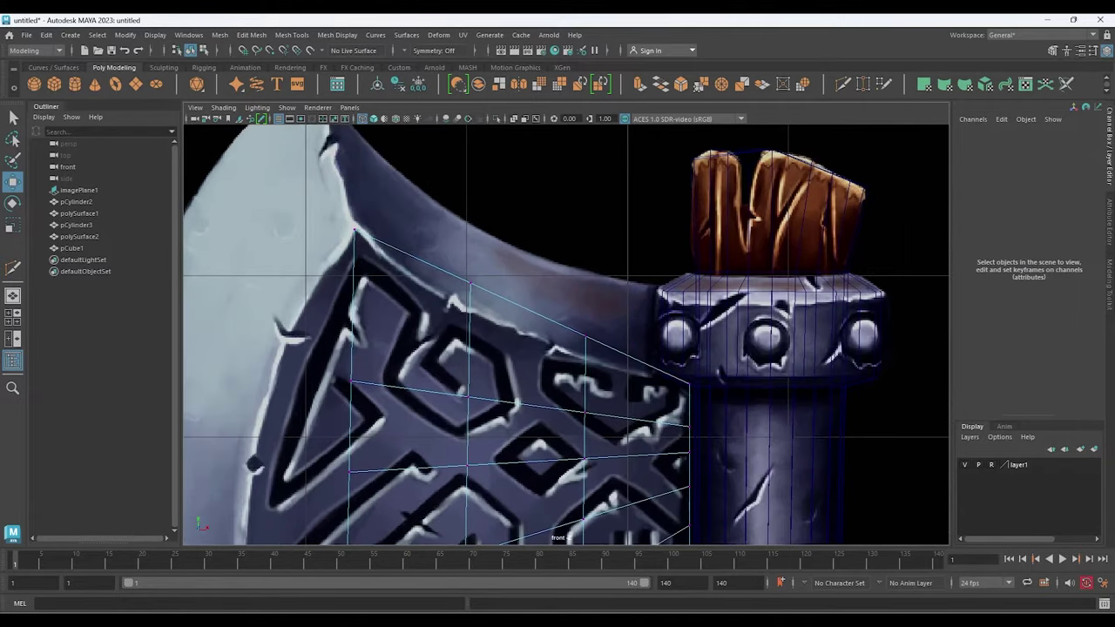
Pull the panel's top corner and lower vertices onto the rune panel outline
click(471, 283)
drag(470, 283, 462, 305)
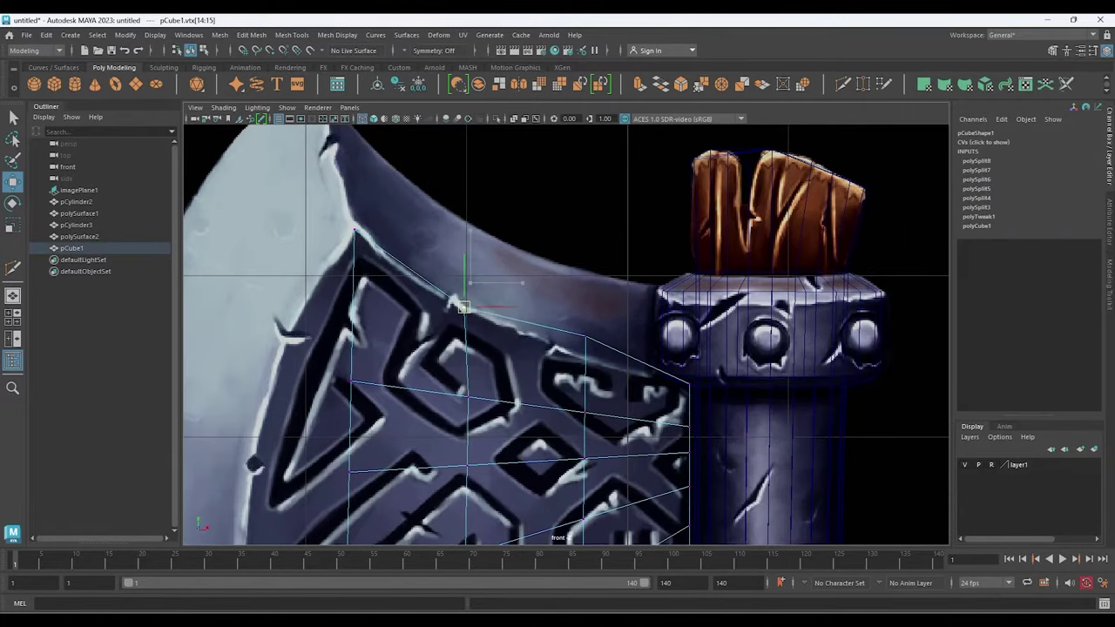
drag(585, 336, 585, 354)
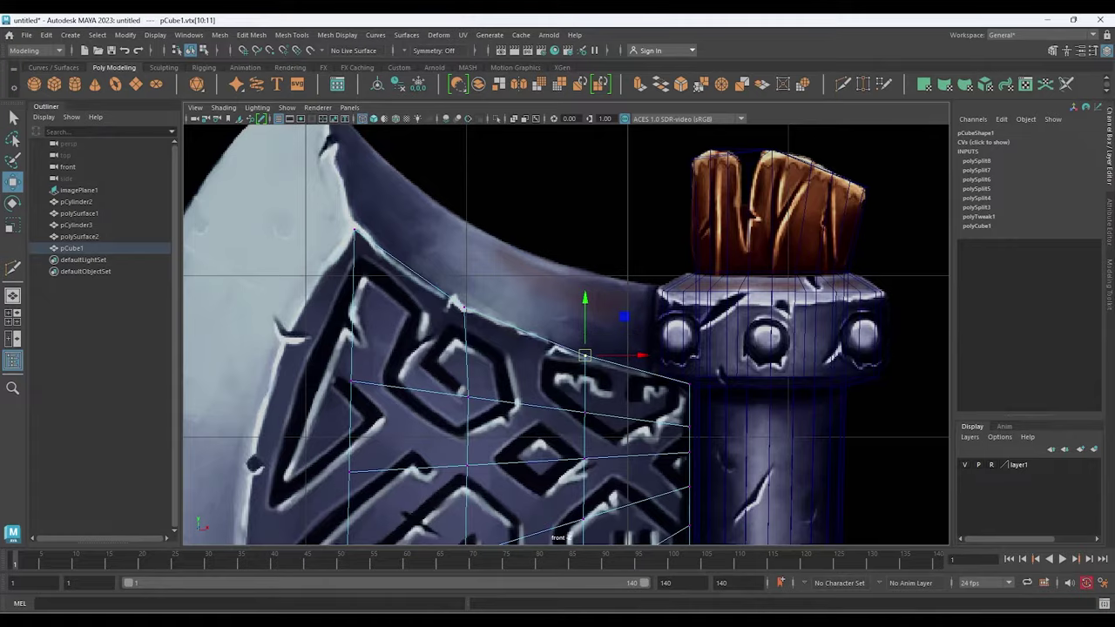
alt+middle_drag(585, 355, 496, 266)
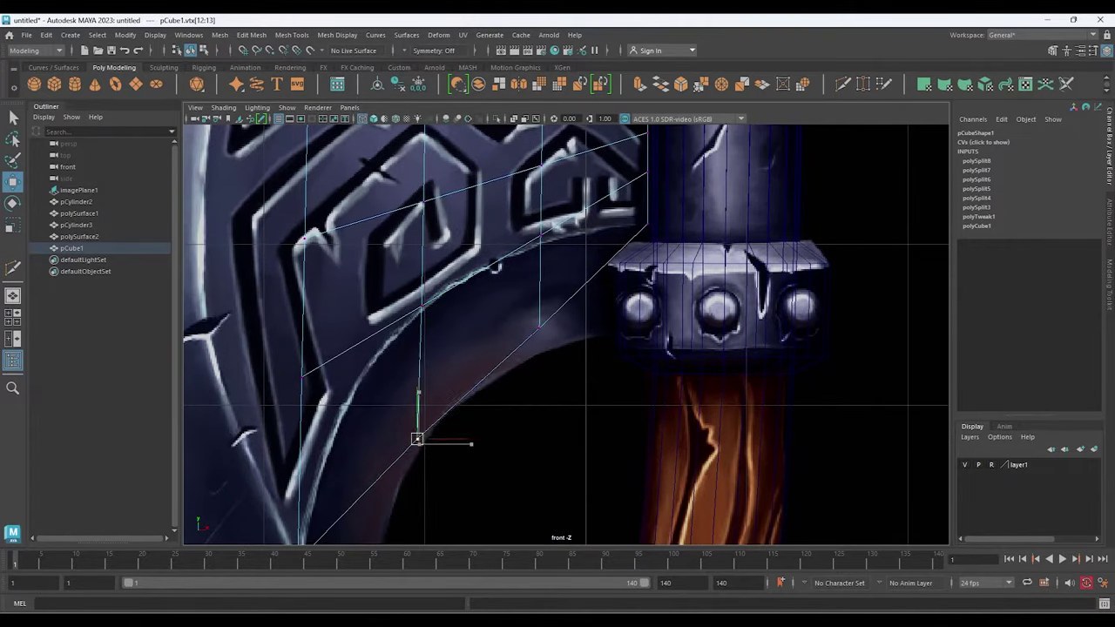
drag(419, 443, 390, 349)
alt+middle_drag(389, 346, 363, 405)
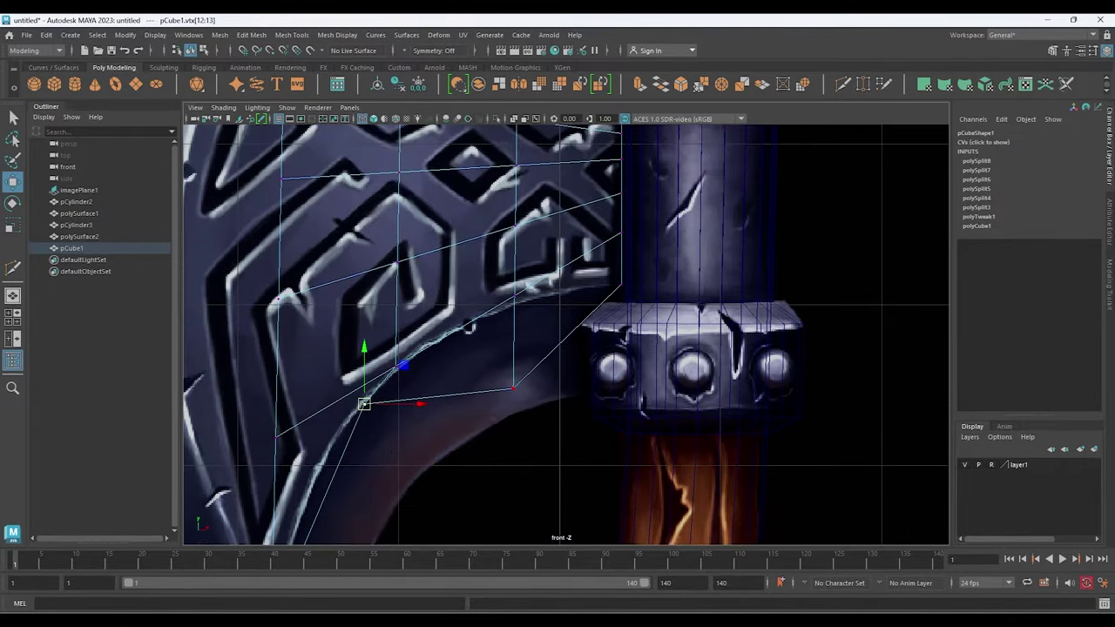
drag(512, 388, 514, 309)
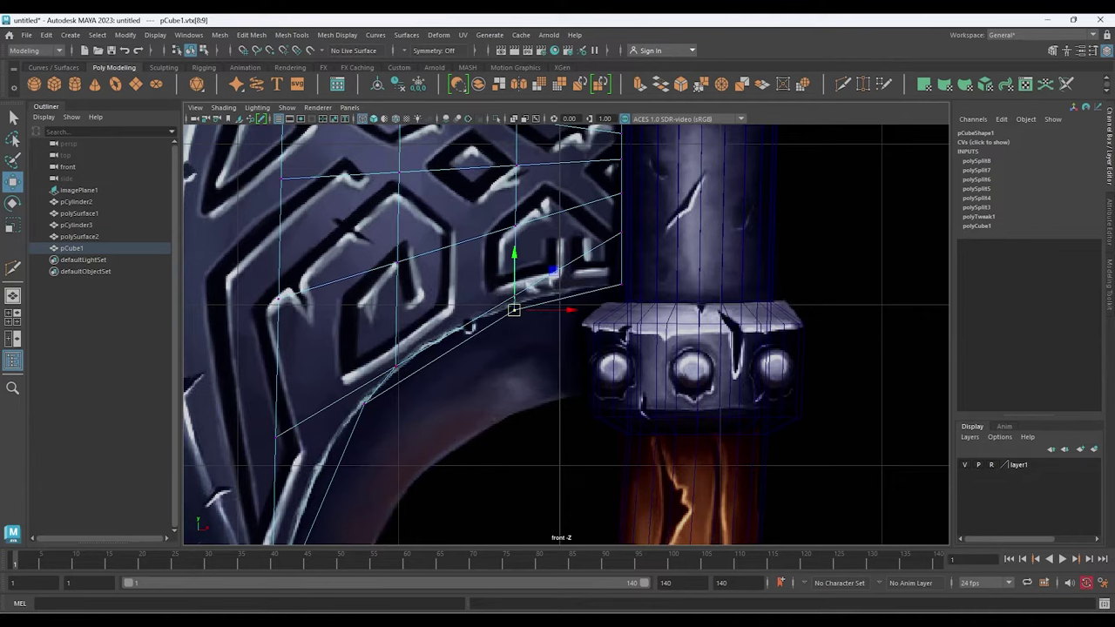
Align the next vertices along the panel's curved edge with the reference outline
drag(353, 333, 399, 370)
drag(396, 366, 383, 324)
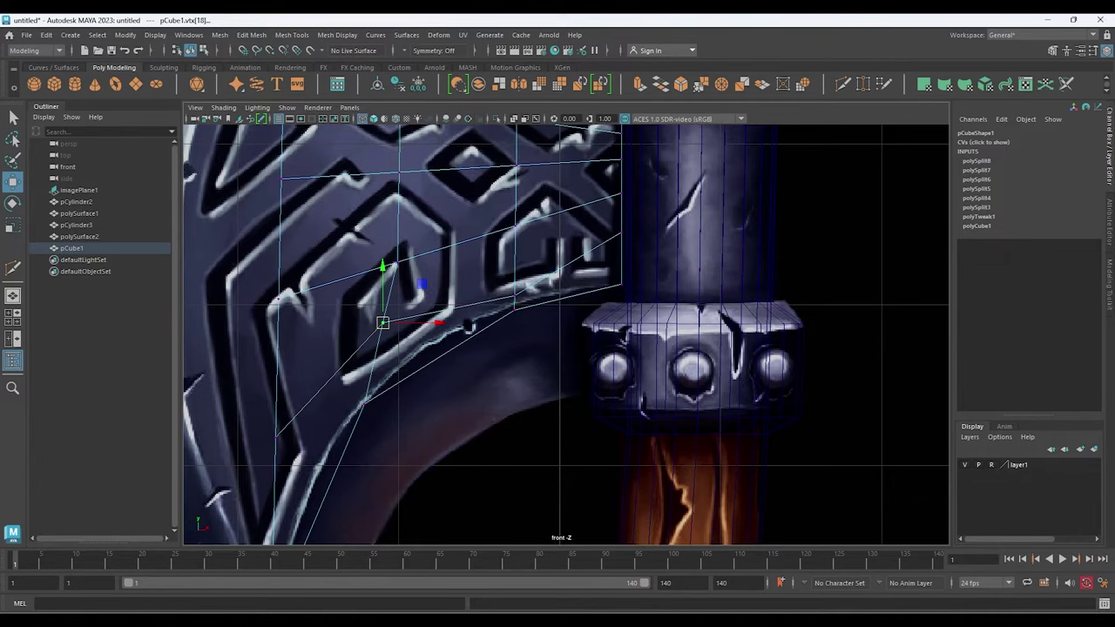
mouse_move(566, 349)
alt+middle_down()
mouse_move(566, 249)
mouse_move(575, 327)
alt+middle_up()
mouse_move(361, 367)
mouse_down()
mouse_move(383, 392)
mouse_move(388, 365)
mouse_up()
drag(392, 302, 400, 299)
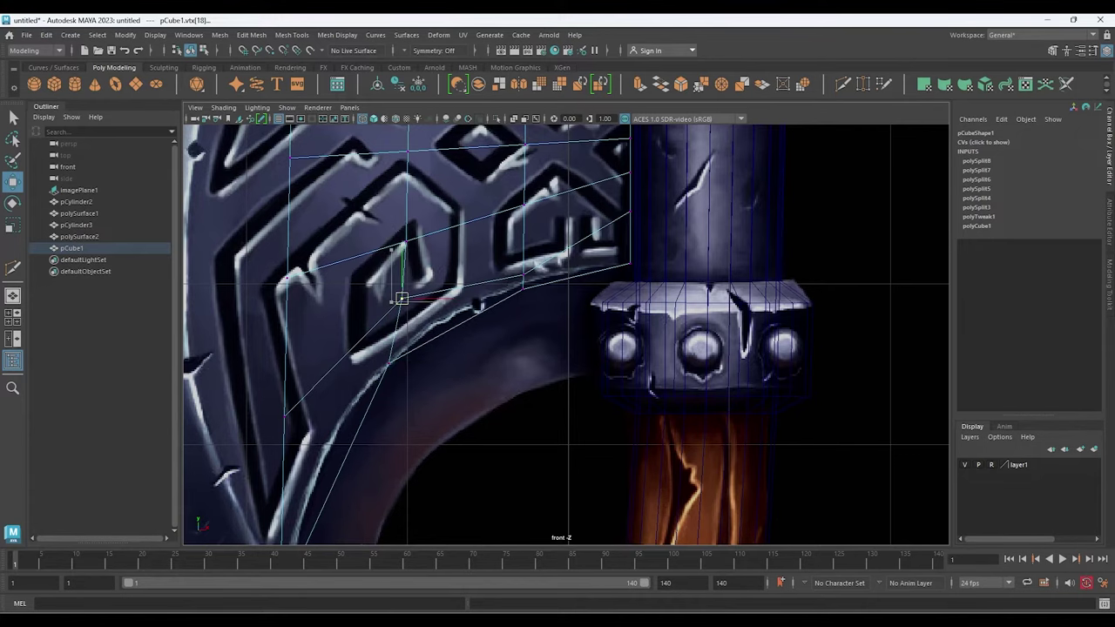
drag(390, 362, 403, 350)
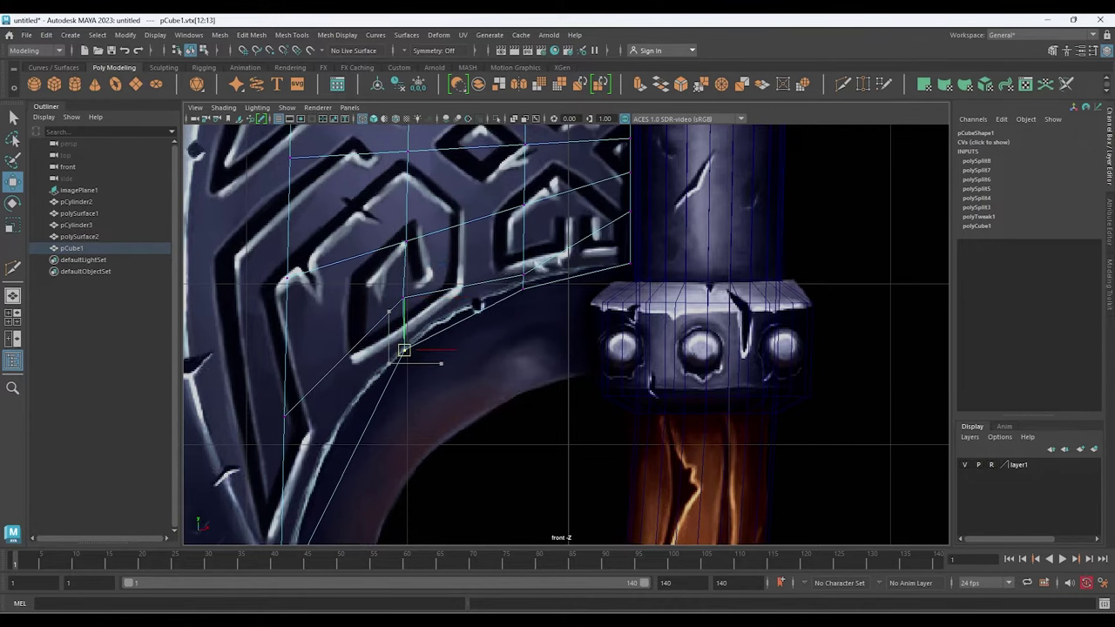
alt+middle_drag(404, 350, 380, 425)
scroll(605, 385, up, 2)
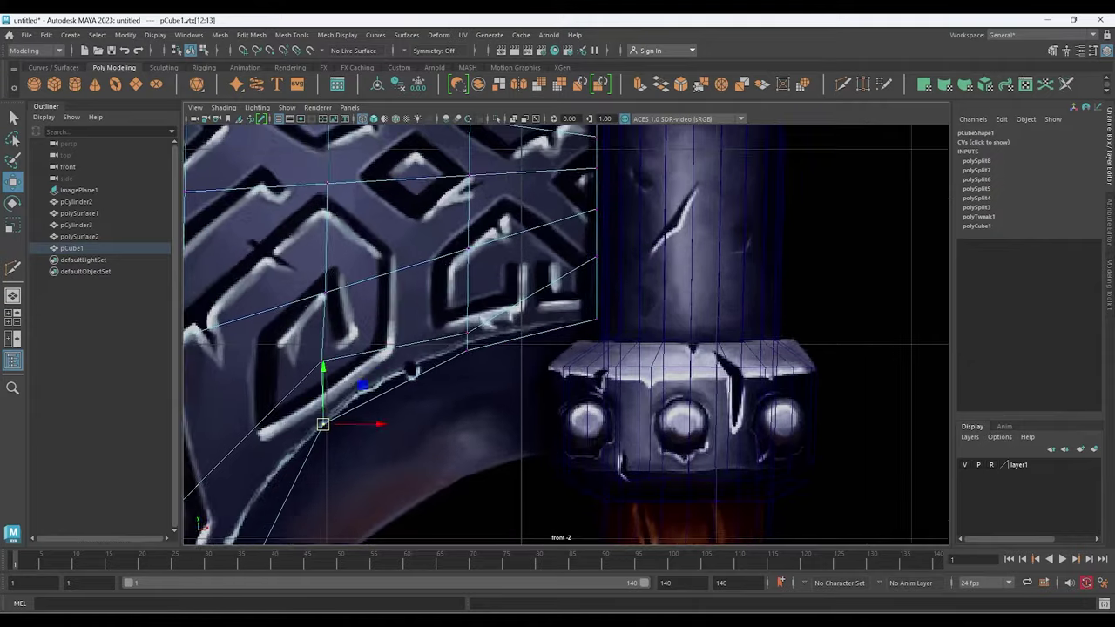
scroll(606, 385, up, 2)
drag(433, 332, 431, 293)
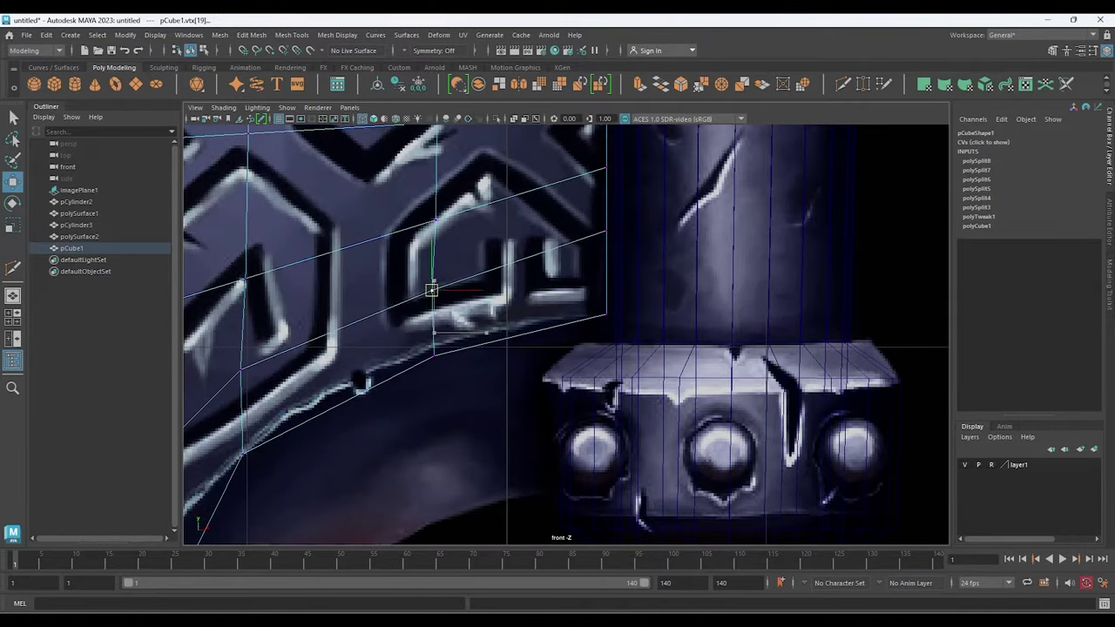
Pick vertices inside the rune panel and near its right side for reshaping
mouse_move(431, 297)
alt+middle_down()
mouse_move(477, 323)
mouse_move(622, 365)
alt+middle_up()
click(622, 293)
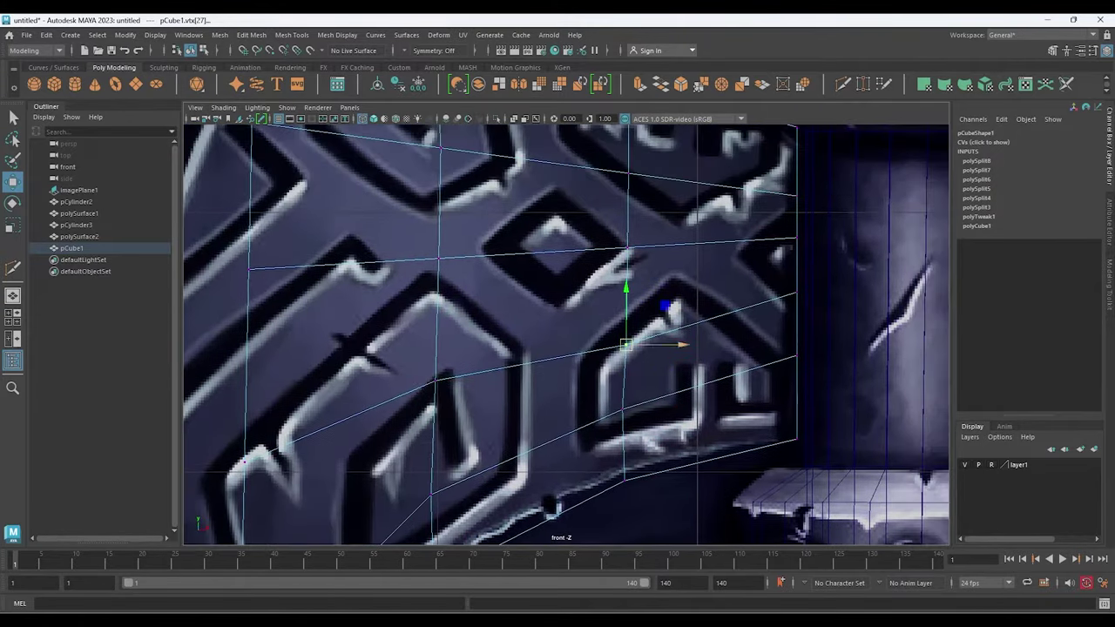
drag(622, 293, 627, 331)
alt+middle_drag(627, 331, 573, 297)
scroll(573, 296, up, 3)
scroll(610, 252, down, 6)
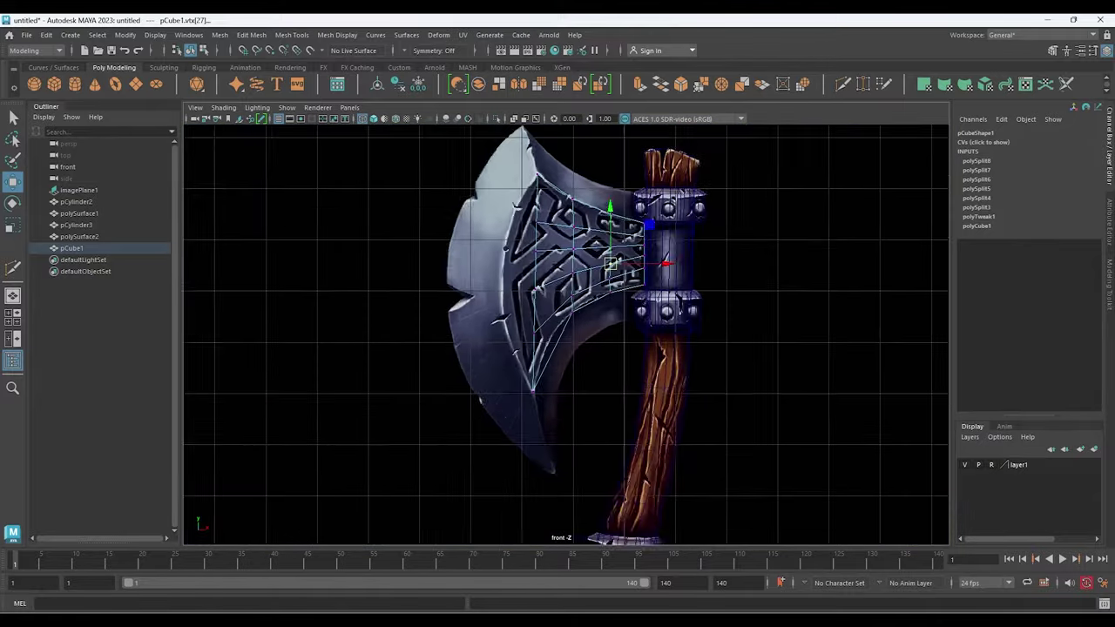
scroll(609, 253, up, 3)
scroll(627, 420, up, 2)
click(629, 329)
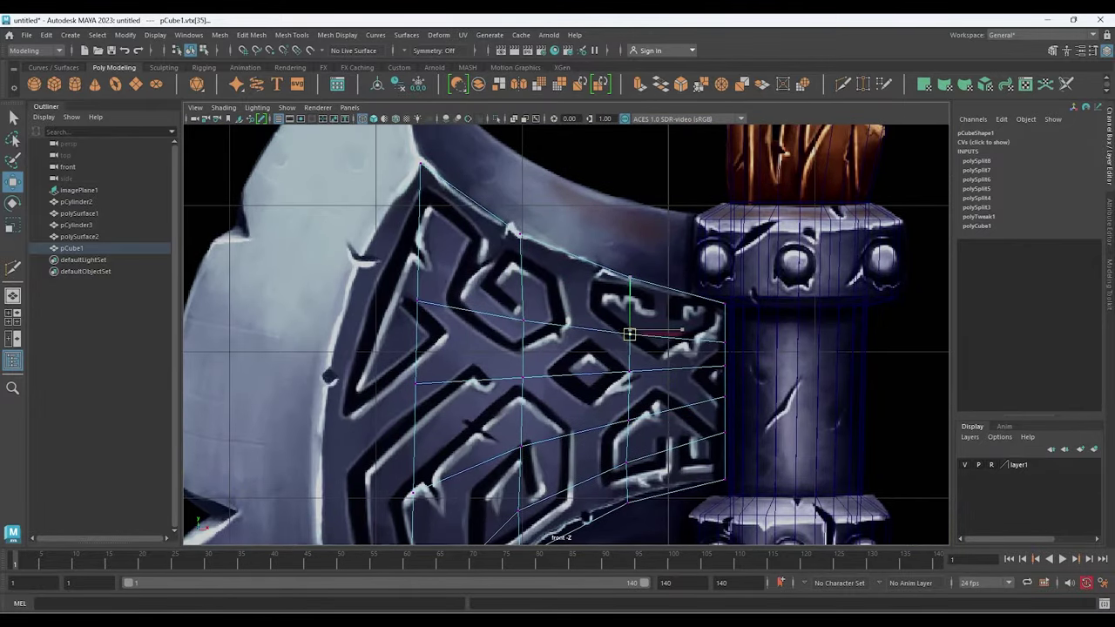
alt+middle_drag(634, 324, 678, 170)
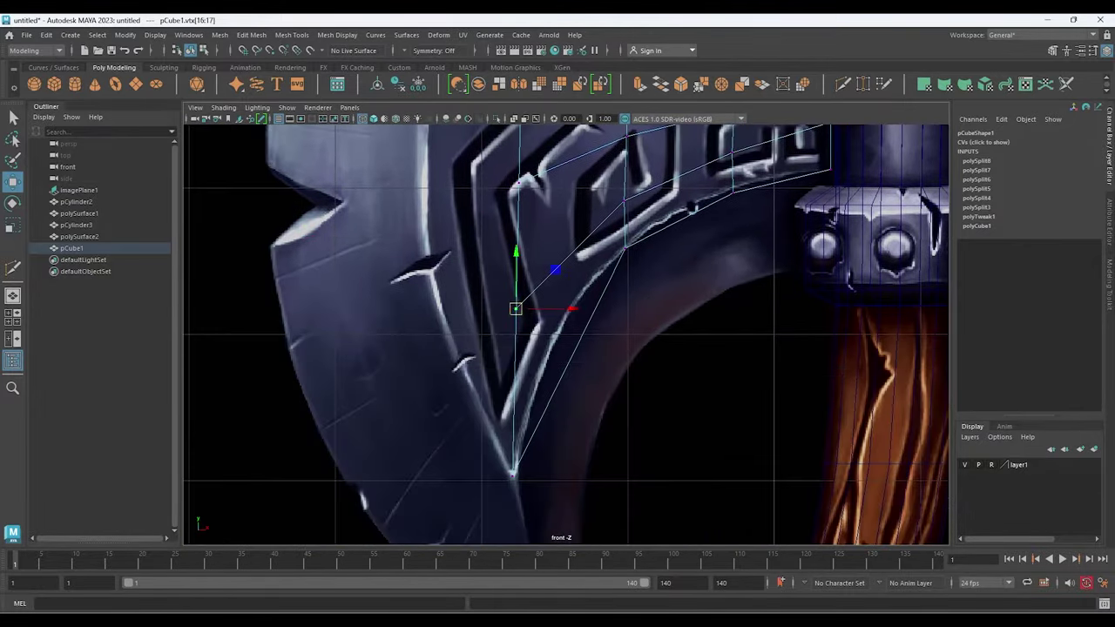
Move the lower-curve and lower-corner vertices onto the blade's inner panel edge
drag(516, 308, 451, 334)
alt+middle_drag(451, 333, 477, 465)
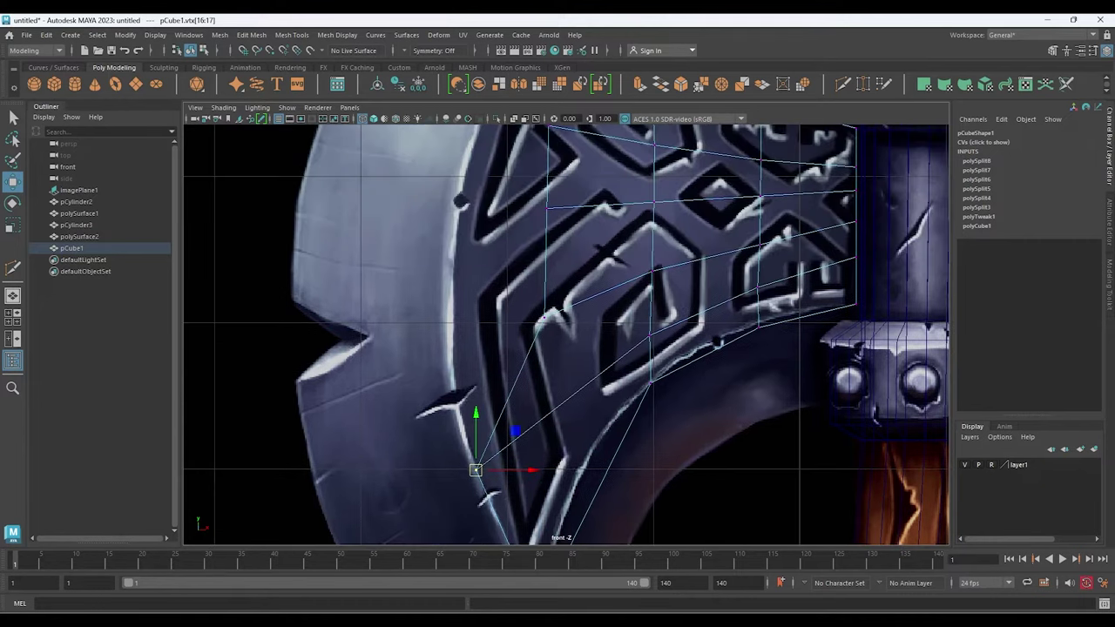
mouse_move(531, 296)
mouse_down()
mouse_move(562, 326)
mouse_move(447, 311)
mouse_up()
alt+middle_drag(447, 311, 475, 332)
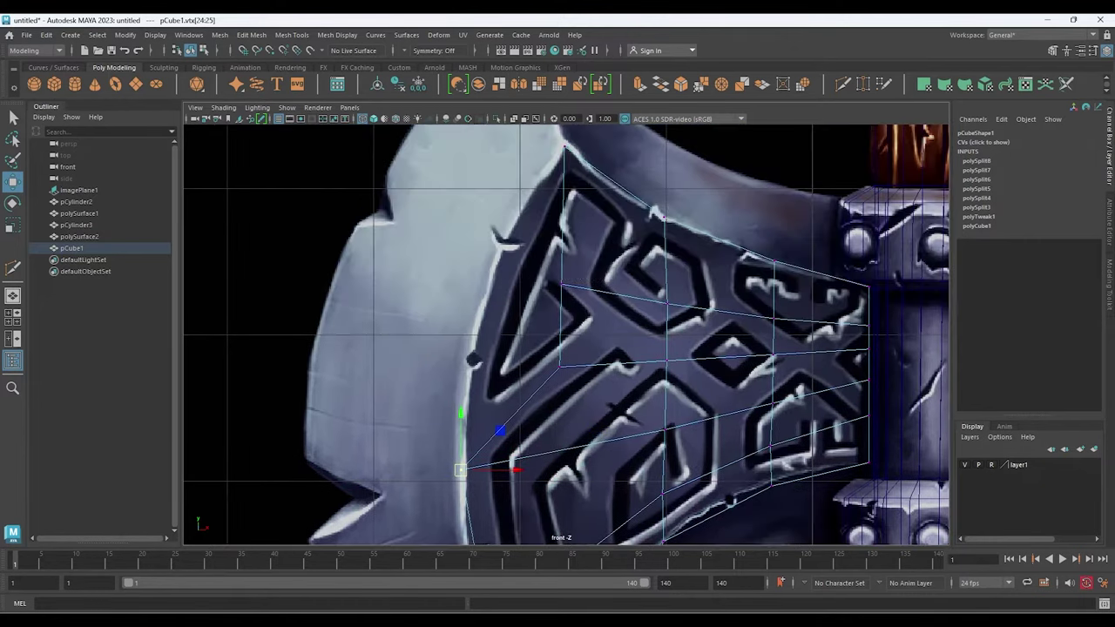
click(474, 332)
drag(561, 283, 510, 229)
alt+middle_drag(509, 229, 489, 144)
drag(646, 342, 645, 328)
Raise the panel's interior vertex slightly to follow the outline
click(752, 314)
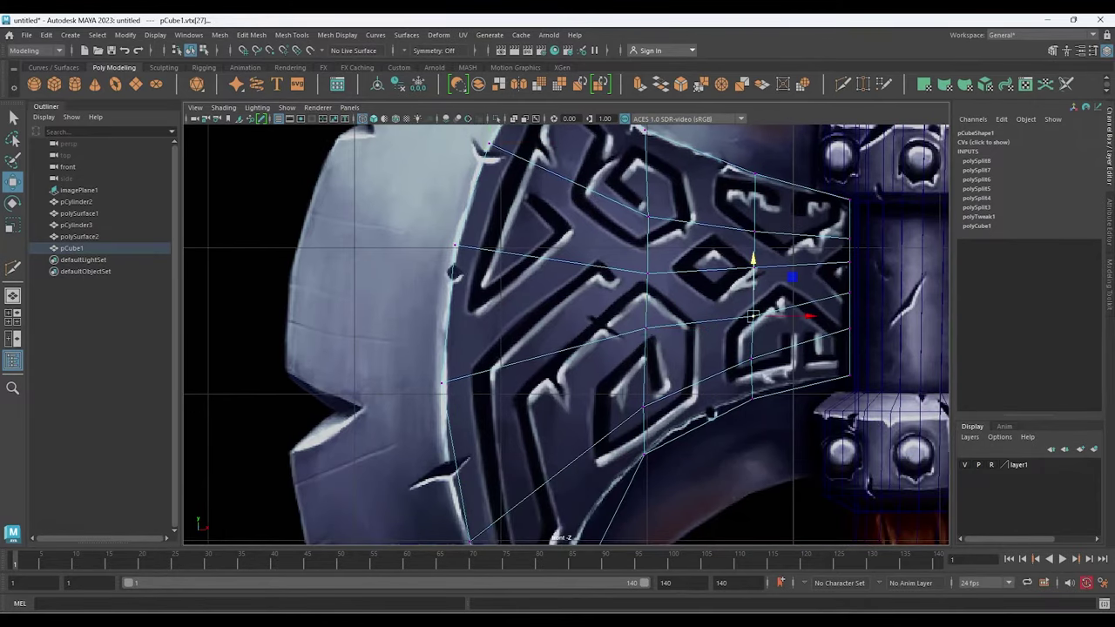
mouse_move(454, 247)
alt+middle_down()
mouse_move(458, 132)
mouse_move(427, 210)
alt+middle_up()
click(620, 328)
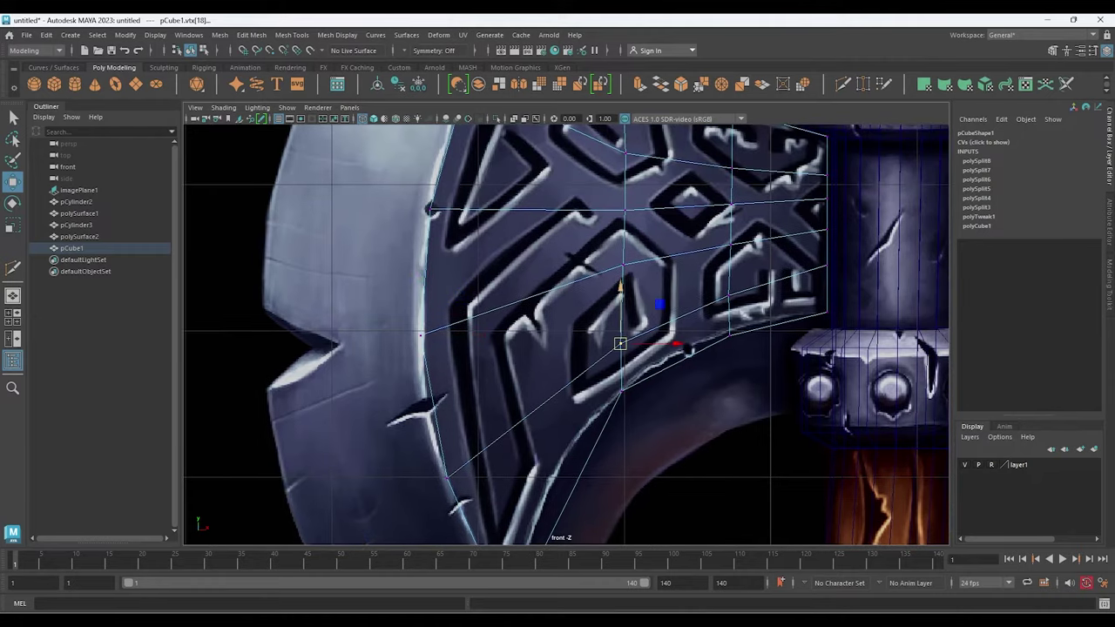
drag(620, 284, 620, 277)
drag(729, 238, 728, 231)
mouse_move(728, 232)
alt+middle_down()
mouse_move(717, 379)
mouse_move(679, 178)
alt+middle_up()
Cut another edge loop across the rune panel with Multi-Cut
key(ctrl+shift+x)
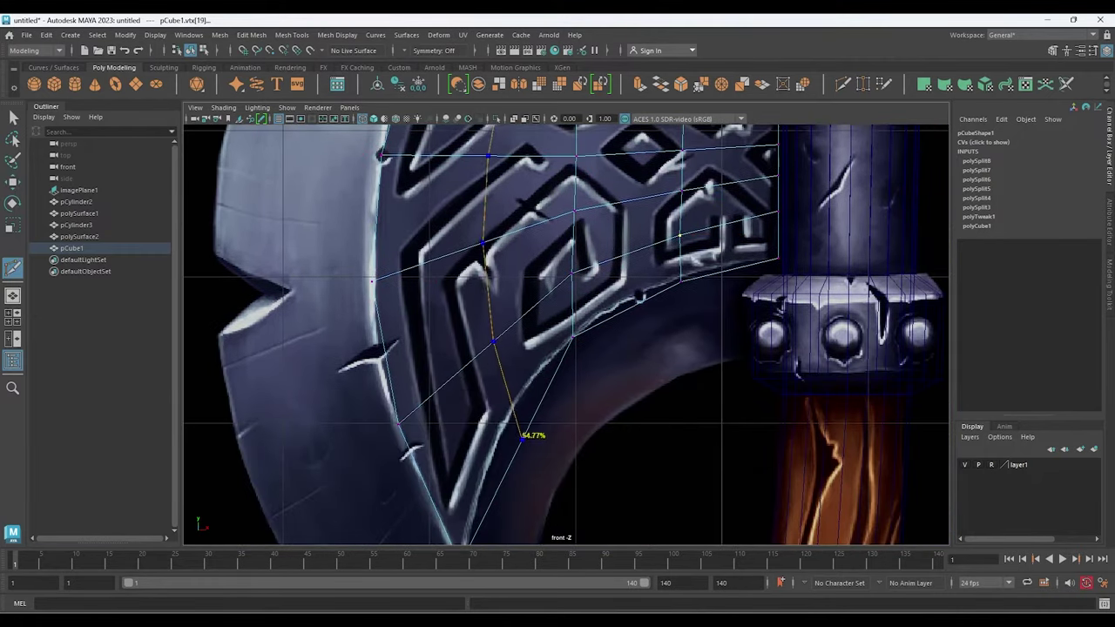
scroll(638, 296, down, 2)
click(548, 413)
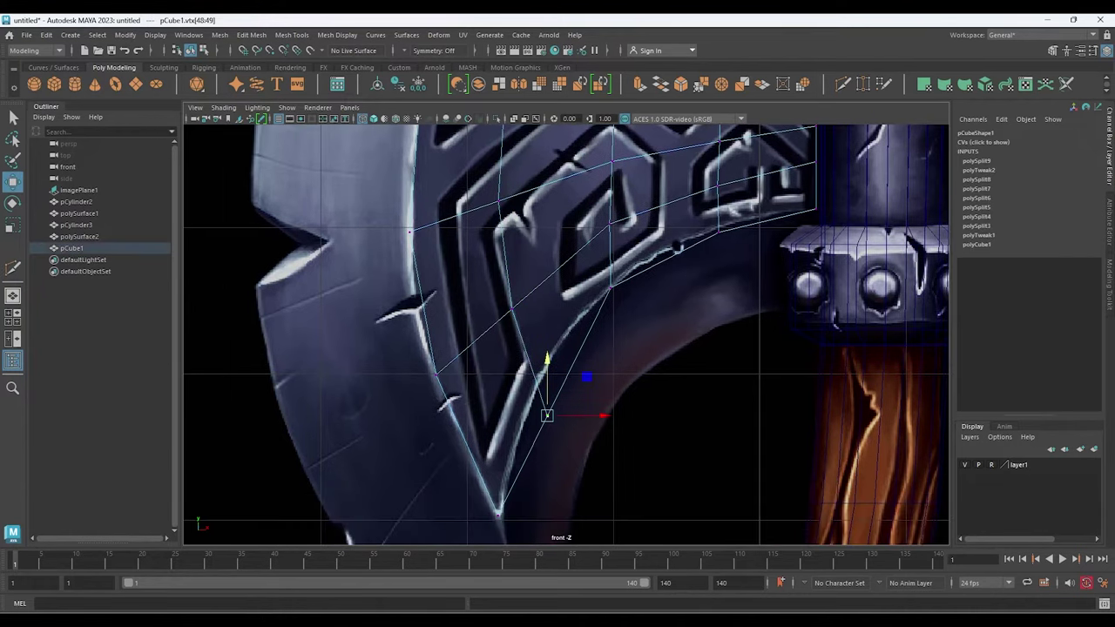
scroll(548, 412, up, 2)
scroll(588, 297, up, 1)
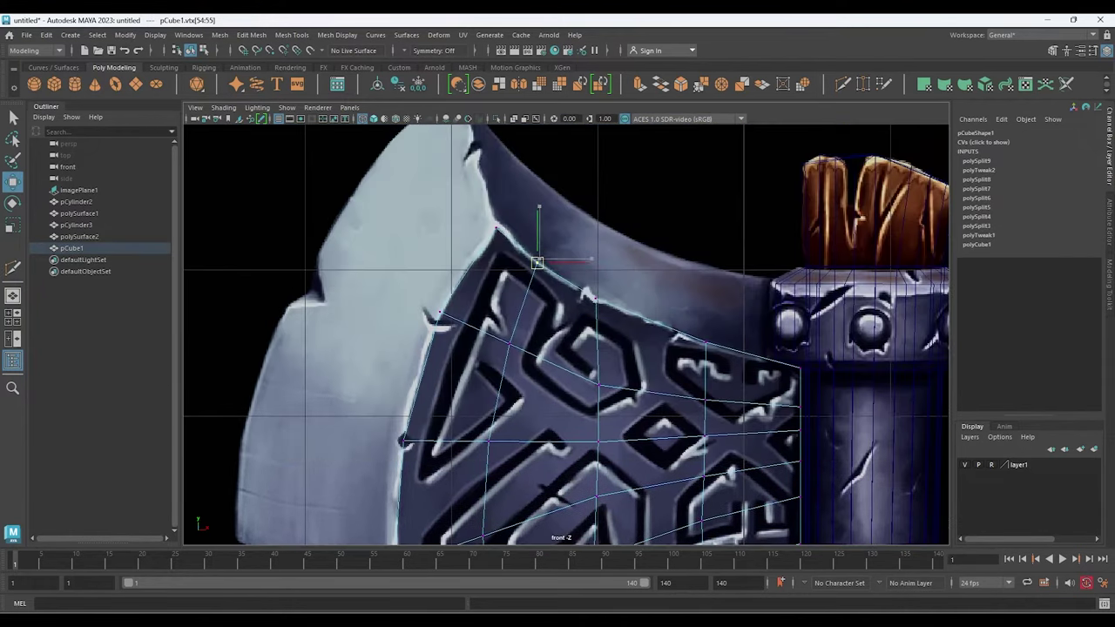
scroll(537, 262, up, 2)
Select the vertex pair on the panel's upper edge and a vertex on its right side
mouse_move(538, 261)
alt+middle_down()
mouse_move(503, 143)
mouse_move(504, 245)
alt+middle_up()
click(520, 293)
scroll(534, 301, up, 2)
mouse_move(534, 301)
alt+middle_down()
mouse_move(541, 238)
mouse_move(572, 165)
alt+middle_up()
click(553, 212)
scroll(567, 334, down, 2)
scroll(566, 333, down, 3)
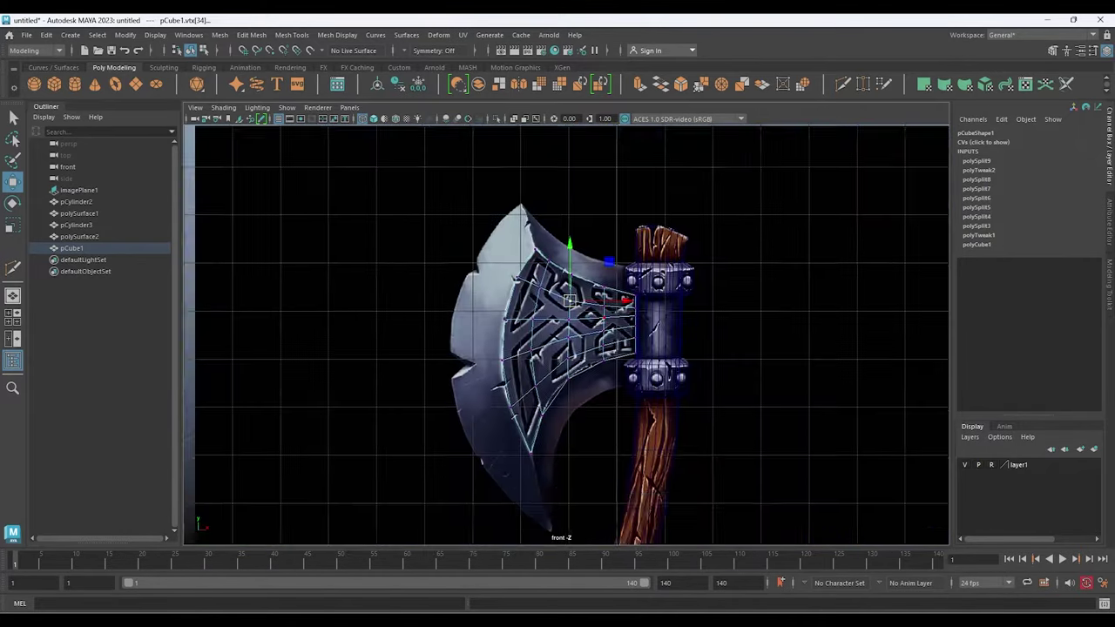
scroll(567, 333, up, 1)
In the perspective view, switch to Face mode and select a face near the blade centre
key(space)
mouse_move(566, 334)
alt+mouse_down()
mouse_move(523, 333)
mouse_move(540, 334)
alt+mouse_up()
scroll(566, 333, up, 2)
scroll(566, 333, up, 2)
scroll(566, 334, down, 2)
right_drag(677, 261, 682, 292)
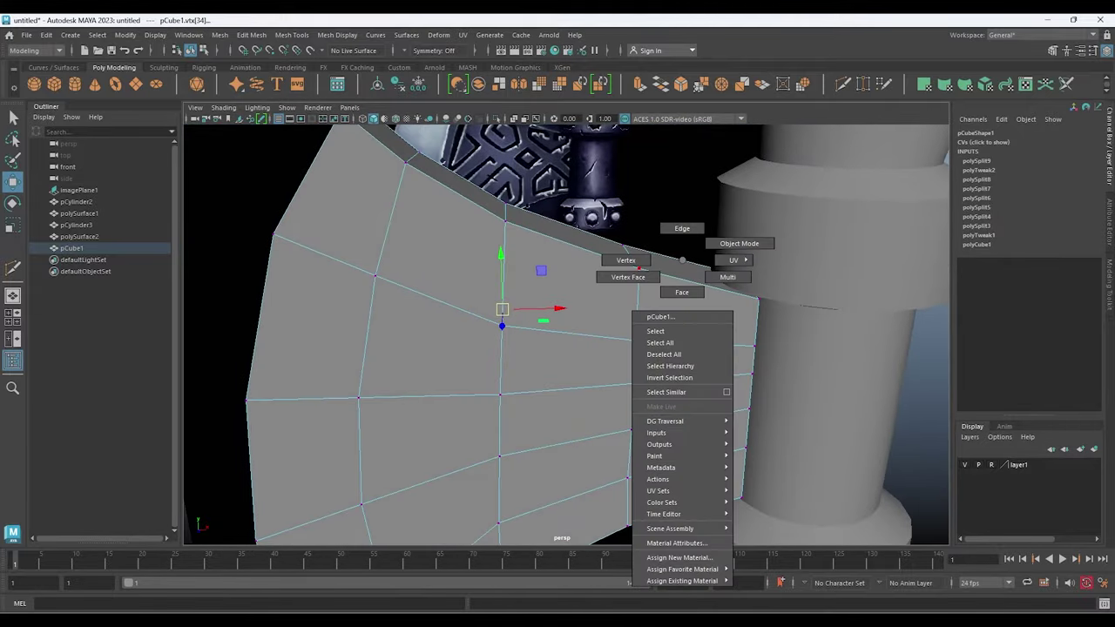
click(679, 270)
mouse_move(680, 270)
alt+mouse_down()
mouse_move(610, 278)
mouse_move(645, 348)
alt+mouse_up()
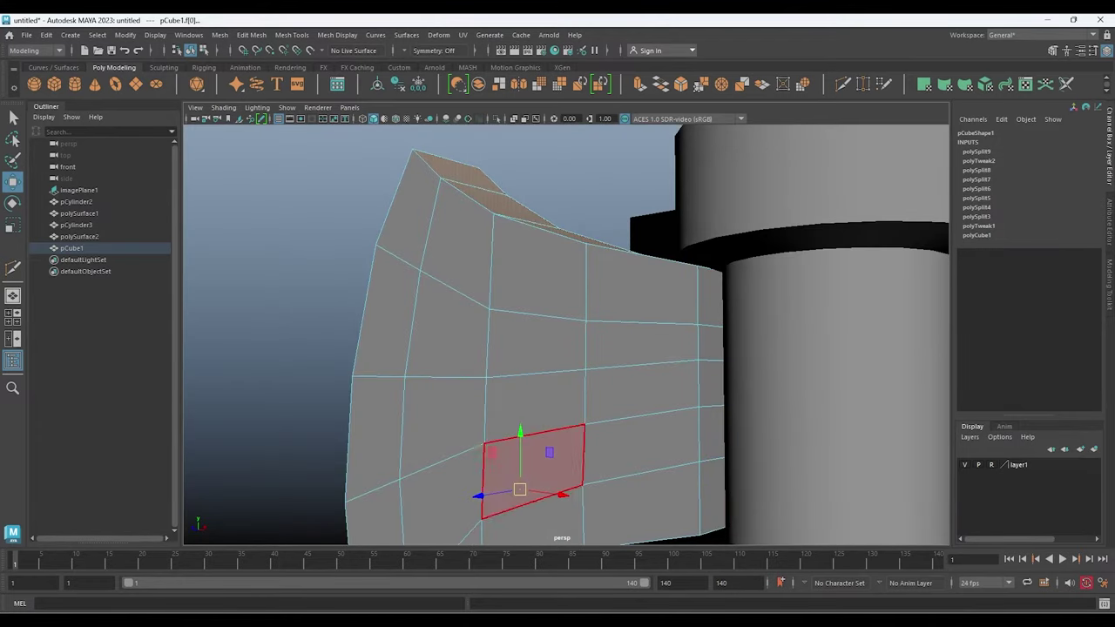
Return to the front reference view and frame the whole axe
key(space)
key(space)
scroll(566, 335, up, 2)
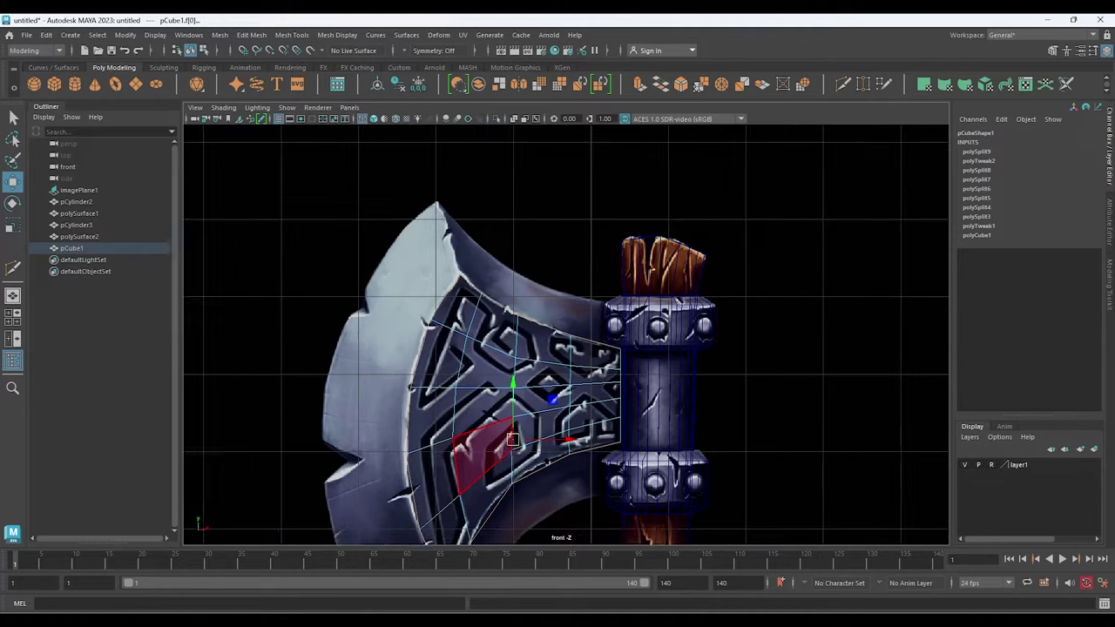
scroll(567, 336, up, 3)
scroll(558, 348, up, 3)
alt+middle_drag(487, 470, 601, 383)
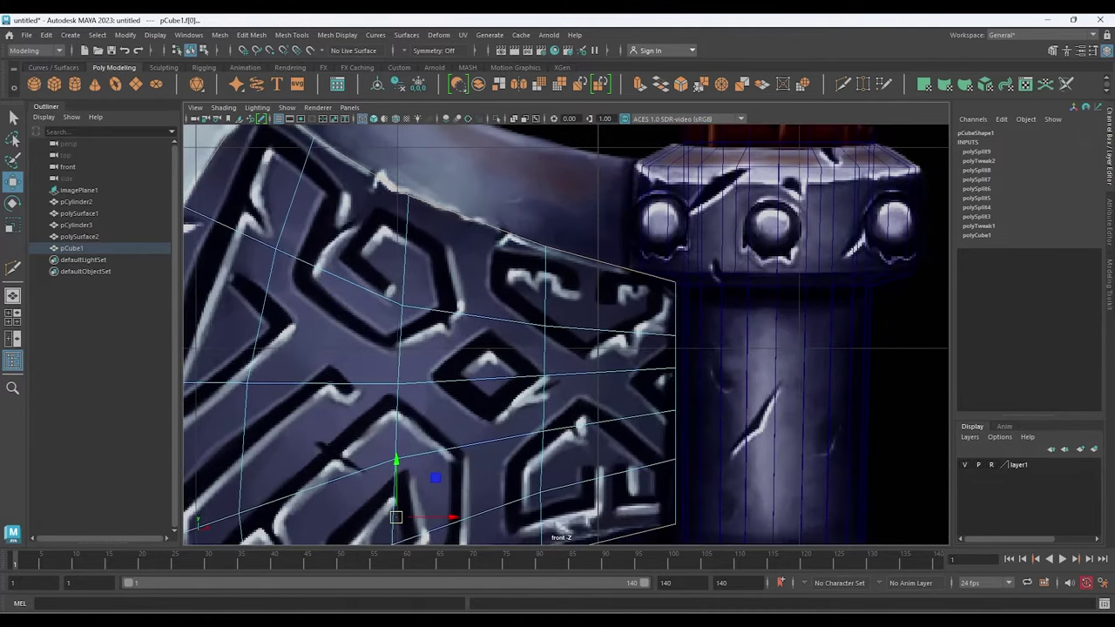
key(a)
scroll(575, 326, up, 1)
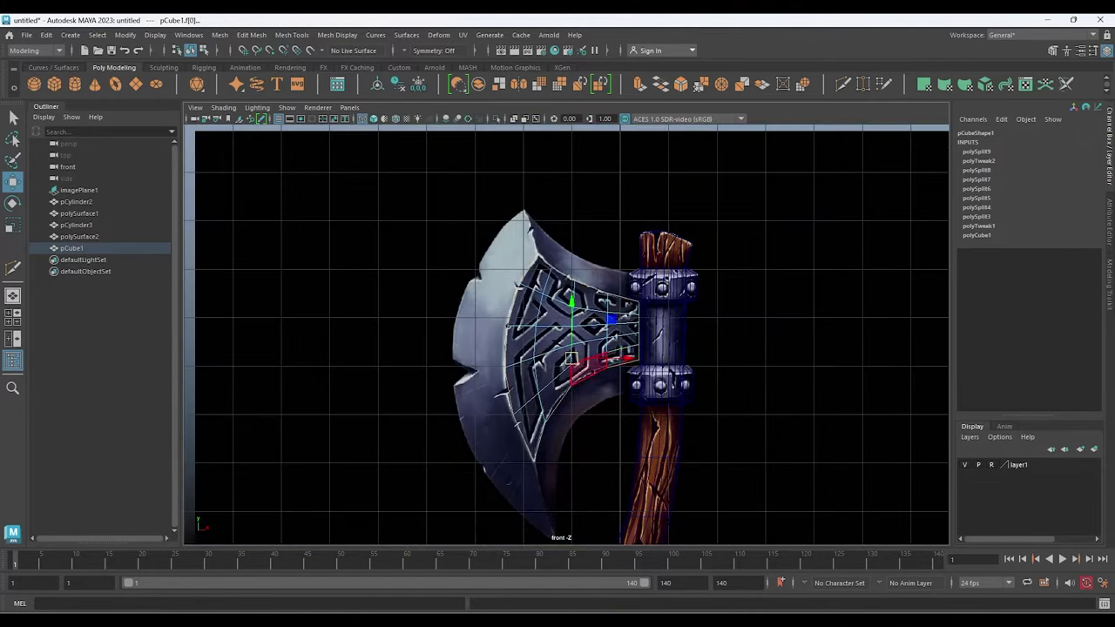
scroll(574, 326, up, 2)
scroll(575, 327, up, 2)
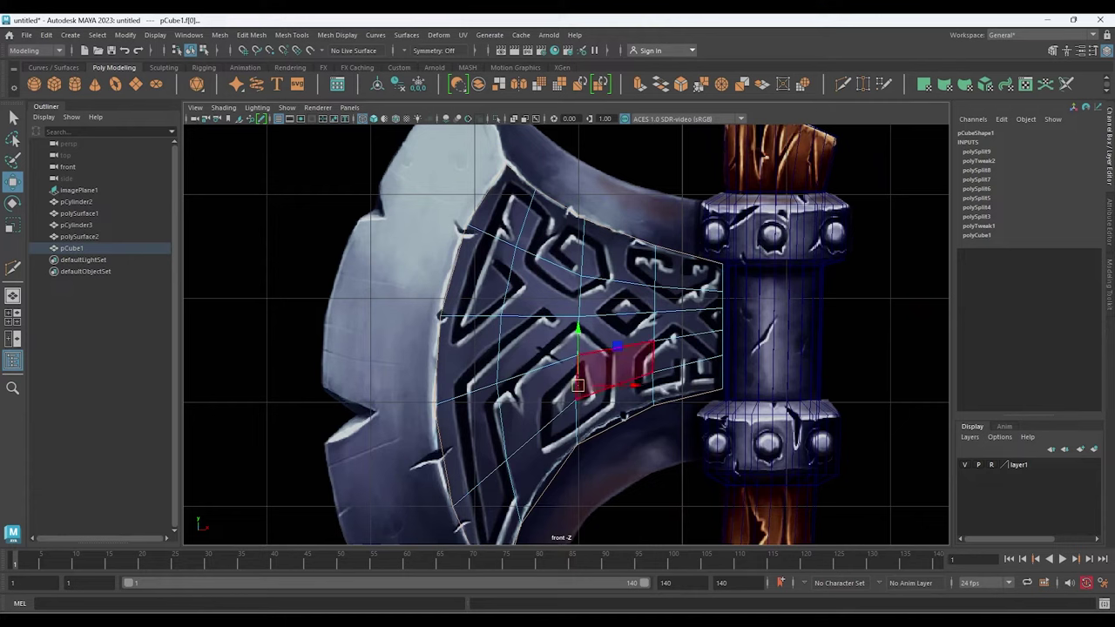
Extrude the blade face with thickness 0.58 and offset 0.13, then inspect it in perspective
key(ctrl+e)
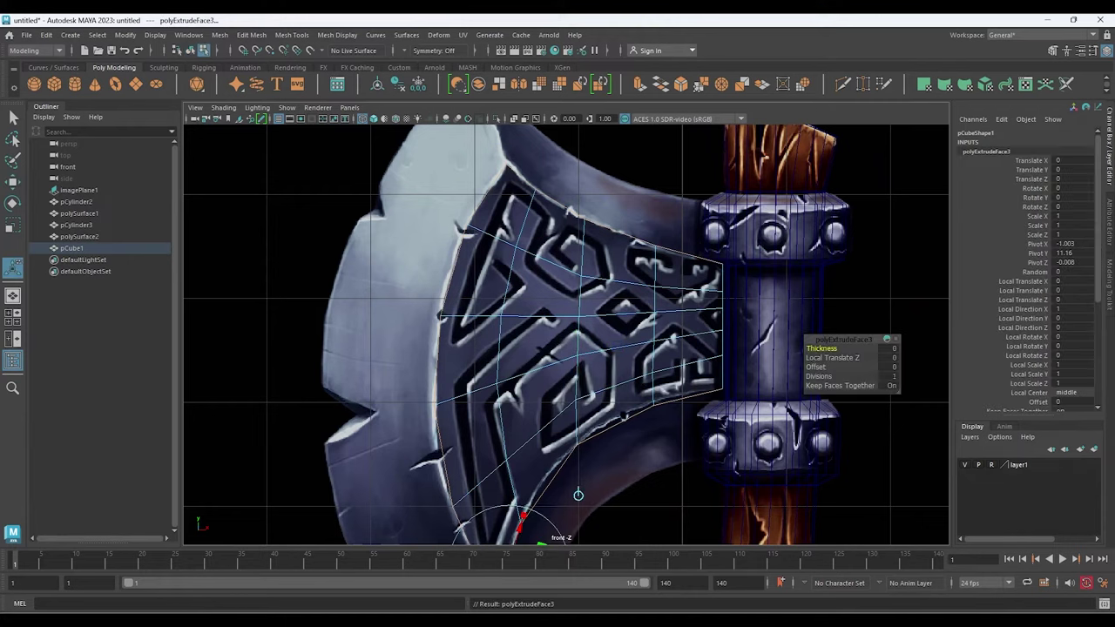
middle_drag(578, 495, 640, 494)
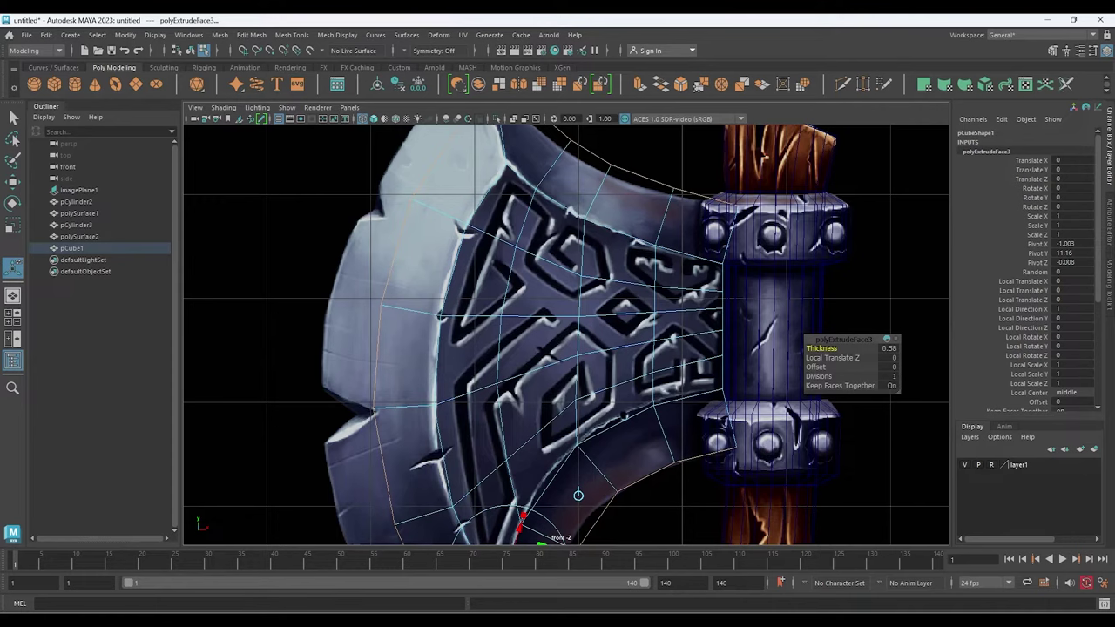
alt+drag(688, 378, 542, 386)
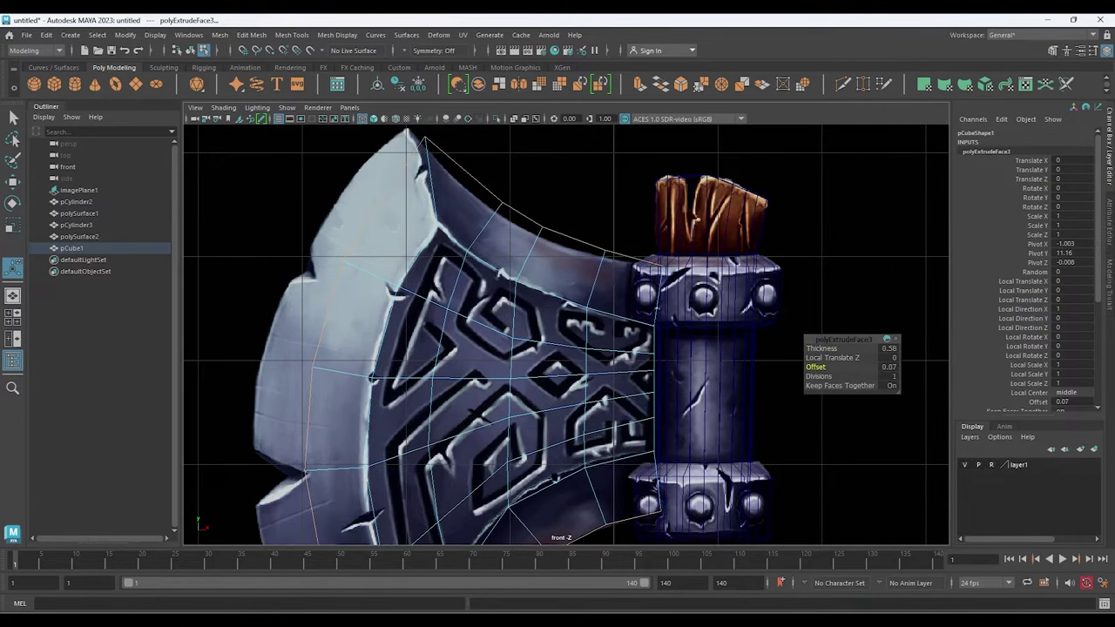
key(space)
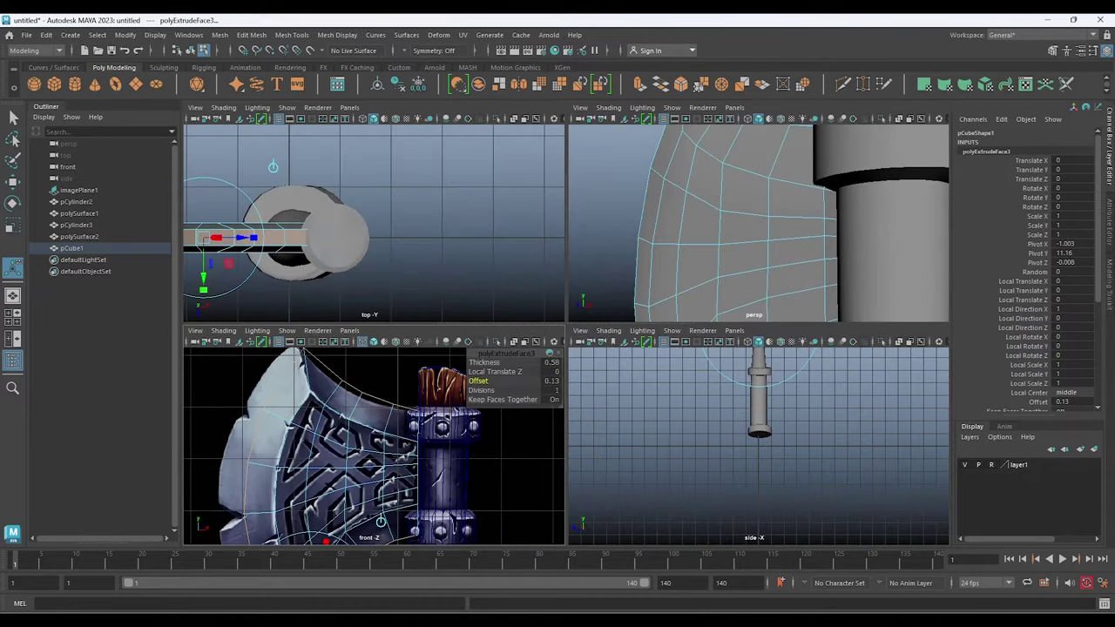
key(space)
mouse_move(558, 348)
alt+mouse_down()
mouse_move(540, 366)
mouse_move(522, 466)
mouse_move(559, 533)
mouse_move(598, 448)
mouse_move(537, 461)
mouse_move(531, 503)
mouse_move(535, 458)
mouse_move(580, 540)
alt+mouse_up()
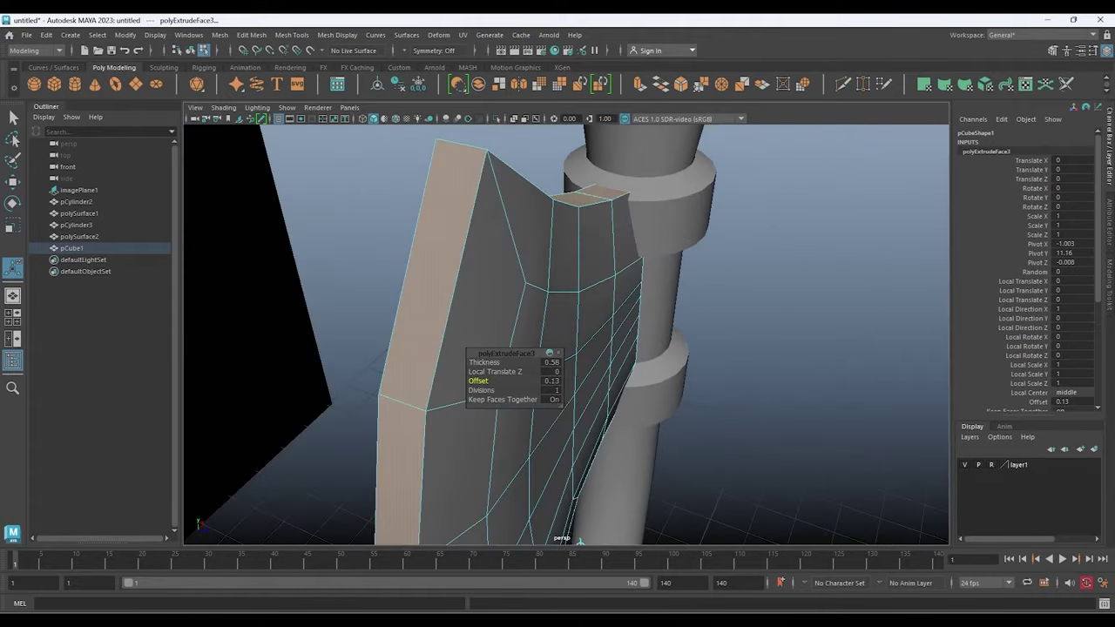
With the Move tool in the front view, select vertex pairs along the blade's top and outer edges
key(w)
key(space)
key(space)
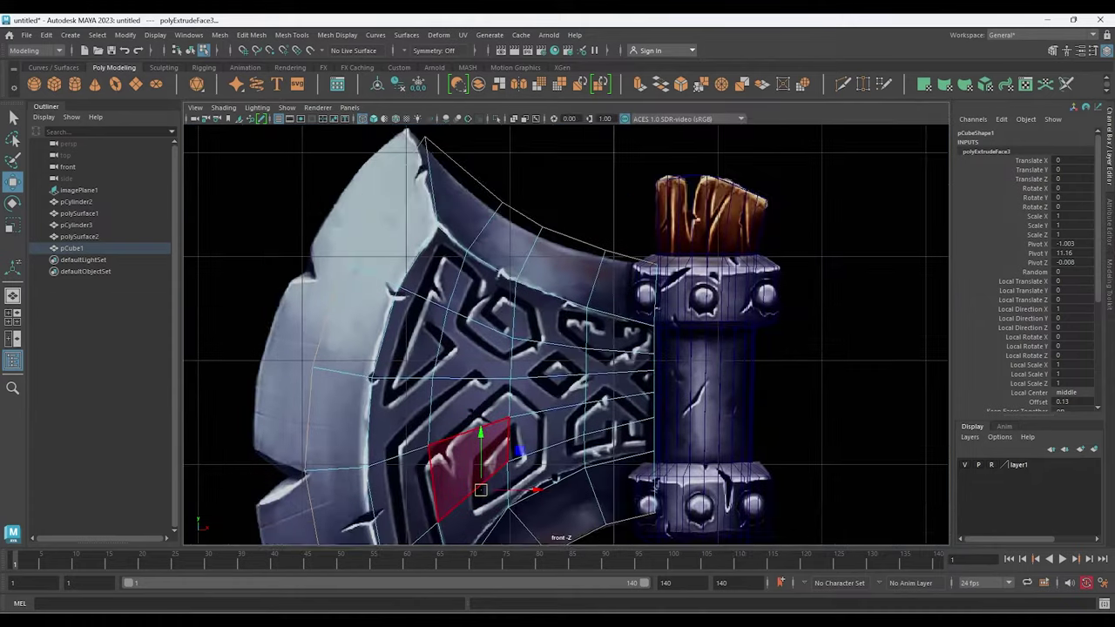
alt+middle_drag(466, 470, 541, 396)
alt+middle_drag(566, 348, 479, 513)
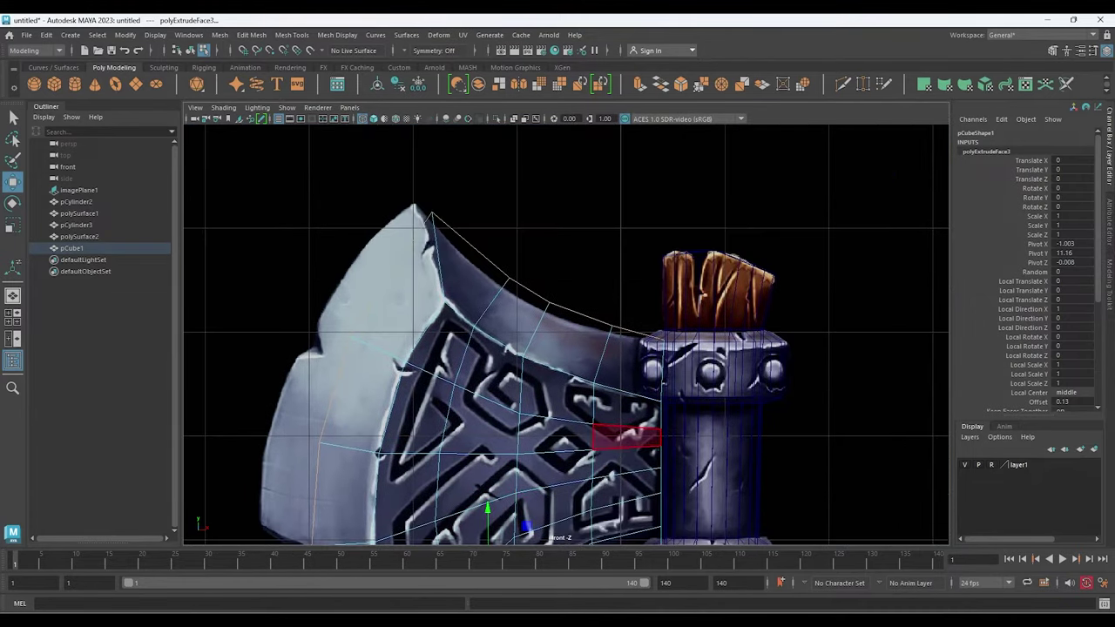
scroll(566, 349, up, 2)
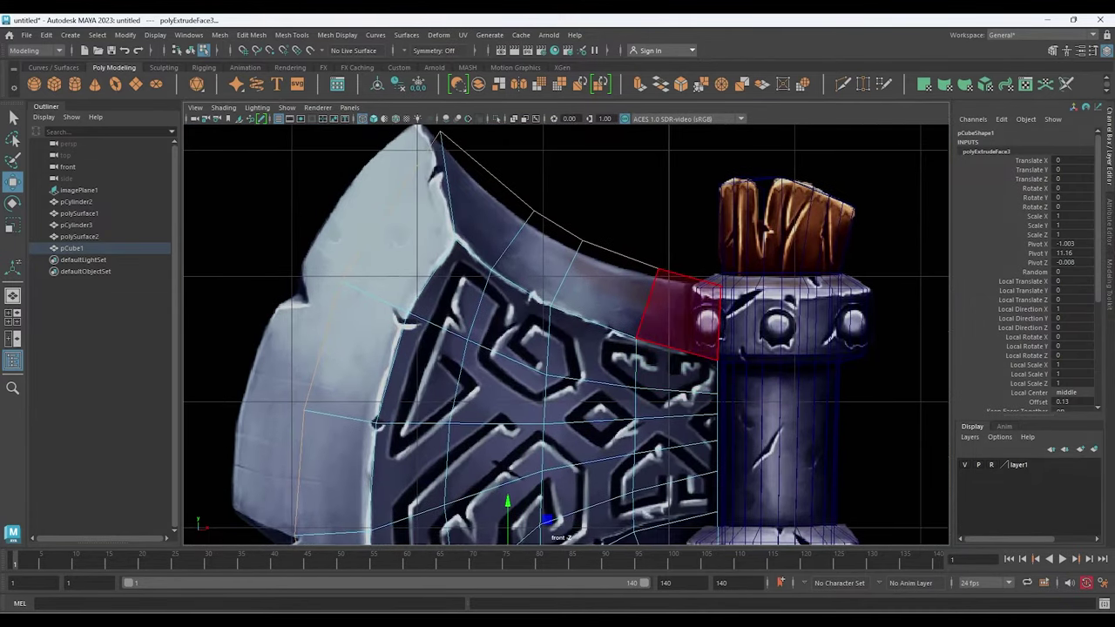
right_drag(714, 309, 727, 263)
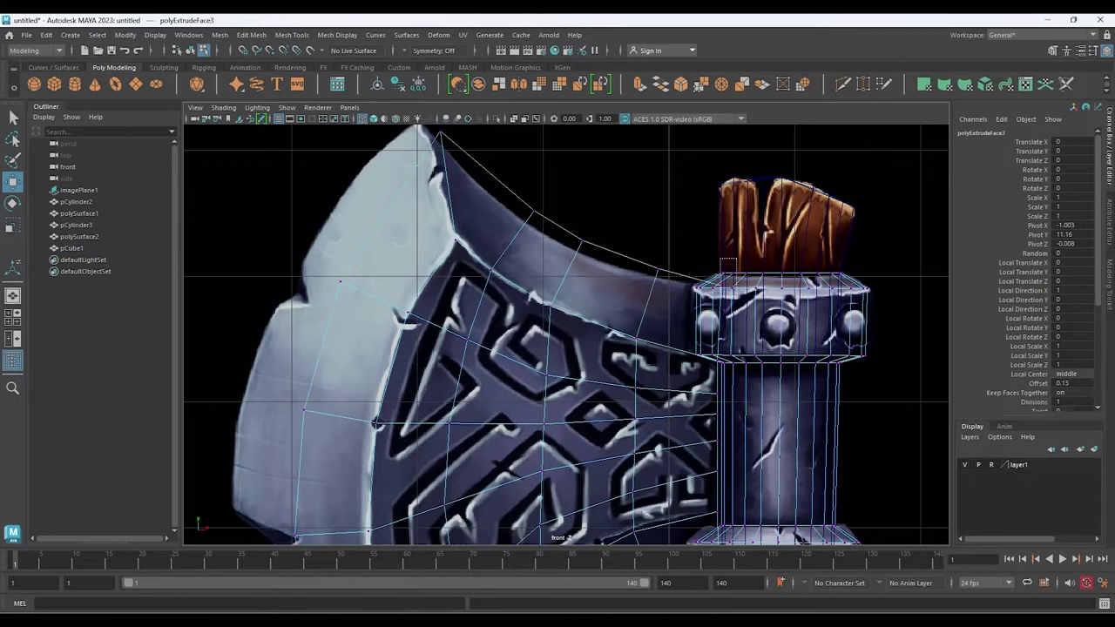
scroll(566, 261, up, 3)
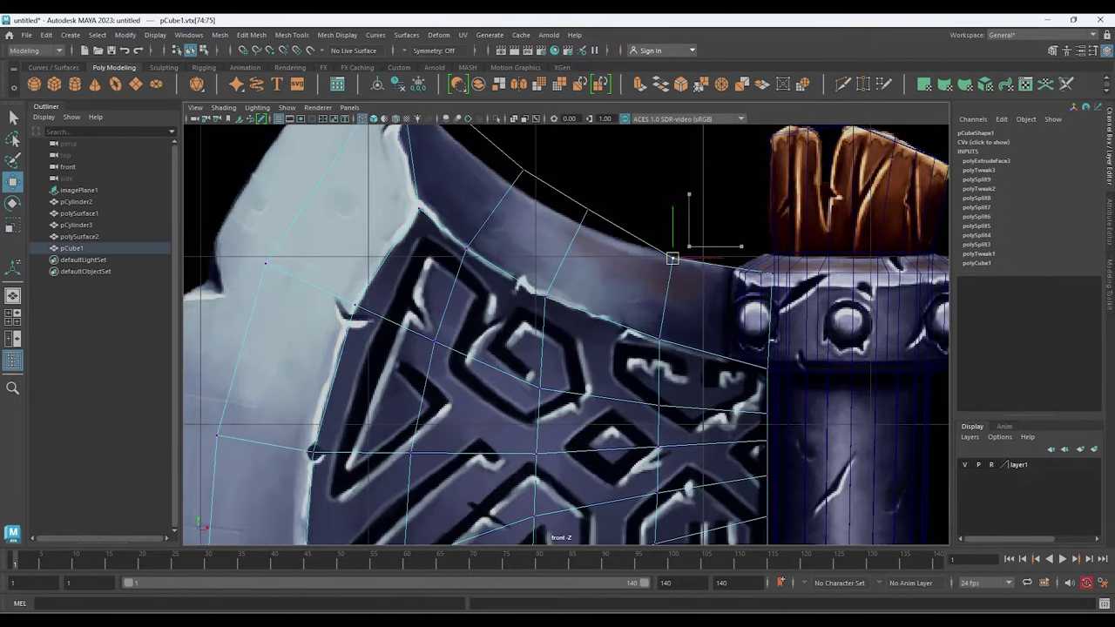
drag(671, 251, 568, 219)
mouse_move(569, 222)
alt+middle_down()
mouse_move(826, 418)
mouse_move(671, 354)
alt+middle_up()
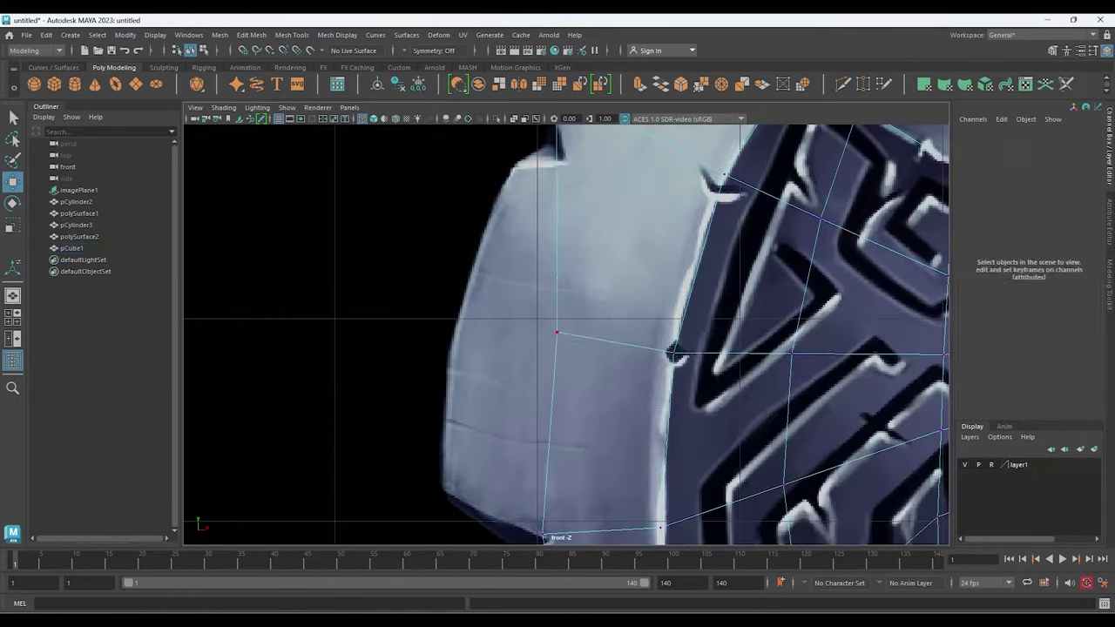
click(564, 312)
Select the blade-tip vertex and move an edge vertex pair onto the painted edge
alt+middle_drag(564, 312, 609, 174)
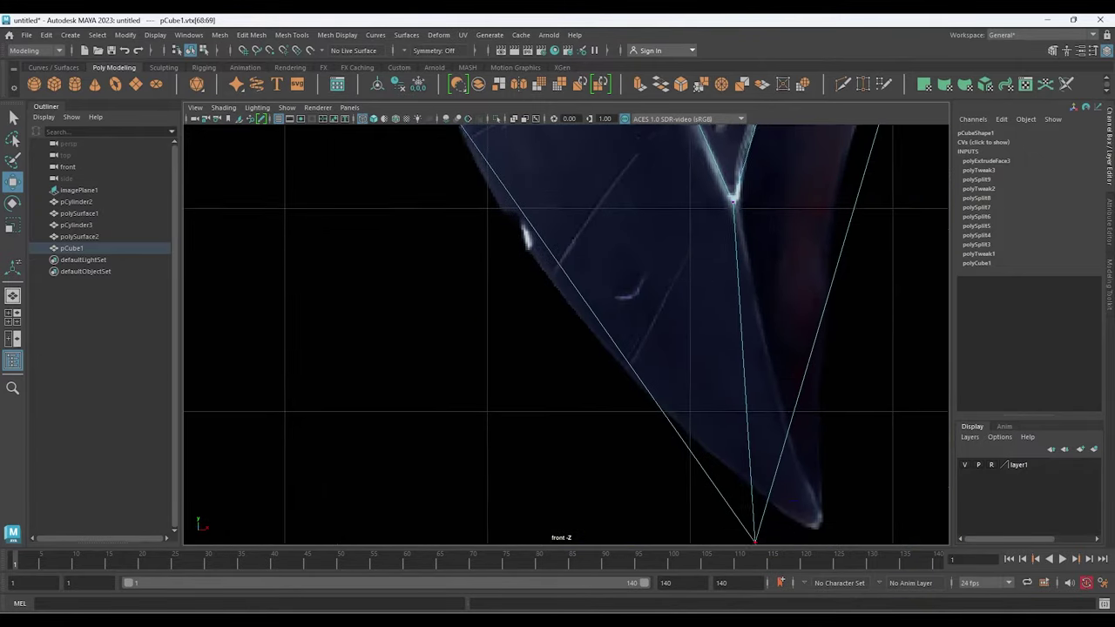
click(654, 497)
scroll(654, 496, down, 3)
scroll(523, 305, up, 3)
scroll(522, 305, up, 2)
click(530, 294)
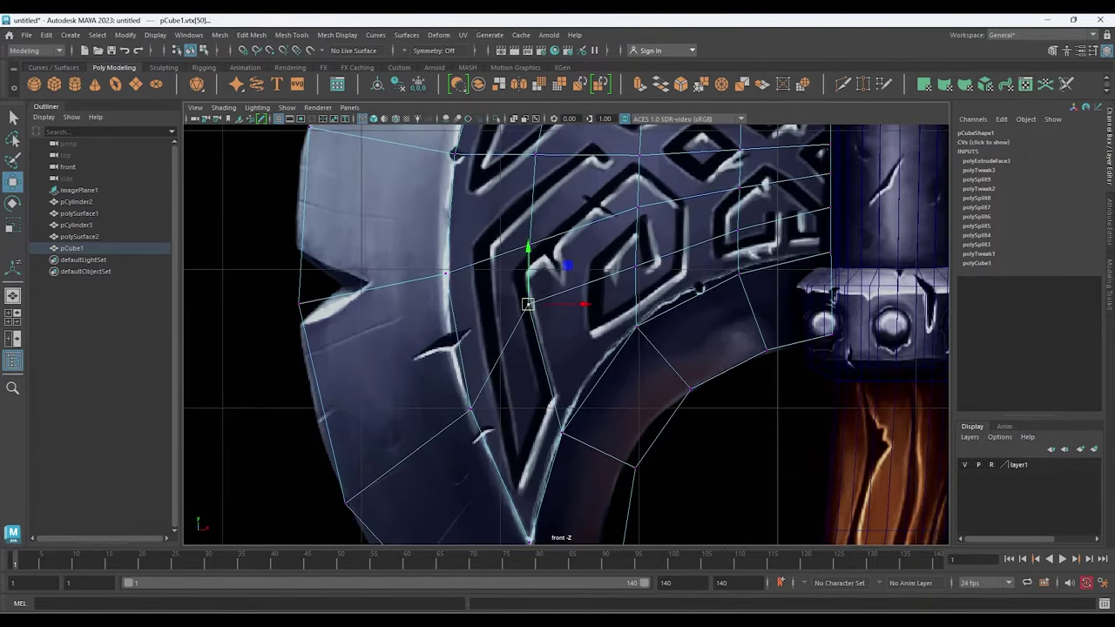
drag(529, 294, 455, 364)
Move a vertex on the blade's outer edge onto the painted outline
alt+middle_drag(471, 357, 507, 265)
drag(347, 349, 438, 450)
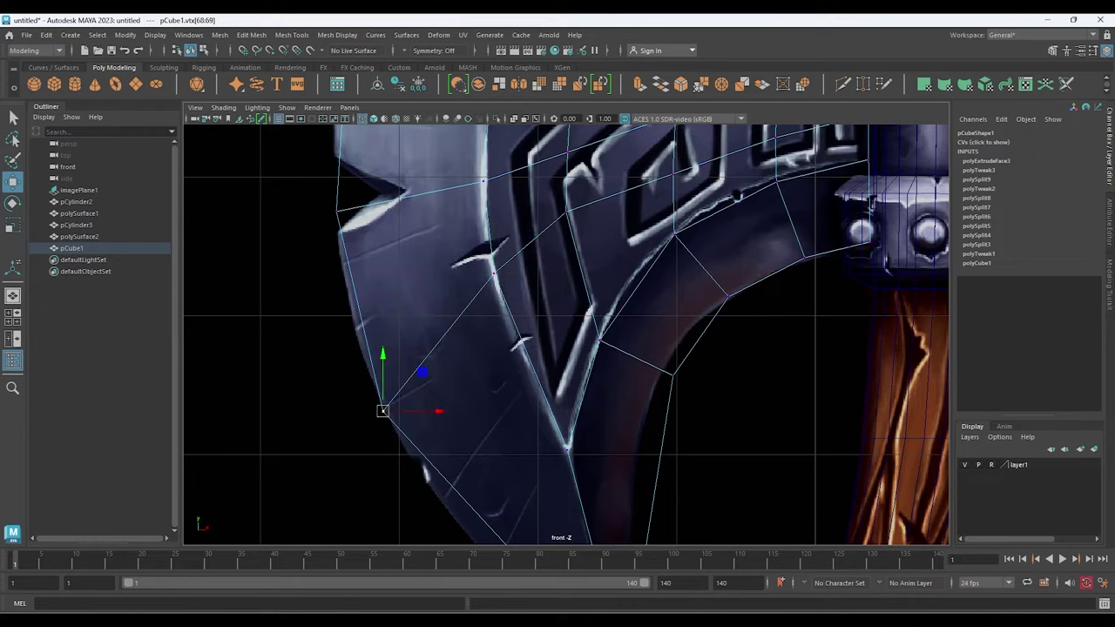
drag(381, 411, 360, 360)
scroll(360, 360, up, 3)
click(583, 296)
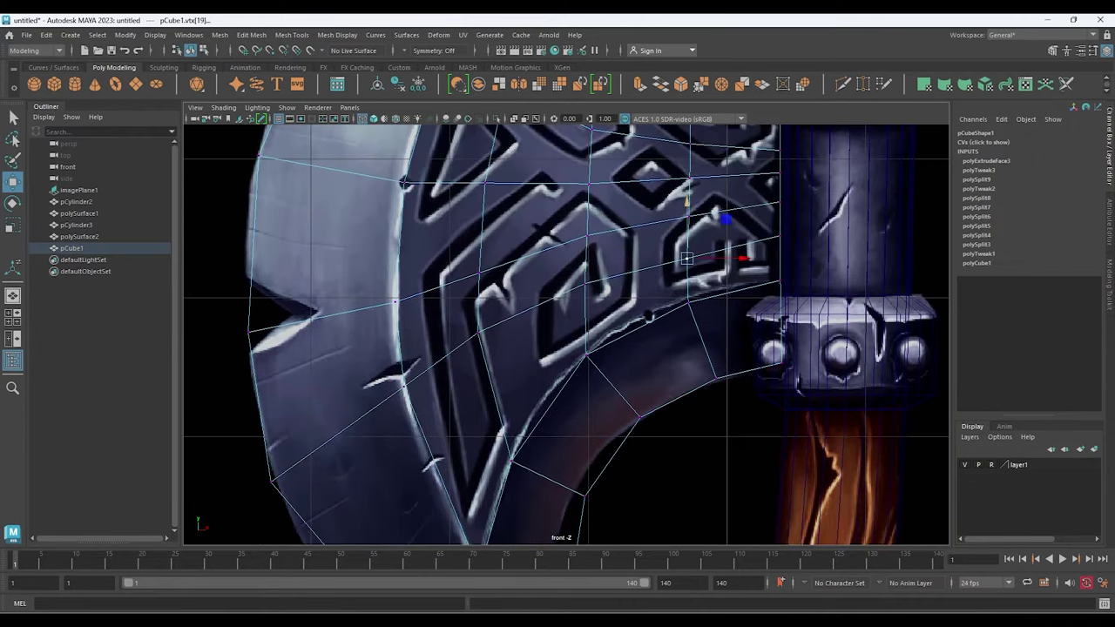
Move the vertex pair on the lower blade curve onto the painted edge
alt+middle_drag(821, 236, 777, 102)
key(y)
drag(379, 315, 403, 339)
key(w)
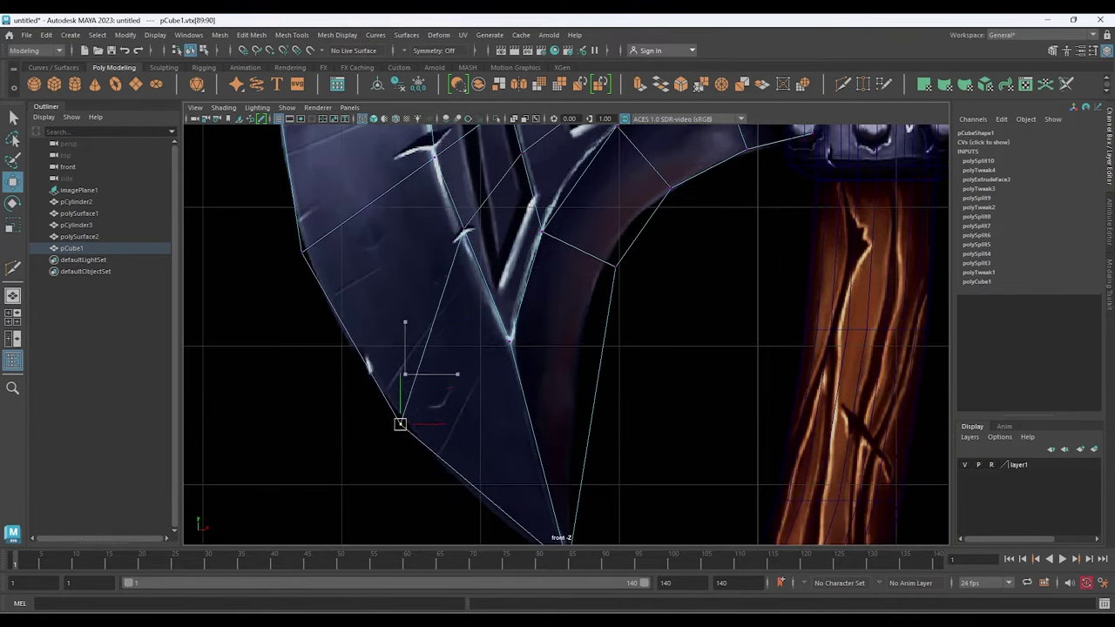
alt+middle_drag(531, 461, 513, 410)
drag(513, 410, 566, 385)
scroll(566, 385, down, 3)
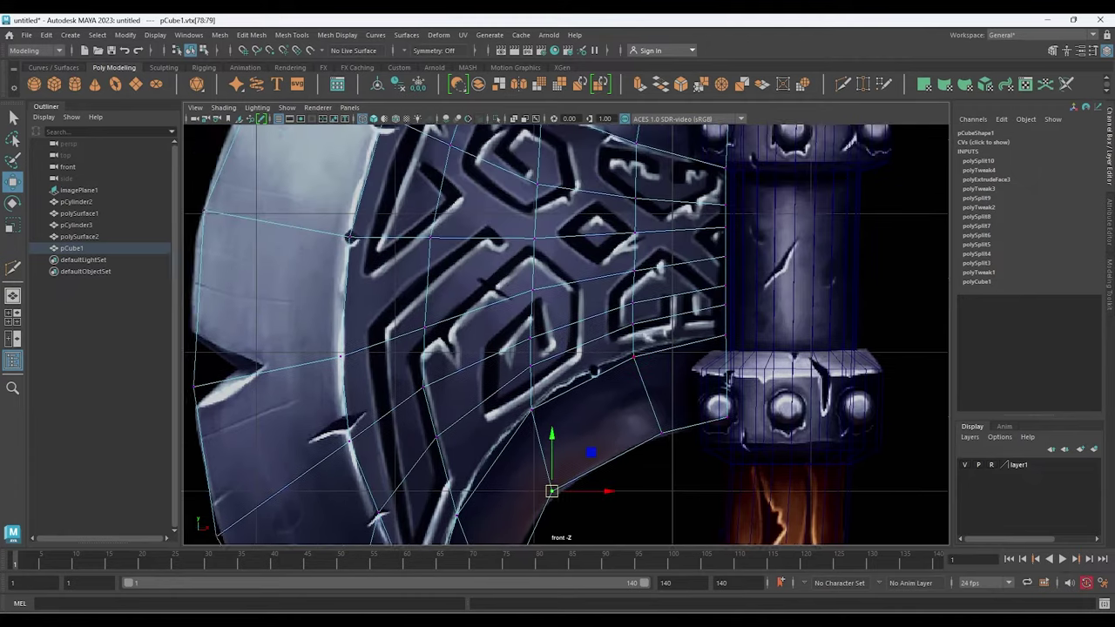
scroll(566, 385, down, 3)
scroll(554, 440, up, 3)
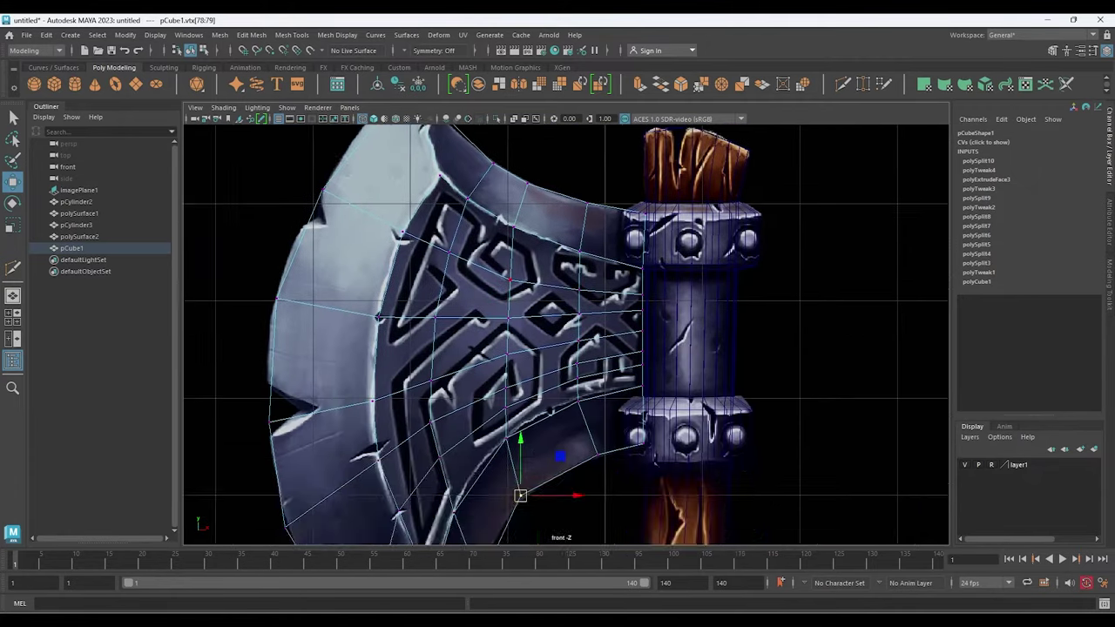
Fit the upper-corner and inner-curve blade vertices onto the reference outline
key(space)
key(space)
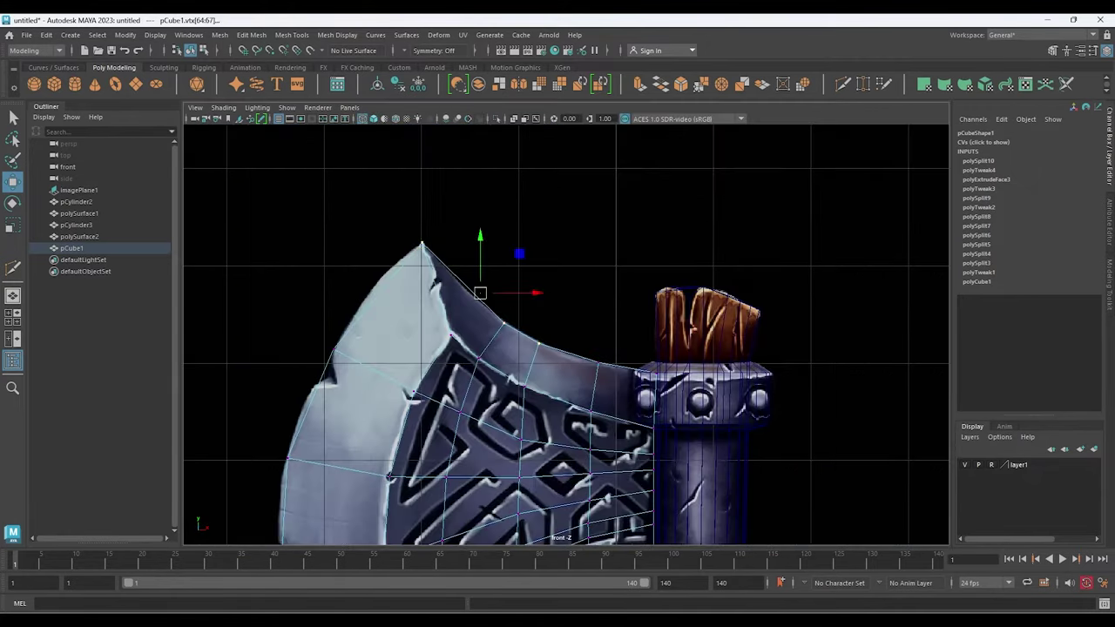
drag(527, 327, 560, 361)
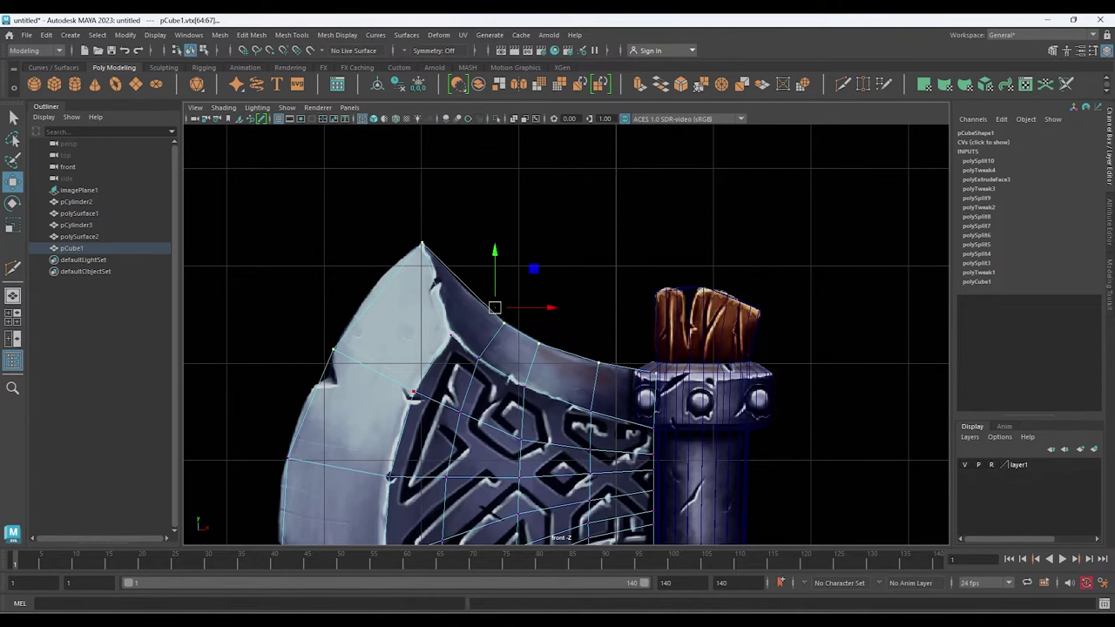
alt+middle_drag(566, 366, 653, 148)
alt+middle_drag(566, 366, 545, 243)
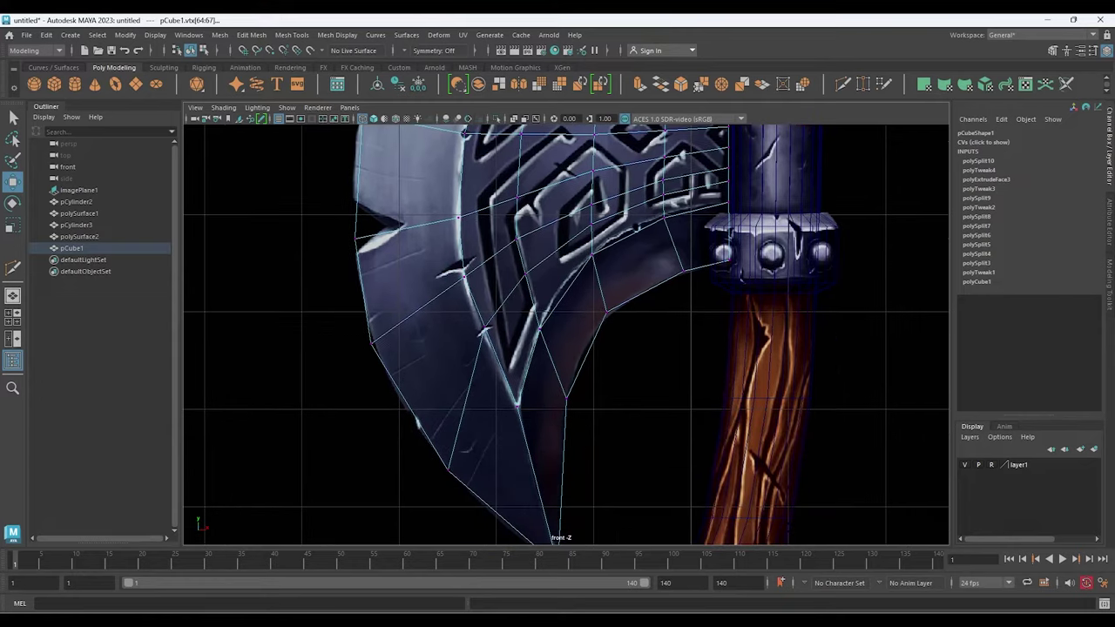
alt+drag(566, 366, 592, 348)
mouse_move(566, 366)
alt+middle_down()
mouse_move(410, 201)
mouse_move(451, 340)
alt+middle_up()
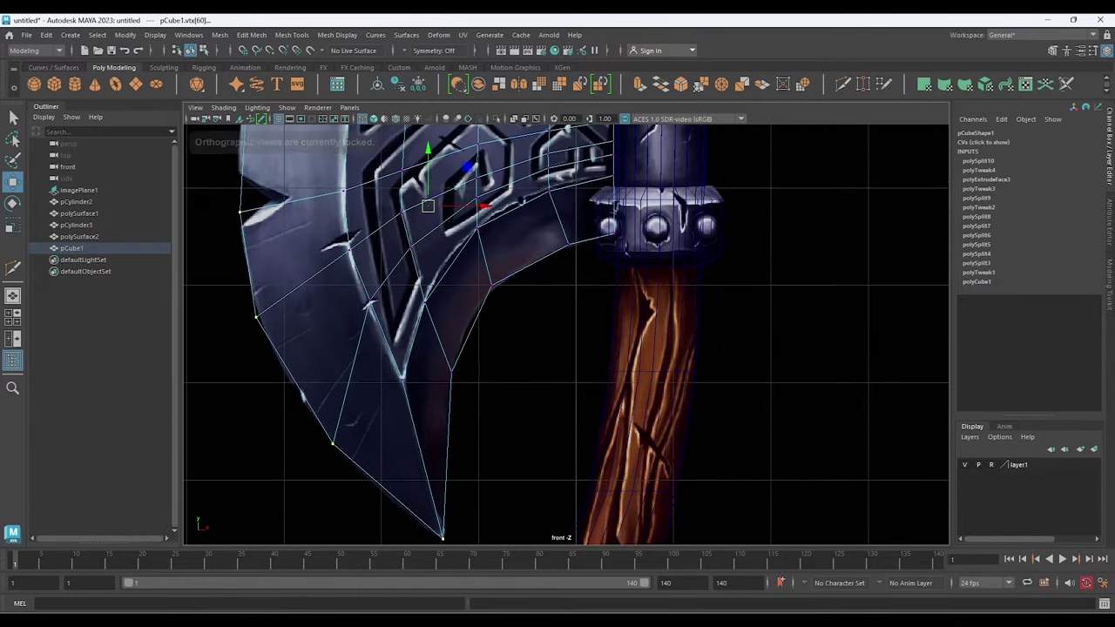
drag(503, 258, 519, 298)
alt+middle_drag(566, 366, 566, 393)
In perspective, slide the blade's inner edge vertices closer to the handle
key(space)
key(space)
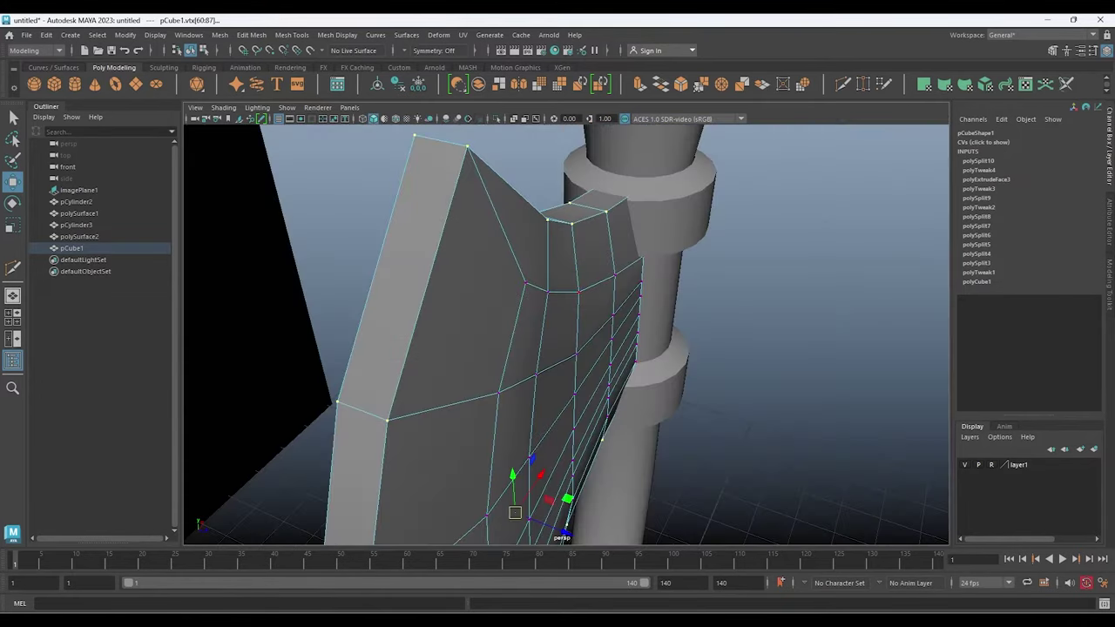
alt+drag(566, 366, 610, 331)
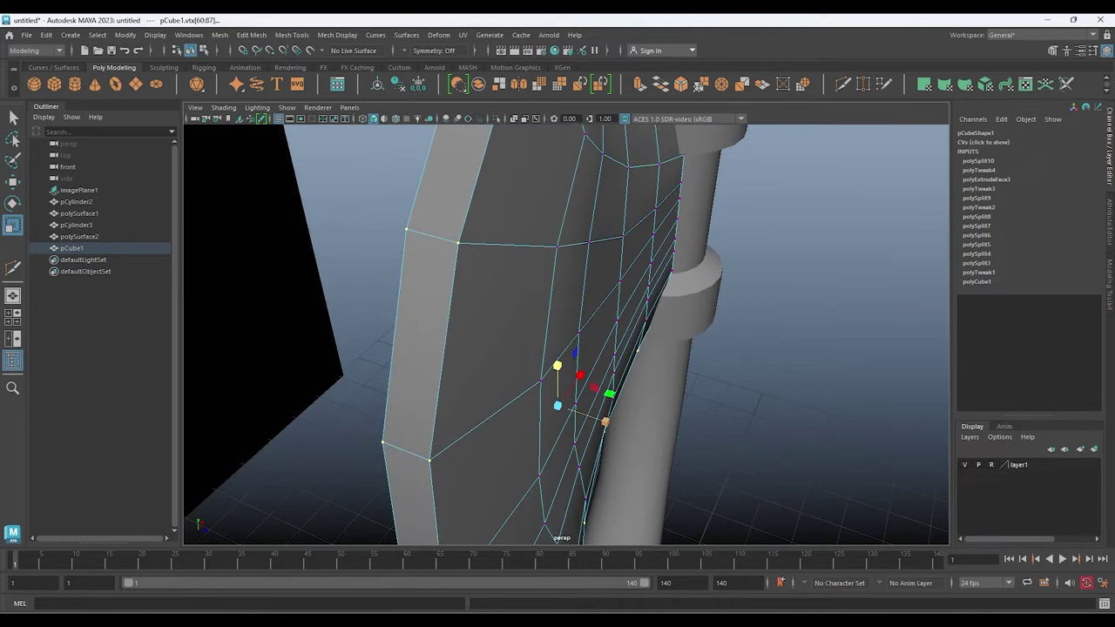
drag(557, 366, 559, 406)
mouse_move(566, 348)
alt+mouse_down()
mouse_move(522, 366)
mouse_move(558, 331)
mouse_move(540, 366)
alt+mouse_up()
key(w)
Back in front view, return the blade to object mode and check it against the painted reference
key(space)
key(space)
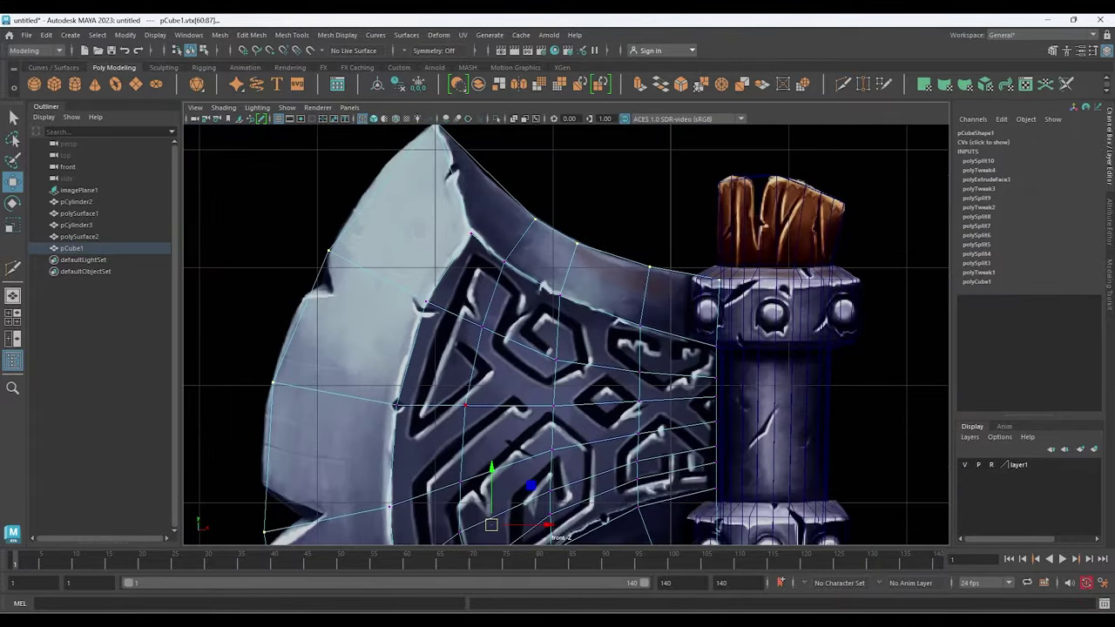
mouse_move(566, 348)
alt+middle_down()
mouse_move(582, 436)
mouse_move(583, 396)
alt+middle_up()
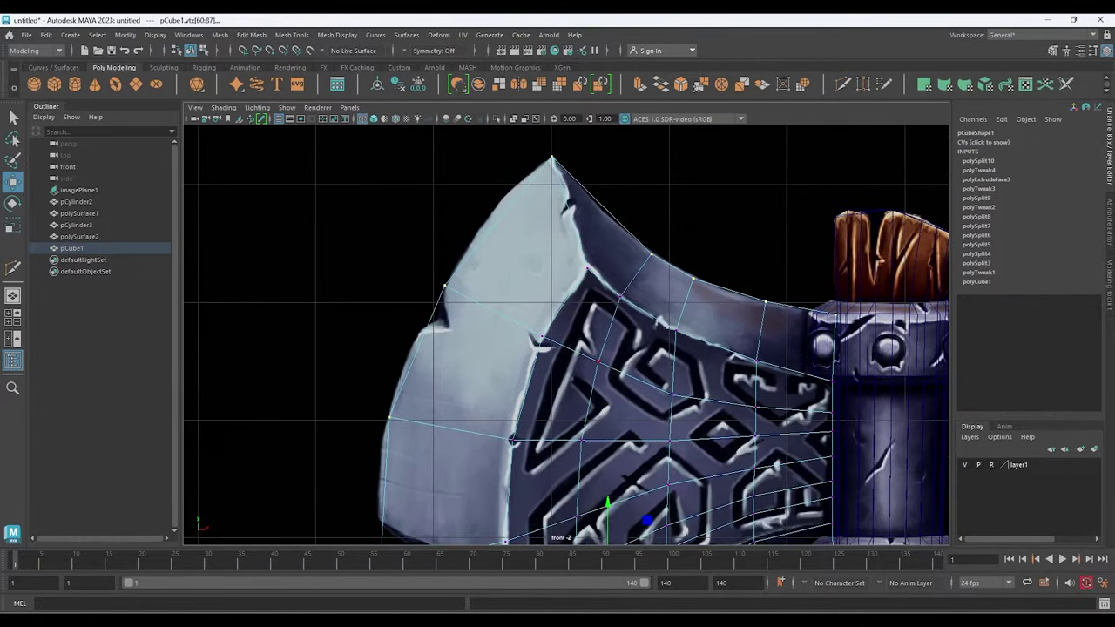
right_drag(540, 280, 596, 264)
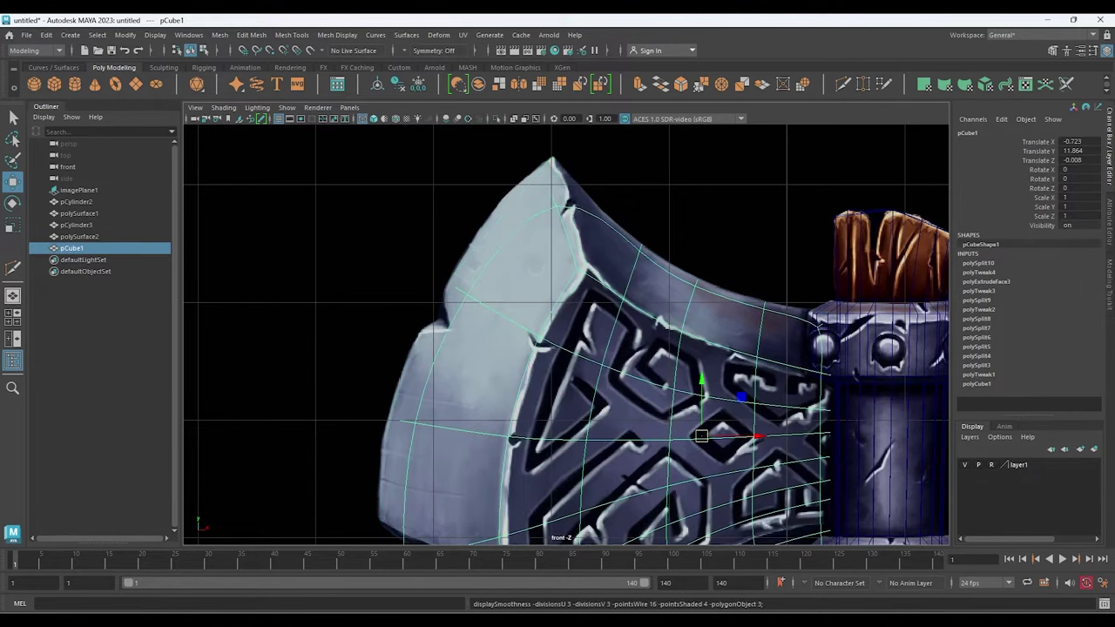
scroll(566, 334, down, 6)
scroll(566, 335, up, 2)
scroll(566, 334, up, 1)
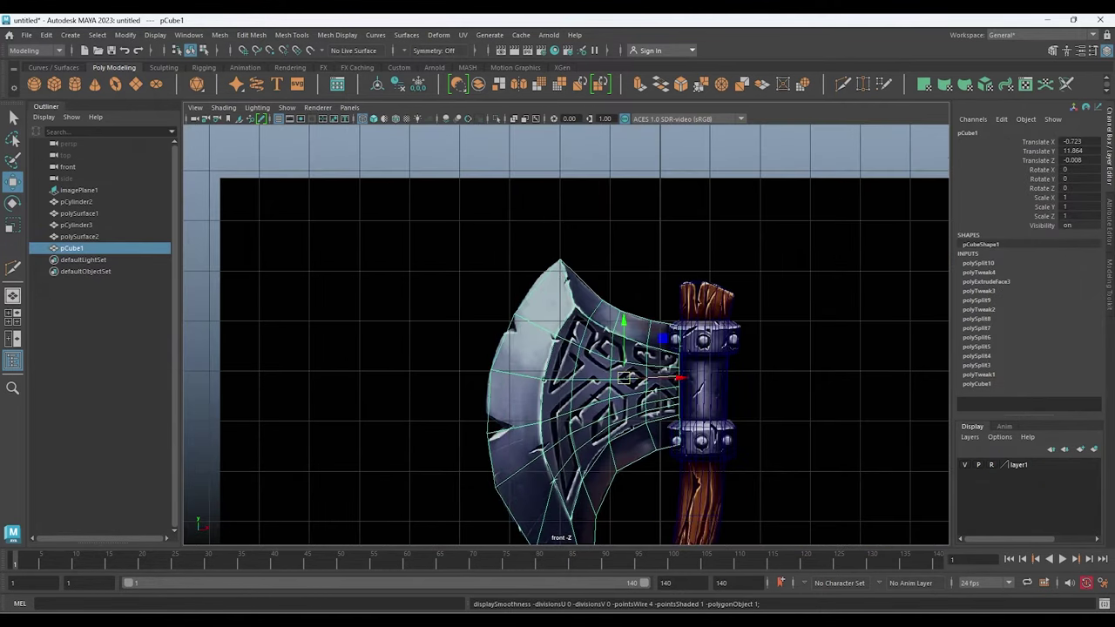
scroll(566, 335, up, 1)
scroll(566, 335, up, 1)
scroll(566, 335, up, 2)
scroll(566, 334, up, 1)
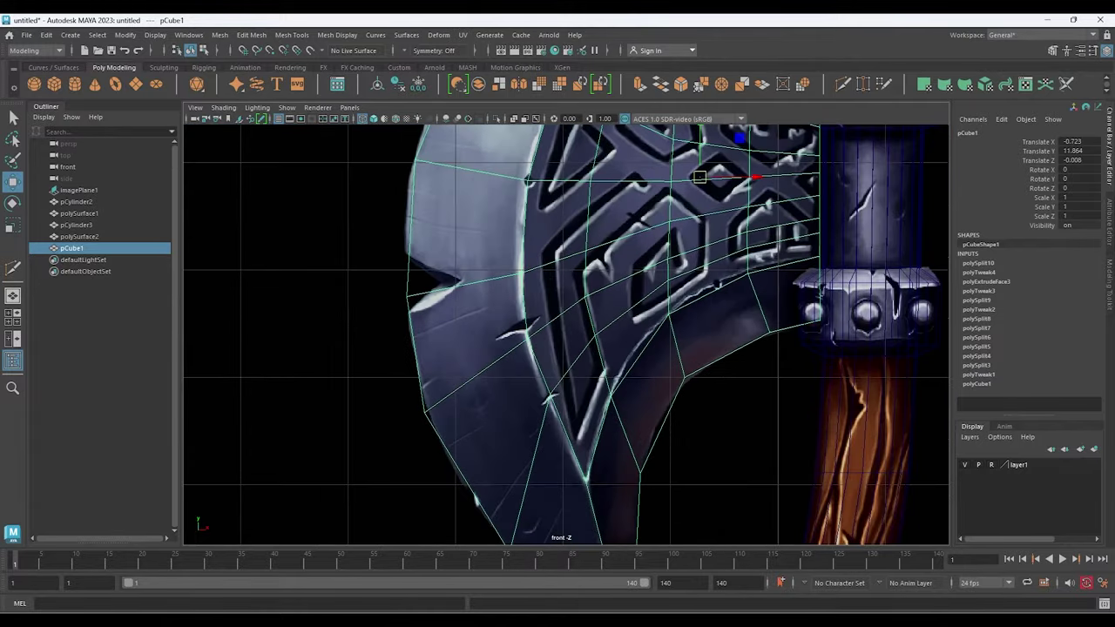
scroll(566, 335, up, 1)
click(547, 406)
Start a Multi-Cut on the lower blade and briefly preview the mesh smoothed
key(q)
alt+middle_drag(547, 406, 560, 328)
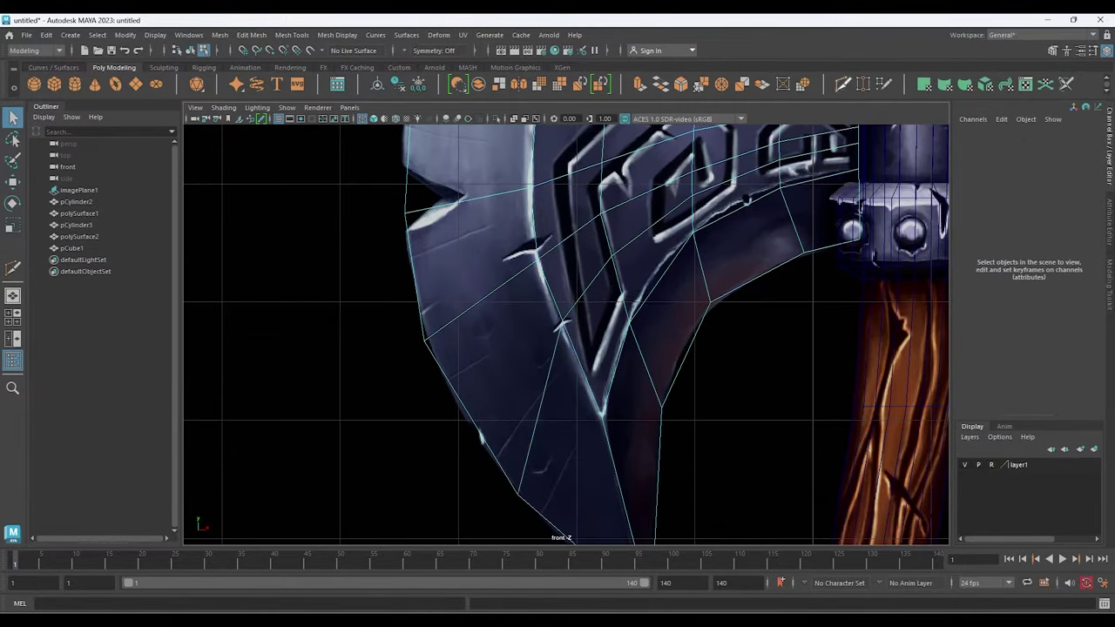
key(y)
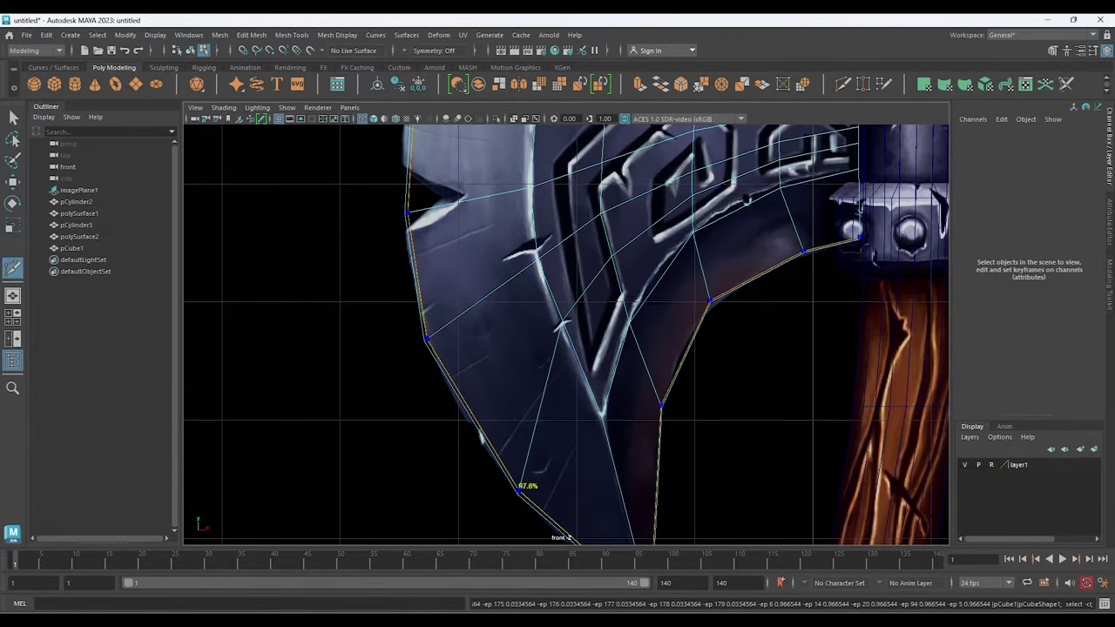
key(space)
key(space)
mouse_move(530, 462)
alt+mouse_down()
mouse_move(446, 395)
mouse_move(661, 262)
alt+mouse_up()
mouse_move(693, 217)
alt+mouse_down()
mouse_move(587, 368)
mouse_move(633, 364)
mouse_move(557, 348)
alt+mouse_up()
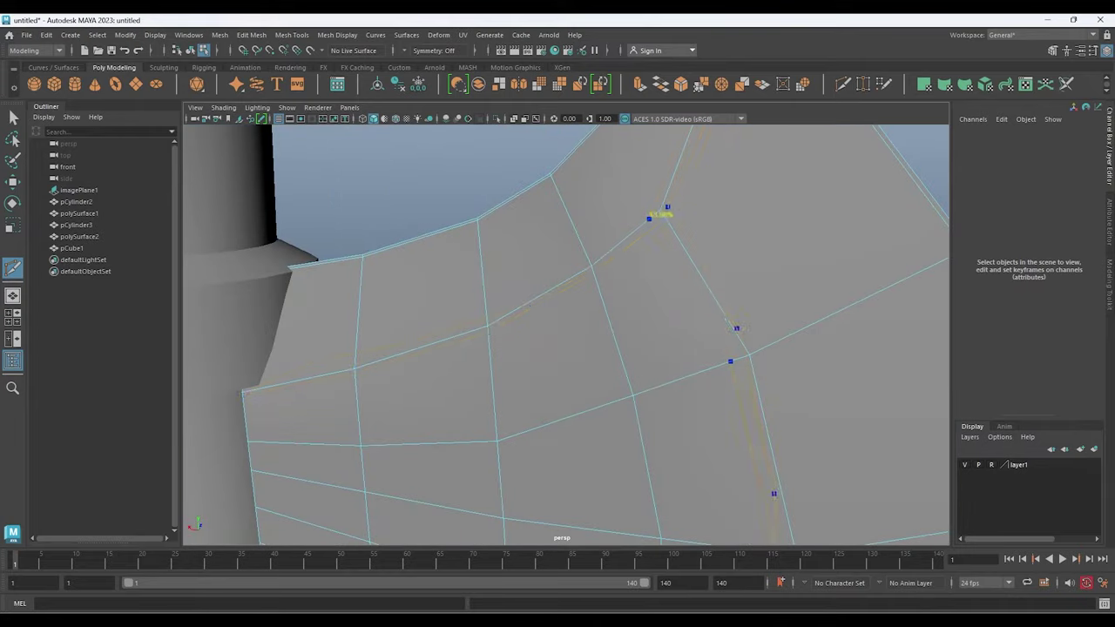
mouse_move(688, 261)
alt+mouse_down()
mouse_move(653, 352)
mouse_move(592, 355)
mouse_move(615, 372)
mouse_move(589, 338)
alt+mouse_up()
key(3)
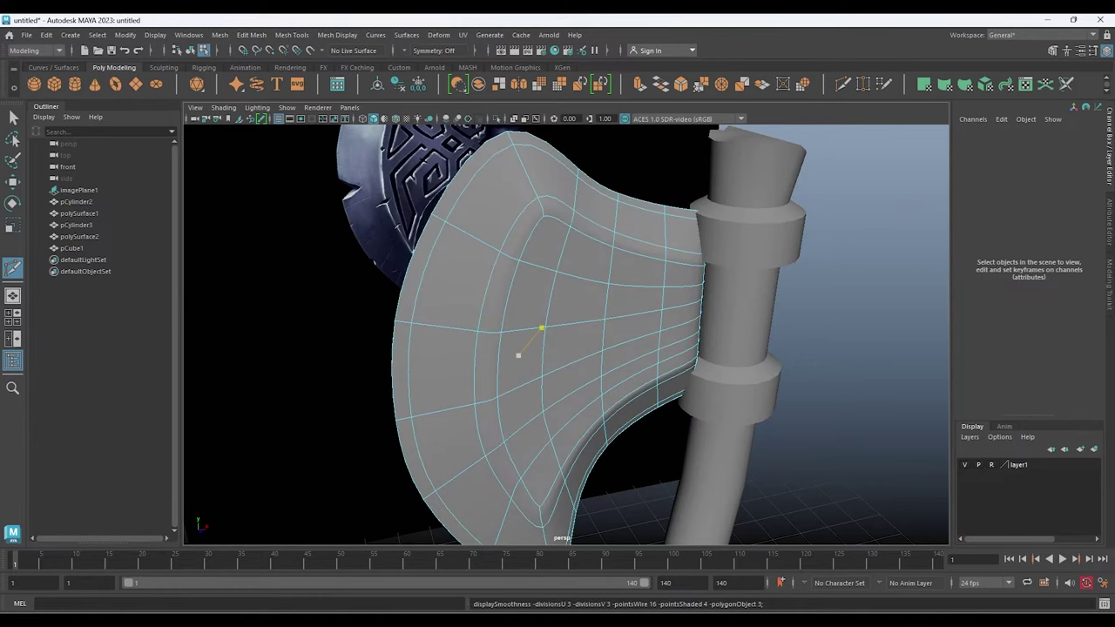
key(1)
Cut extra edges along the blade bevel, viewed from closer angles
scroll(509, 248, up, 3)
scroll(508, 240, up, 4)
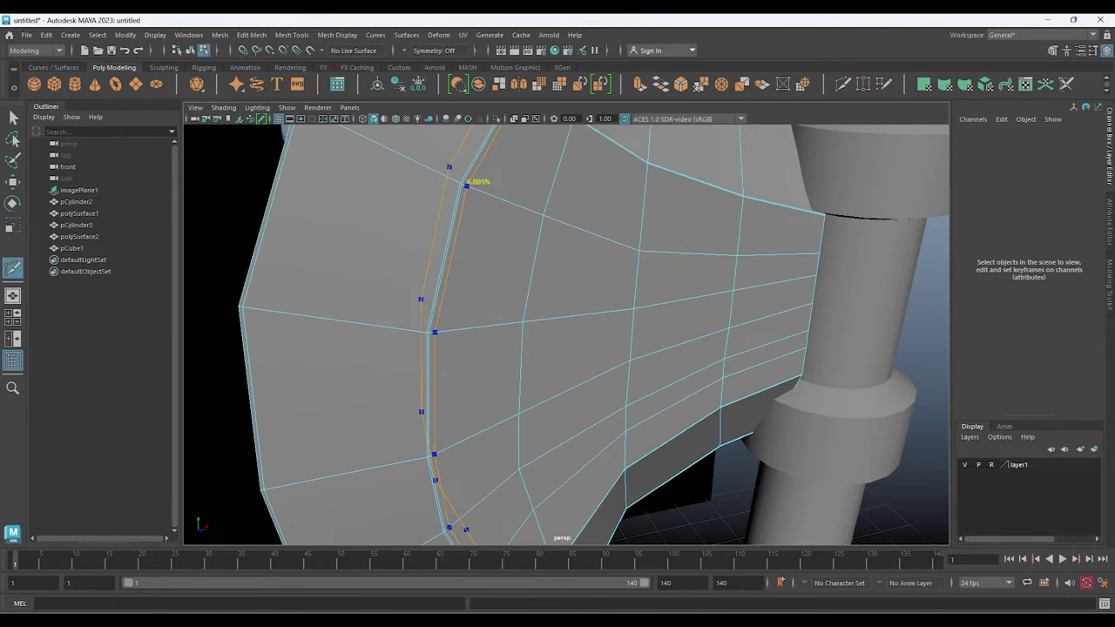
alt+drag(622, 316, 609, 298)
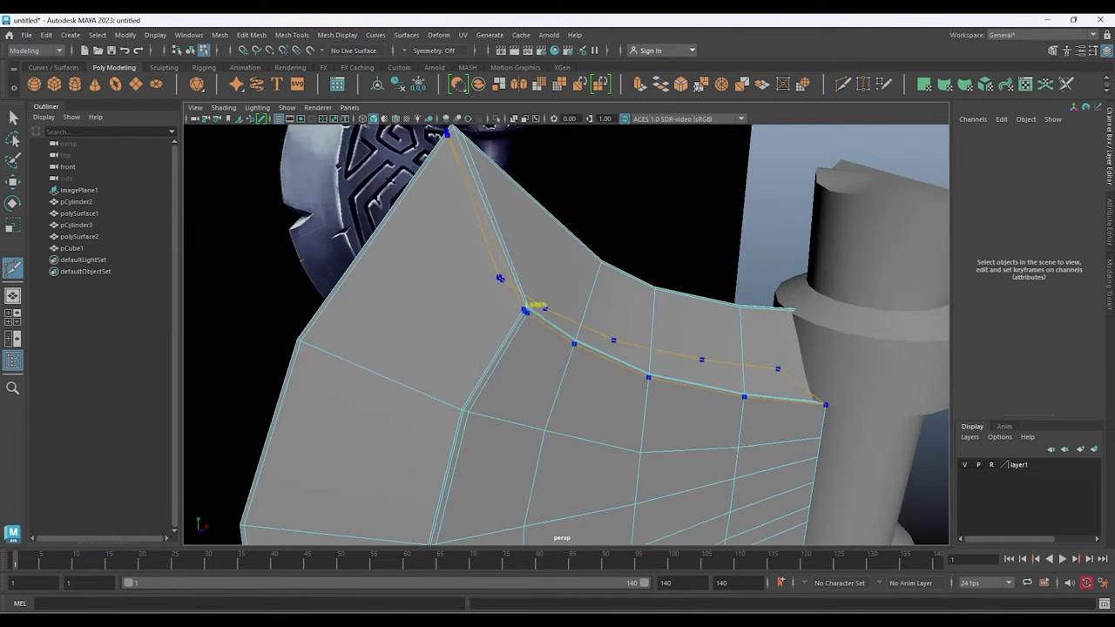
alt+drag(527, 307, 552, 344)
scroll(487, 381, up, 3)
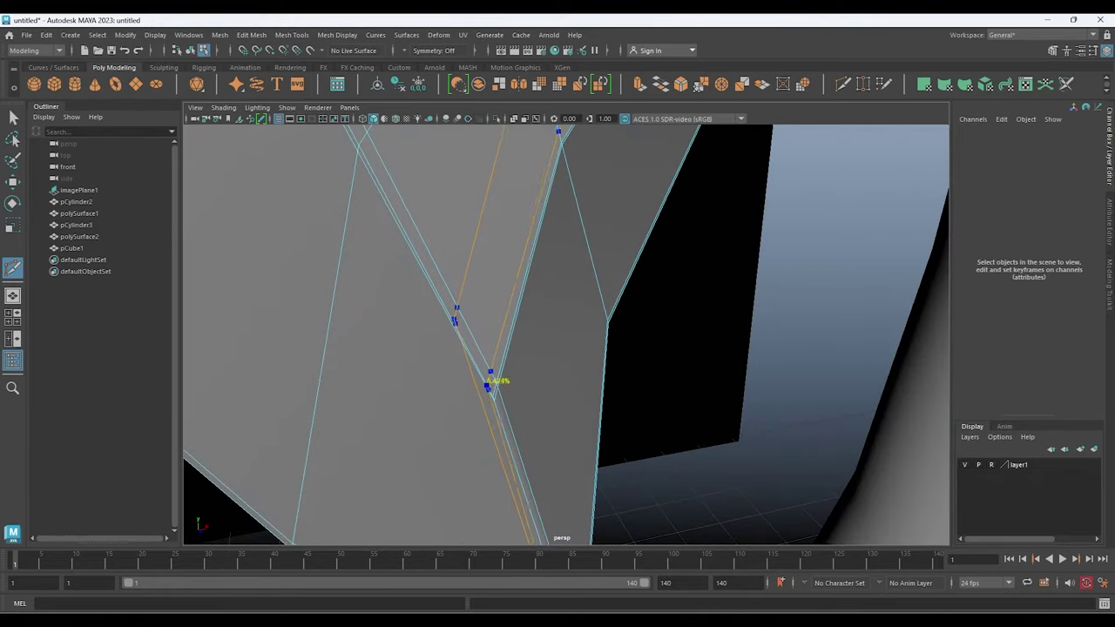
scroll(548, 390, up, 2)
mouse_move(548, 390)
alt+mouse_down()
mouse_move(488, 366)
mouse_move(523, 400)
alt+mouse_up()
key(w)
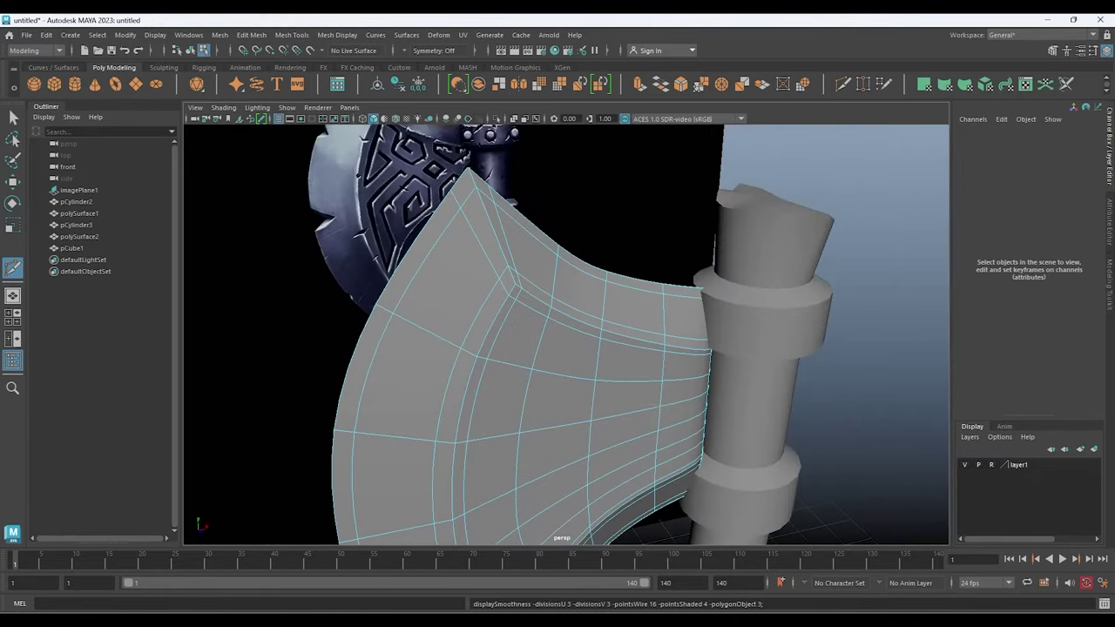
Choose Insert Edge Loop for the blade from an elevated view of the axe
mouse_move(558, 348)
alt+mouse_down()
mouse_move(488, 330)
mouse_move(522, 314)
mouse_move(617, 381)
mouse_move(575, 348)
mouse_move(522, 331)
mouse_move(592, 287)
alt+mouse_up()
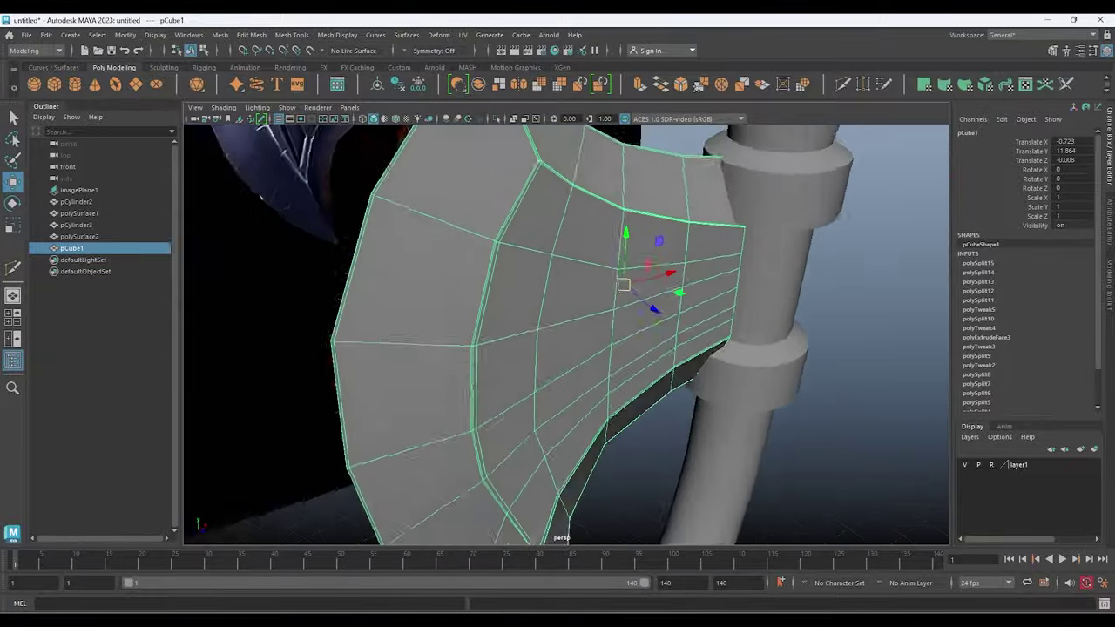
scroll(610, 275, up, 2)
shift+right_drag(671, 261, 645, 309)
Insert the new edge loop across the blade and pan the front view to the handle
click(566, 388)
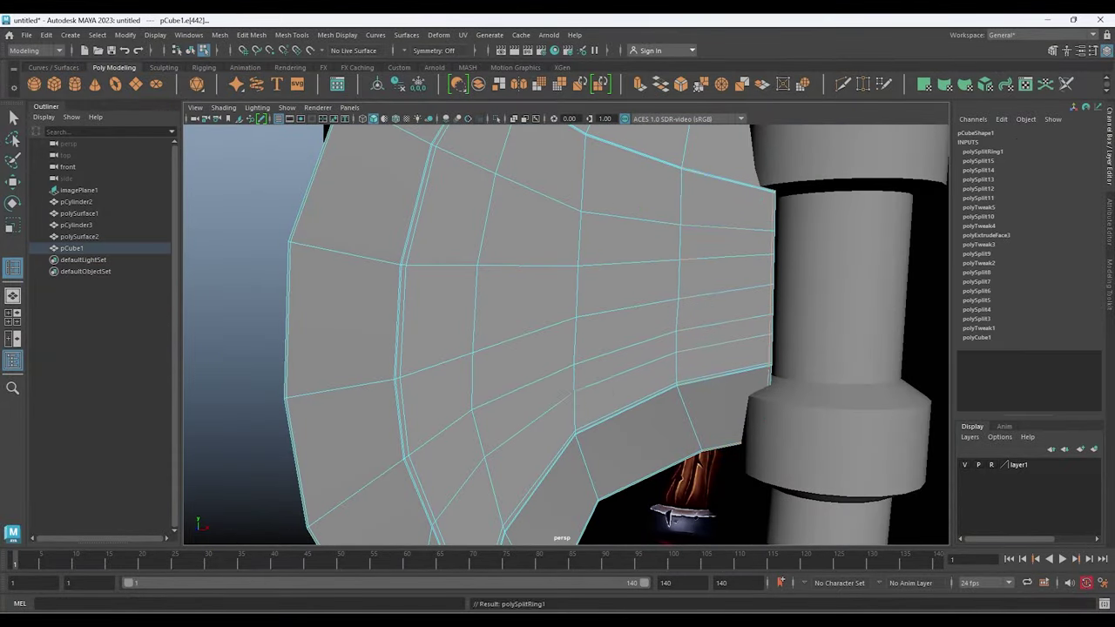
key(space)
alt+middle_drag(562, 326, 435, 361)
Select the blade vertices beside the handle collar to match the painted inner curve
click(460, 378)
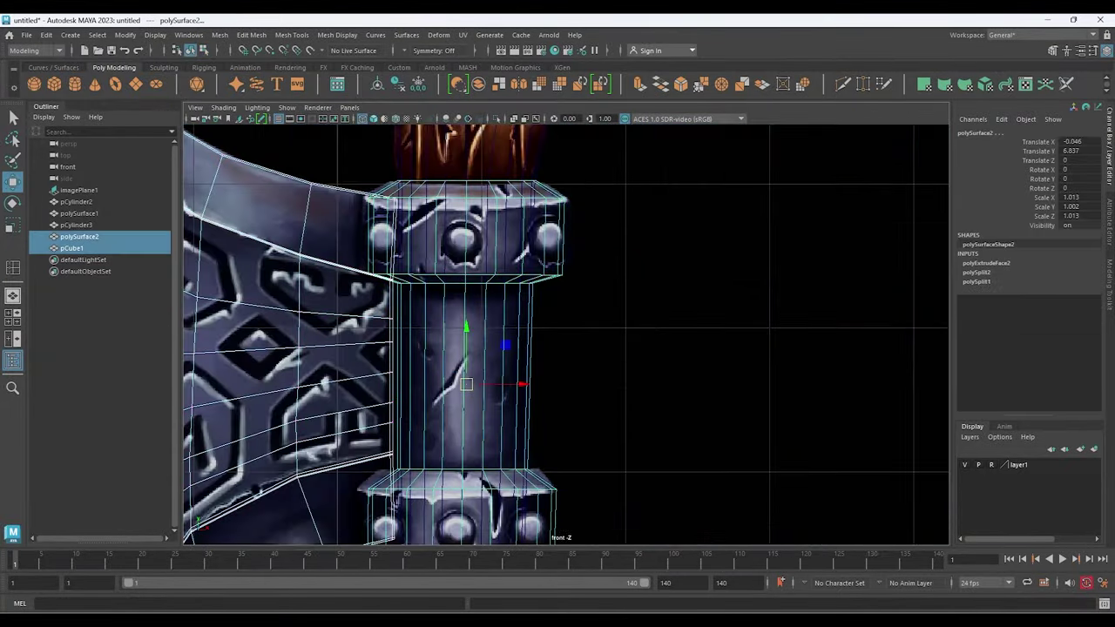
click(697, 366)
click(287, 348)
scroll(436, 305, up, 3)
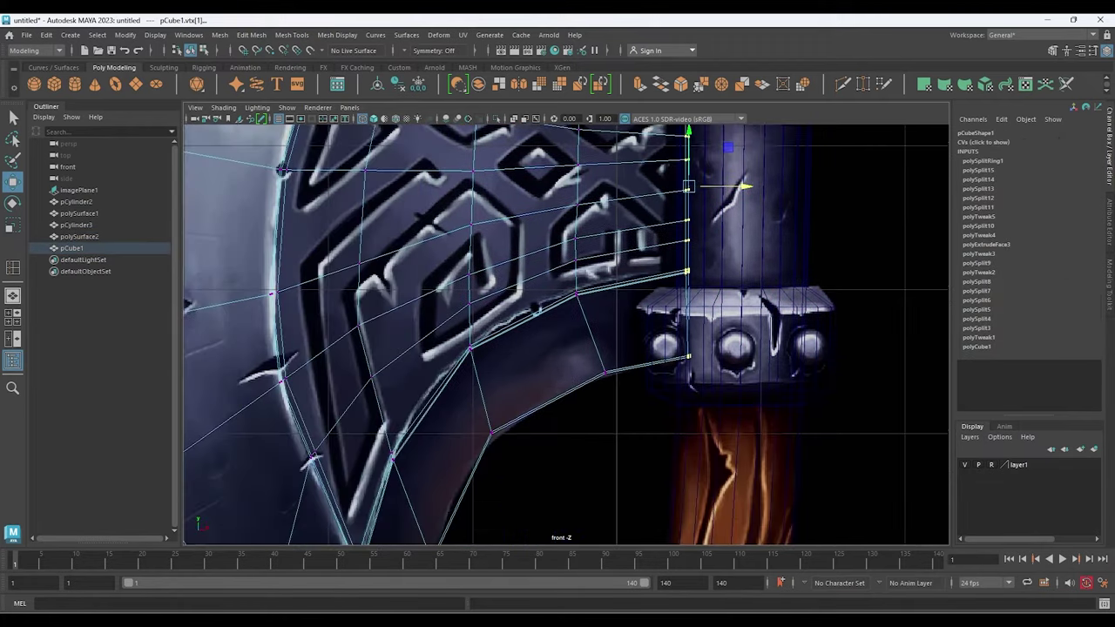
mouse_move(483, 374)
mouse_down()
mouse_move(514, 405)
mouse_move(502, 397)
mouse_up()
scroll(566, 331, down, 3)
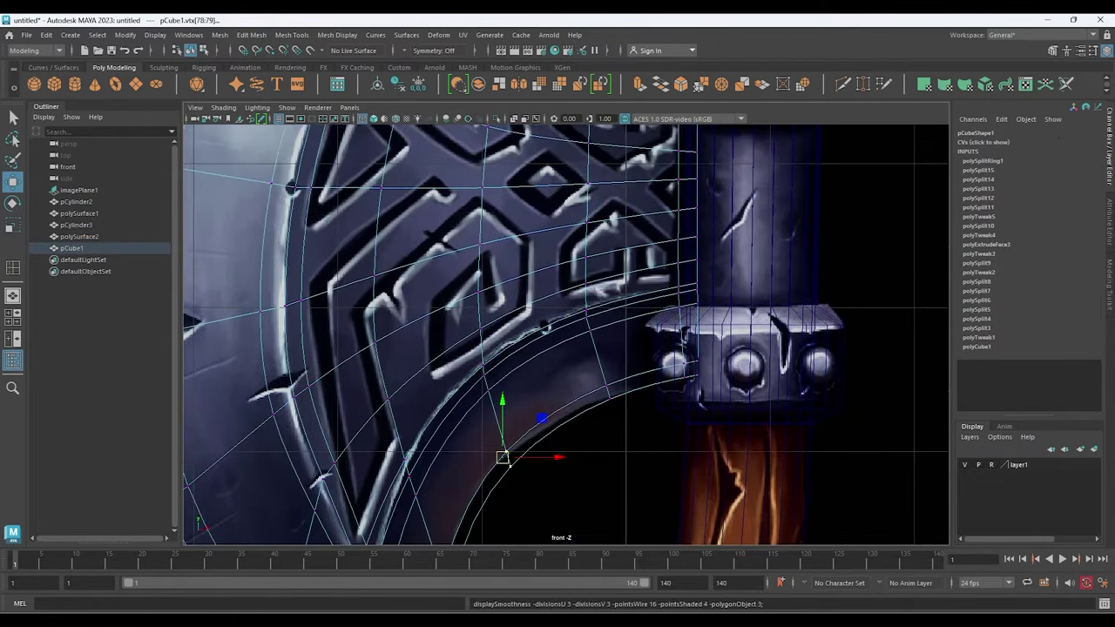
Return the blade to object mode and frame the handle's top collar in front view
key(space)
key(space)
alt+drag(566, 331, 522, 349)
scroll(566, 331, down, 2)
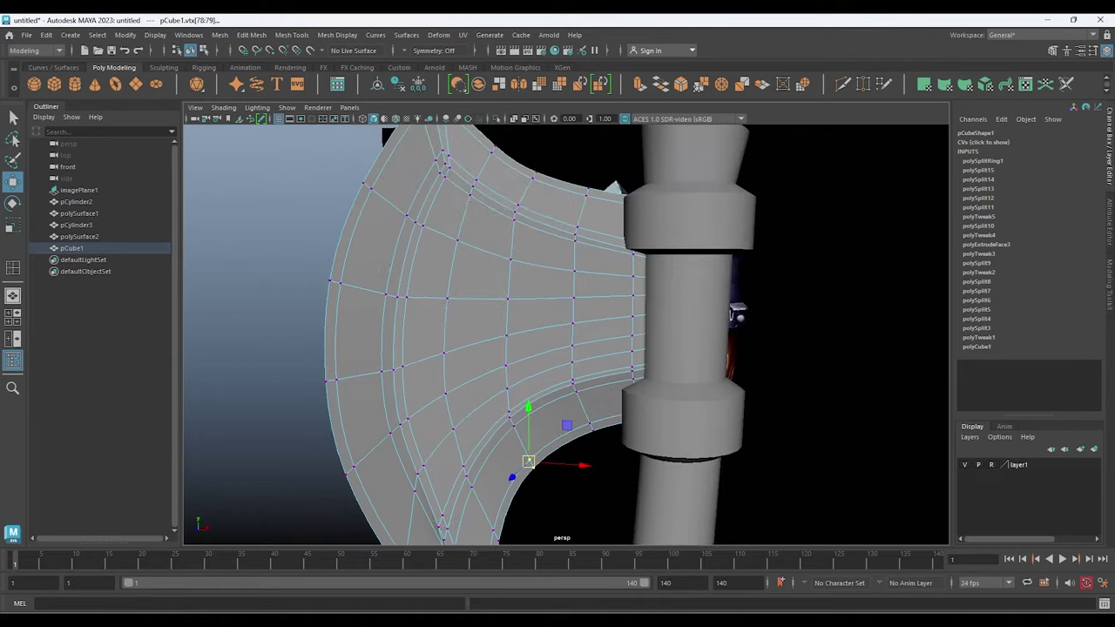
right_drag(472, 249, 527, 223)
key(space)
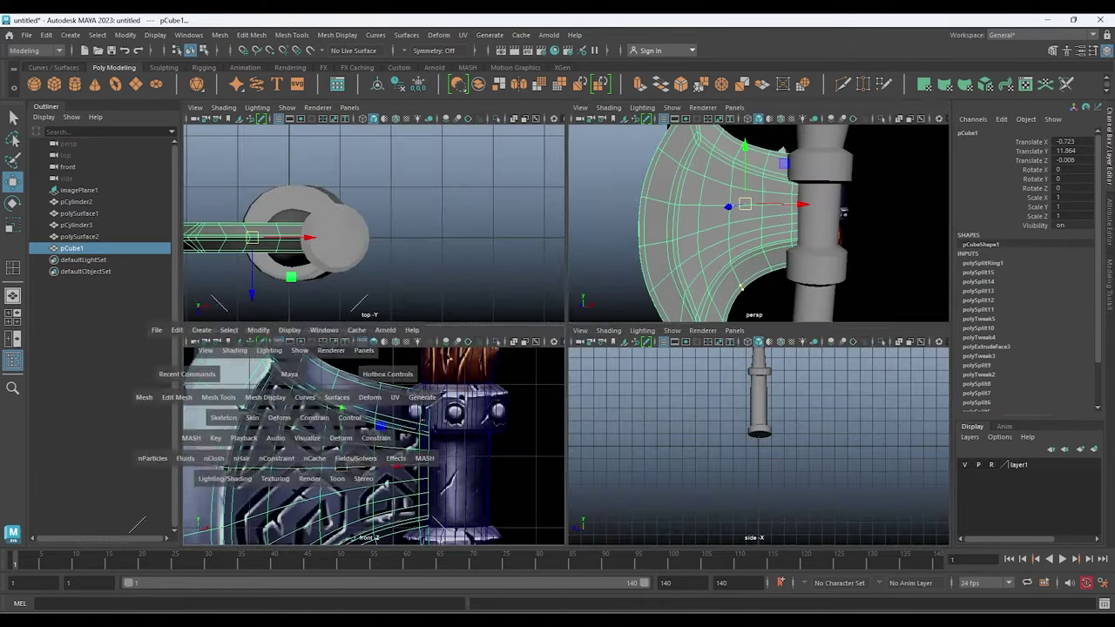
key(space)
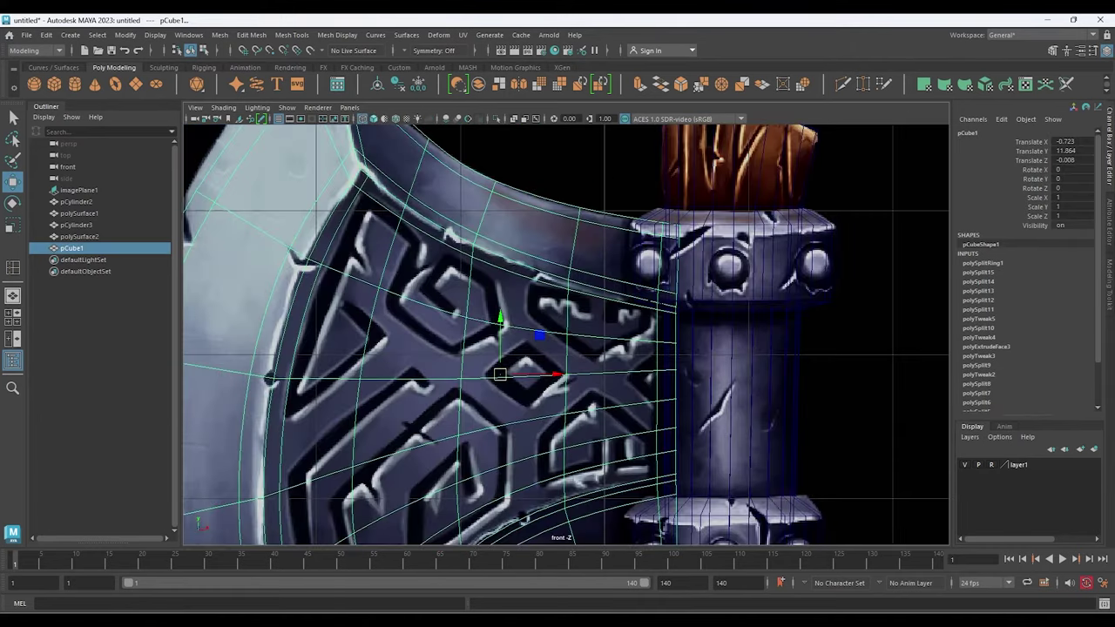
scroll(566, 335, down, 3)
scroll(567, 336, up, 2)
scroll(566, 335, up, 3)
scroll(566, 335, up, 1)
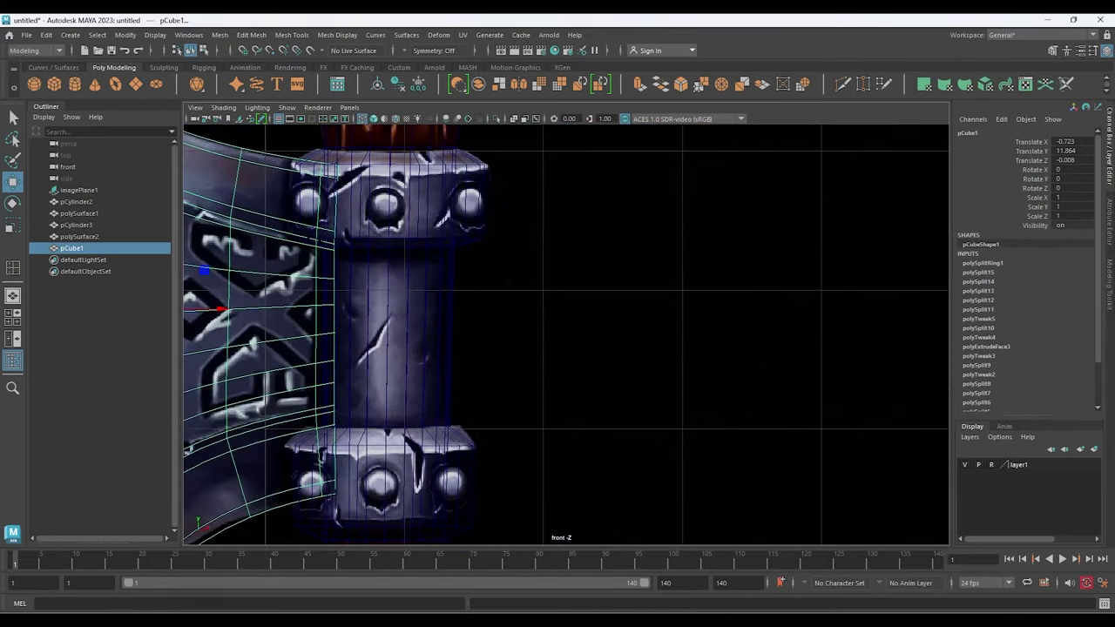
mouse_move(566, 336)
alt+middle_down()
mouse_move(644, 471)
mouse_move(749, 522)
alt+middle_up()
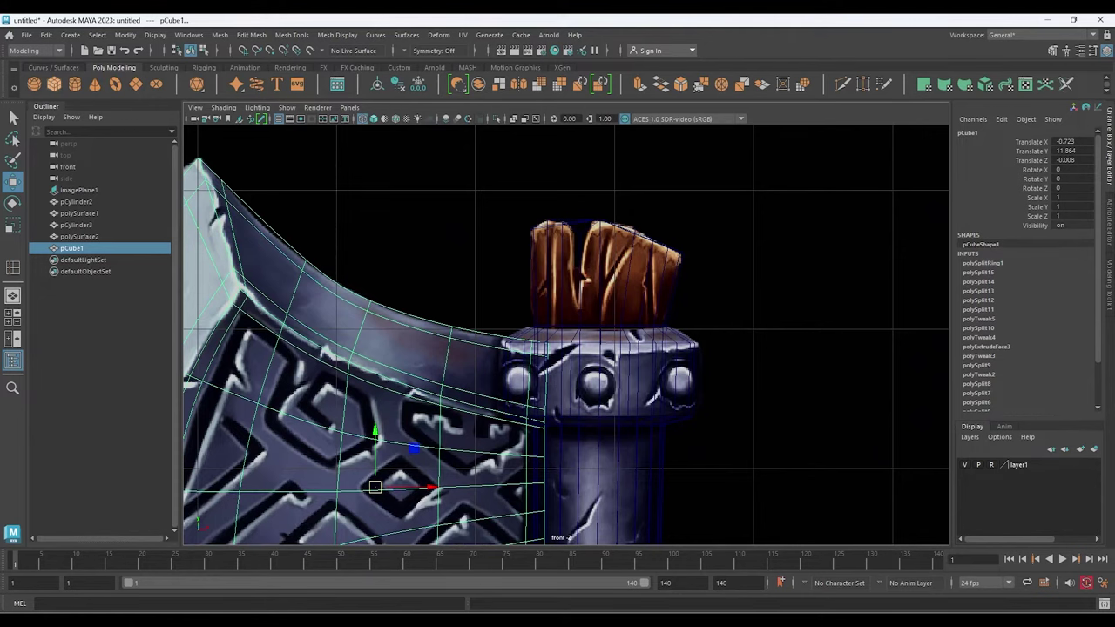
scroll(566, 392, up, 2)
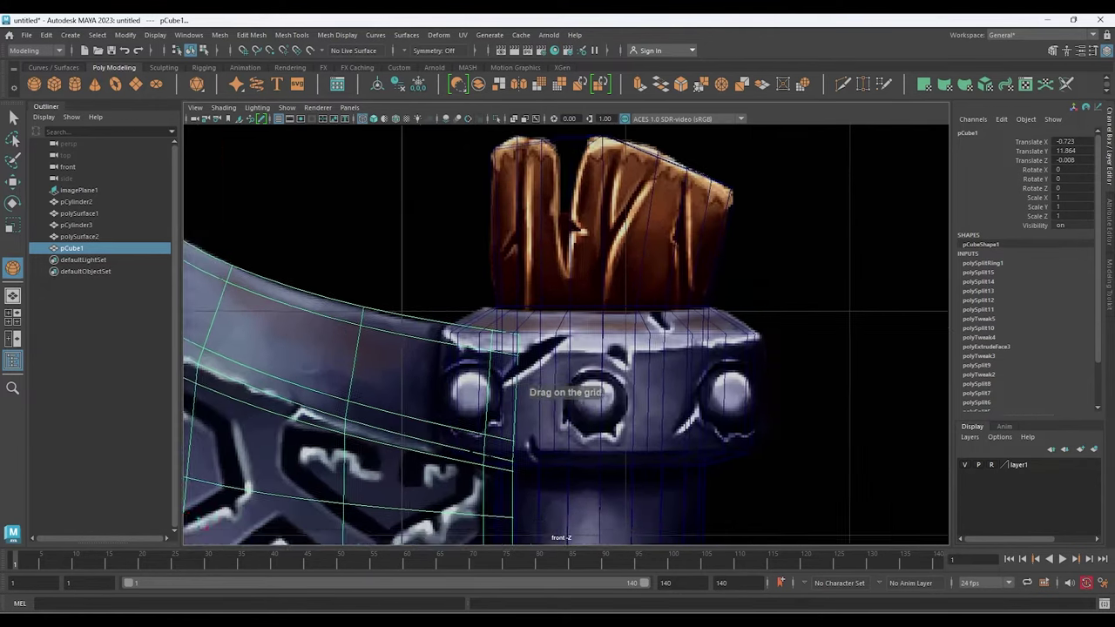
Draw a polygon sphere over the middle bolt of the handle collar
scroll(566, 392, up, 3)
alt+middle_drag(449, 332, 512, 351)
drag(512, 351, 561, 351)
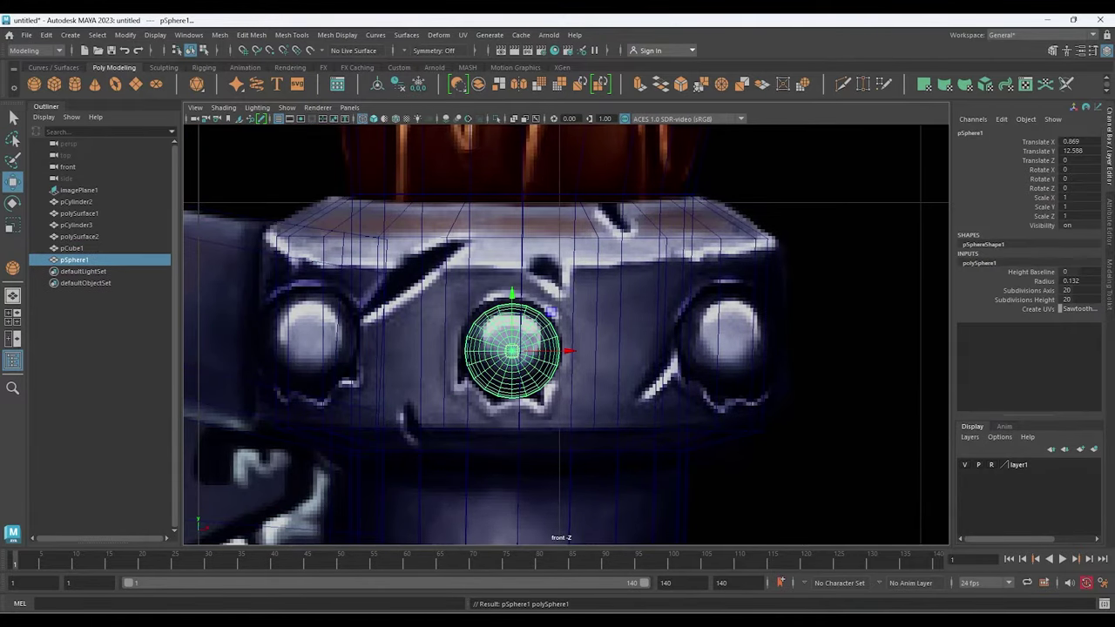
Push the sphere out to the collar's surface and nudge it slightly upward
key(space)
scroll(756, 359, up, 5)
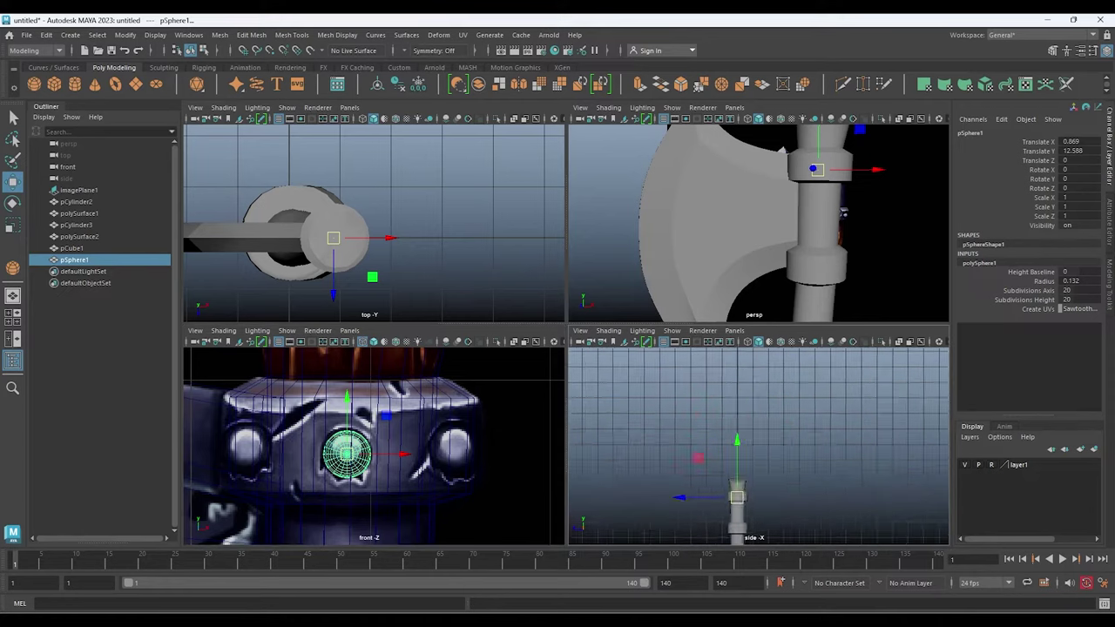
scroll(757, 359, up, 5)
scroll(757, 360, up, 5)
drag(717, 381, 632, 381)
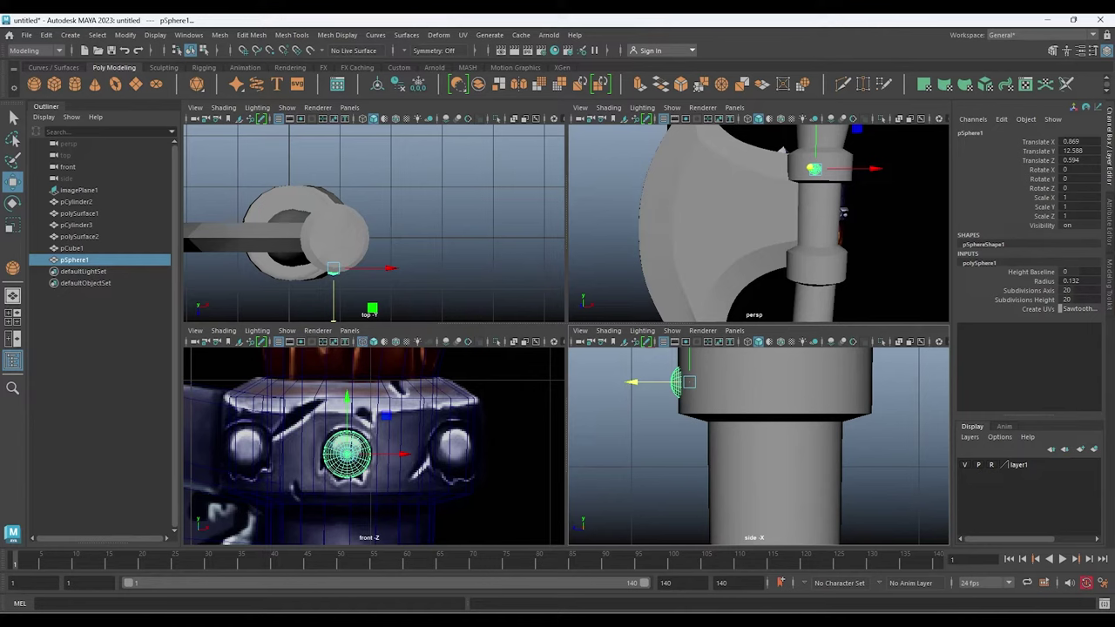
drag(347, 402, 346, 400)
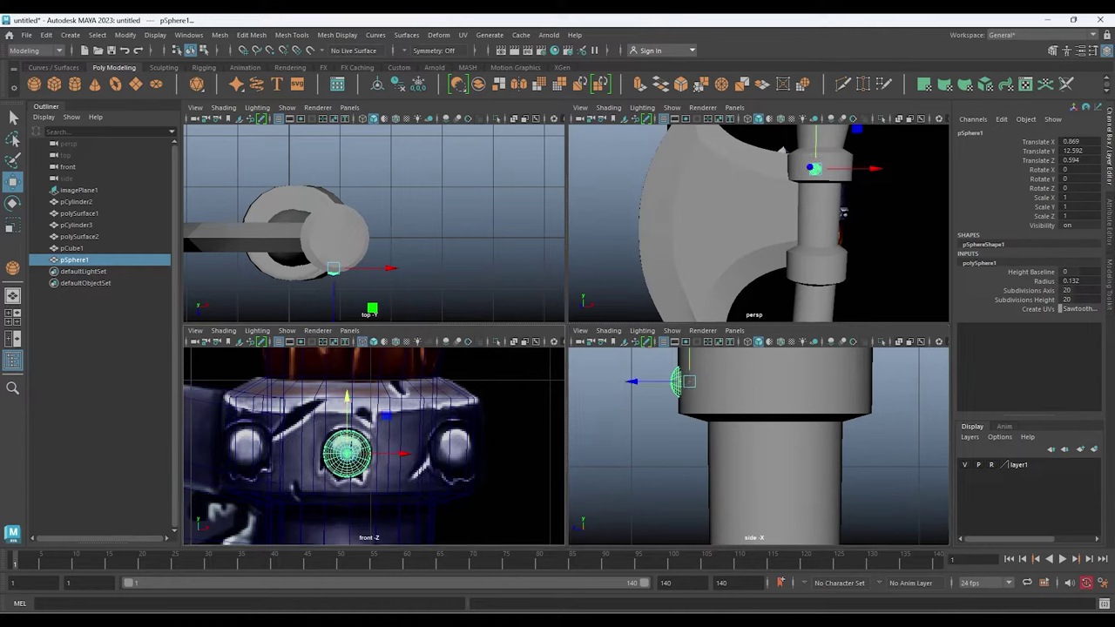
alt+middle_drag(758, 410, 744, 470)
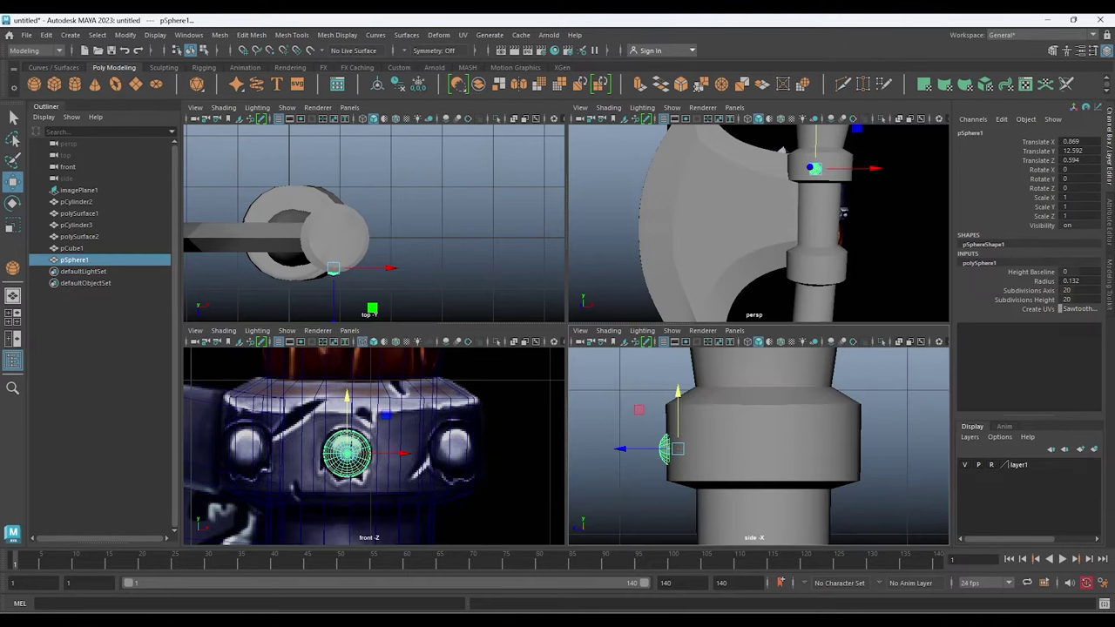
Duplicate the sphere to Translate Z -0.61 on the collar's opposite side
shift+drag(622, 449, 638, 449)
text(-0.61)
key(Return)
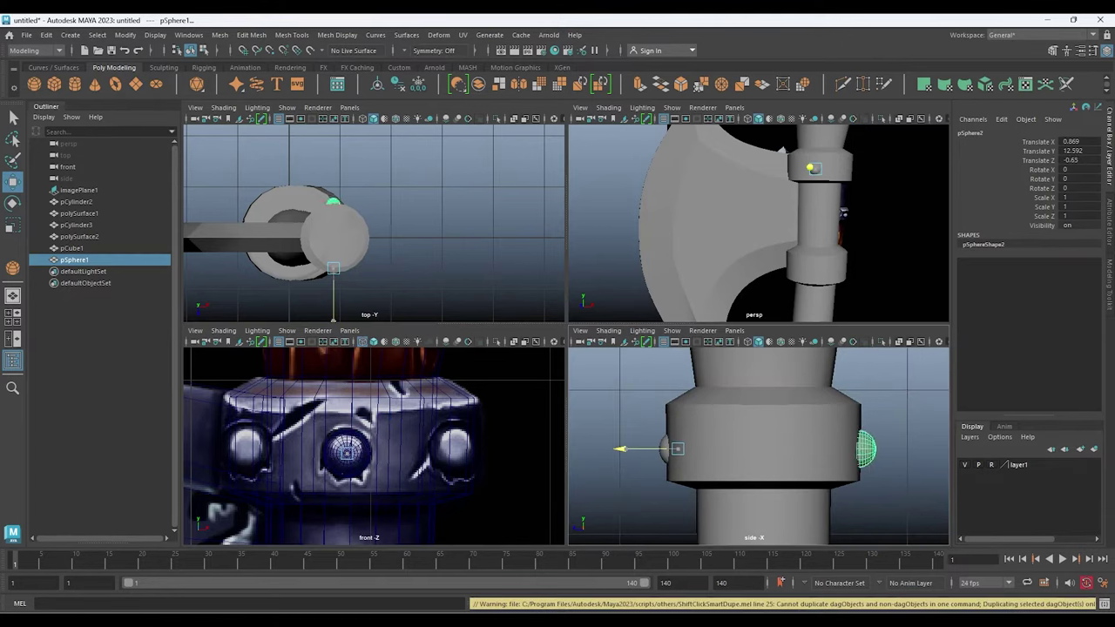
middle_drag(862, 450, 859, 450)
scroll(427, 262, up, 1)
scroll(427, 261, up, 1)
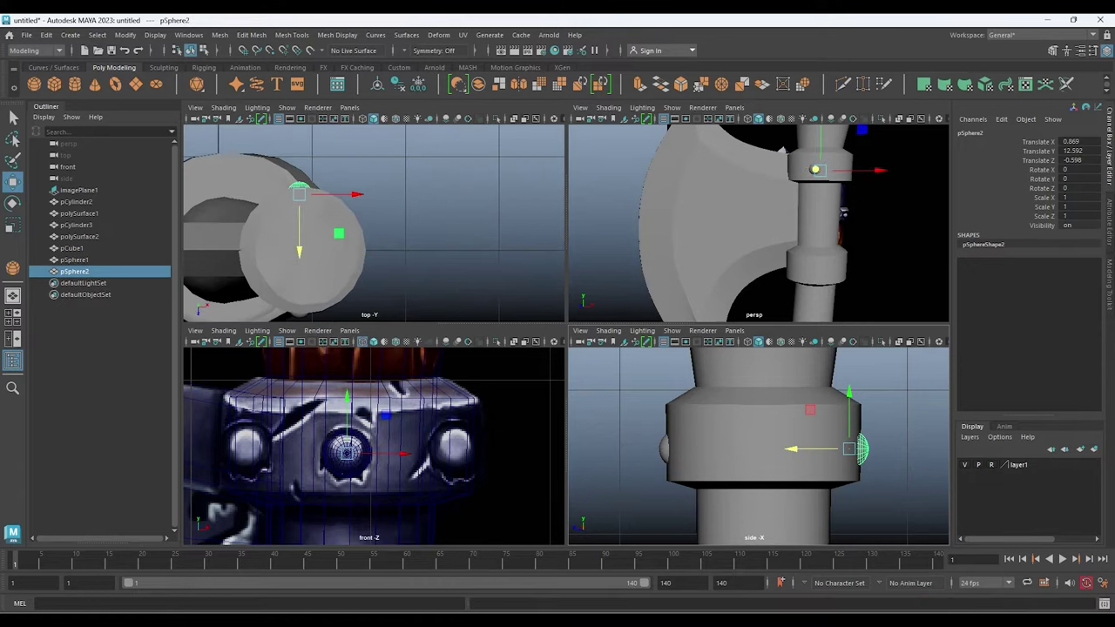
Select both spheres, pSphere1 and pSphere2, and group them as group1
alt+middle_drag(427, 261, 445, 221)
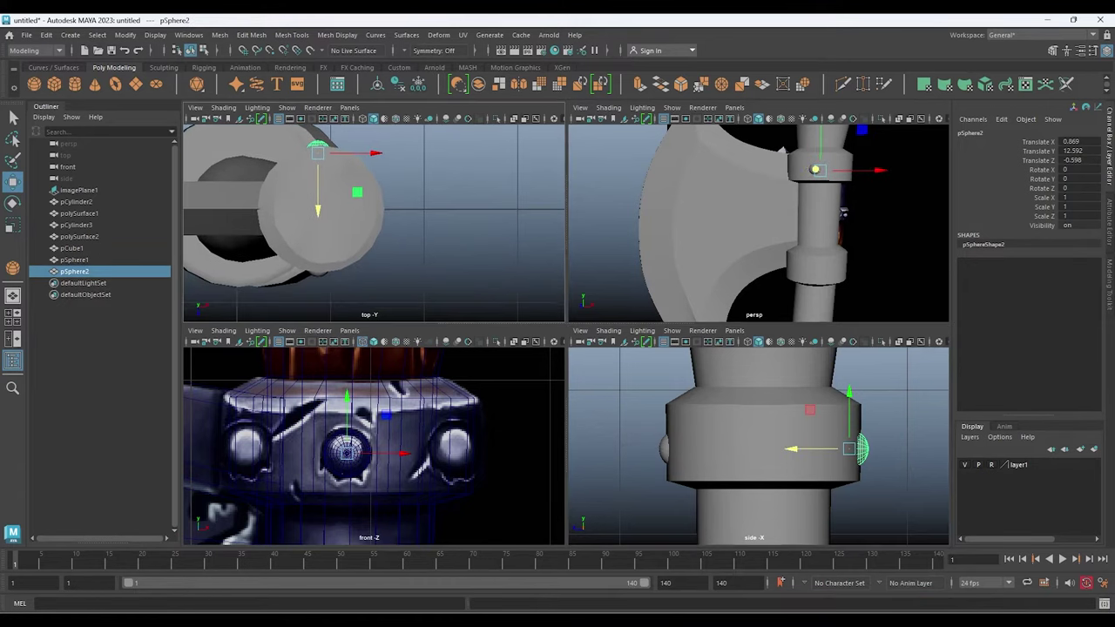
ctrl+click(74, 259)
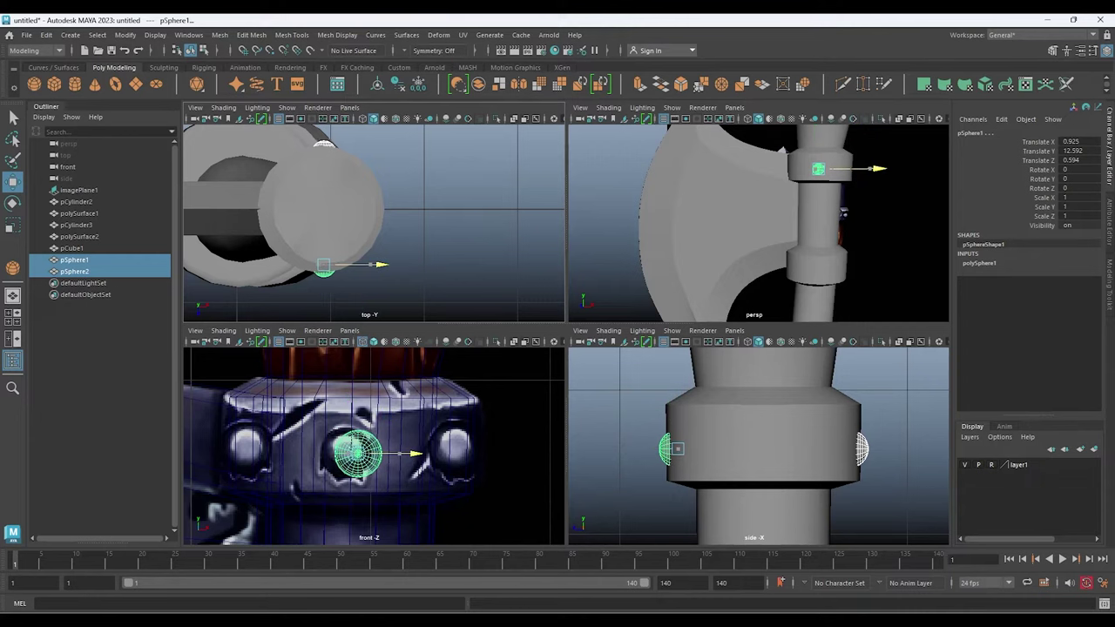
click(842, 211)
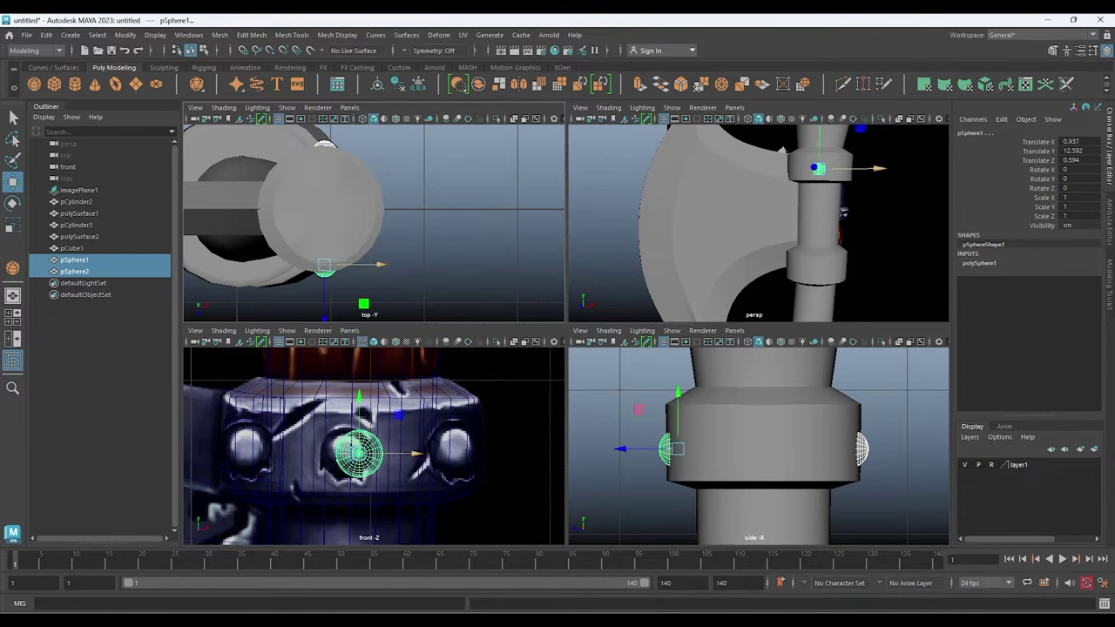
alt+middle_drag(374, 244, 393, 253)
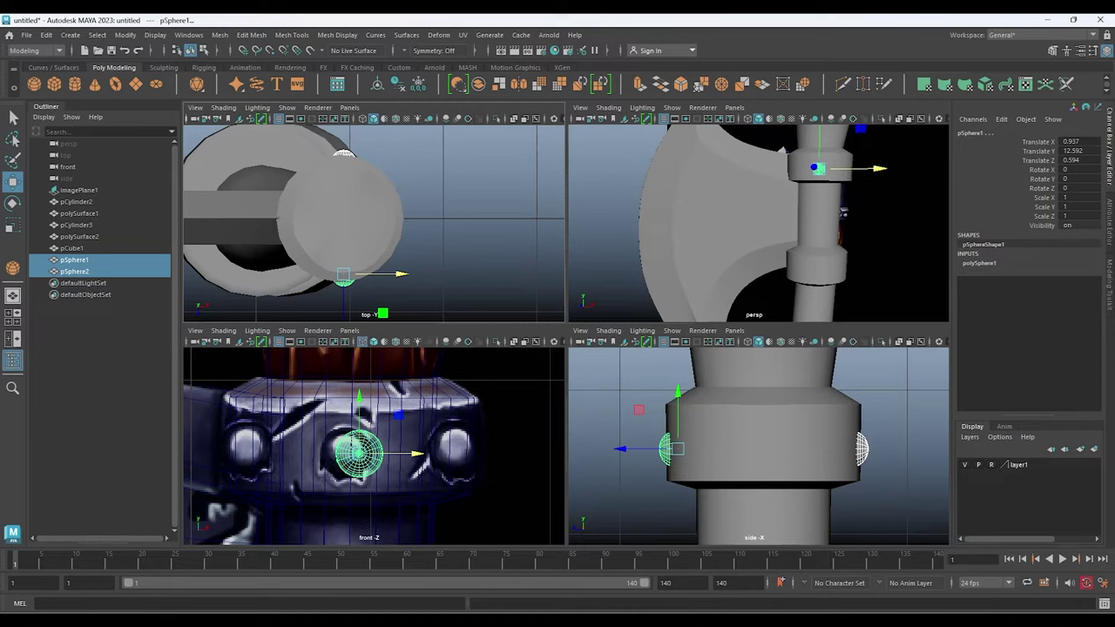
key(ctrl+g)
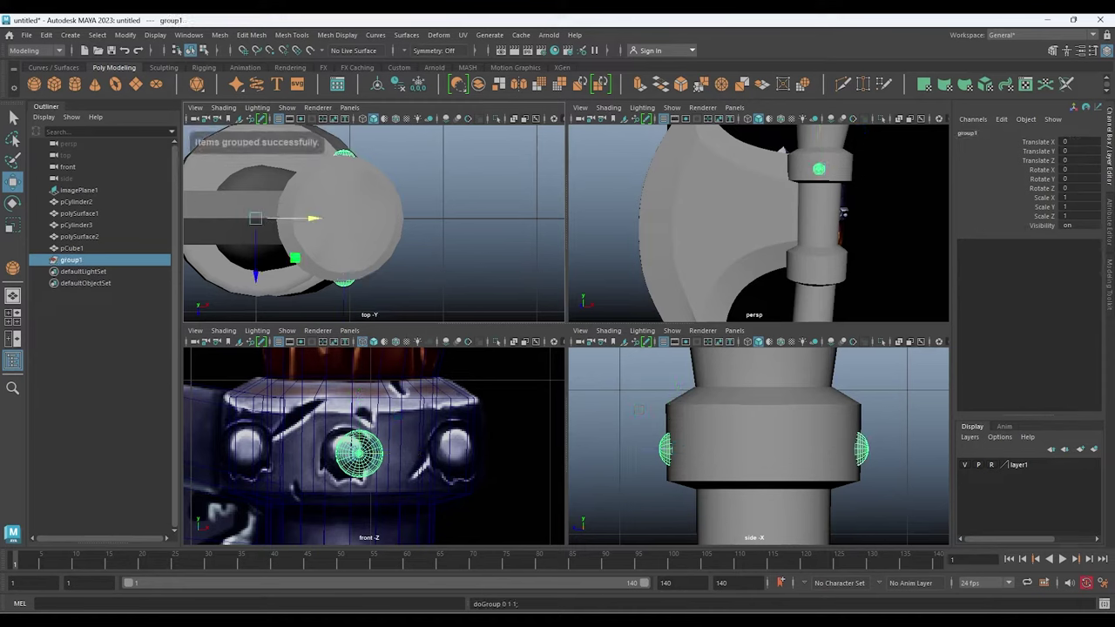
Center the stud group's pivot, rotate it around the handle, and duplicate it as group2
key(ctrl+alt+c)
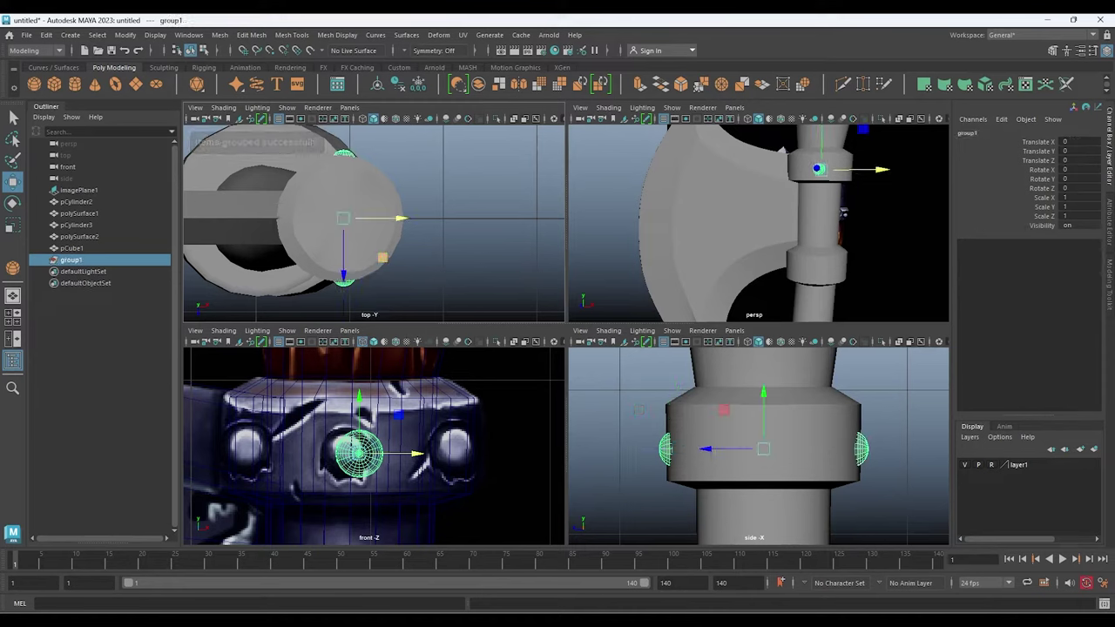
key(e)
drag(843, 211, 843, 211)
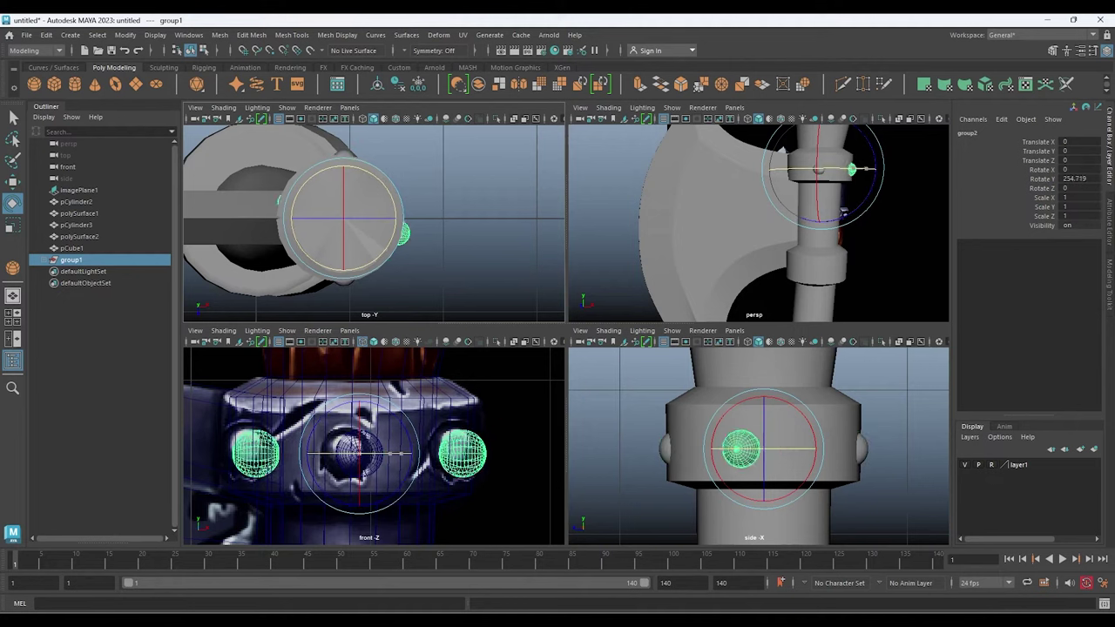
key(ctrl+d)
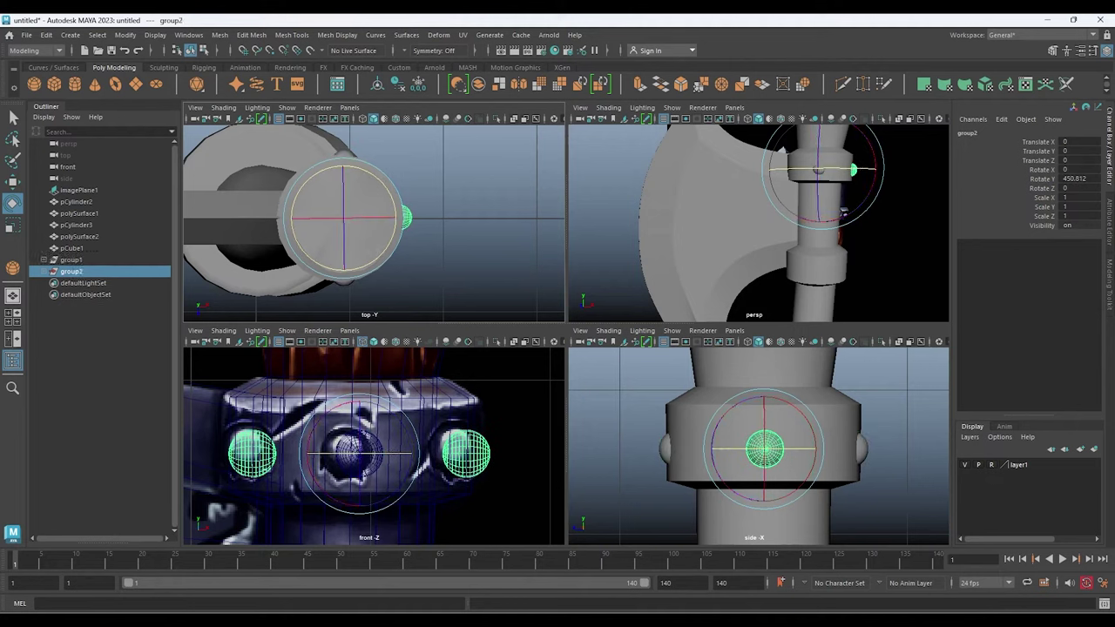
Select group1 together with group2 in perspective view and switch to Move
key(space)
alt+drag(843, 212, 675, 527)
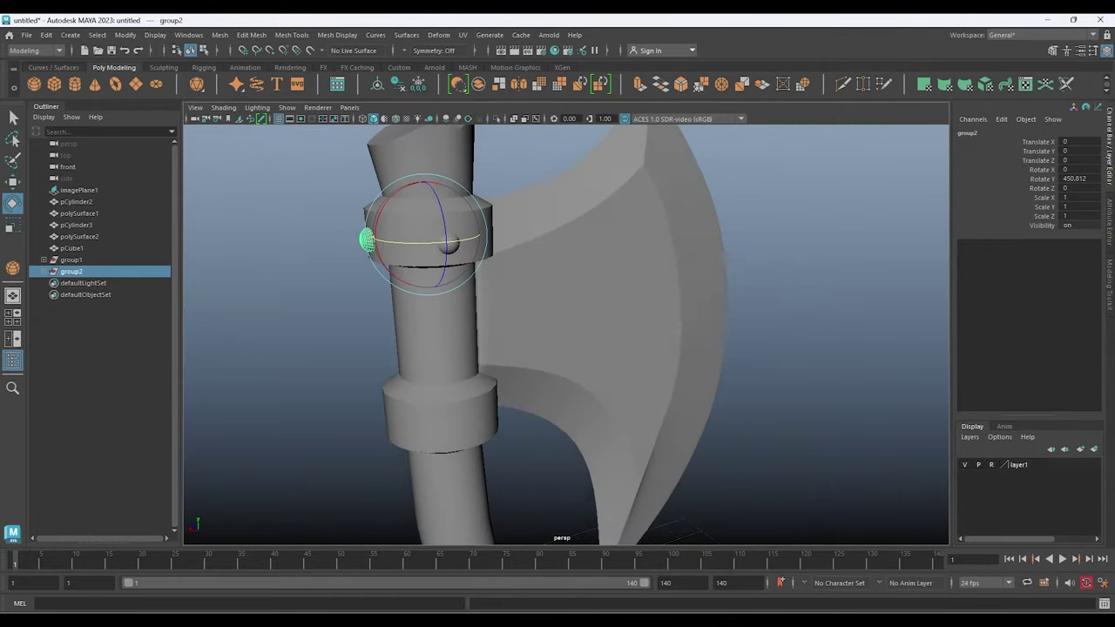
alt+drag(566, 331, 784, 331)
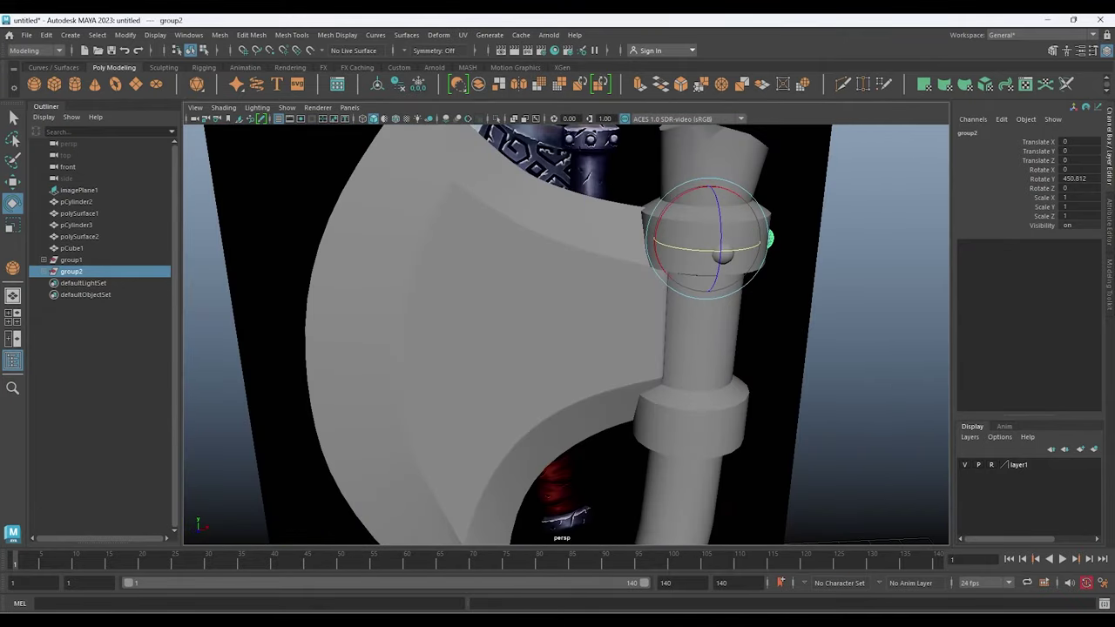
ctrl+click(70, 260)
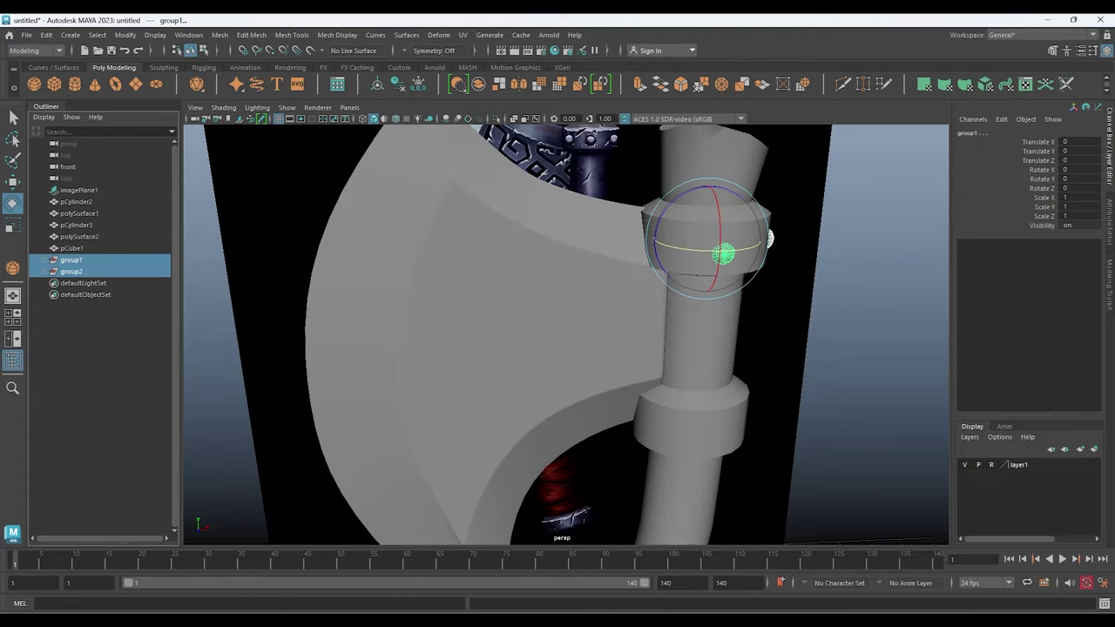
key(w)
alt+drag(566, 331, 523, 348)
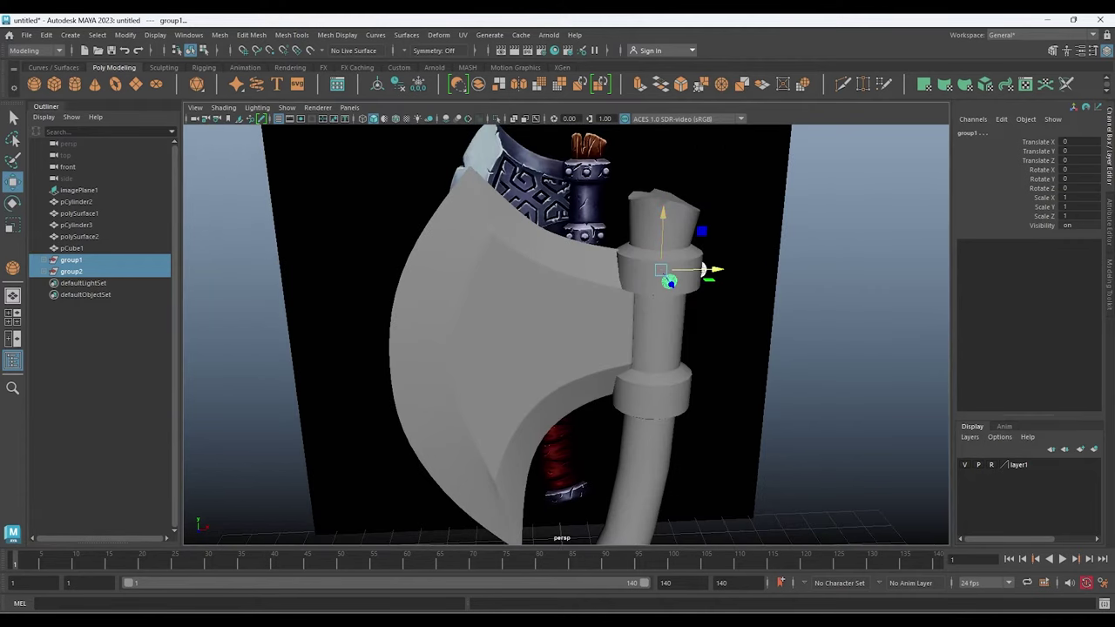
Duplicate both rivet groups and move the copies down onto the lower collar
middle_drag(703, 270, 693, 381)
key(ctrl+d)
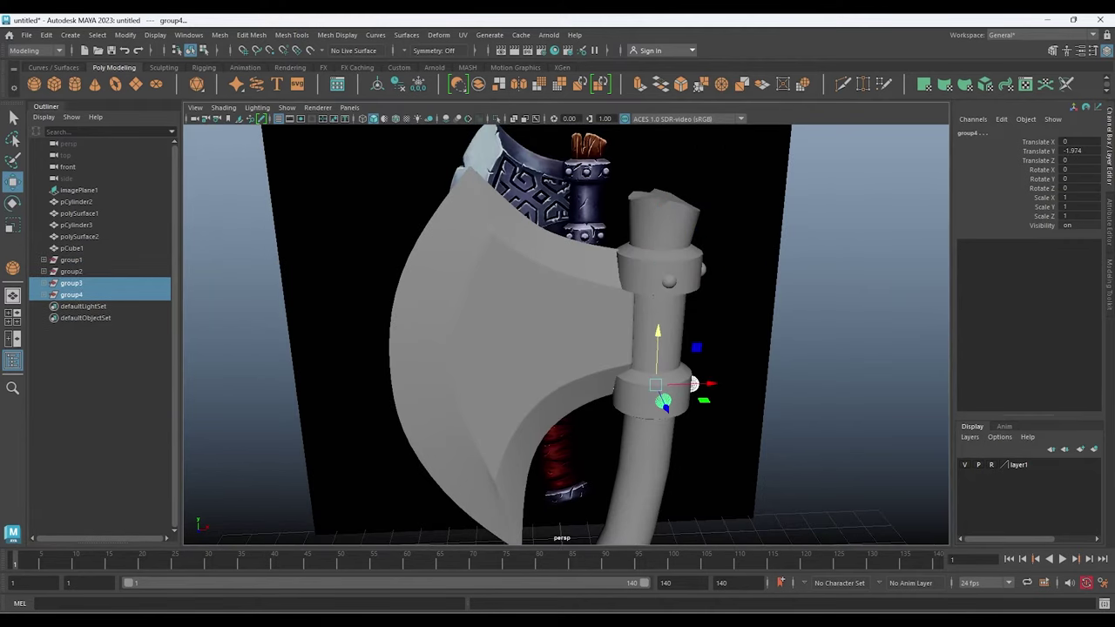
alt+drag(693, 384, 610, 387)
scroll(633, 422, up, 3)
scroll(633, 423, up, 2)
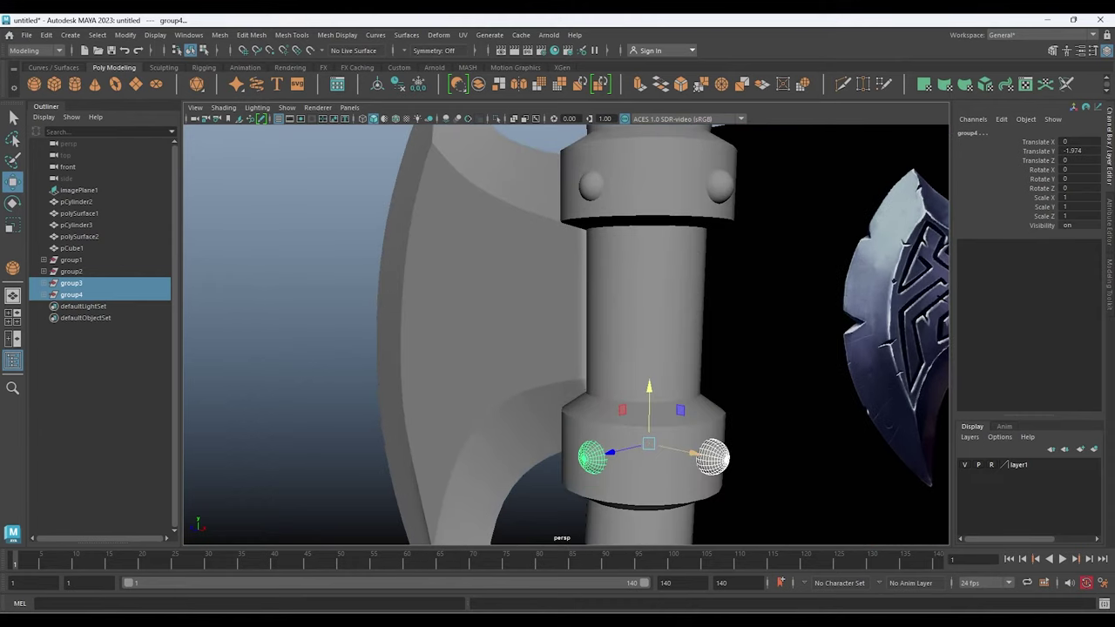
middle_drag(649, 409, 648, 416)
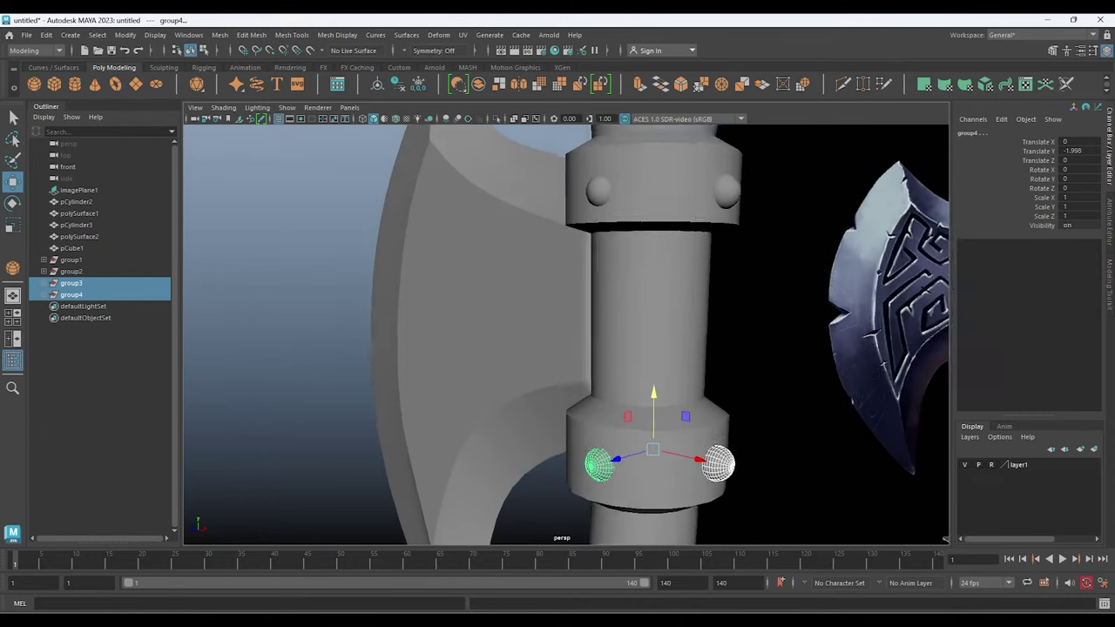
alt+drag(649, 417, 735, 411)
drag(732, 449, 749, 451)
Shift the right-hand rivet group so it sits on the collar
click(72, 295)
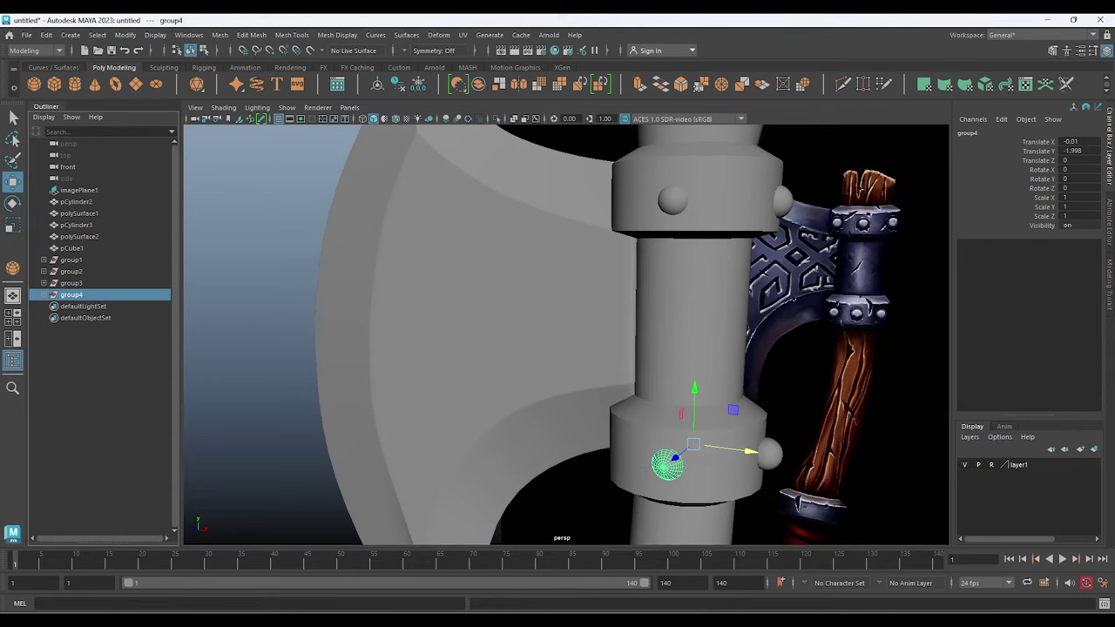
drag(749, 451, 575, 453)
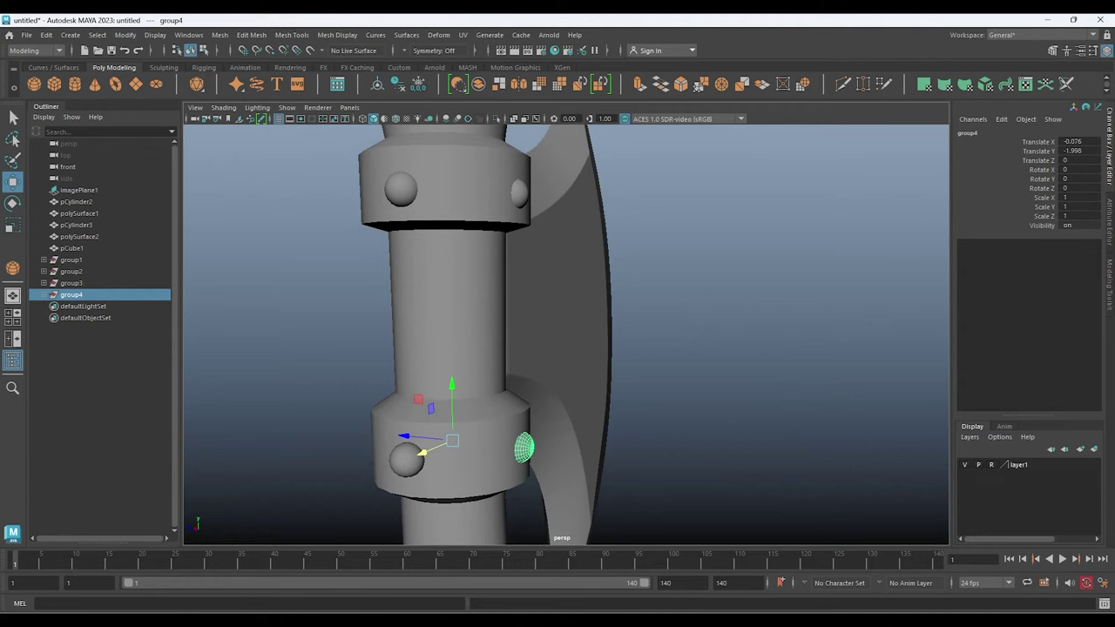
click(402, 462)
mouse_move(402, 461)
alt+mouse_down()
mouse_move(766, 420)
mouse_move(416, 419)
alt+mouse_up()
Make rotated copies of the upper collar's second rivet group around the collar
key(space)
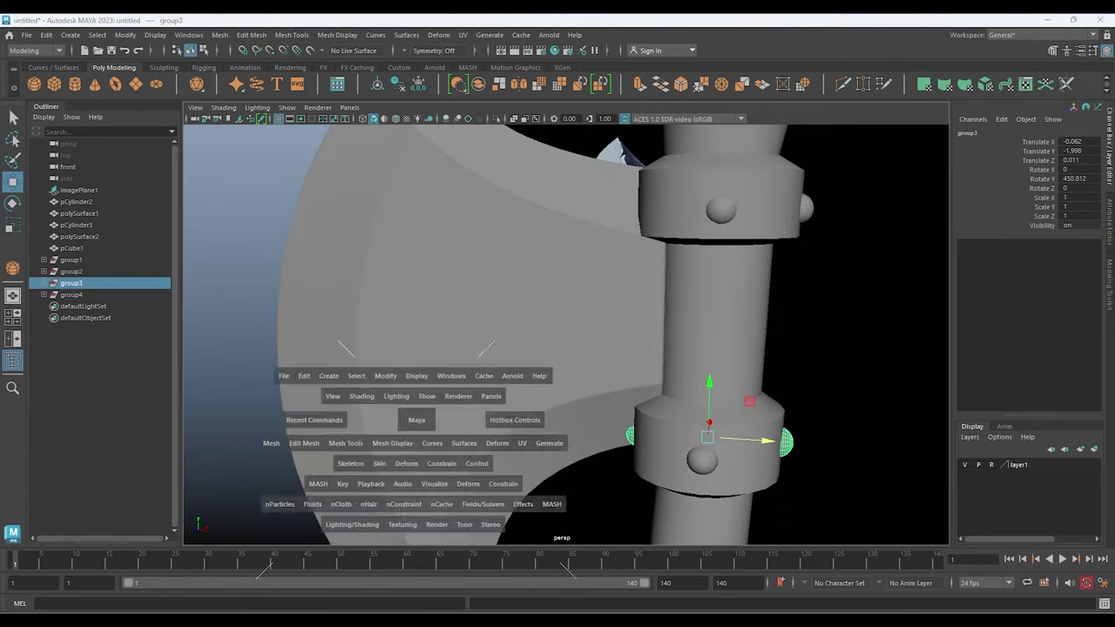
alt+drag(784, 262, 723, 262)
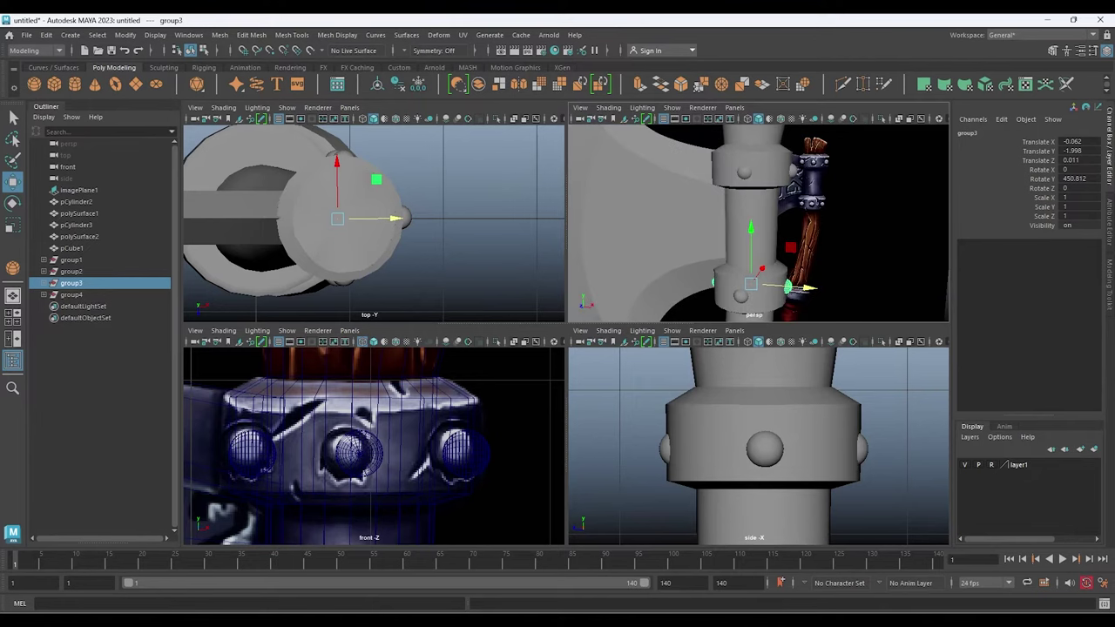
key(space)
click(72, 271)
alt+drag(566, 349, 479, 348)
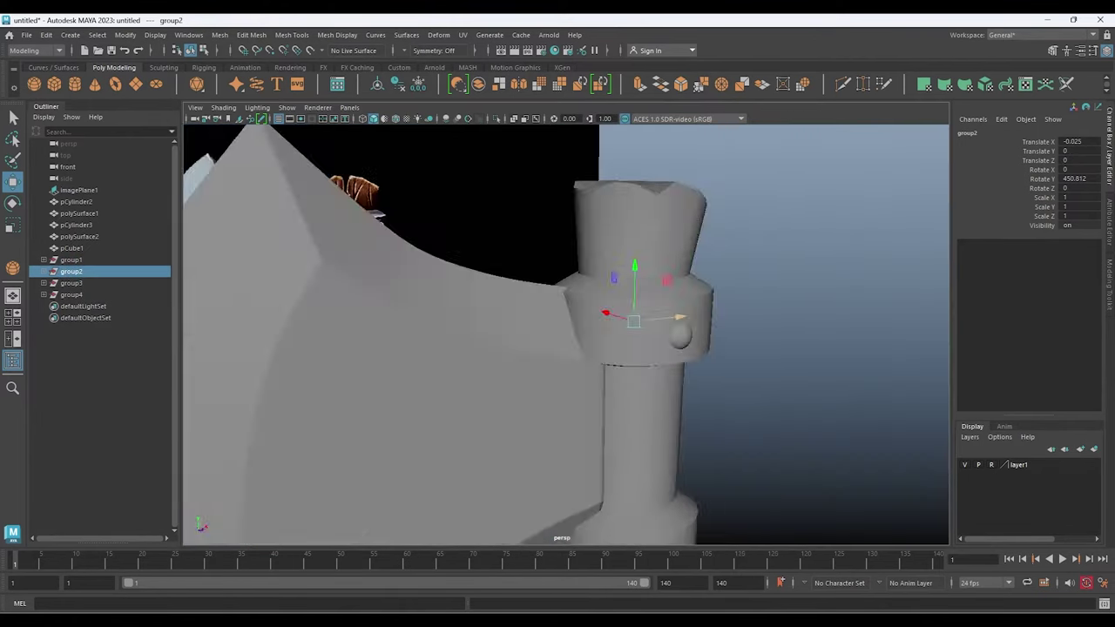
alt+drag(566, 348, 409, 349)
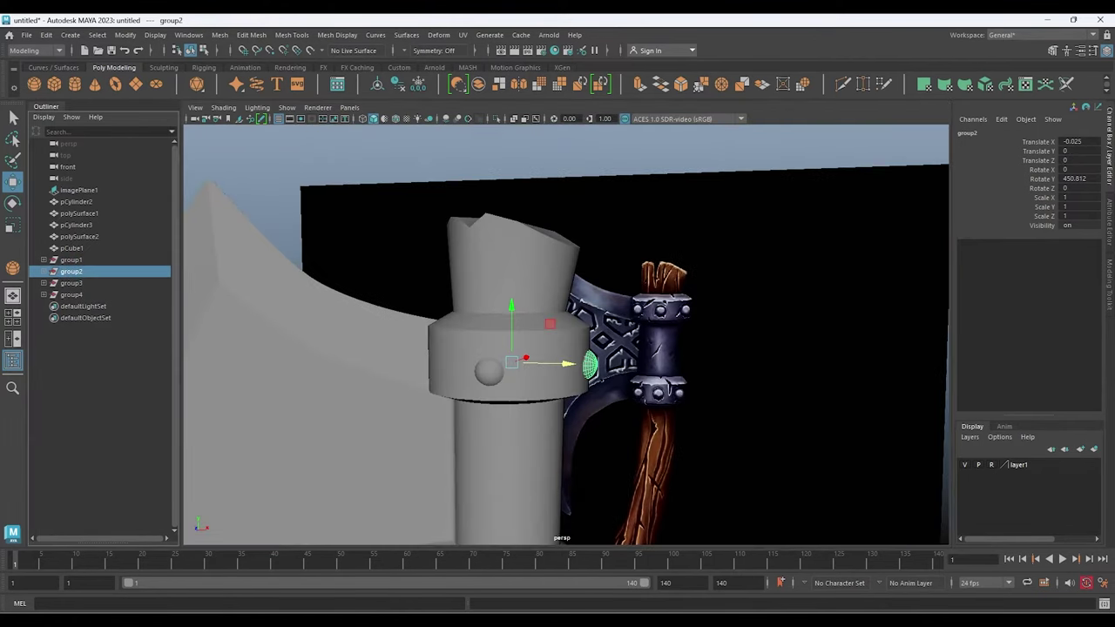
key(e)
key(ctrl+d)
mouse_move(514, 370)
mouse_down()
mouse_move(561, 371)
mouse_move(540, 287)
mouse_move(557, 365)
mouse_move(505, 366)
mouse_move(540, 348)
mouse_move(488, 348)
mouse_up()
key(shift+d)
Duplicate group5 and rotate the copies around the lower collar
click(71, 306)
key(w)
alt+middle_drag(488, 348, 496, 174)
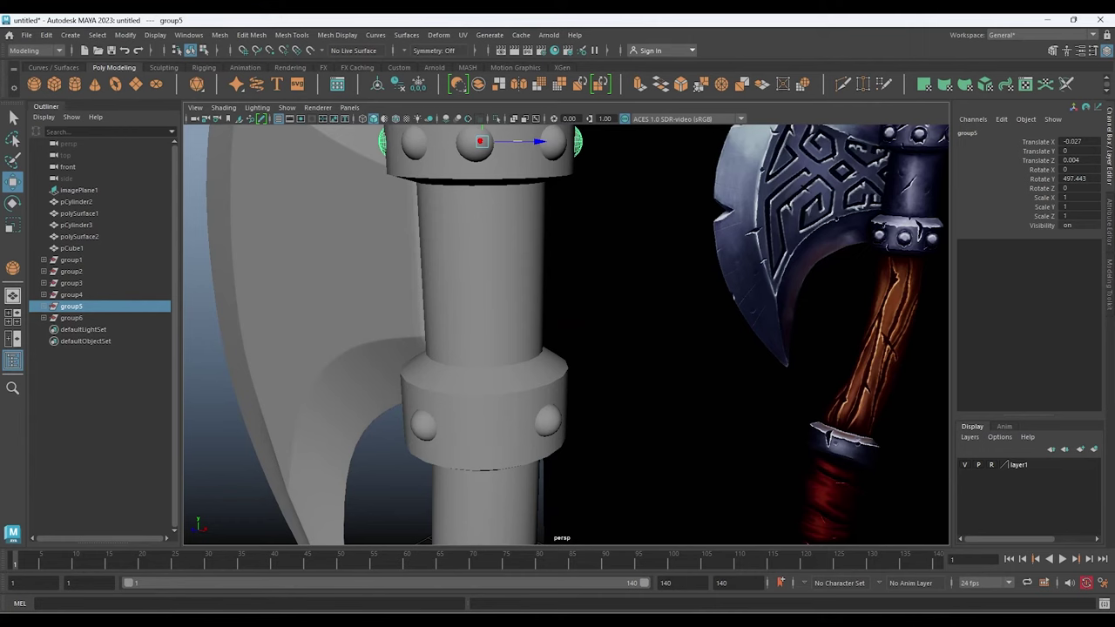
key(ctrl+d)
key(e)
alt+drag(522, 349, 627, 348)
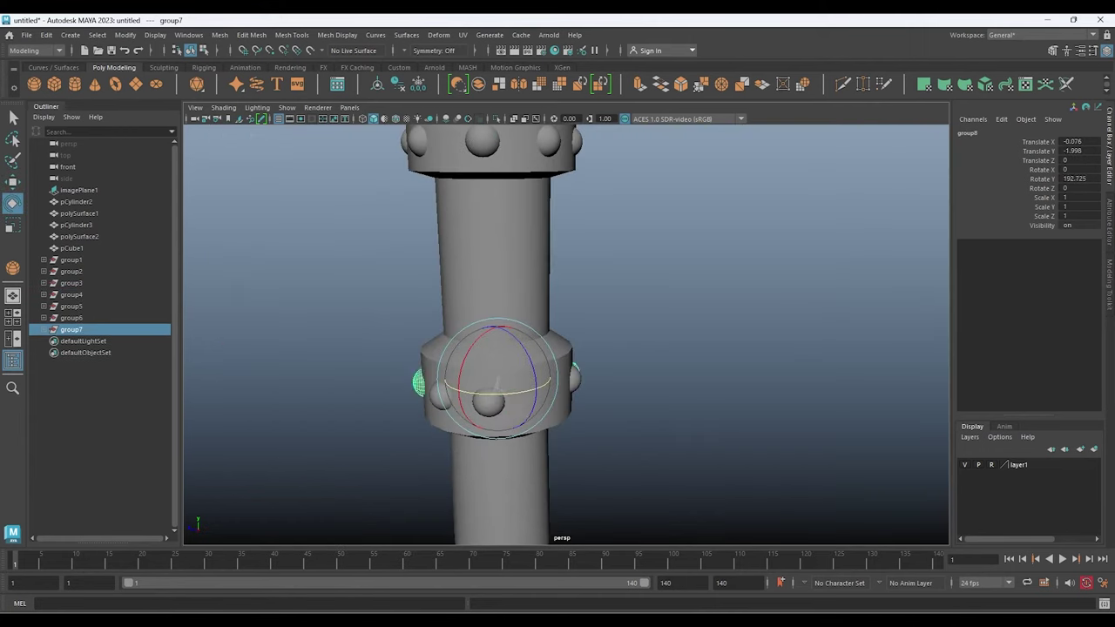
mouse_move(501, 387)
mouse_down()
mouse_move(540, 396)
mouse_move(487, 366)
mouse_move(557, 271)
mouse_up()
key(ctrl+d)
key(w)
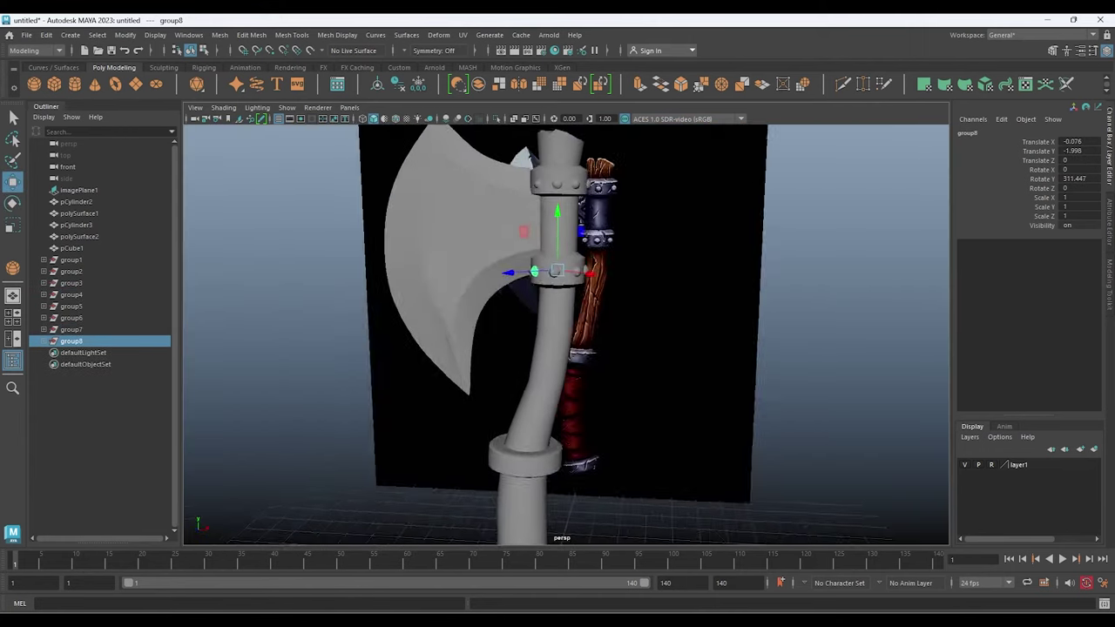
alt+drag(557, 348, 436, 323)
Select the polySurface1 handle, zoom out to compare the riveted axe, then deselect
click(570, 331)
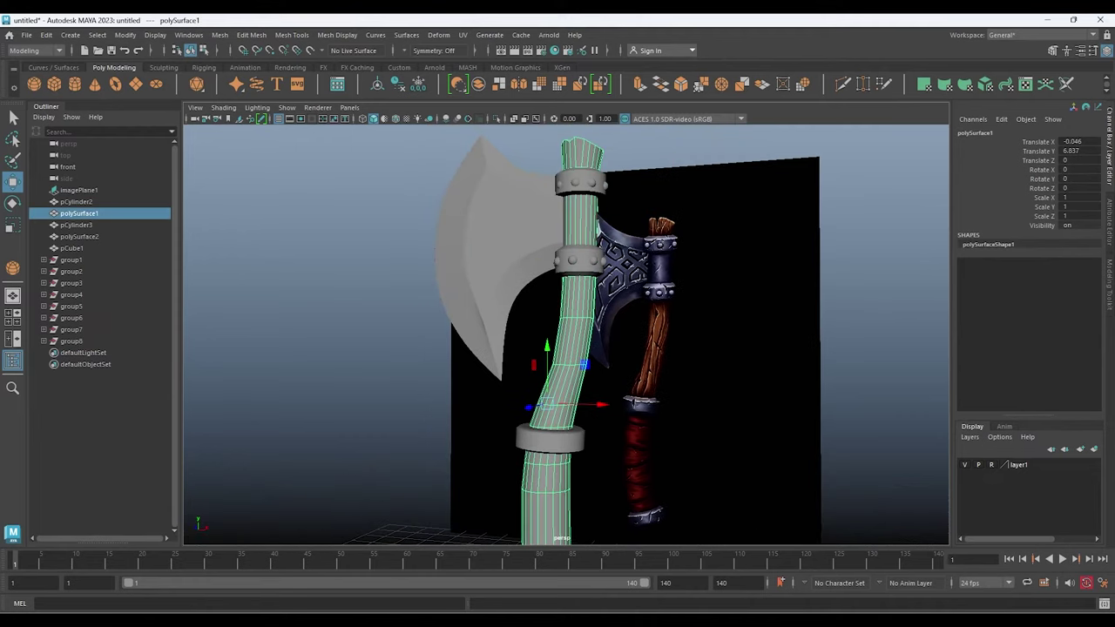
scroll(566, 331, down, 3)
alt+drag(566, 331, 540, 331)
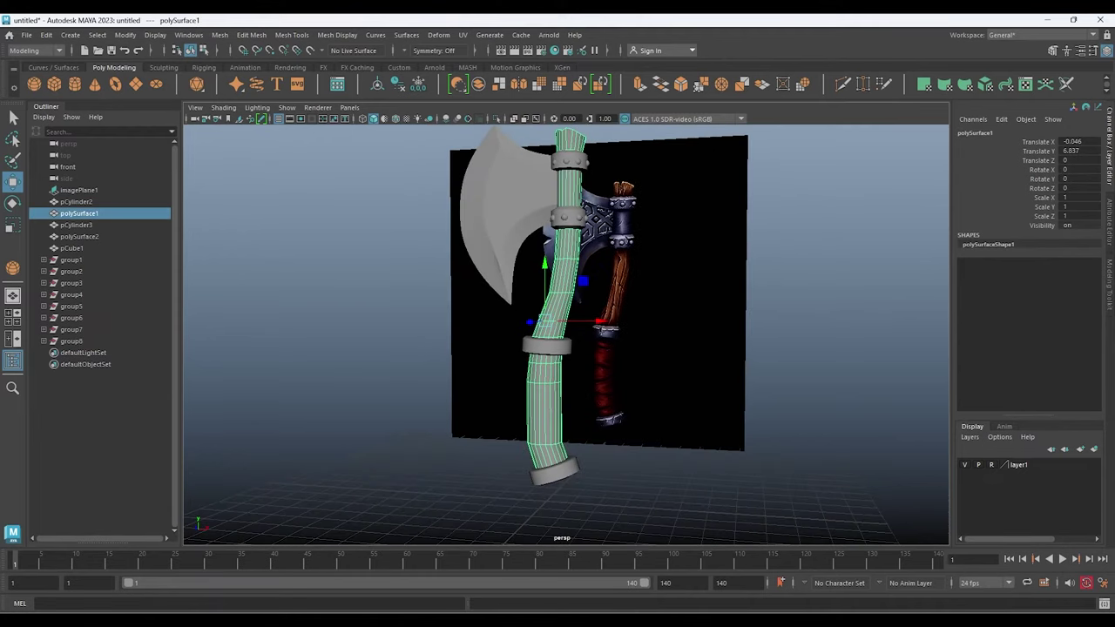
key(Escape)
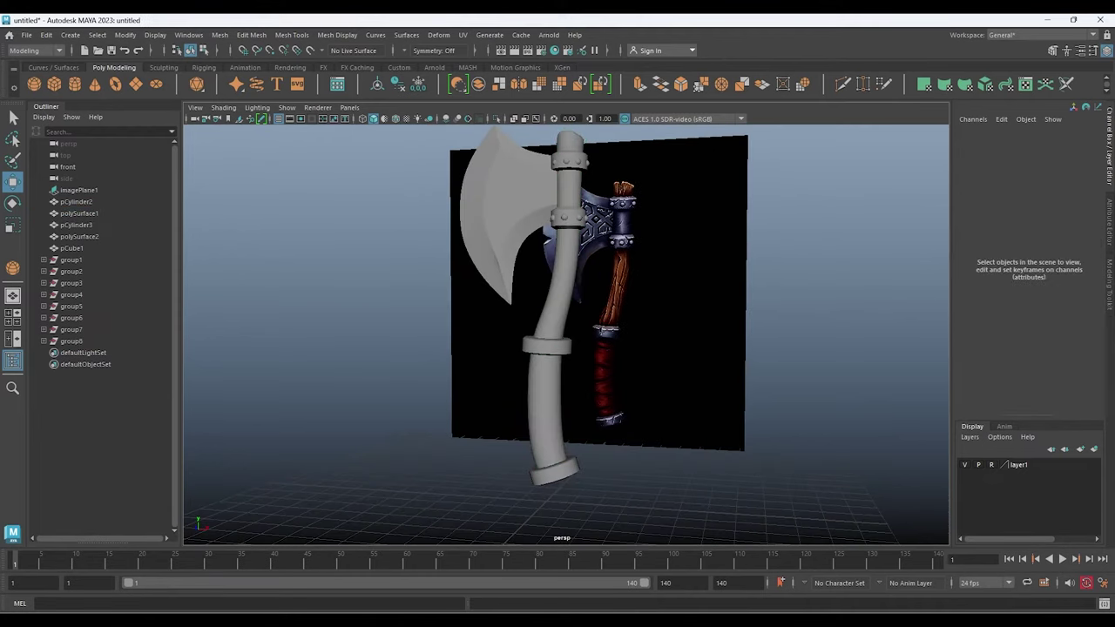
alt+drag(566, 305, 566, 331)
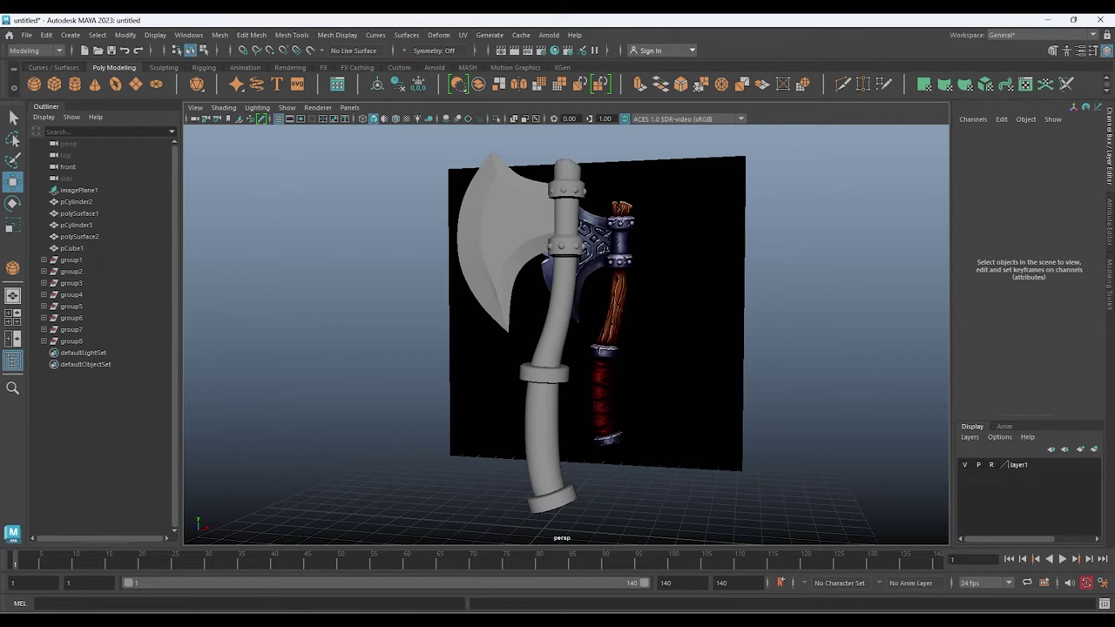
Zoom back in and reselect the curved handle for the four-view layout
scroll(566, 331, up, 2)
scroll(567, 331, up, 2)
scroll(566, 331, up, 2)
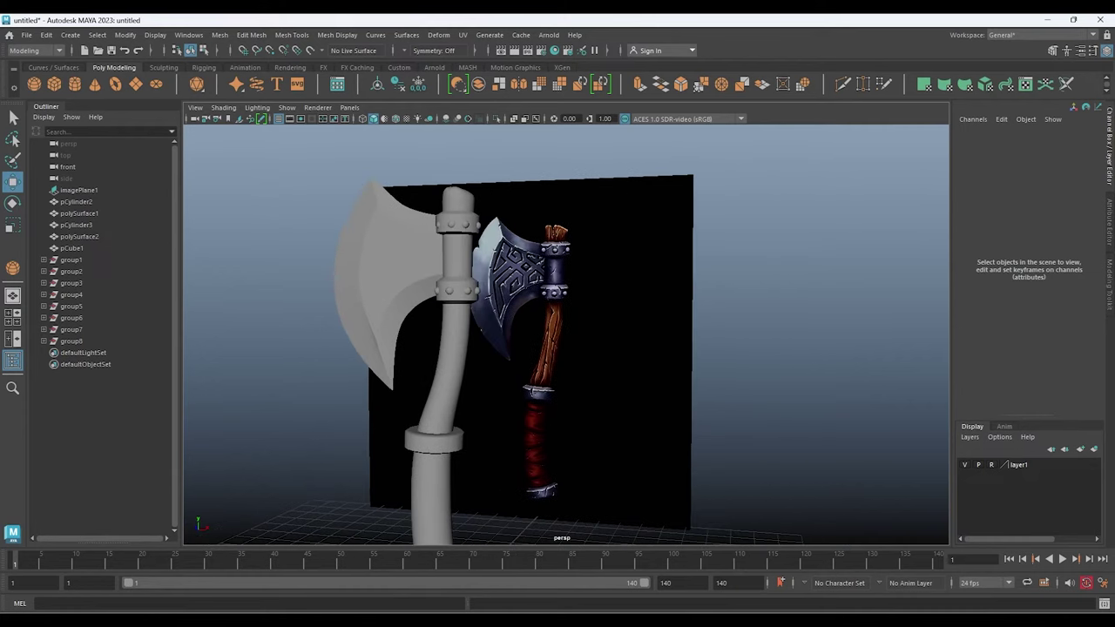
scroll(566, 331, up, 2)
scroll(567, 331, up, 2)
scroll(566, 331, up, 2)
scroll(566, 331, up, 2)
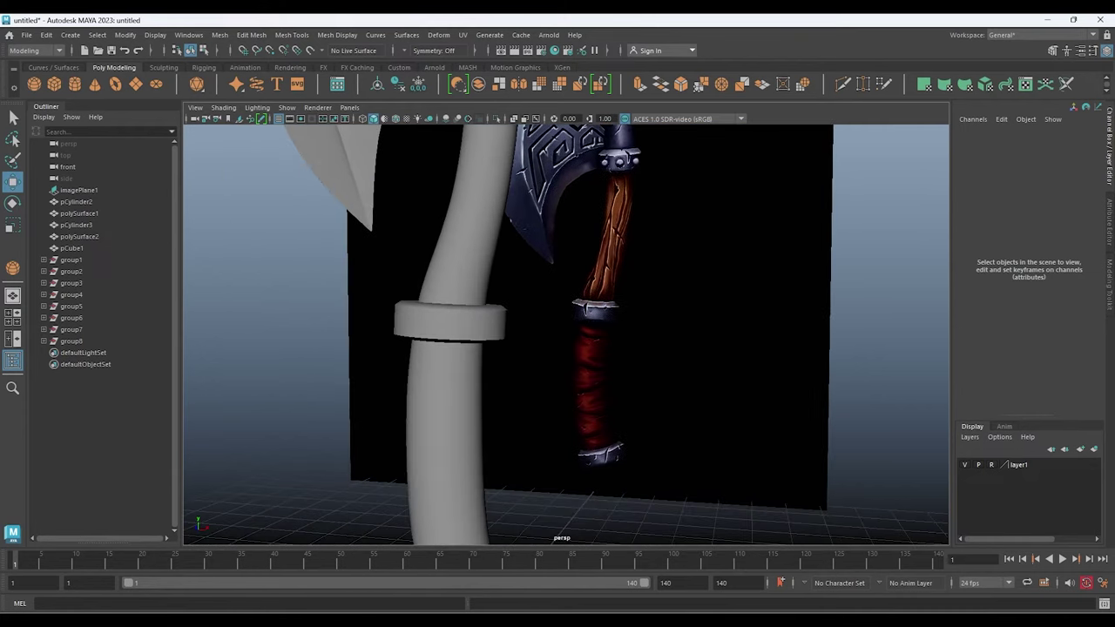
click(461, 227)
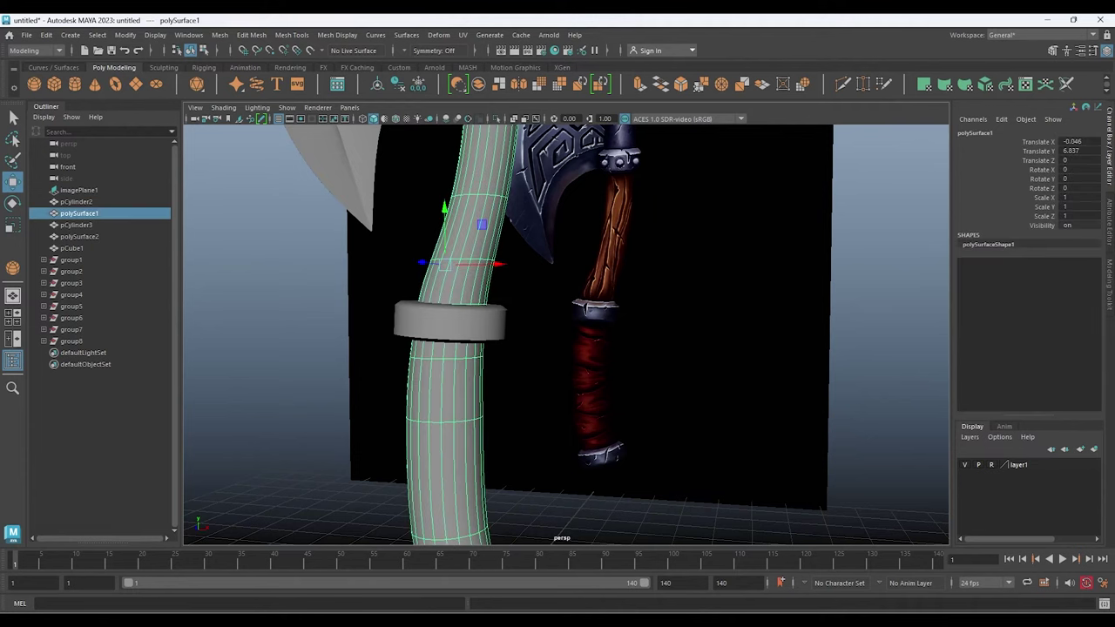
alt+middle_drag(566, 349, 592, 300)
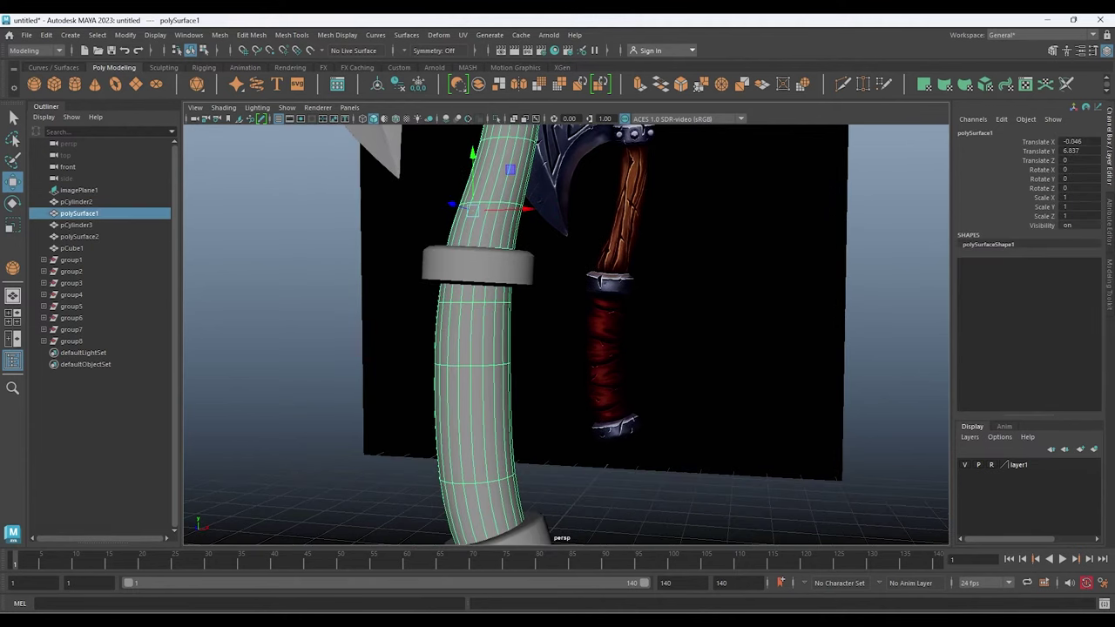
Maximize the front view and zoom in on the handle's upper collar
key(space)
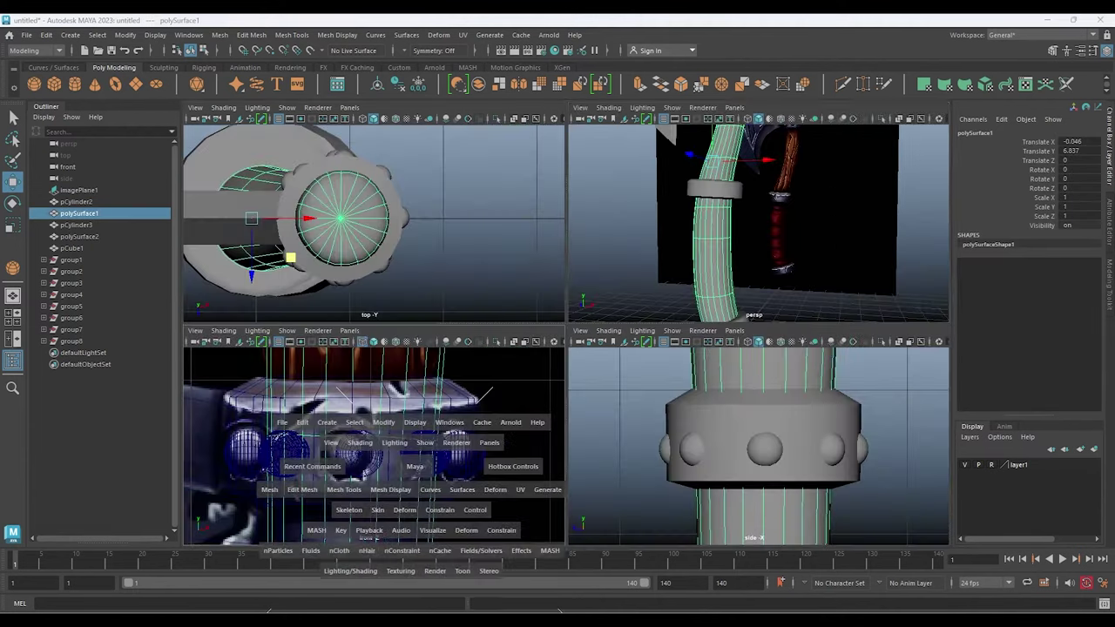
key(space)
scroll(566, 335, down, 3)
scroll(471, 314, up, 3)
scroll(427, 409, up, 2)
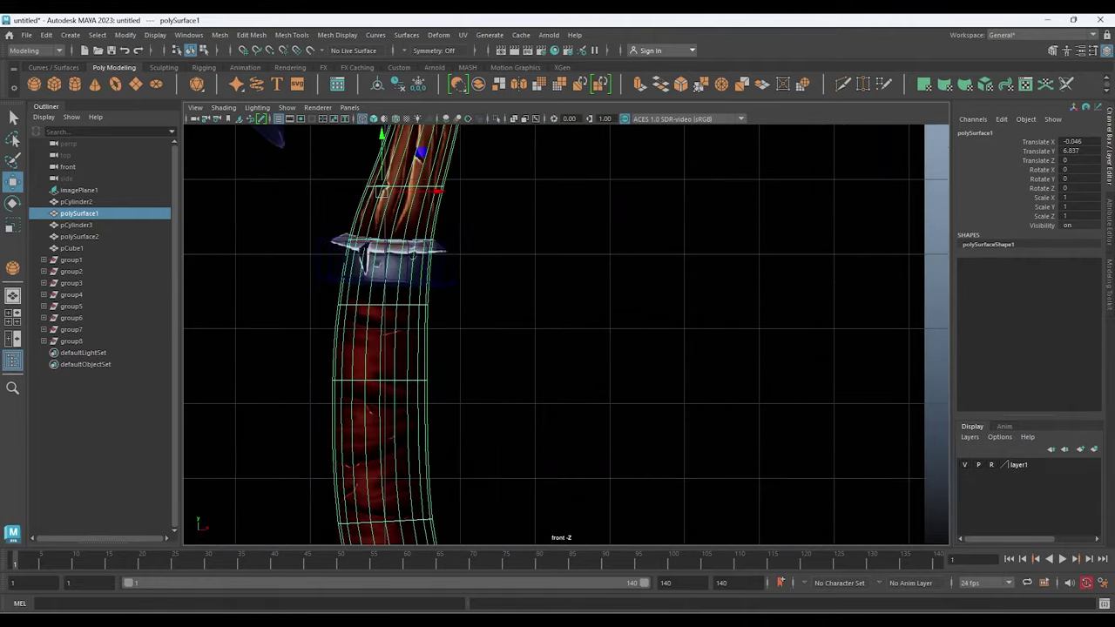
scroll(427, 410, up, 2)
scroll(427, 410, up, 1)
scroll(427, 410, up, 1)
mouse_move(557, 261)
alt+middle_down()
mouse_move(542, 291)
mouse_move(542, 212)
mouse_move(537, 287)
alt+middle_up()
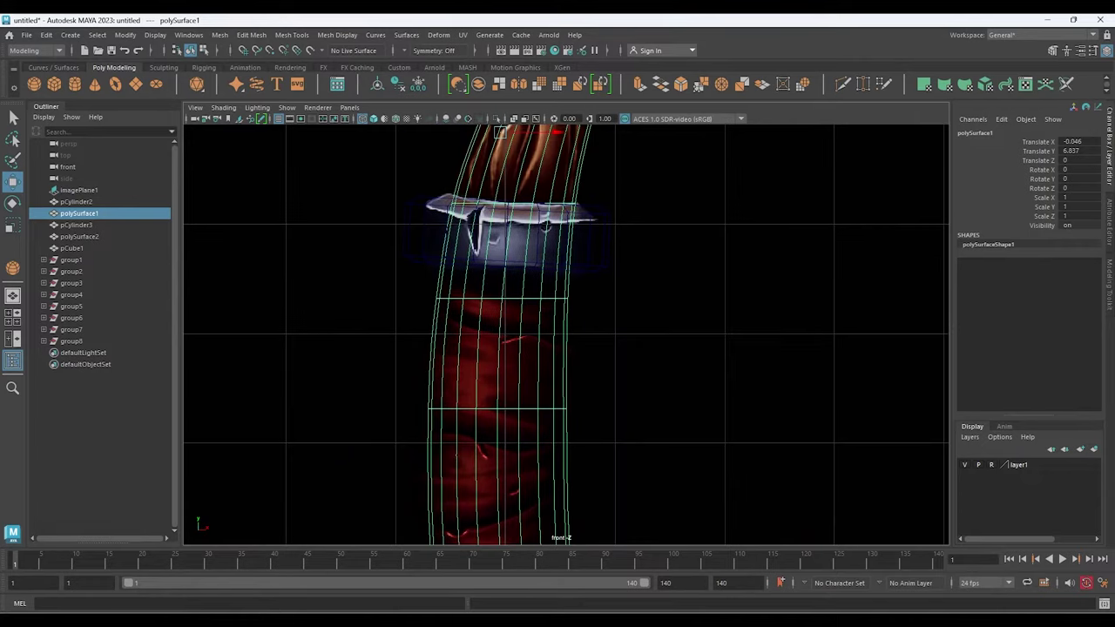
Raise a ring of handle vertices up to the top edge of the reference's red wrap
right_drag(493, 294, 436, 281)
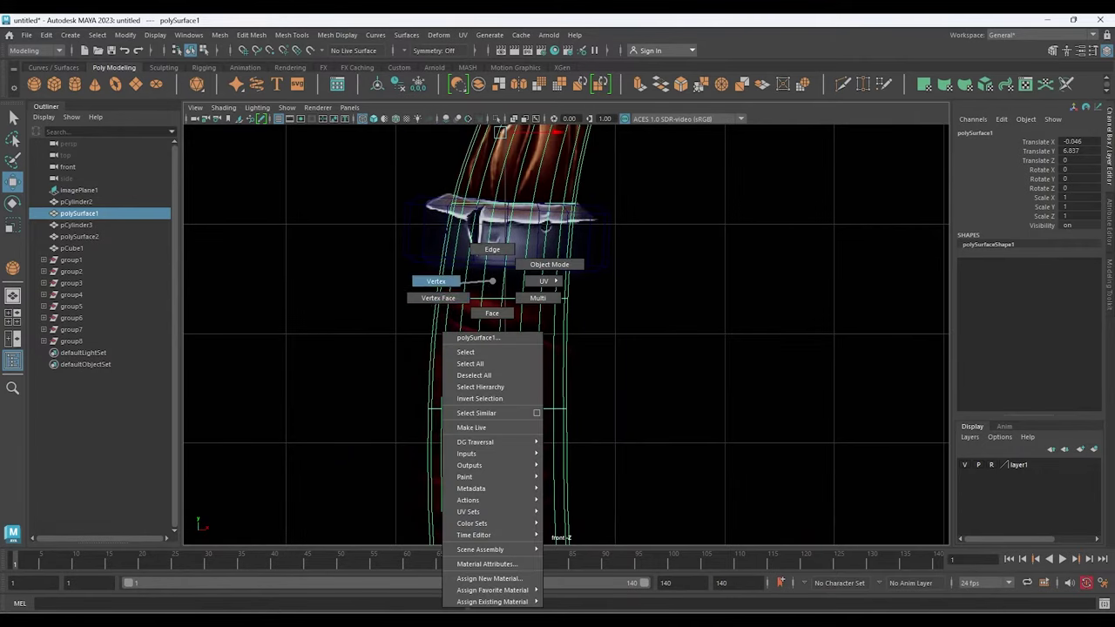
drag(406, 280, 641, 335)
drag(501, 246, 500, 211)
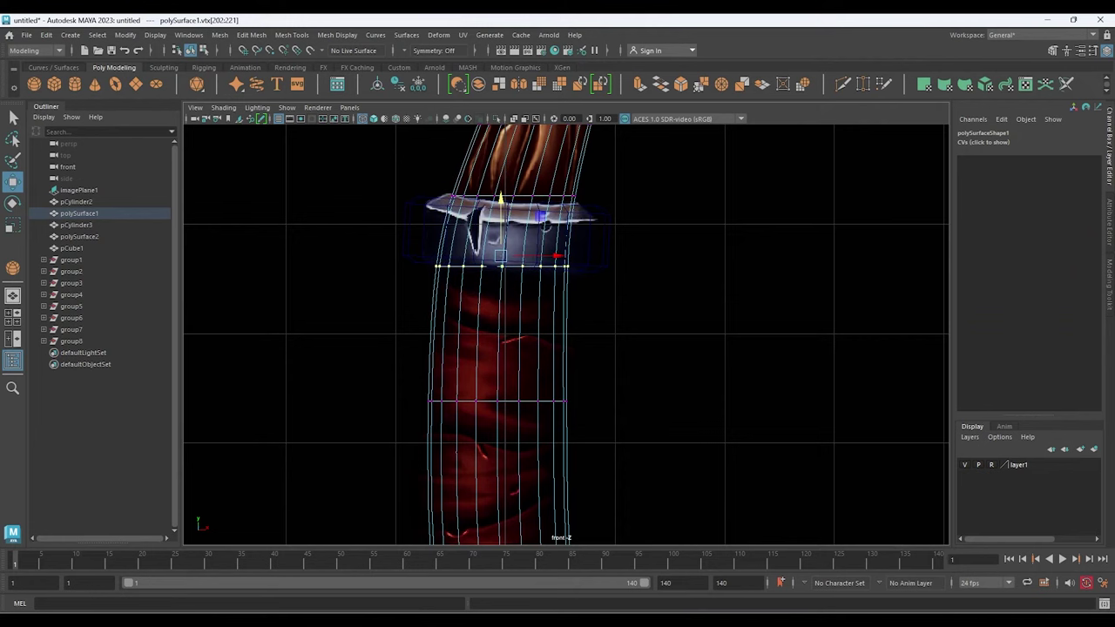
key(1)
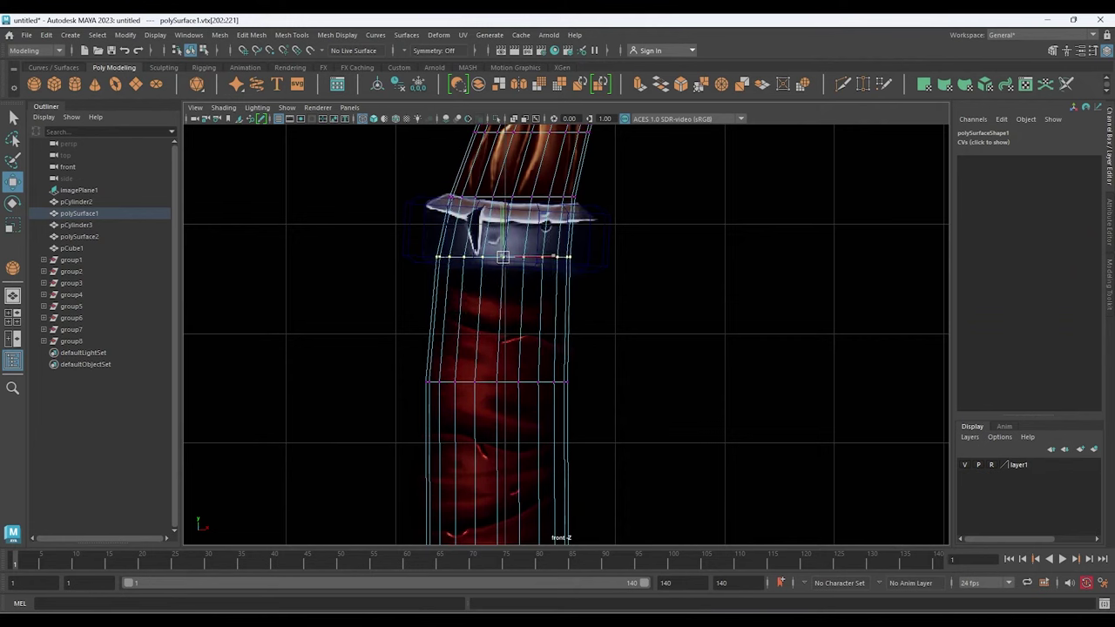
mouse_move(500, 348)
alt+middle_down()
mouse_move(528, 255)
mouse_move(535, 145)
alt+middle_up()
alt+middle_drag(531, 261, 534, 383)
Cut a new edge loop across the handle just above the collar with Multi-Cut
click(841, 84)
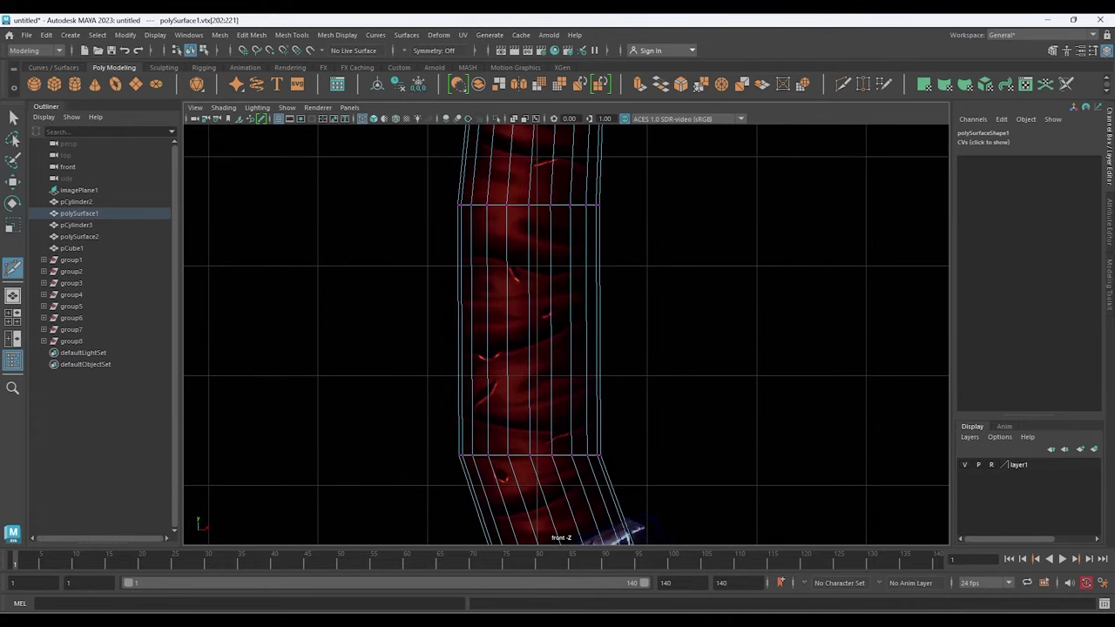
ctrl+click(533, 346)
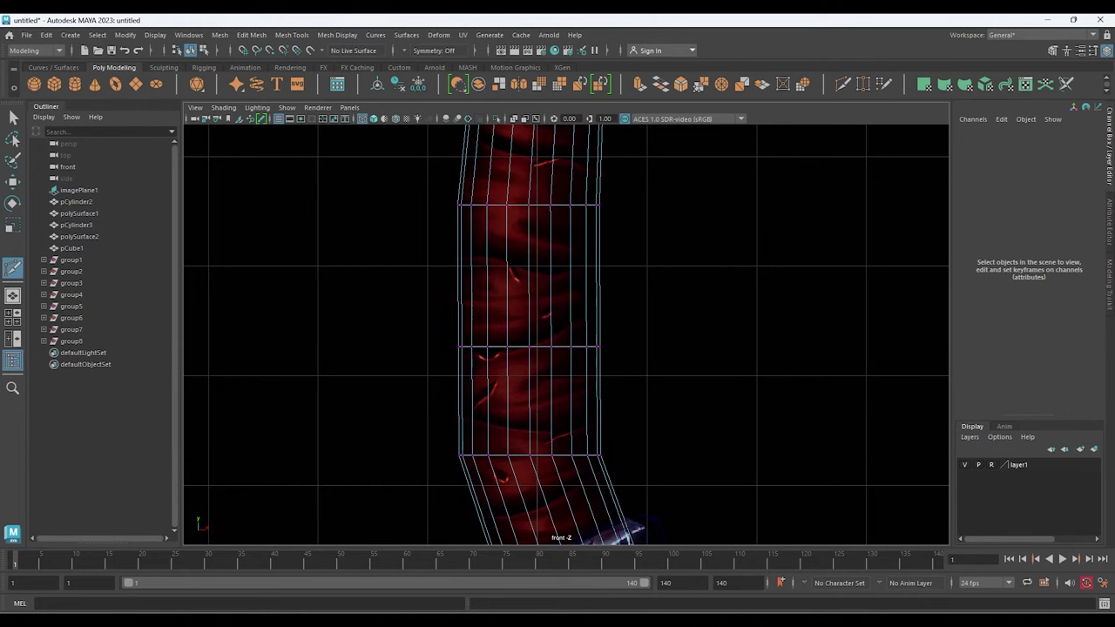
alt+middle_drag(492, 474, 474, 287)
scroll(472, 301, up, 3)
scroll(514, 270, up, 2)
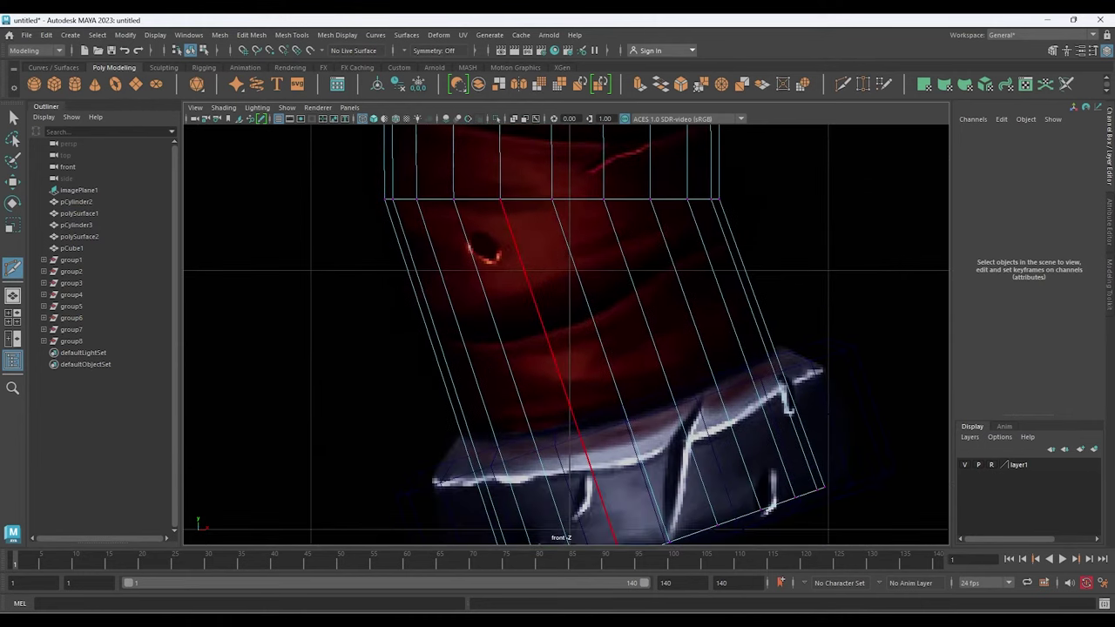
scroll(592, 357, down, 5)
scroll(601, 366, up, 3)
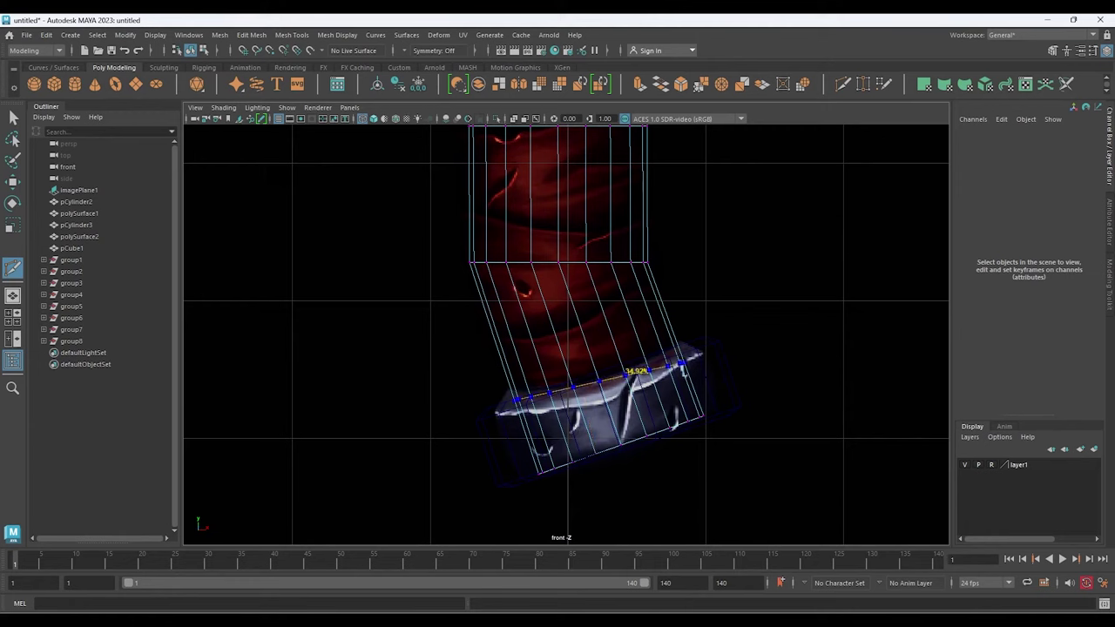
In face mode, select the middle ring of handle faces above the lower grey band
alt+middle_drag(566, 348, 597, 392)
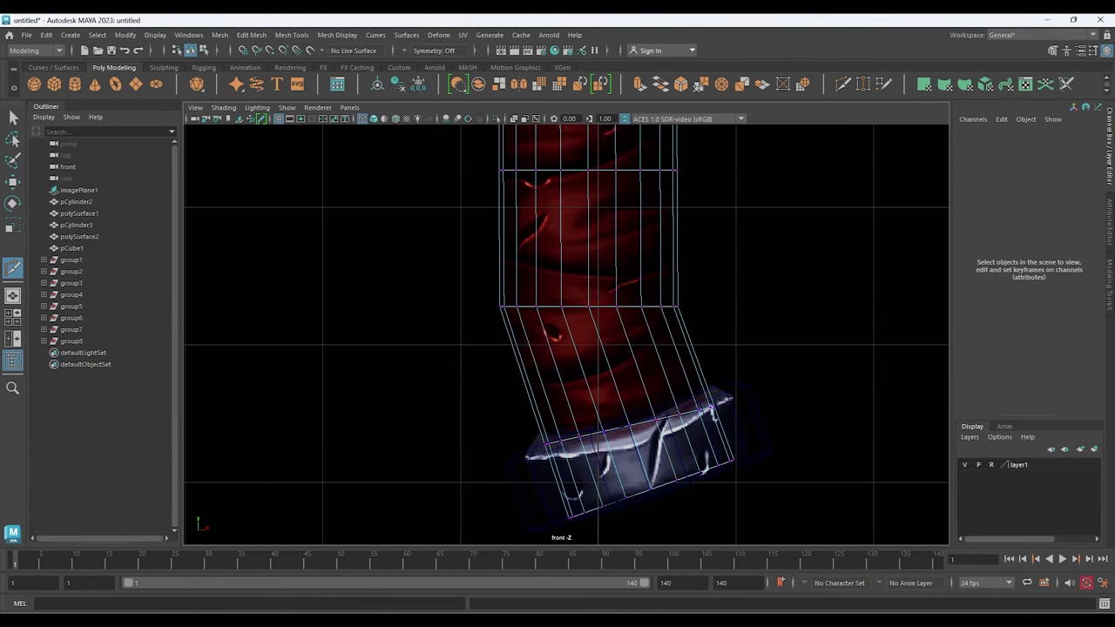
alt+middle_drag(566, 348, 572, 422)
right_drag(606, 281, 605, 314)
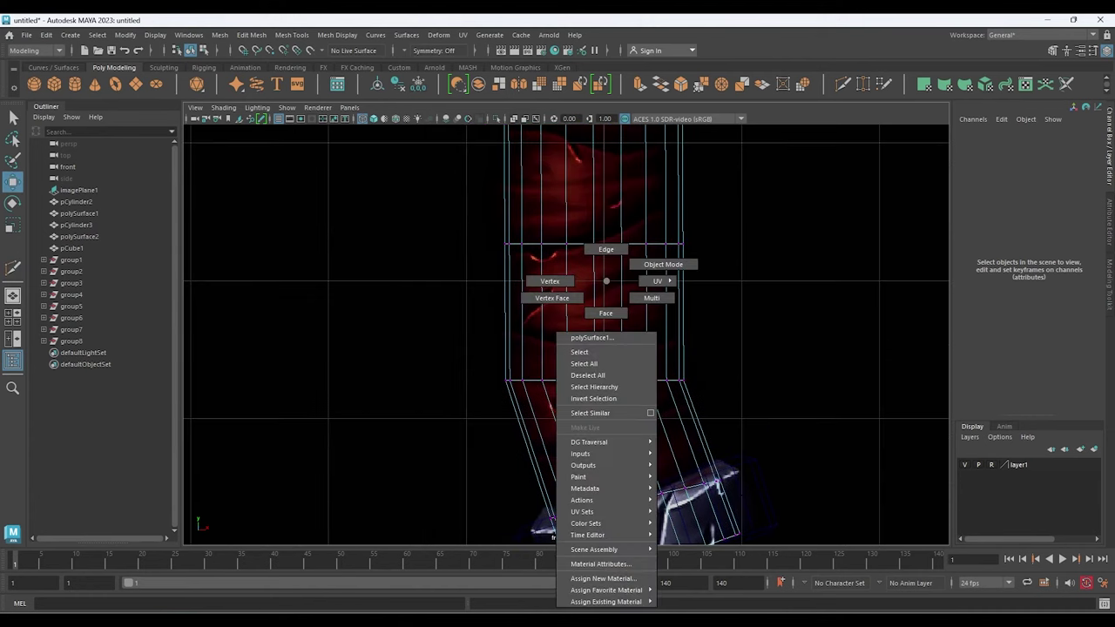
click(557, 418)
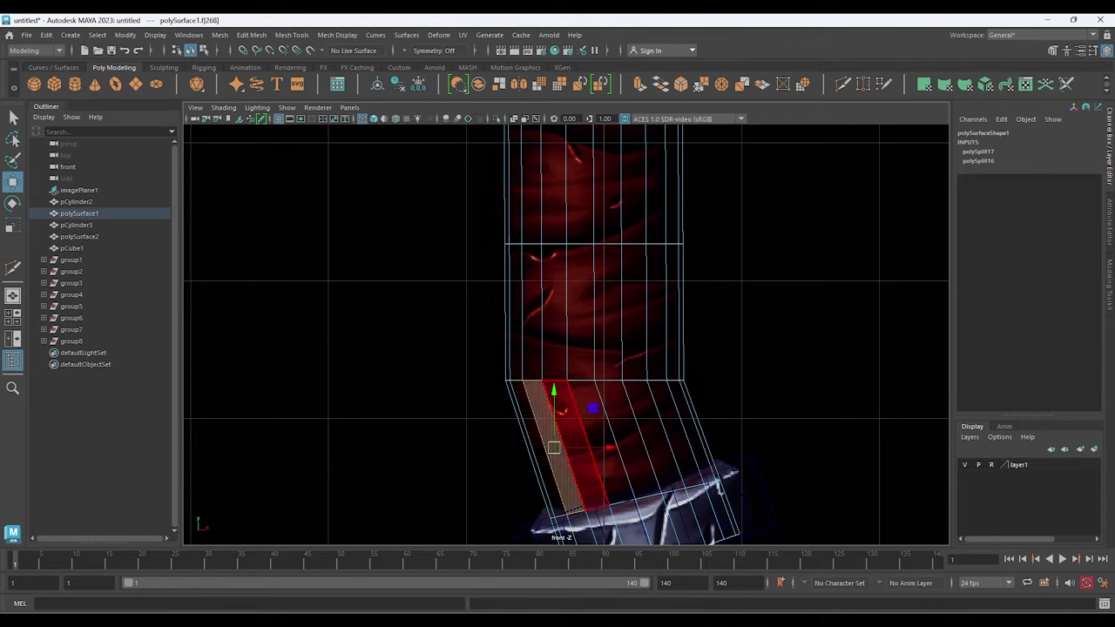
double_click(610, 436)
double_click(580, 314)
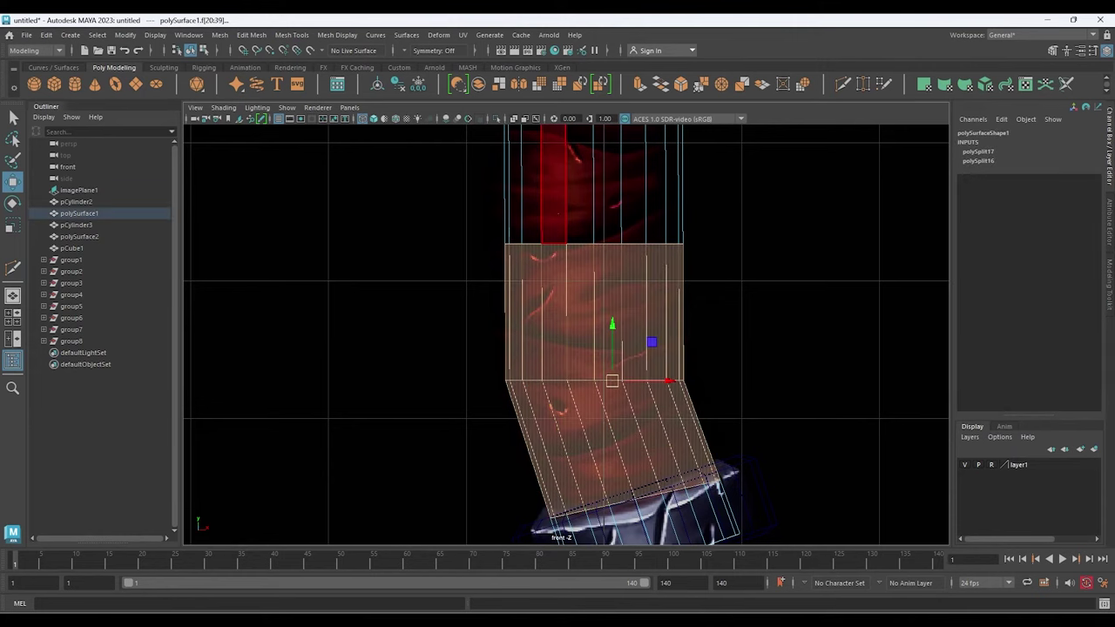
Add the face rings above to the selection and extract them as a separate mesh
shift+double_click(580, 183)
alt+middle_drag(581, 183, 615, 405)
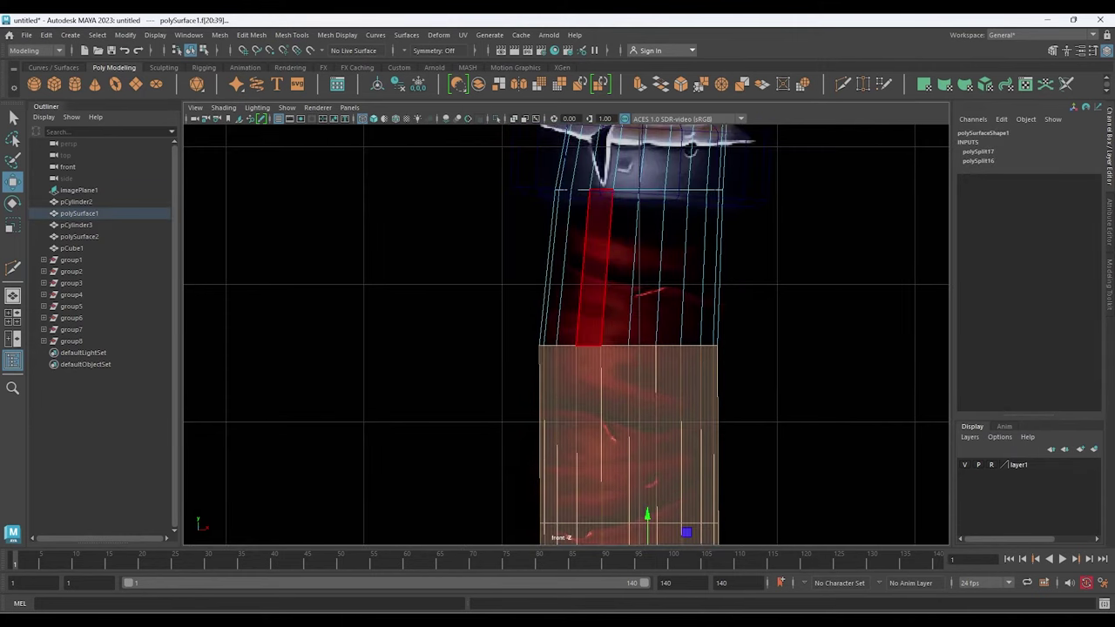
shift+double_click(593, 262)
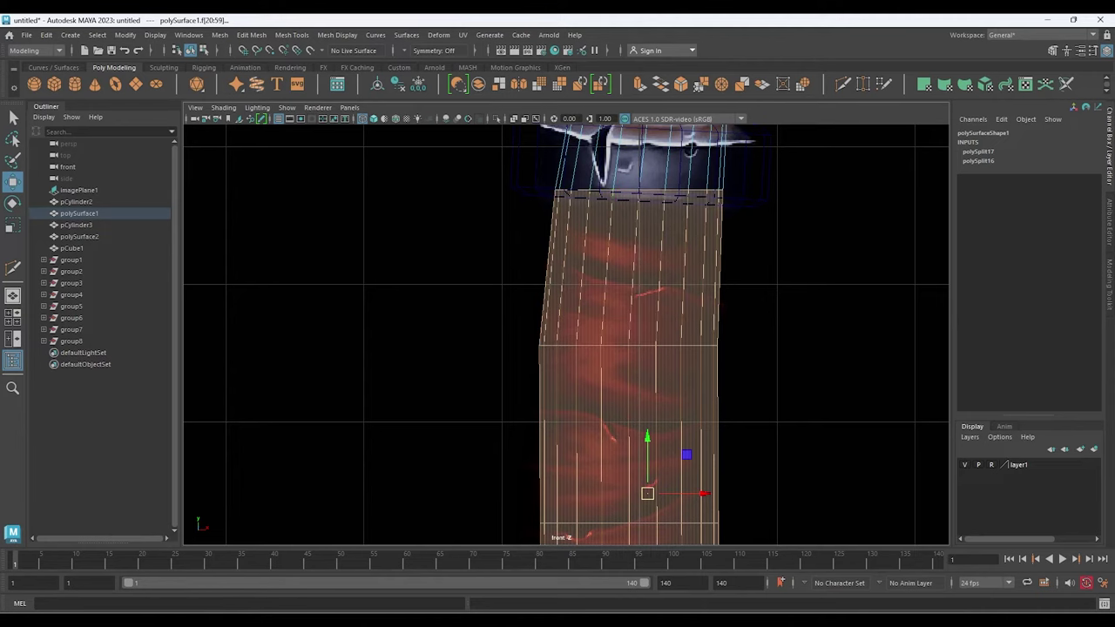
click(292, 35)
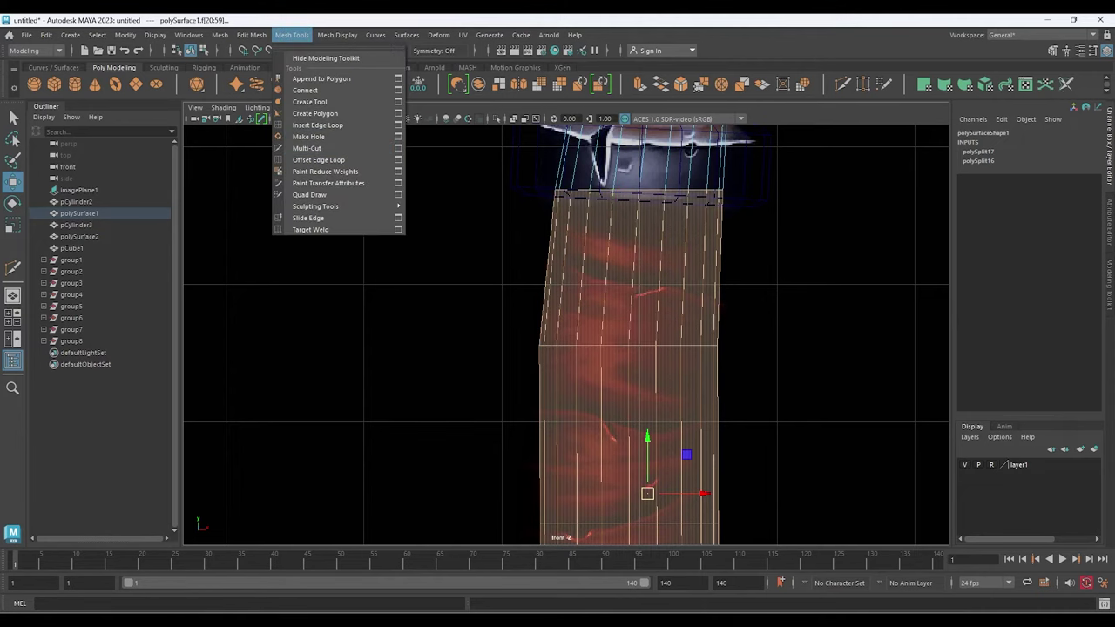
click(268, 350)
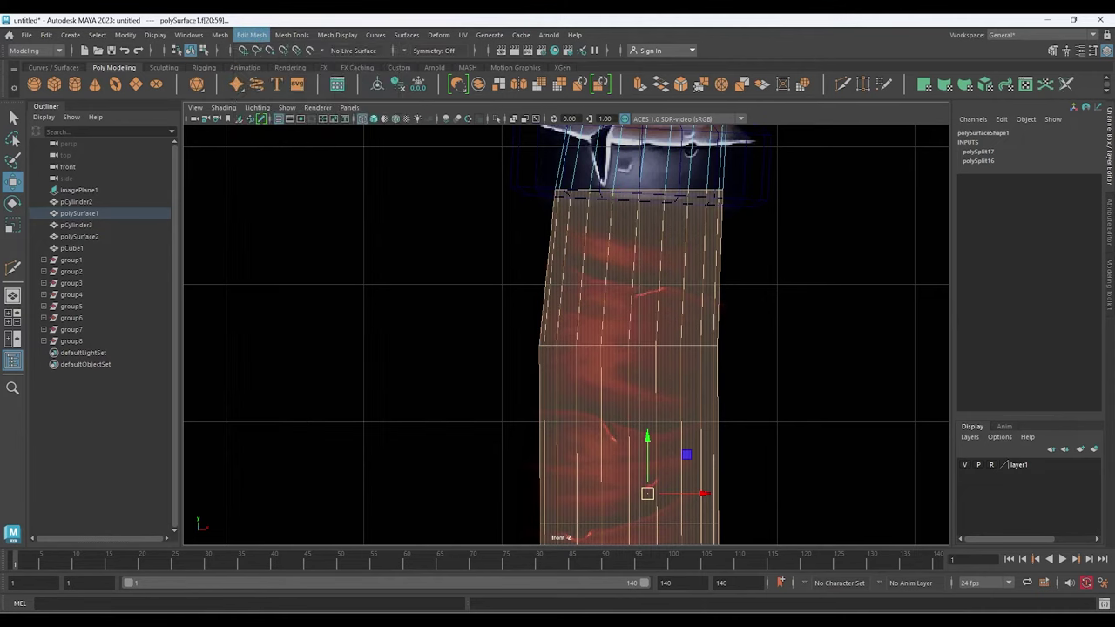
mouse_move(777, 520)
alt+middle_down()
mouse_move(757, 480)
mouse_move(758, 431)
alt+middle_up()
key(w)
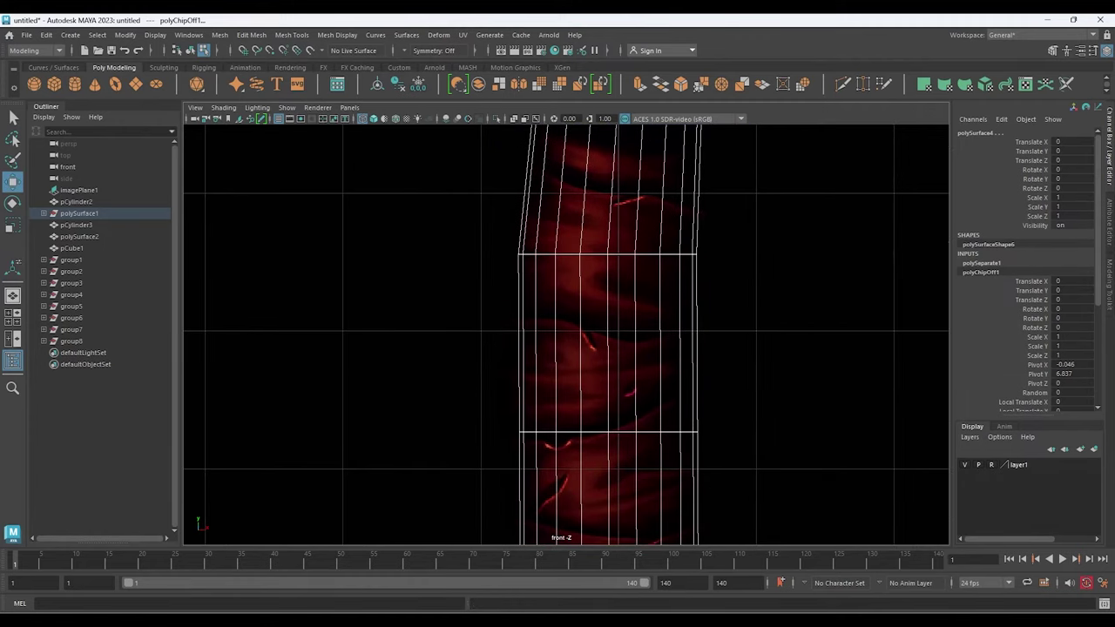
Unparent the extracted polySurface4 from polySurface1's group to the scene root
click(43, 214)
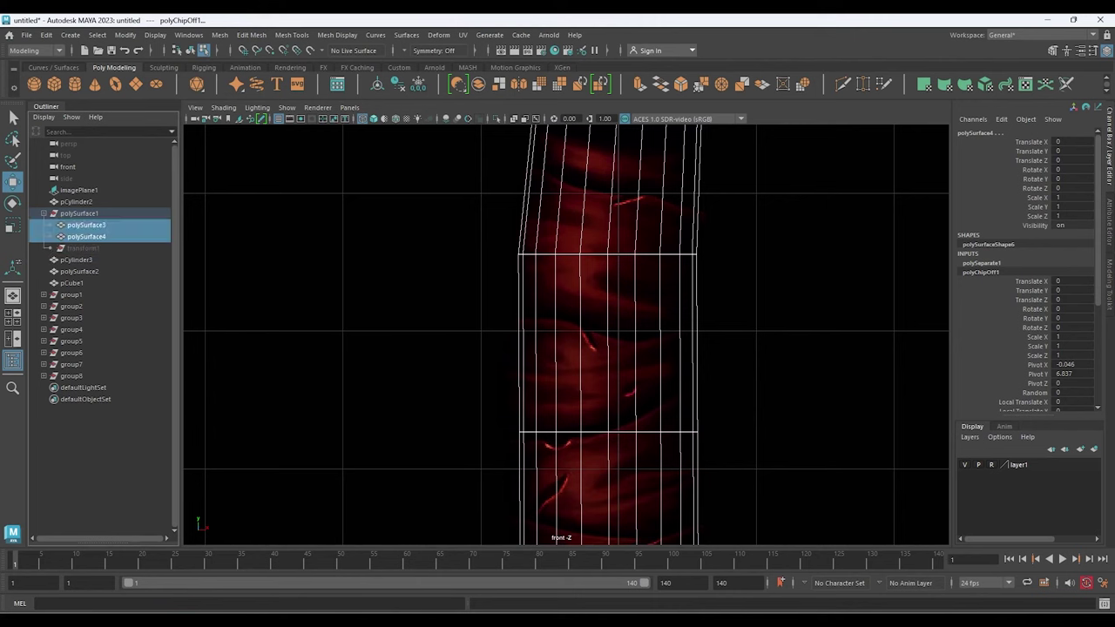
click(86, 236)
scroll(566, 334, down, 4)
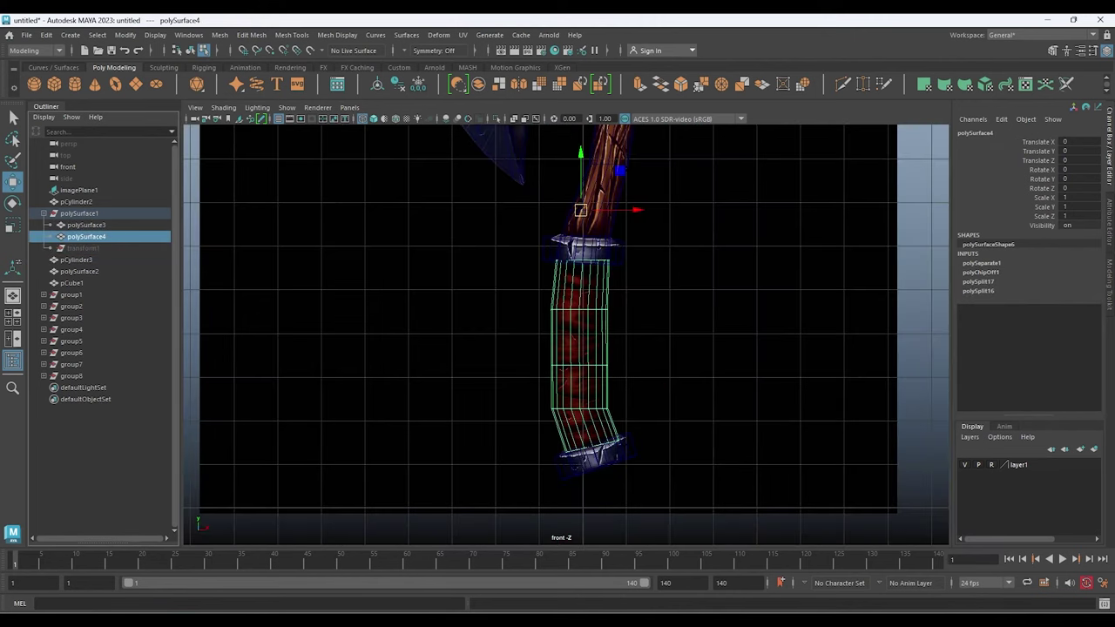
key(shift+p)
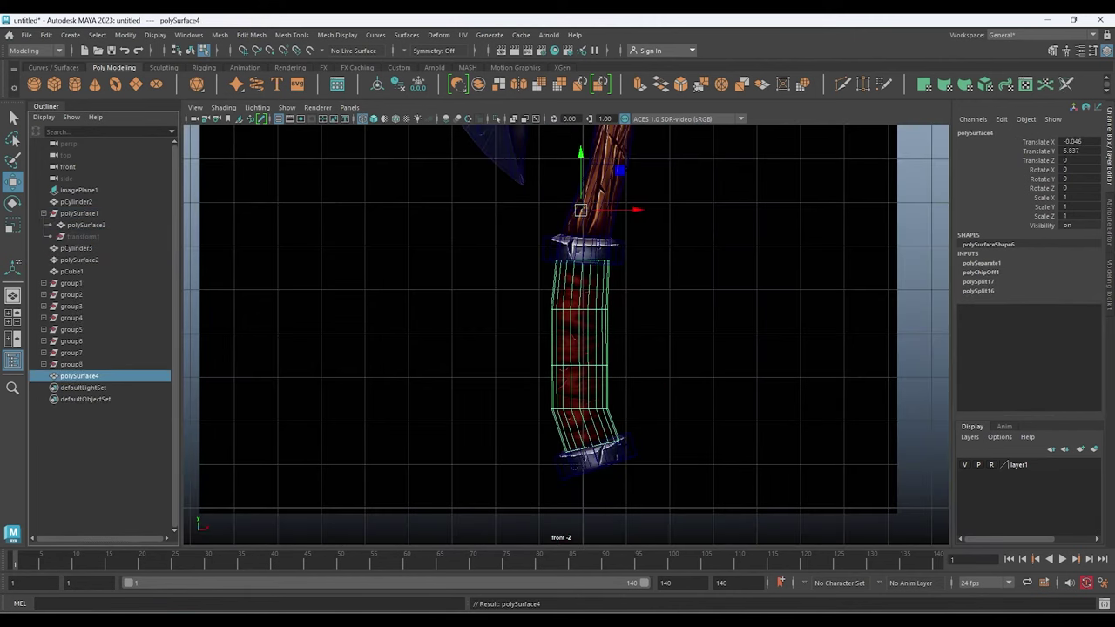
scroll(587, 409, up, 2)
scroll(587, 409, up, 2)
scroll(587, 410, up, 2)
Rotate the grip's bottom vertex row so its edge follows the slanted grey band
scroll(668, 496, up, 1)
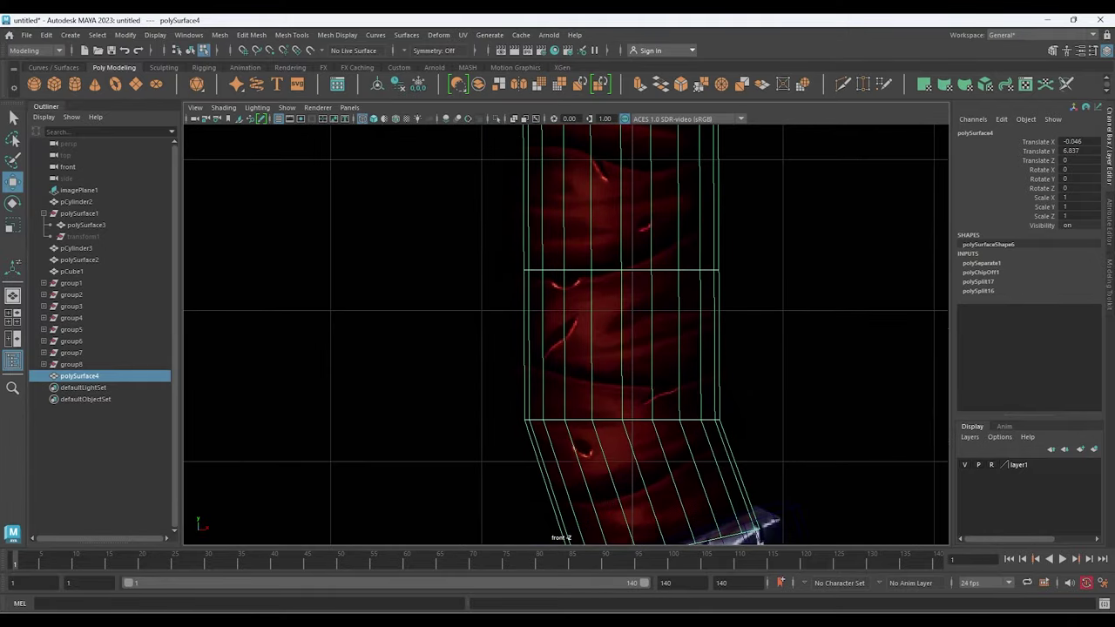
scroll(749, 512, up, 1)
alt+middle_drag(749, 514, 685, 427)
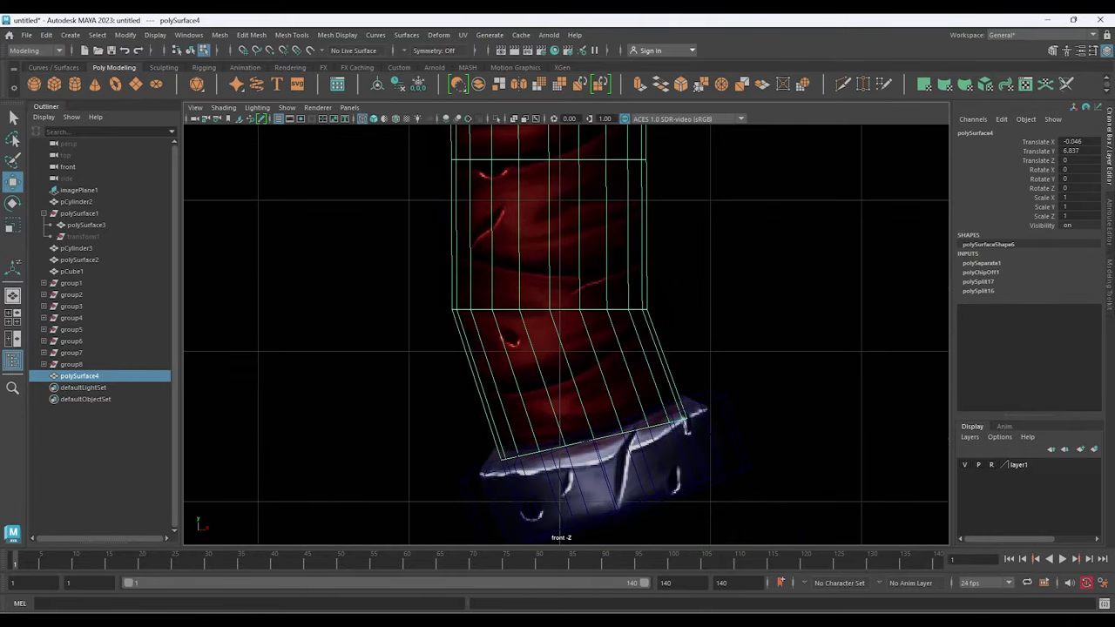
right_drag(488, 286, 364, 260)
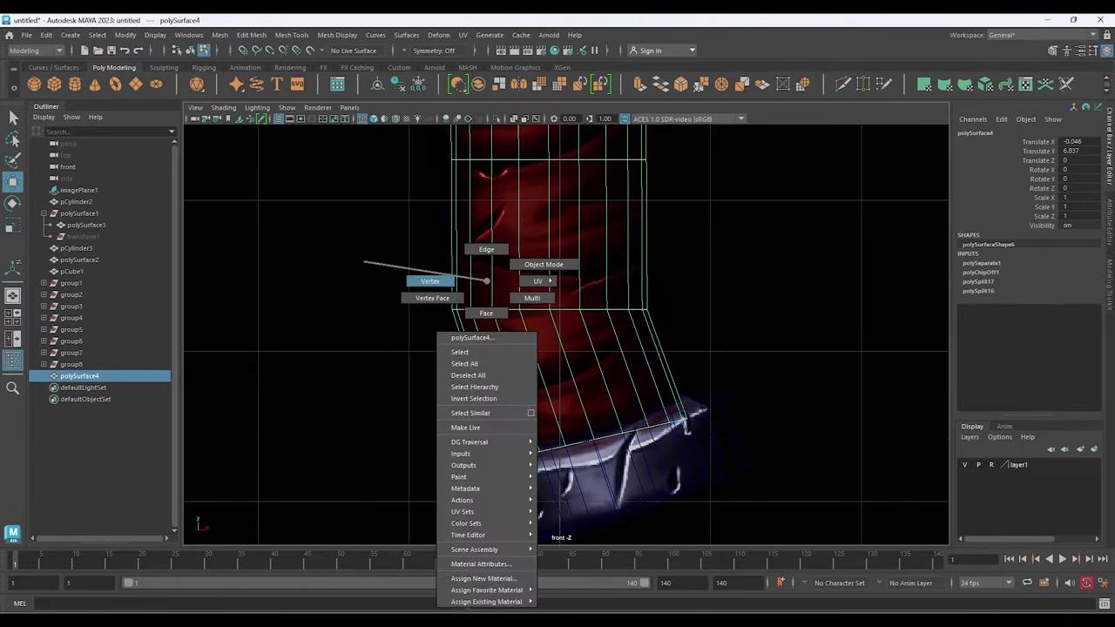
drag(447, 391, 741, 467)
key(e)
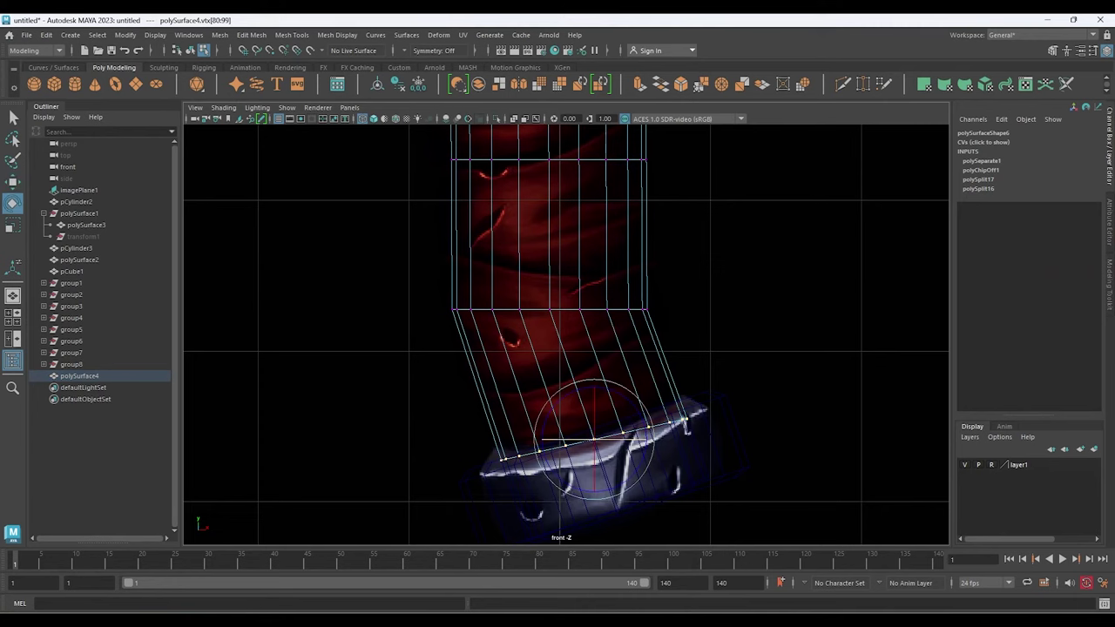
drag(646, 429, 640, 409)
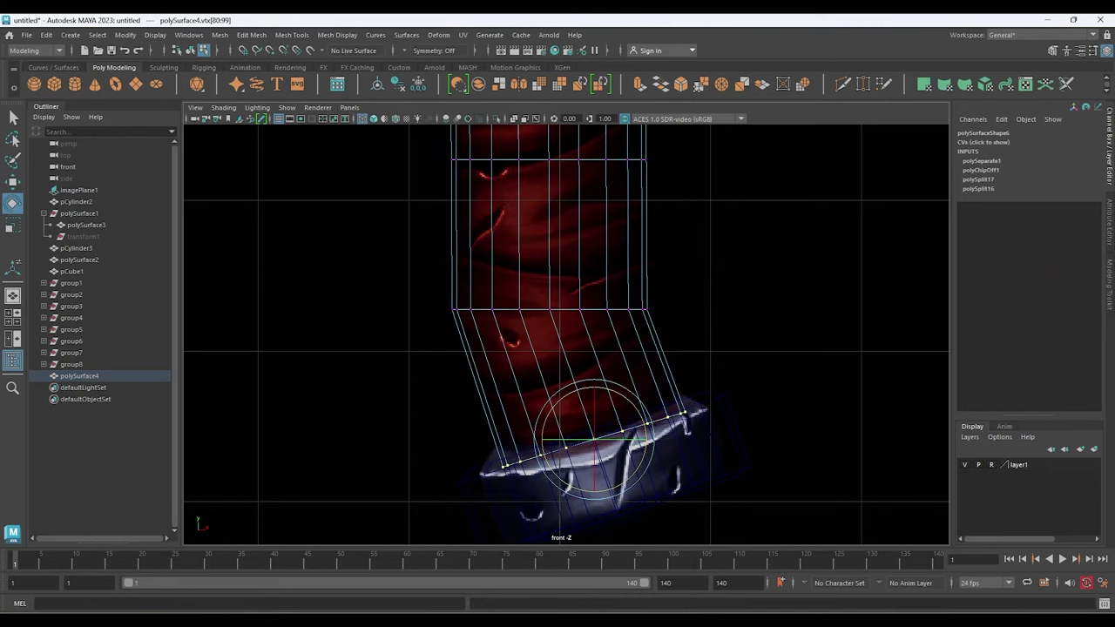
key(w)
Return to Object Mode, frame the top of the grip, and pick the Multi-Cut tool
alt+middle_drag(634, 401, 440, 131)
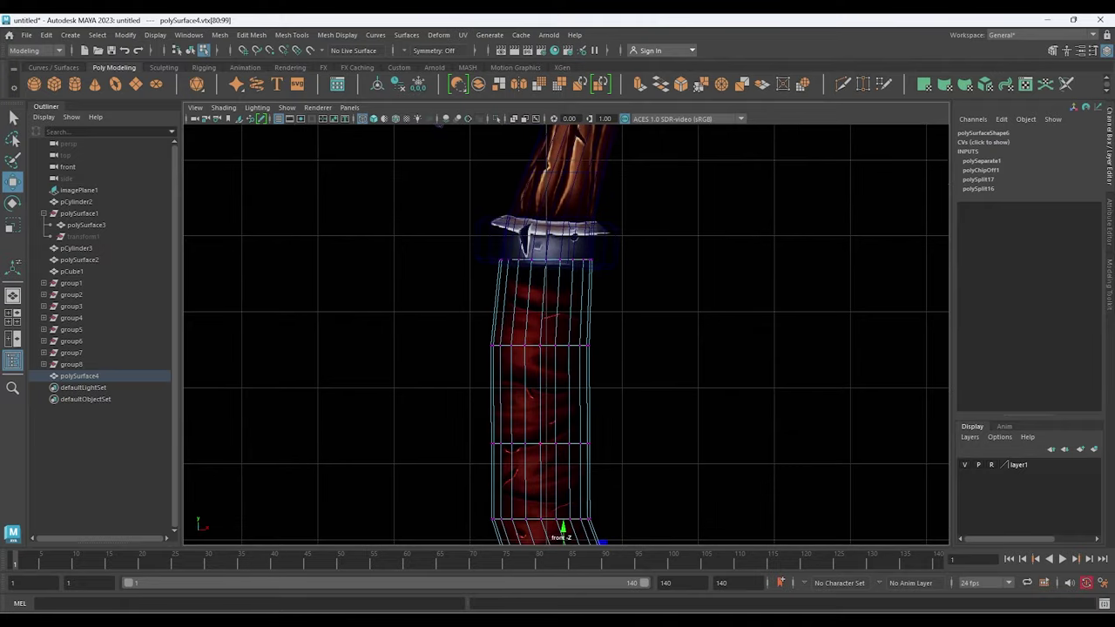
scroll(549, 348, up, 2)
scroll(549, 348, up, 2)
scroll(548, 349, up, 2)
scroll(548, 348, up, 2)
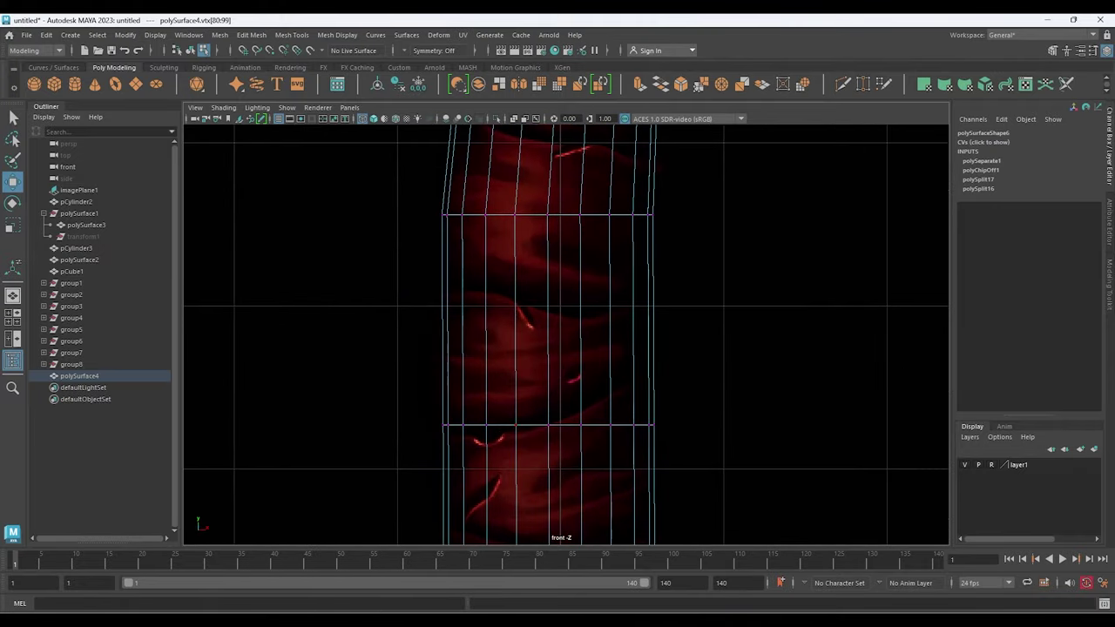
alt+middle_drag(549, 348, 569, 325)
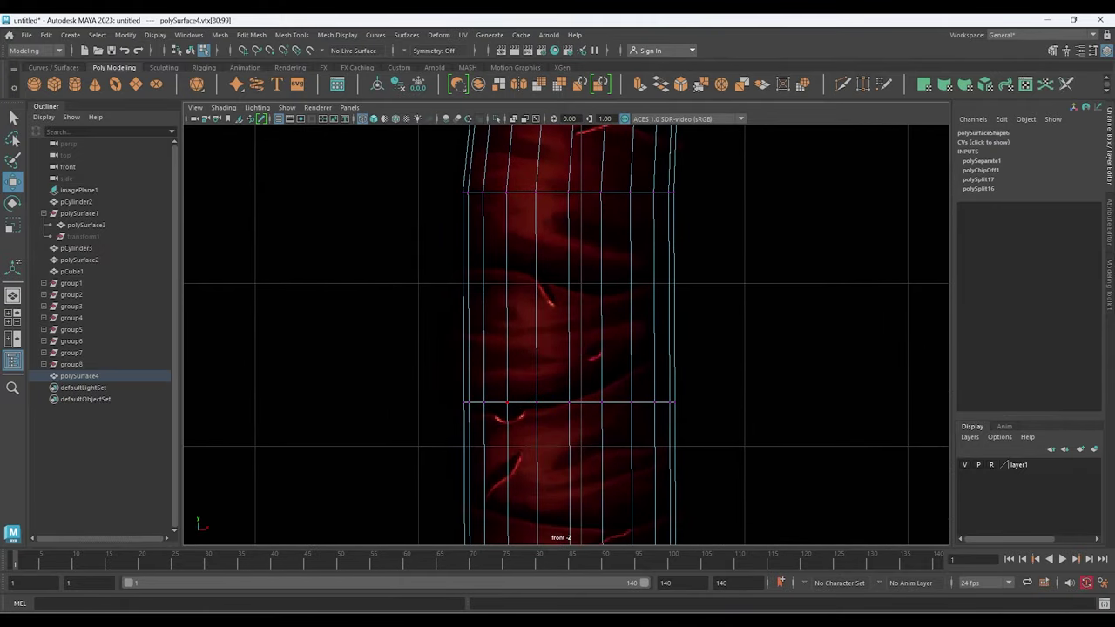
right_drag(510, 283, 567, 266)
alt+middle_drag(566, 331, 589, 432)
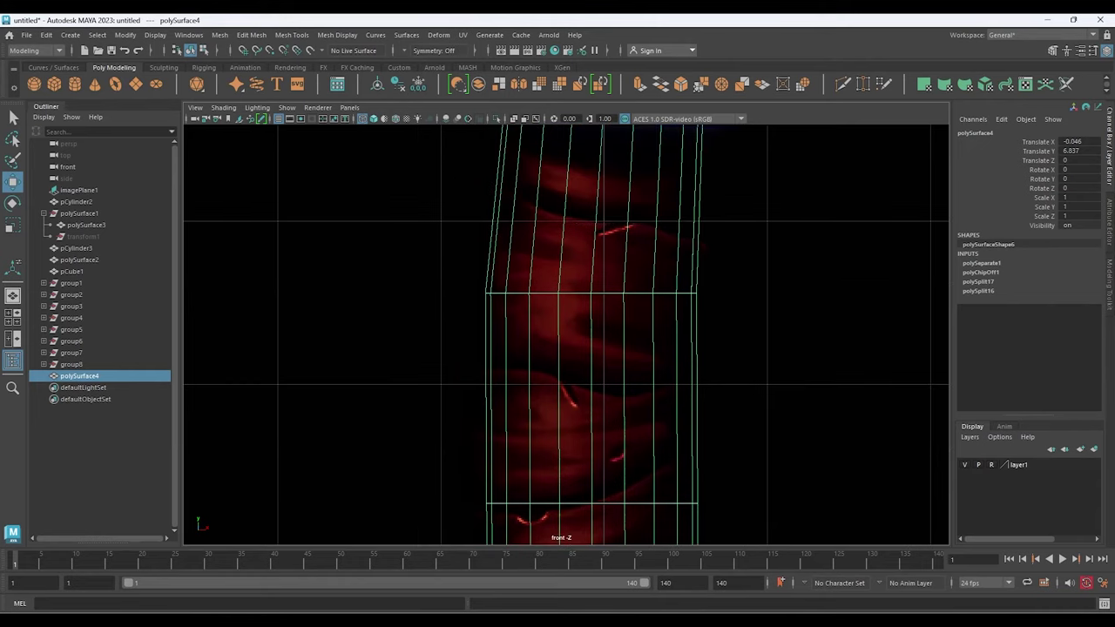
scroll(566, 333, up, 3)
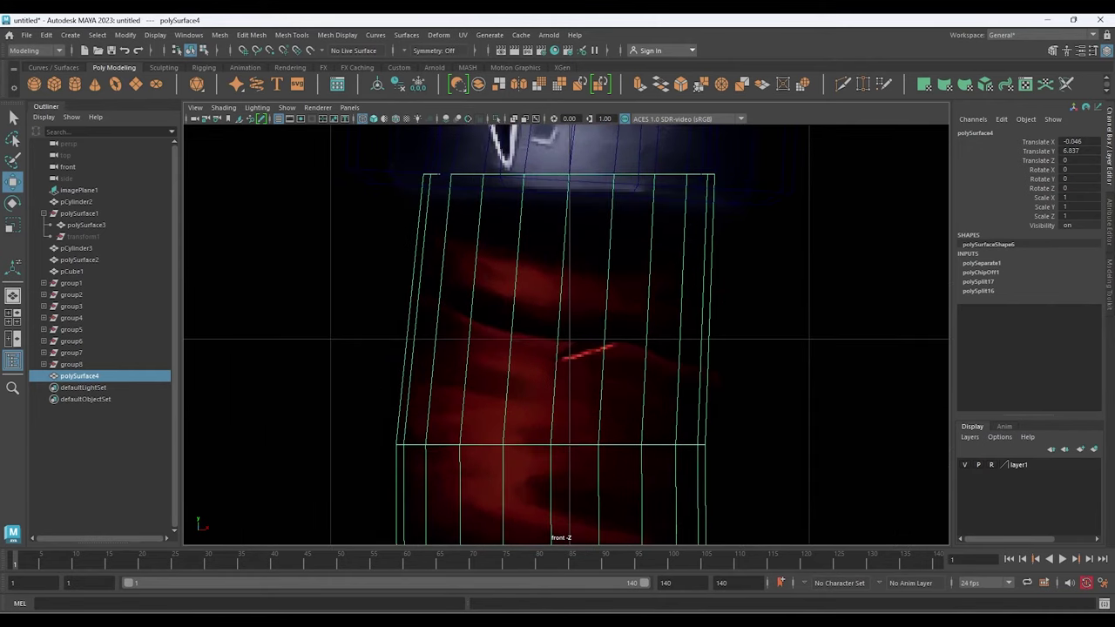
alt+middle_drag(566, 331, 564, 373)
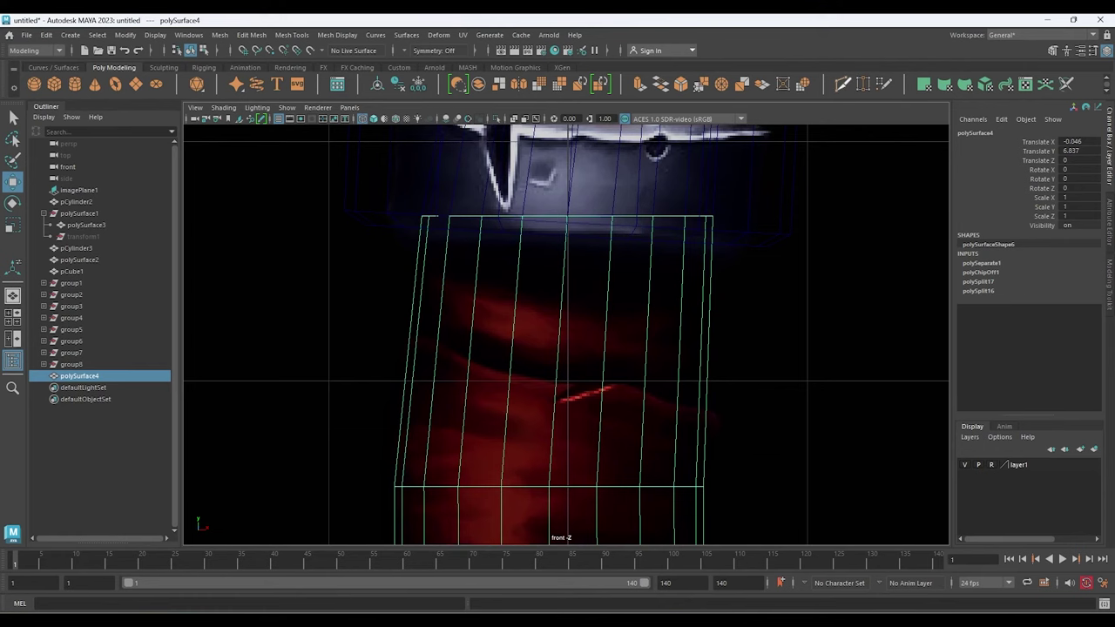
click(842, 84)
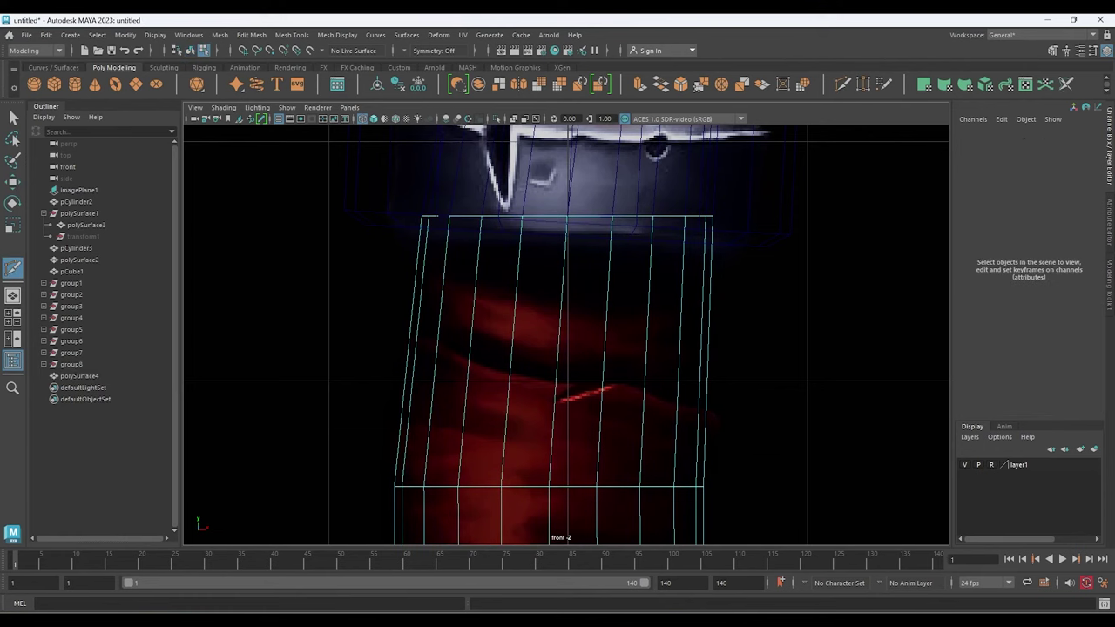
Slice new edge loops across polySurface4, including a sloping cut along the wrap's diagonal band
scroll(566, 333, down, 5)
scroll(566, 334, up, 2)
scroll(566, 334, up, 2)
scroll(566, 333, up, 1)
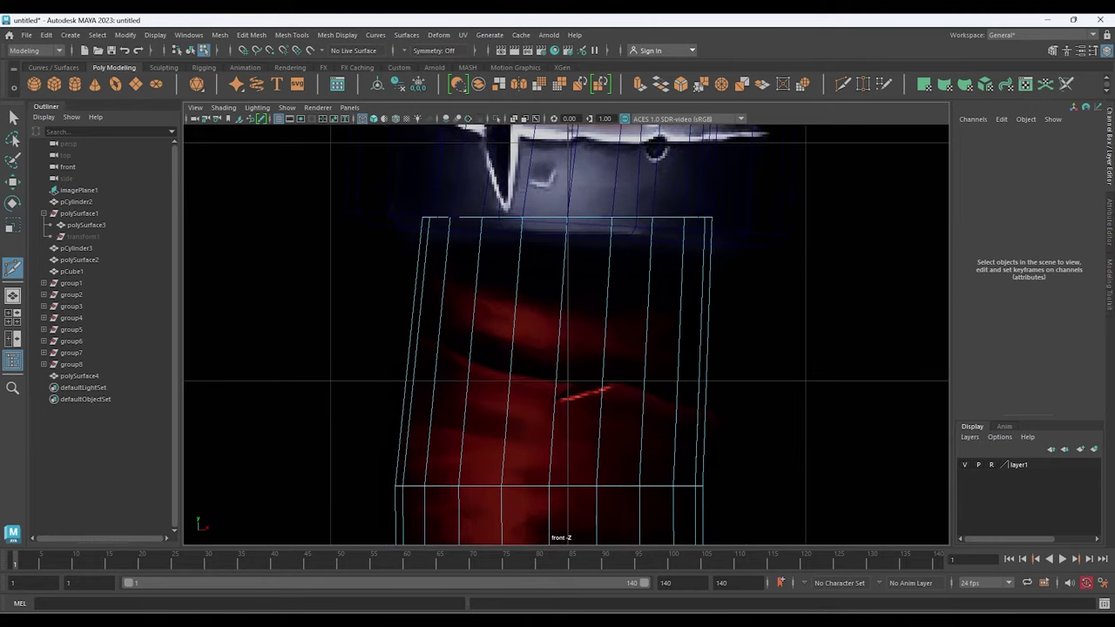
mouse_move(386, 317)
mouse_down()
mouse_move(828, 395)
mouse_move(804, 390)
mouse_up()
alt+middle_drag(804, 390, 804, 261)
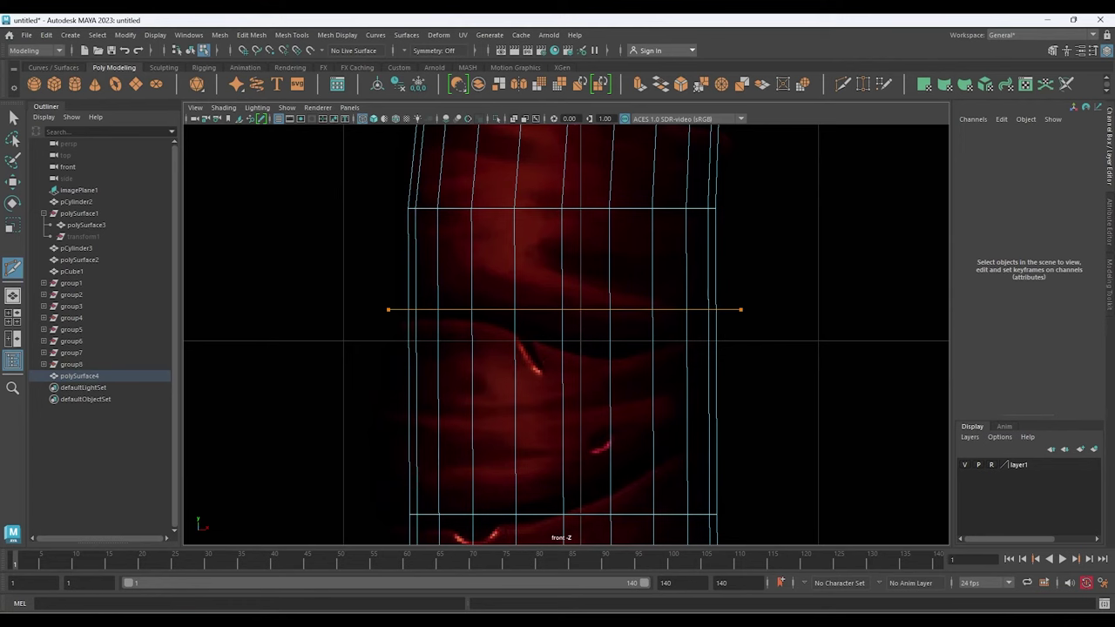
drag(740, 309, 742, 371)
alt+middle_drag(566, 392, 578, 292)
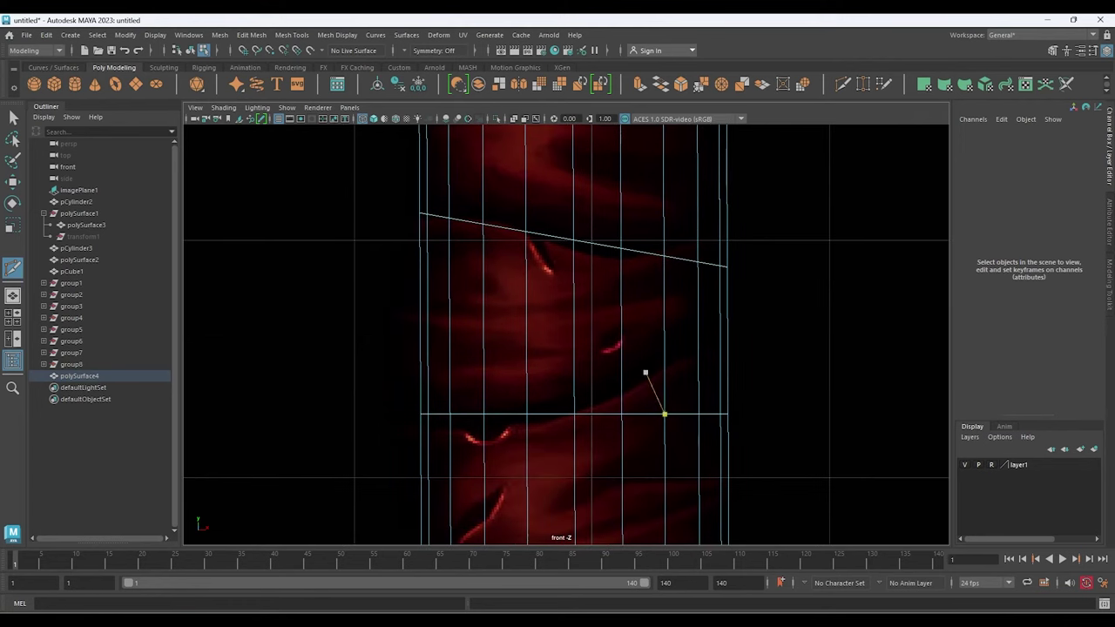
alt+middle_drag(645, 372, 665, 293)
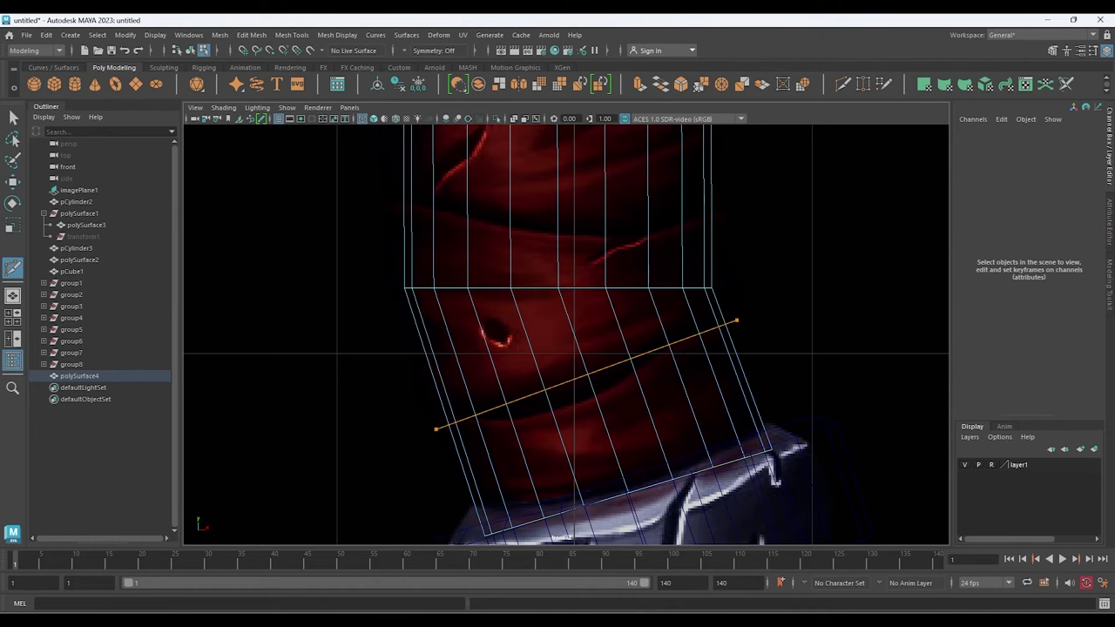
key(w)
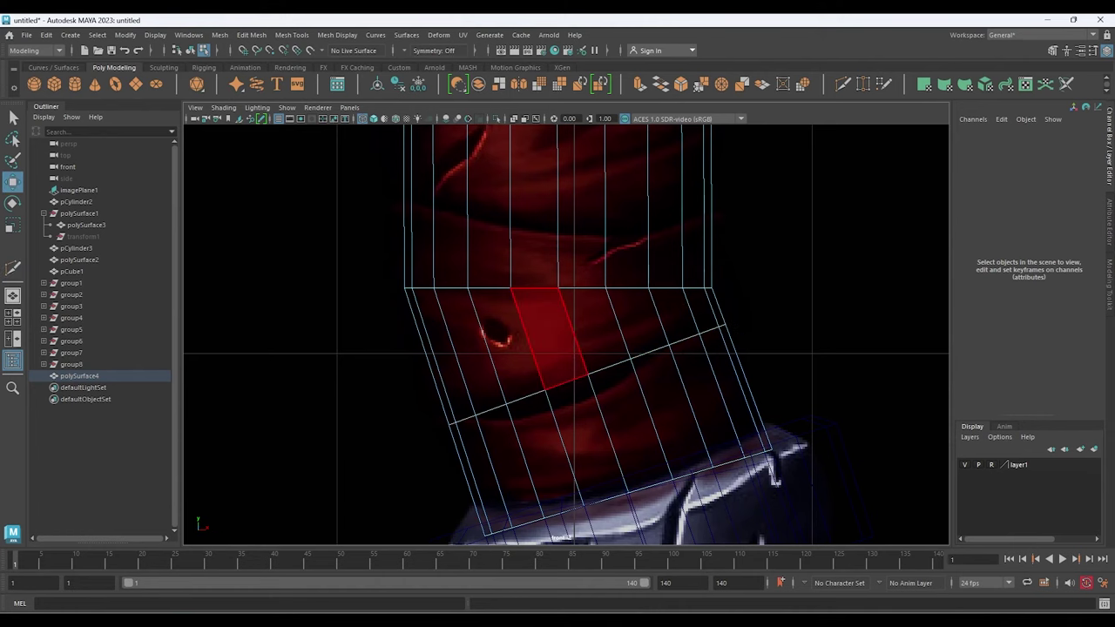
alt+middle_drag(544, 309, 553, 397)
Select the middle row of grip vertices and raise it up the grip
right_drag(560, 279, 513, 293)
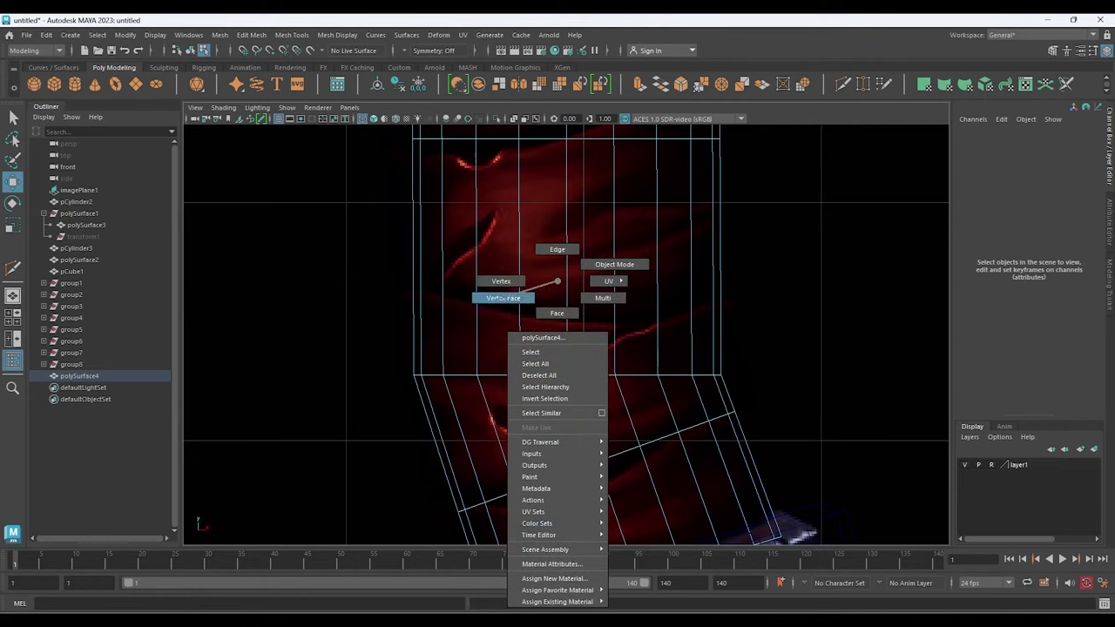
drag(379, 315, 733, 388)
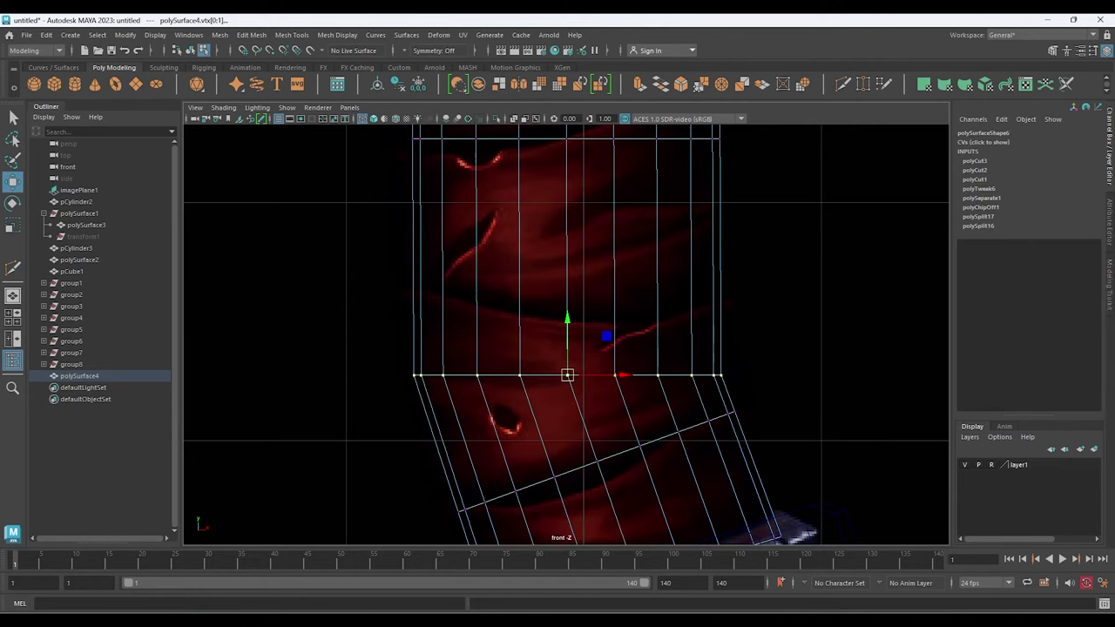
drag(567, 335, 566, 263)
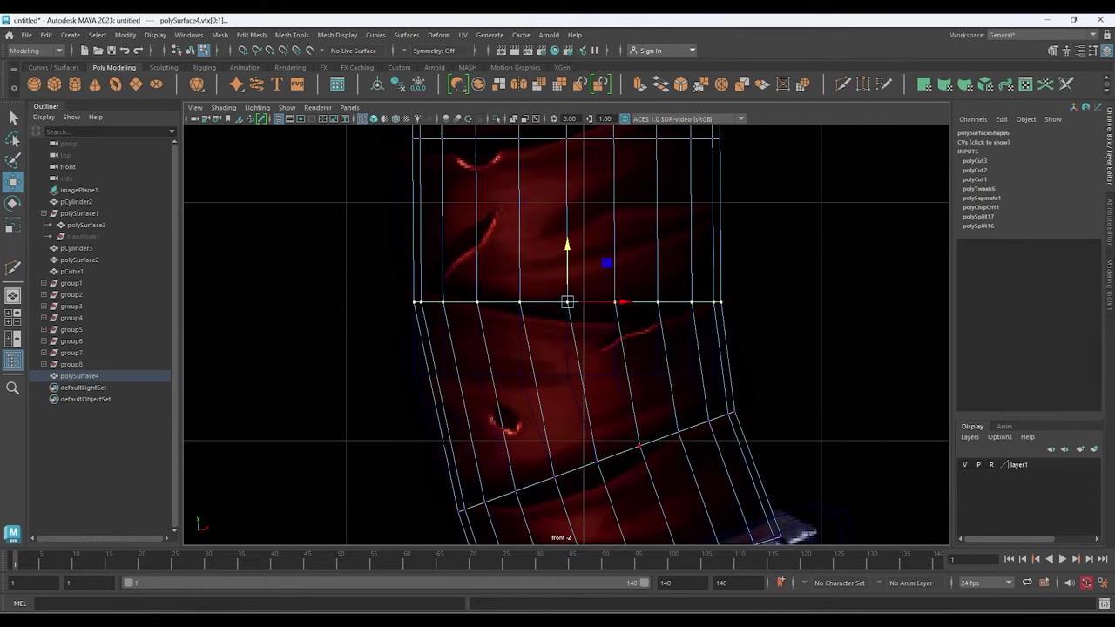
mouse_move(566, 349)
alt+middle_down()
mouse_move(559, 257)
mouse_move(575, 453)
alt+middle_up()
Rotate the next vertex row across the handle to match the wrap's slanted band
scroll(566, 335, up, 3)
scroll(566, 335, up, 2)
mouse_move(566, 335)
alt+middle_down()
mouse_move(559, 368)
mouse_move(566, 301)
alt+middle_up()
drag(305, 316, 505, 394)
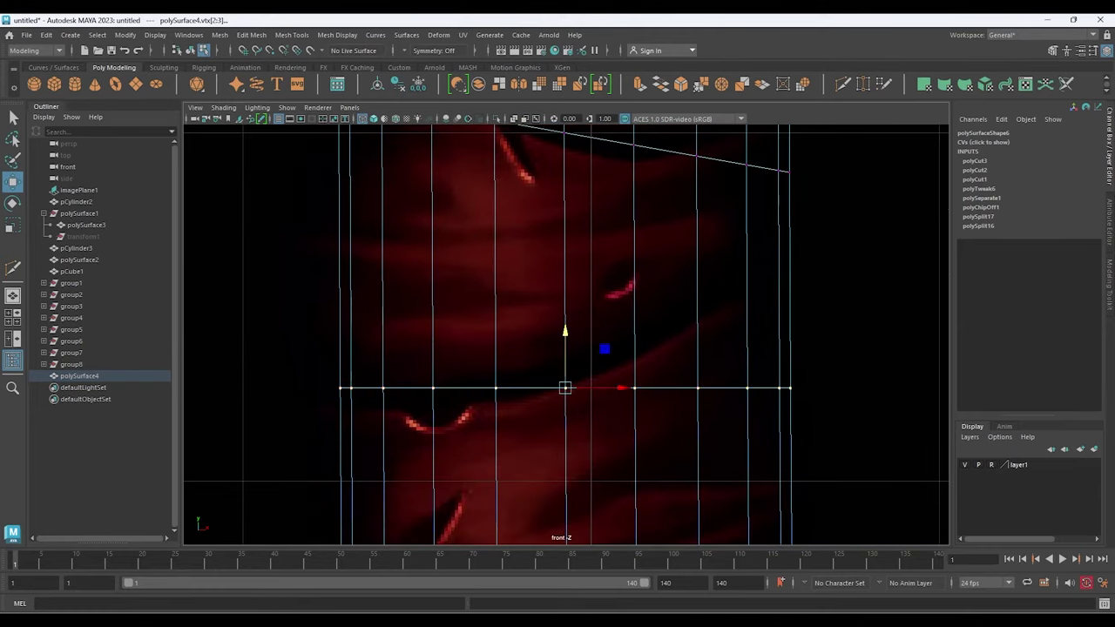
key(e)
drag(621, 375, 615, 348)
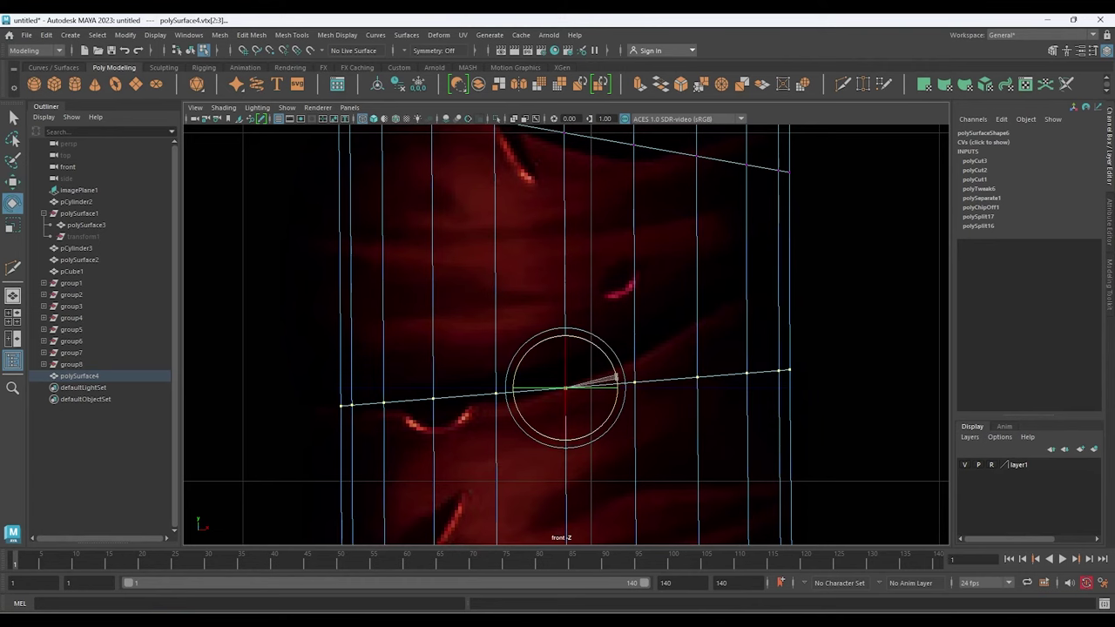
key(w)
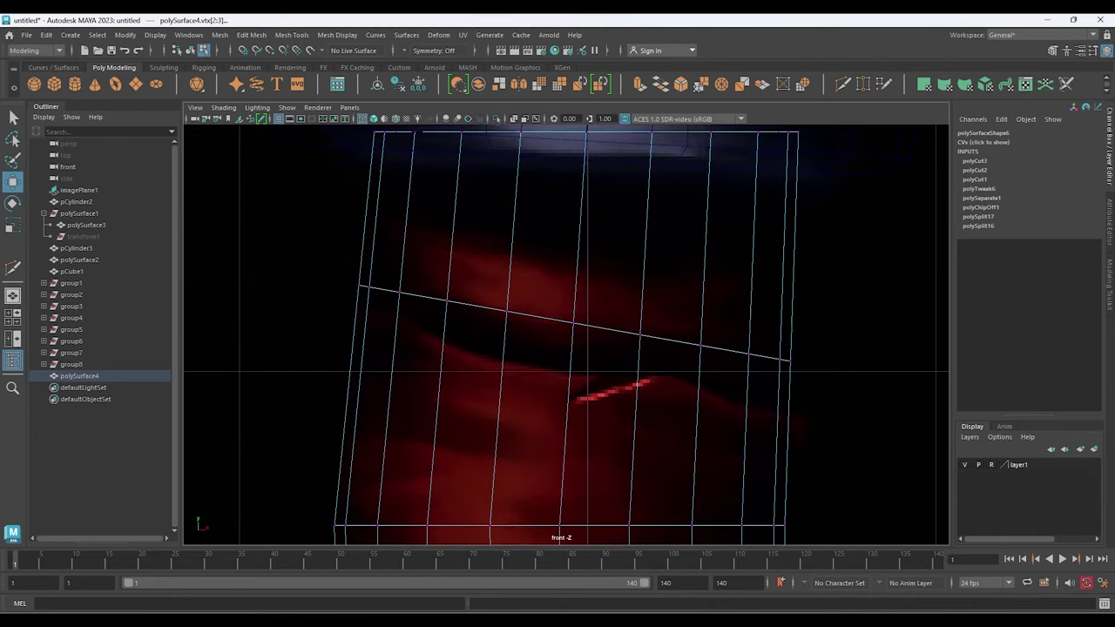
scroll(505, 322, up, 2)
scroll(505, 322, up, 2)
Pull the first band loop's vertices down along Y so the loop follows the band curve
click(509, 340)
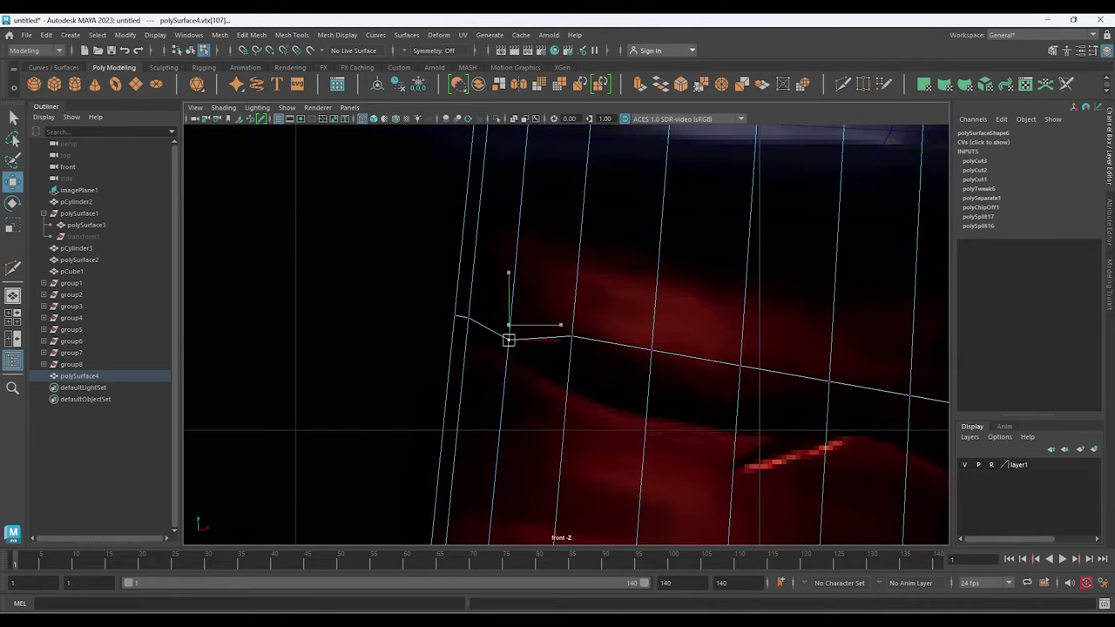
drag(571, 336, 569, 373)
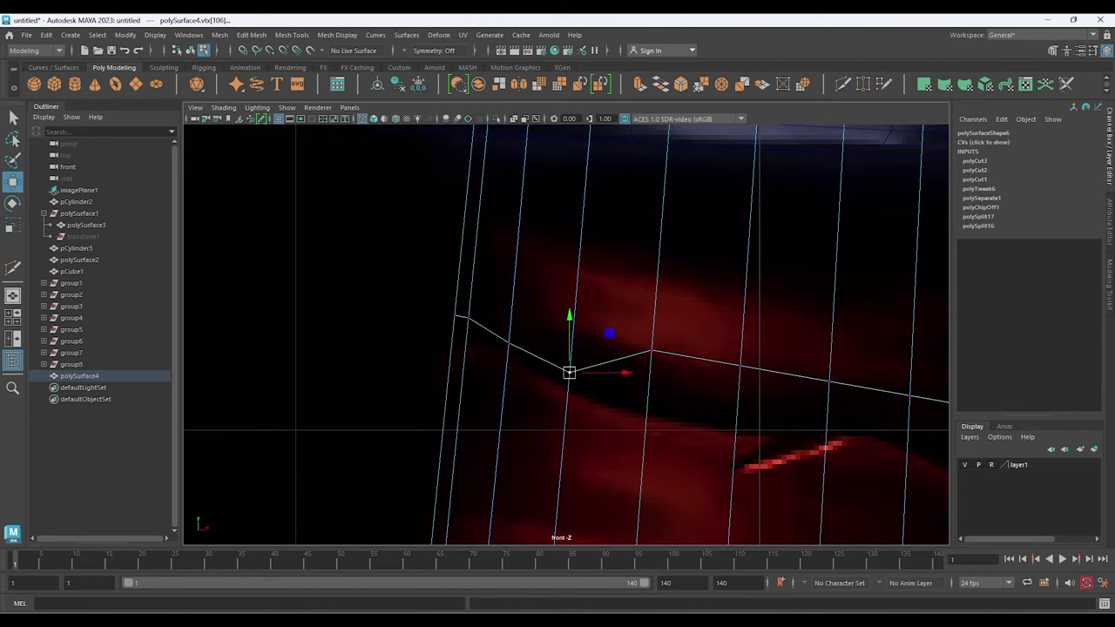
drag(651, 350, 645, 397)
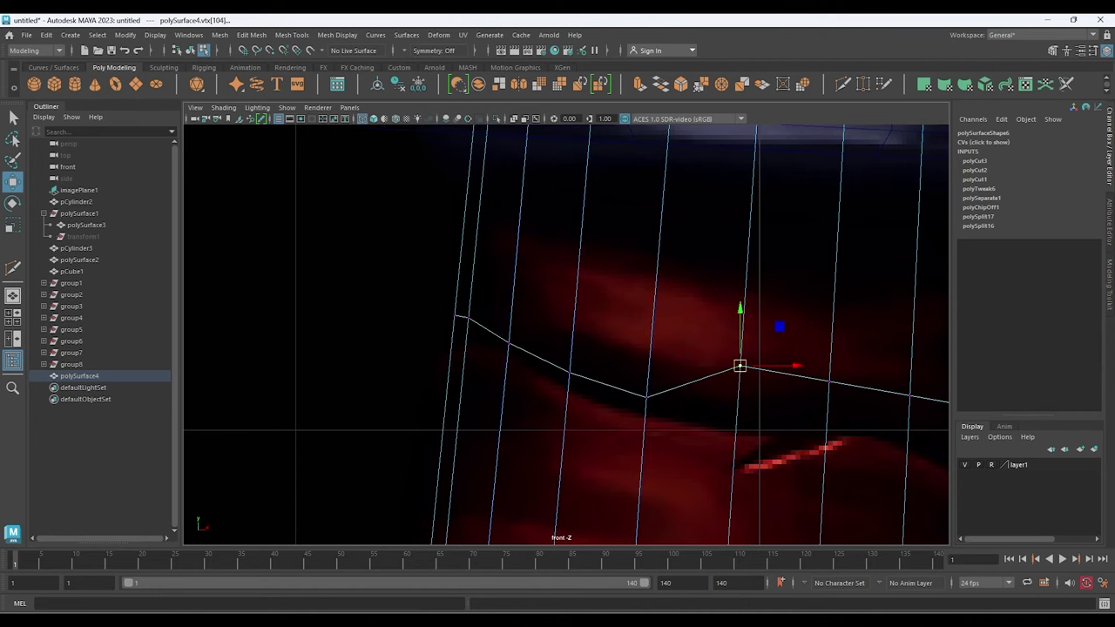
drag(739, 366, 739, 419)
alt+middle_drag(740, 418, 487, 410)
click(579, 372)
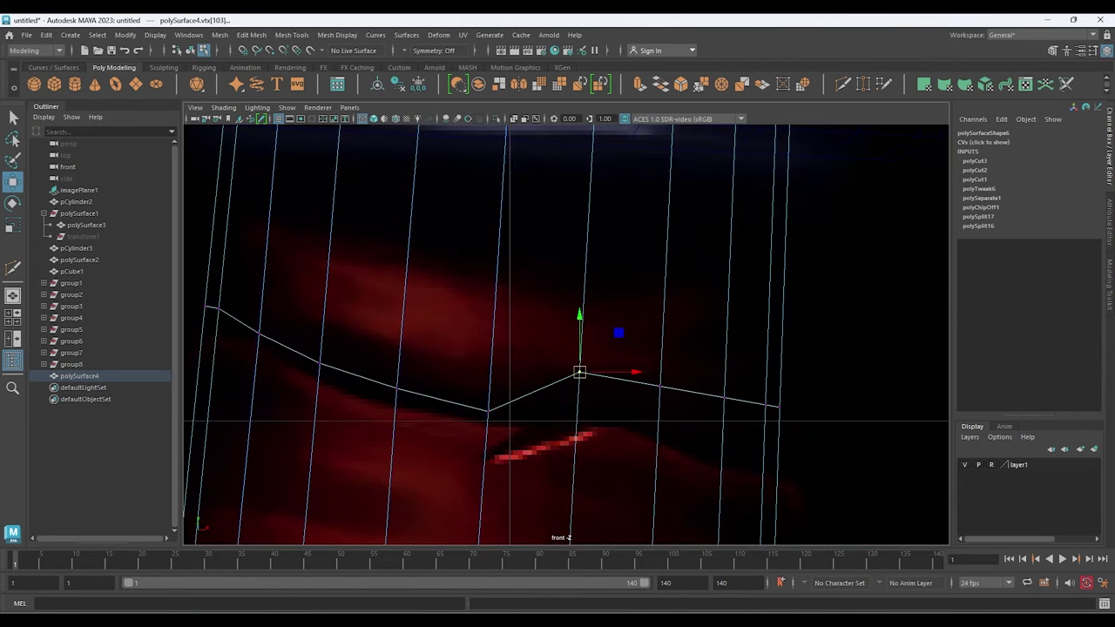
drag(580, 372, 579, 406)
mouse_move(654, 349)
mouse_down()
mouse_move(668, 388)
mouse_move(660, 421)
mouse_up()
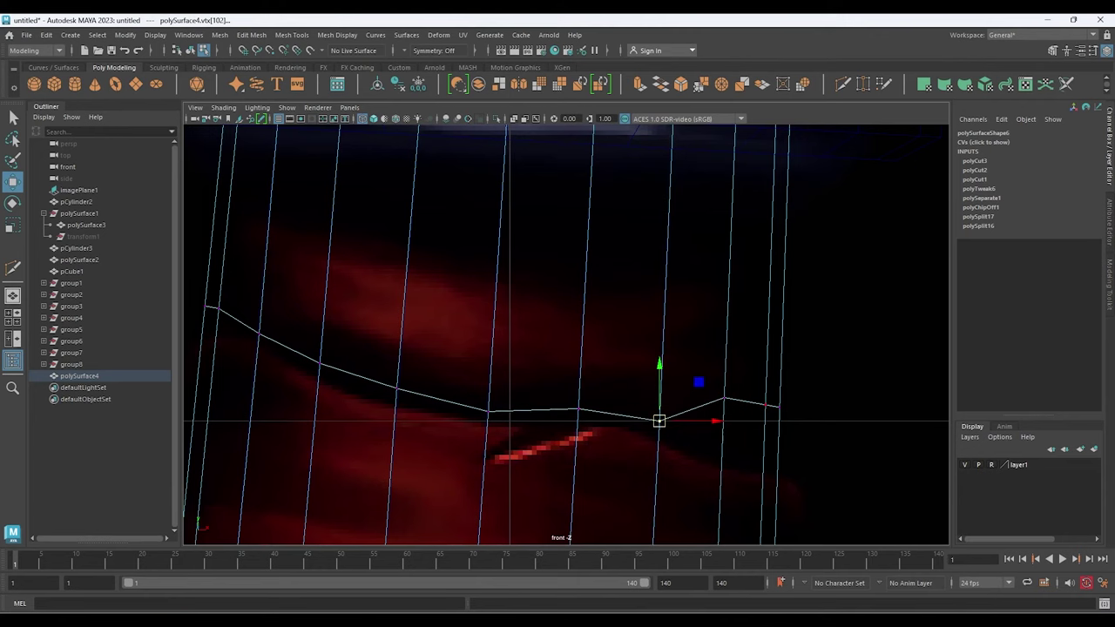
click(723, 399)
drag(724, 398, 720, 454)
drag(771, 406, 772, 456)
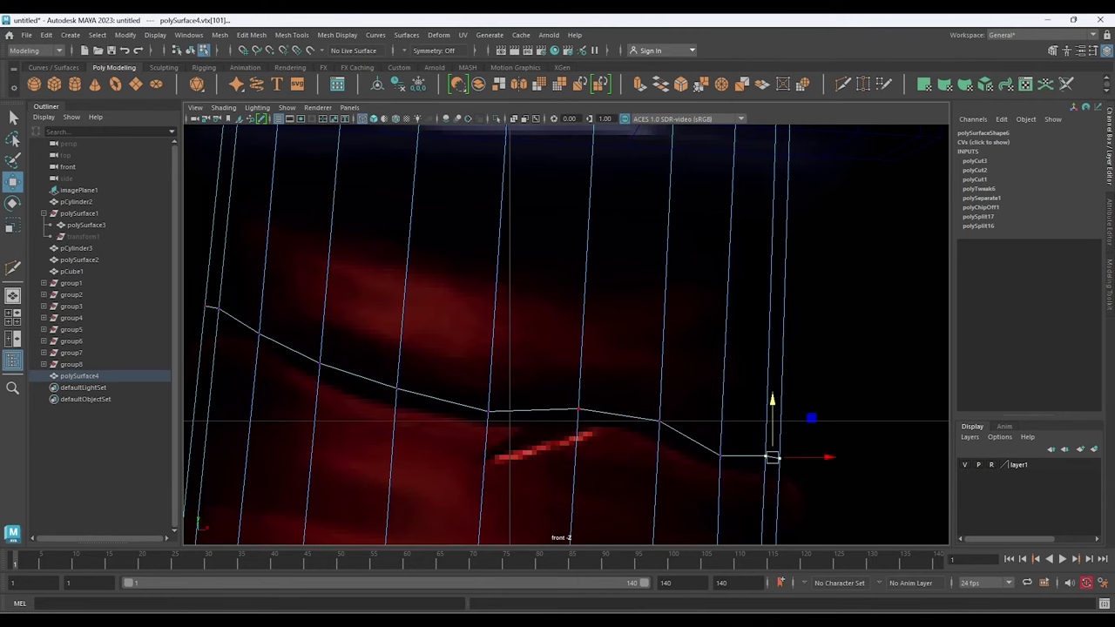
On another band loop, raise vertices upward to bend and straighten its curve
mouse_move(771, 456)
alt+middle_down()
mouse_move(522, 383)
mouse_move(446, 330)
alt+middle_up()
click(487, 382)
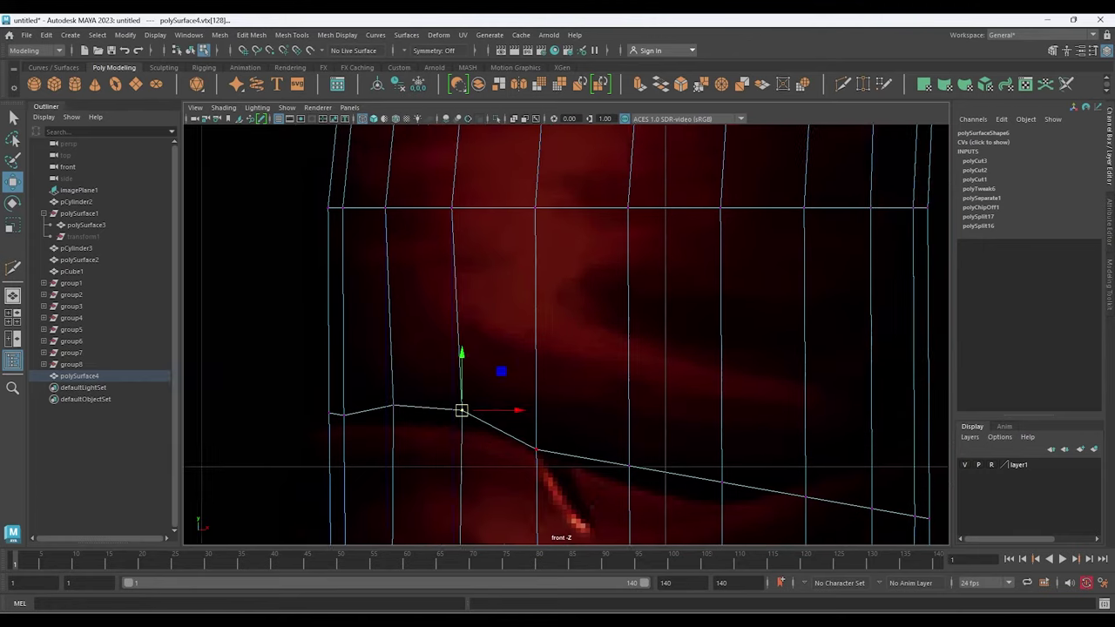
click(595, 388)
click(685, 407)
click(769, 416)
drag(769, 416, 769, 384)
alt+middle_drag(769, 384, 761, 485)
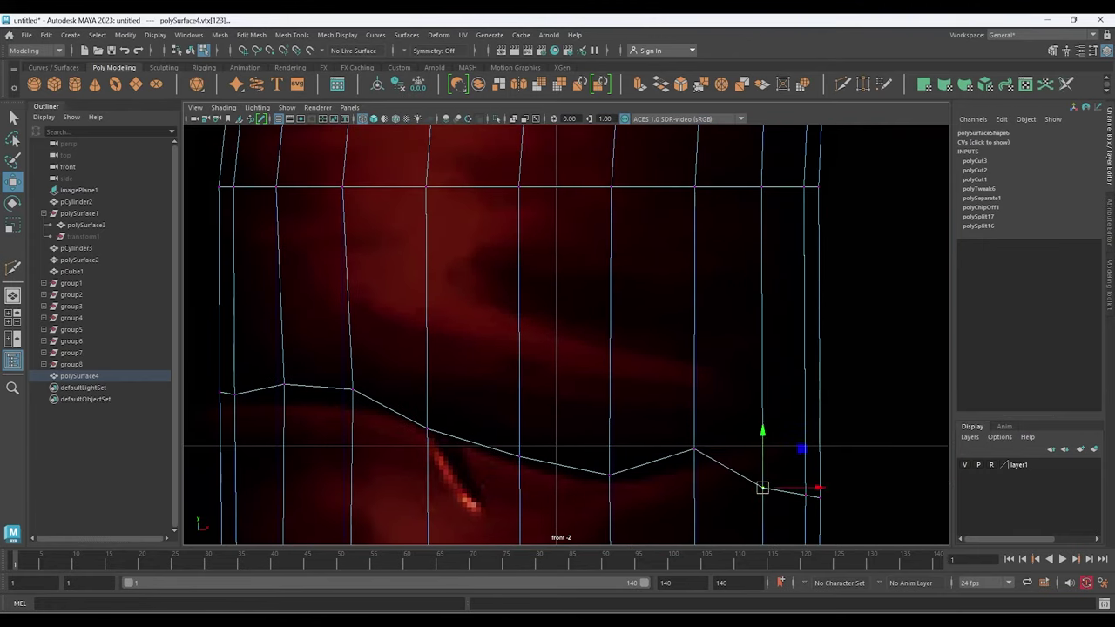
click(809, 492)
drag(810, 493, 804, 423)
alt+middle_drag(804, 423, 881, 288)
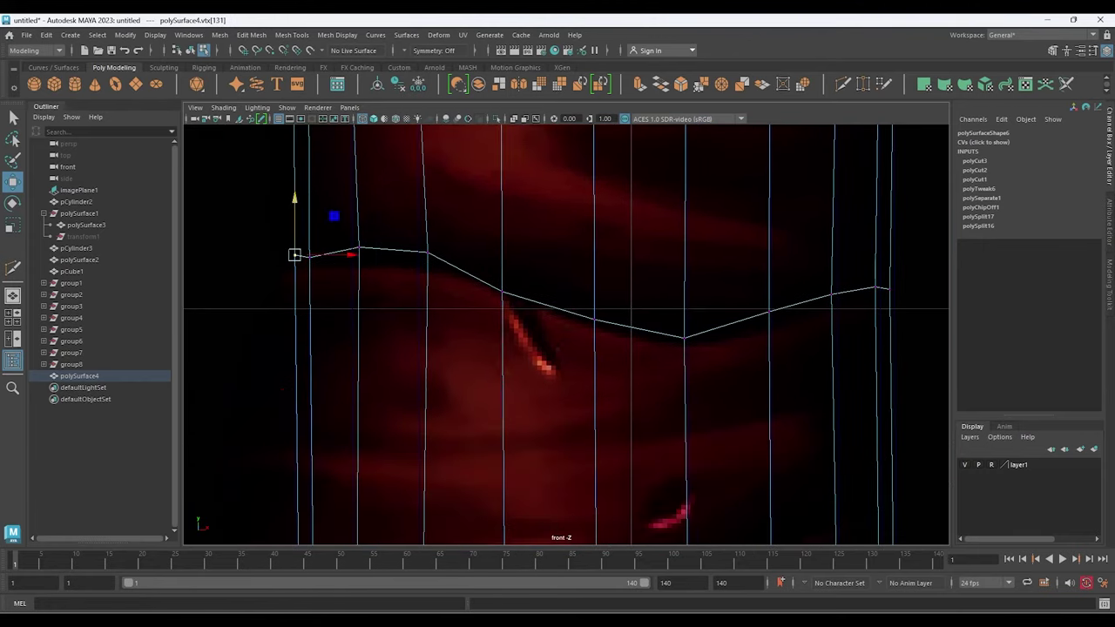
Pull a vertex at the band's low point down into a V dip
alt+middle_drag(294, 255, 383, 375)
click(383, 375)
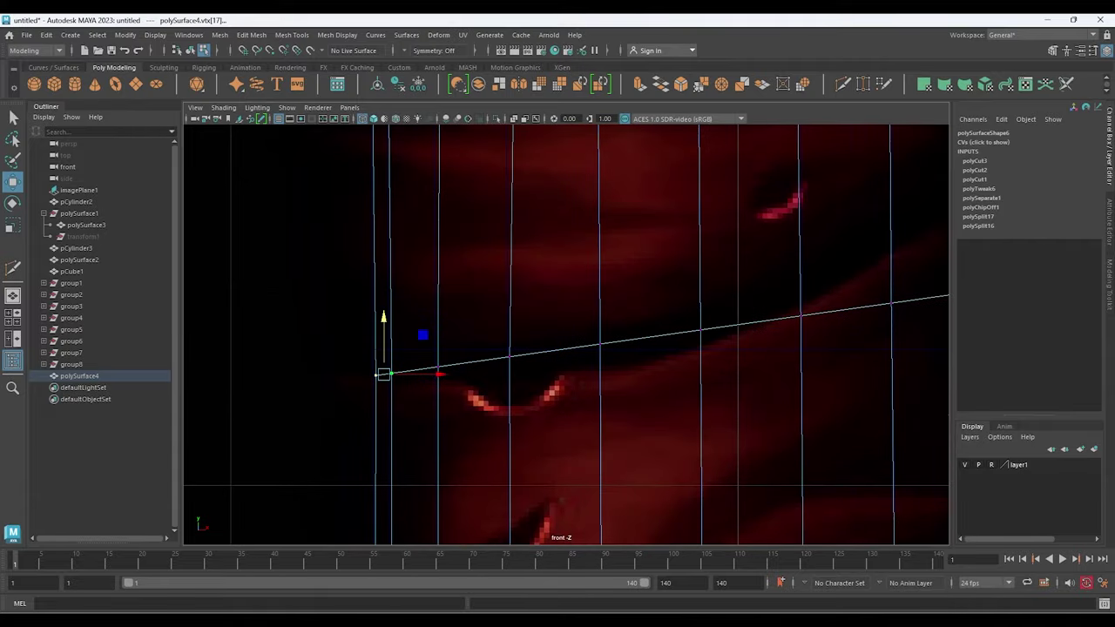
click(391, 374)
click(511, 357)
drag(511, 357, 511, 390)
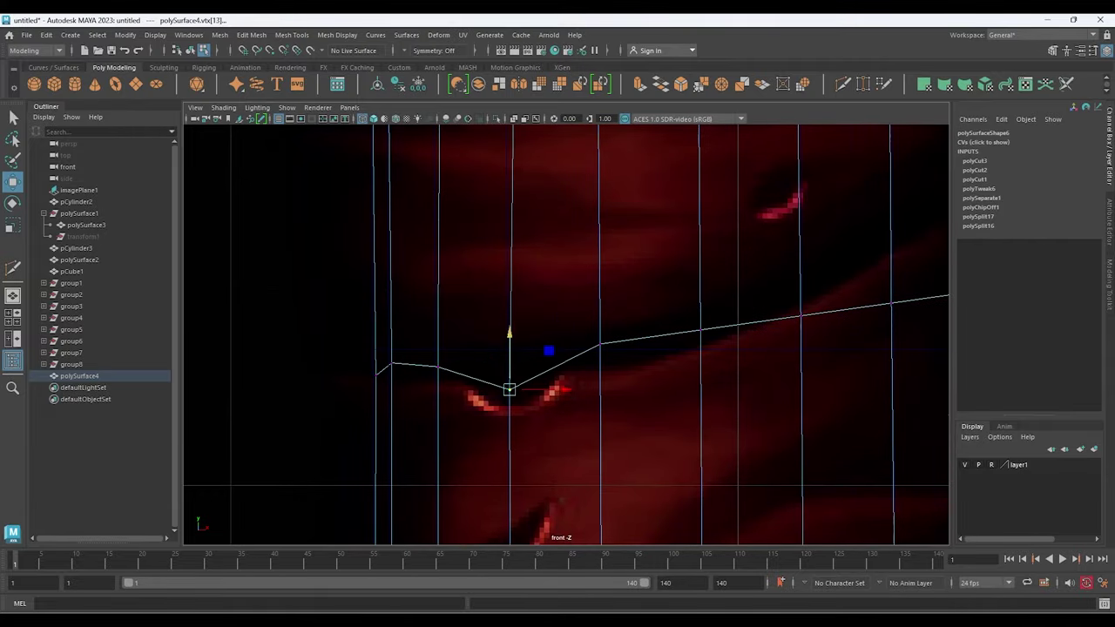
alt+middle_drag(510, 390, 424, 443)
click(513, 410)
alt+middle_drag(513, 410, 395, 453)
drag(585, 373, 615, 443)
Raise the following vertices into a peak and a smooth upward slope, forming a chevron
click(689, 378)
drag(688, 348, 689, 294)
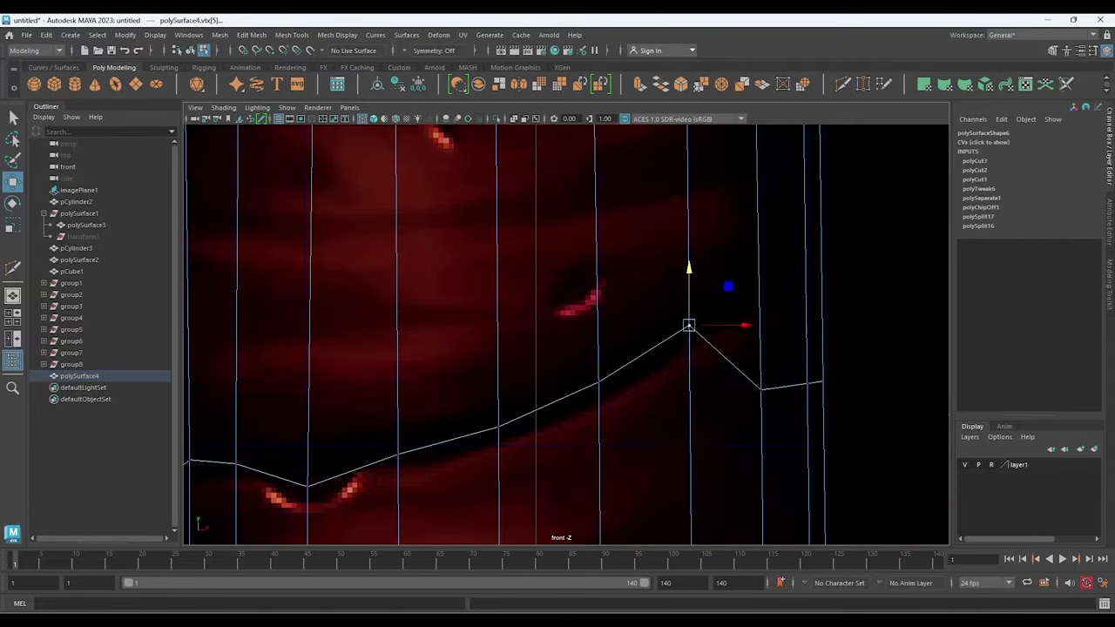
alt+middle_drag(689, 294, 554, 372)
click(626, 463)
drag(626, 408, 626, 305)
click(686, 455)
drag(681, 410, 681, 322)
alt+middle_drag(681, 348, 739, 146)
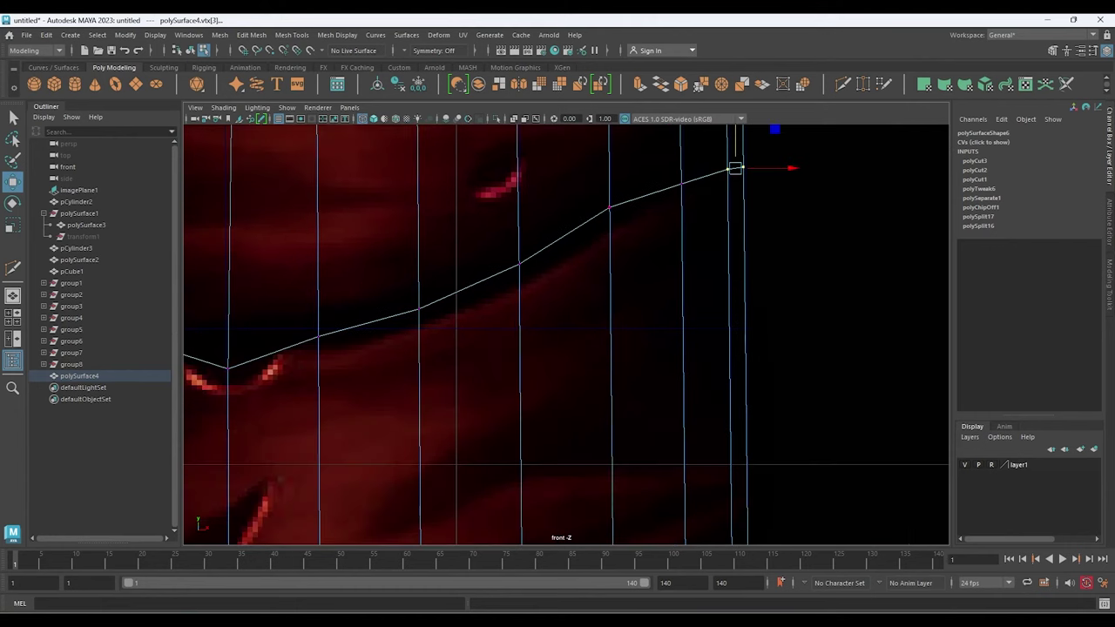
click(609, 218)
alt+middle_drag(608, 218, 629, 198)
Shift a loop's corner vertex sideways, then undo and redo to restore the mesh
click(540, 244)
alt+middle_drag(540, 244, 287, 375)
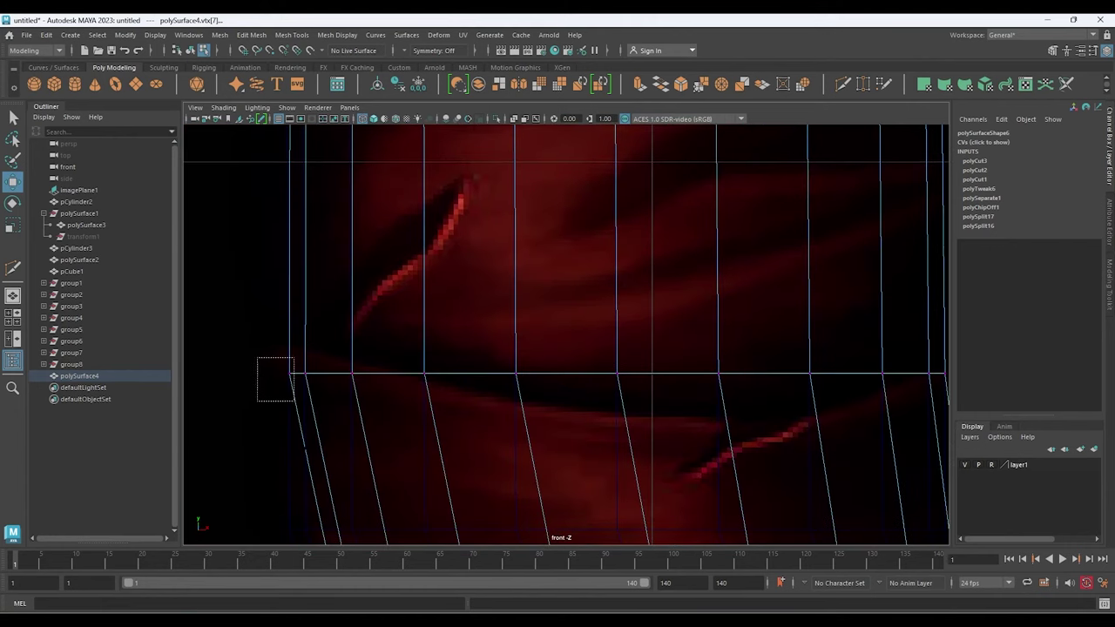
click(289, 327)
drag(305, 371, 354, 374)
key(ctrl+z)
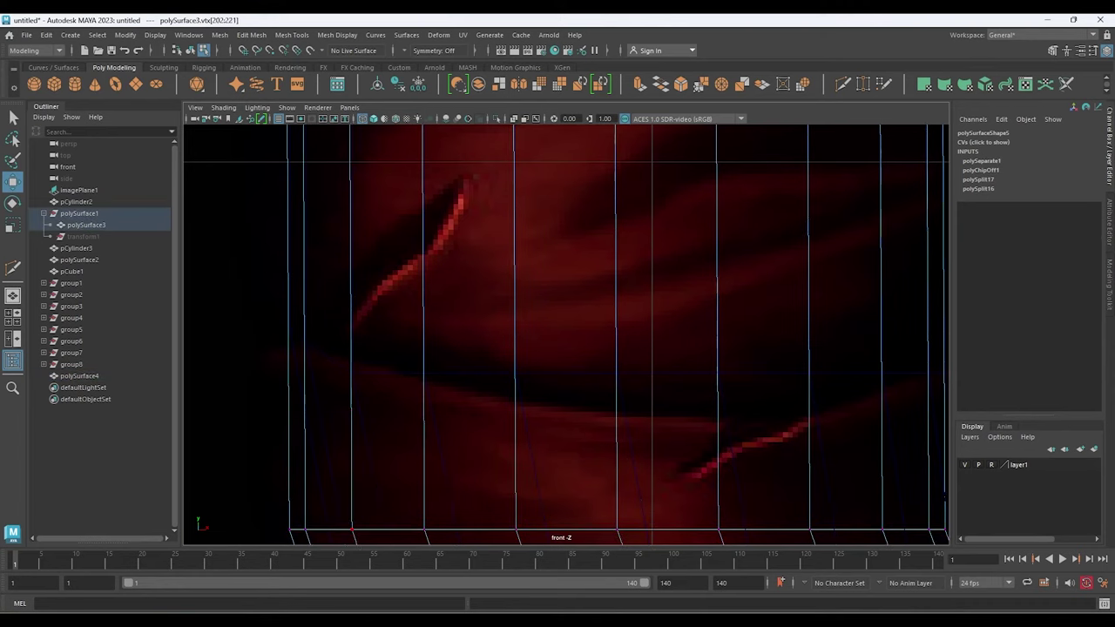
key(shift+z)
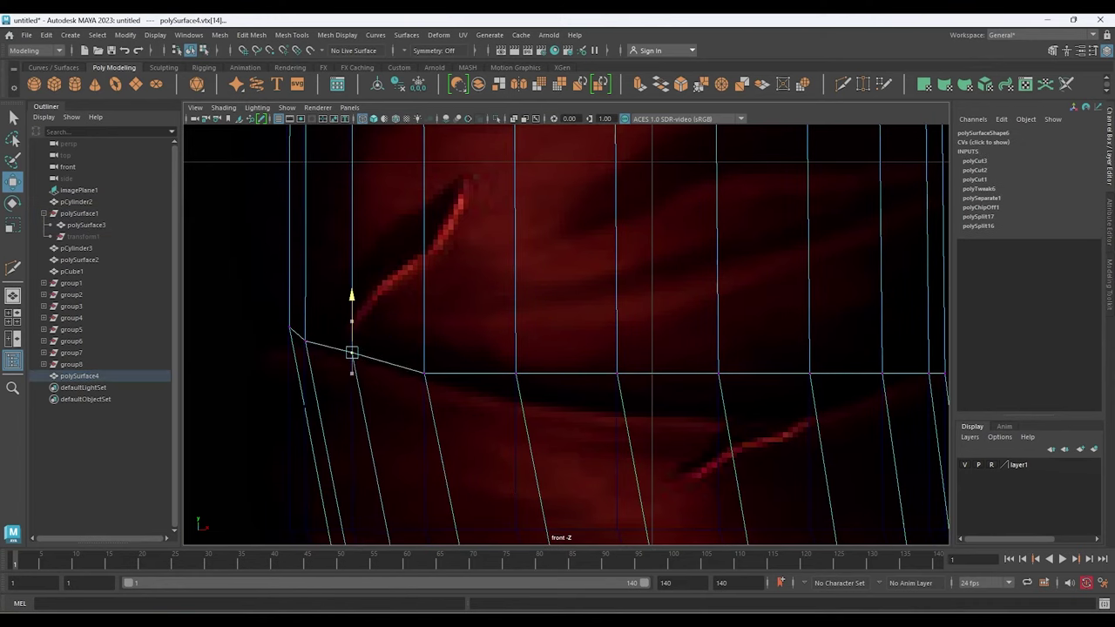
Lower vertices along another band loop and raise its end vertex slightly
click(515, 373)
drag(516, 373, 515, 391)
click(616, 373)
drag(616, 373, 617, 398)
mouse_move(688, 341)
mouse_down()
mouse_move(737, 380)
mouse_move(719, 398)
mouse_up()
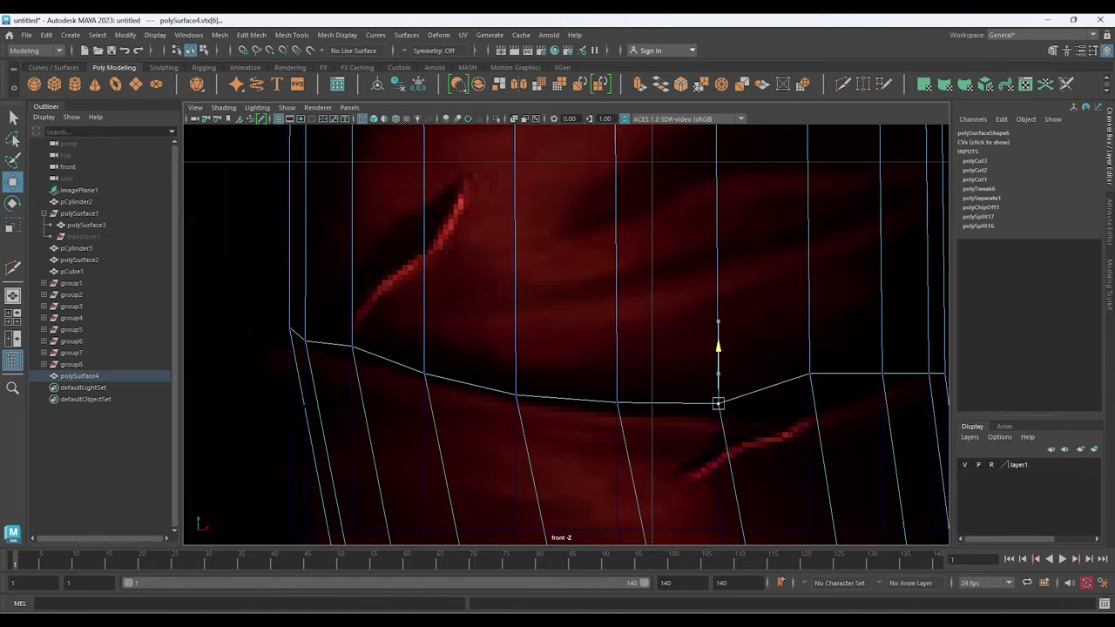
alt+middle_drag(810, 373, 599, 383)
drag(599, 383, 599, 410)
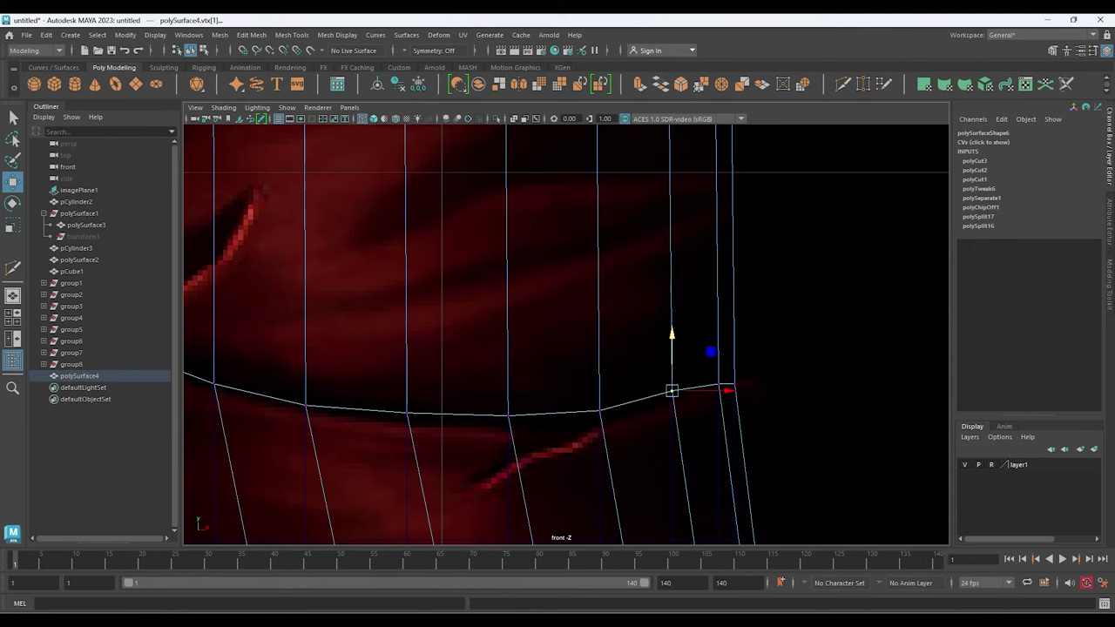
drag(725, 384, 726, 367)
alt+middle_drag(734, 367, 610, 383)
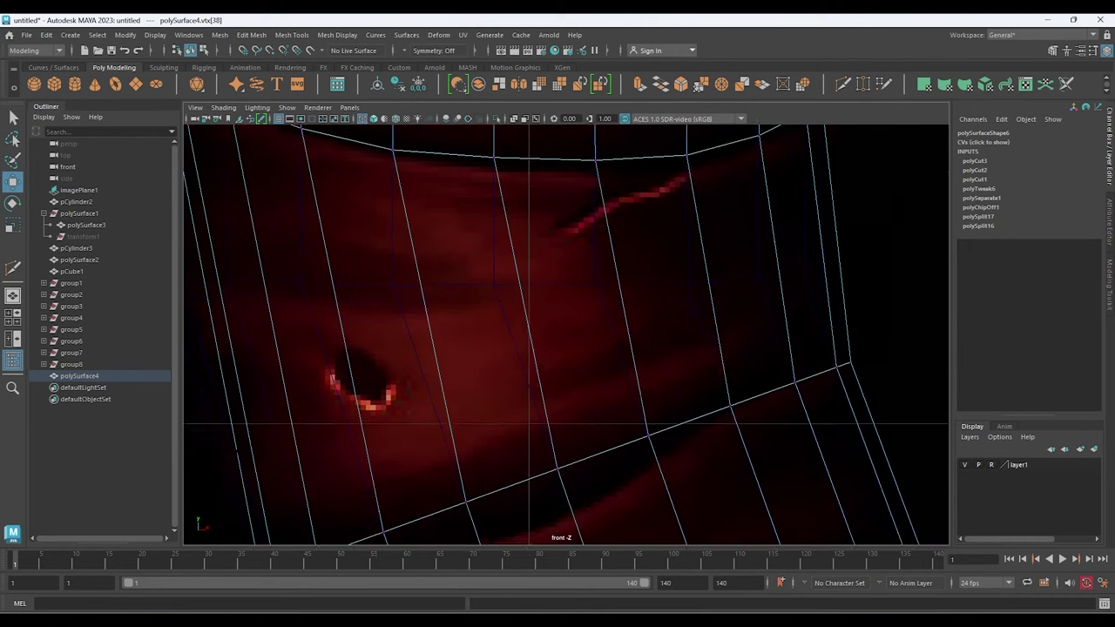
Adjust the lower band loop's vertices down and up to follow the wrap band
click(577, 378)
drag(577, 378, 587, 418)
alt+middle_drag(587, 418, 606, 347)
click(509, 346)
drag(510, 346, 523, 359)
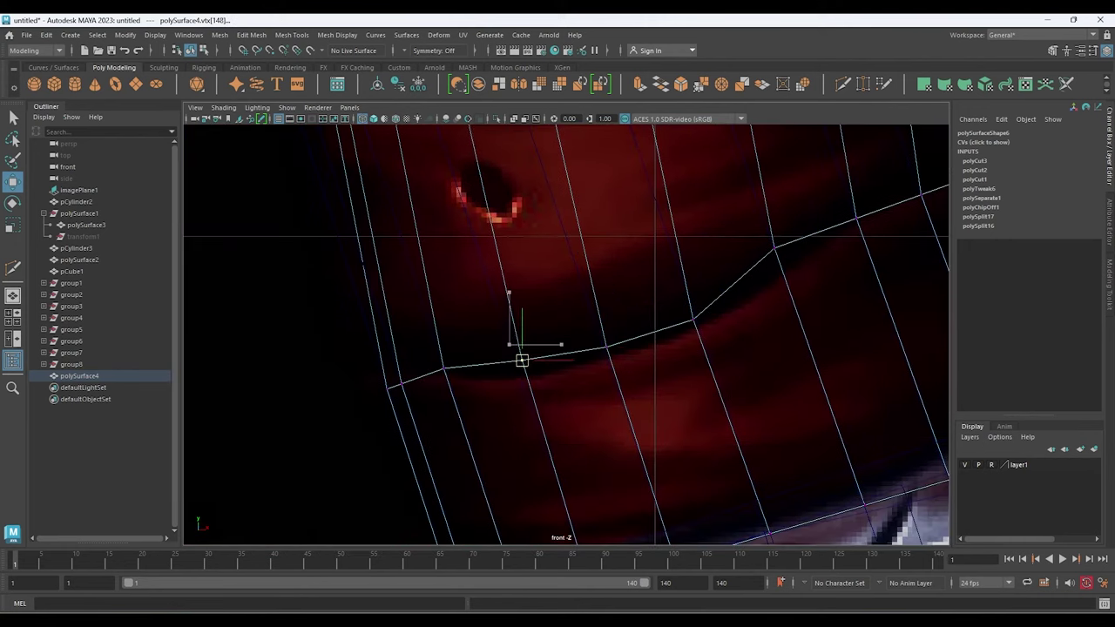
click(400, 383)
mouse_move(401, 384)
mouse_down()
mouse_move(401, 362)
mouse_move(378, 366)
mouse_up()
click(387, 389)
Select more vertices on the lower band loop, including a group of neighbouring ones
scroll(378, 366, down, 5)
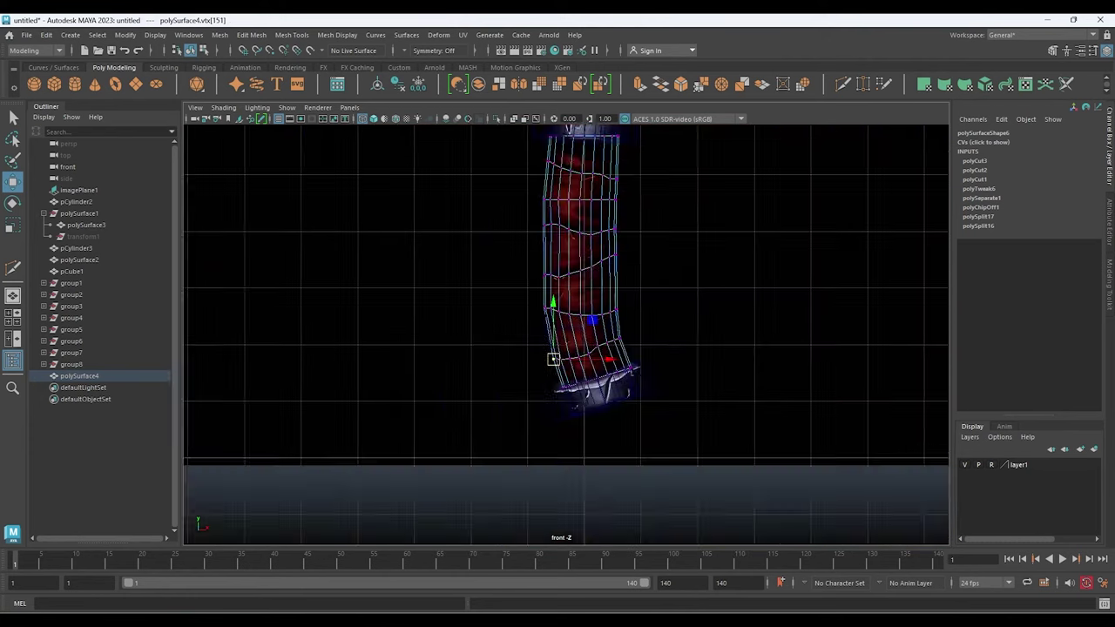
scroll(558, 348, up, 3)
scroll(558, 366, up, 3)
scroll(614, 398, up, 2)
click(614, 398)
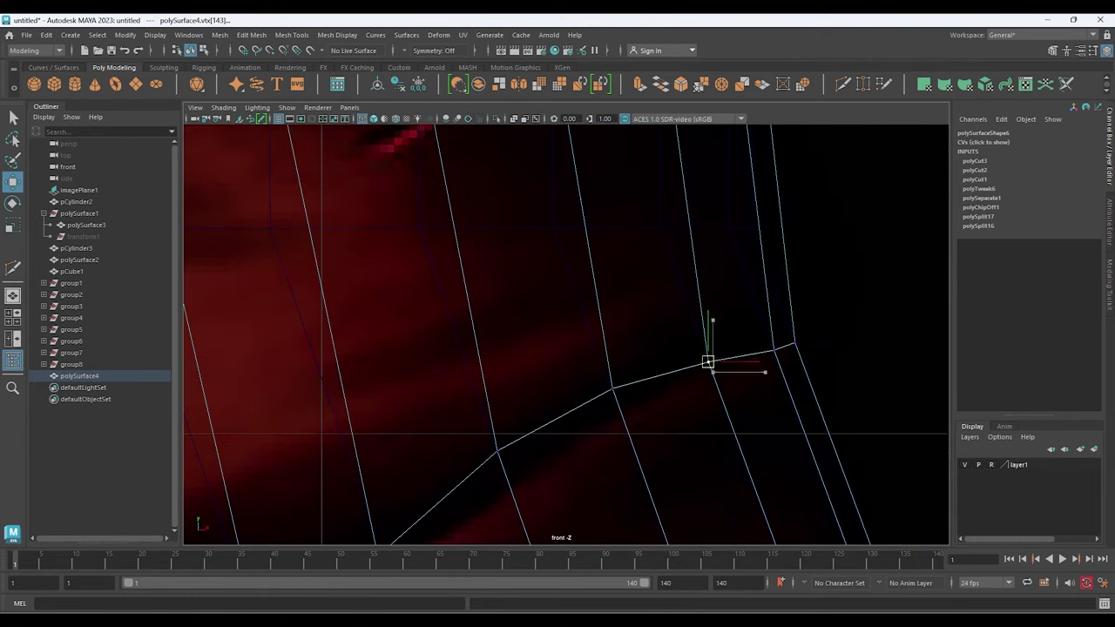
scroll(614, 398, down, 2)
drag(740, 409, 780, 448)
scroll(766, 409, down, 4)
scroll(748, 449, up, 3)
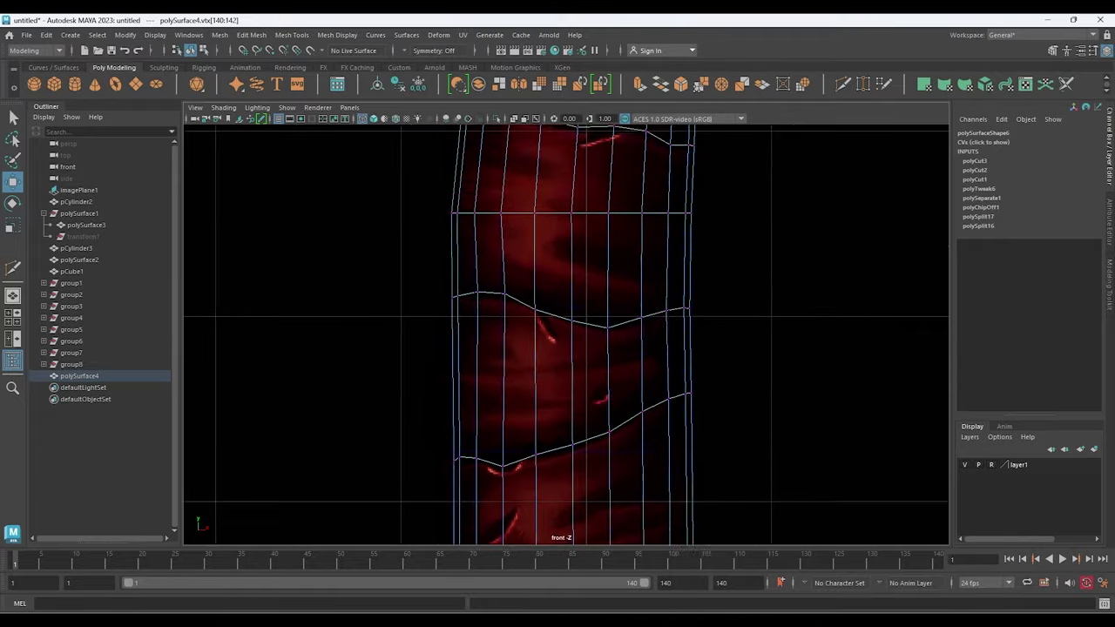
scroll(747, 449, up, 2)
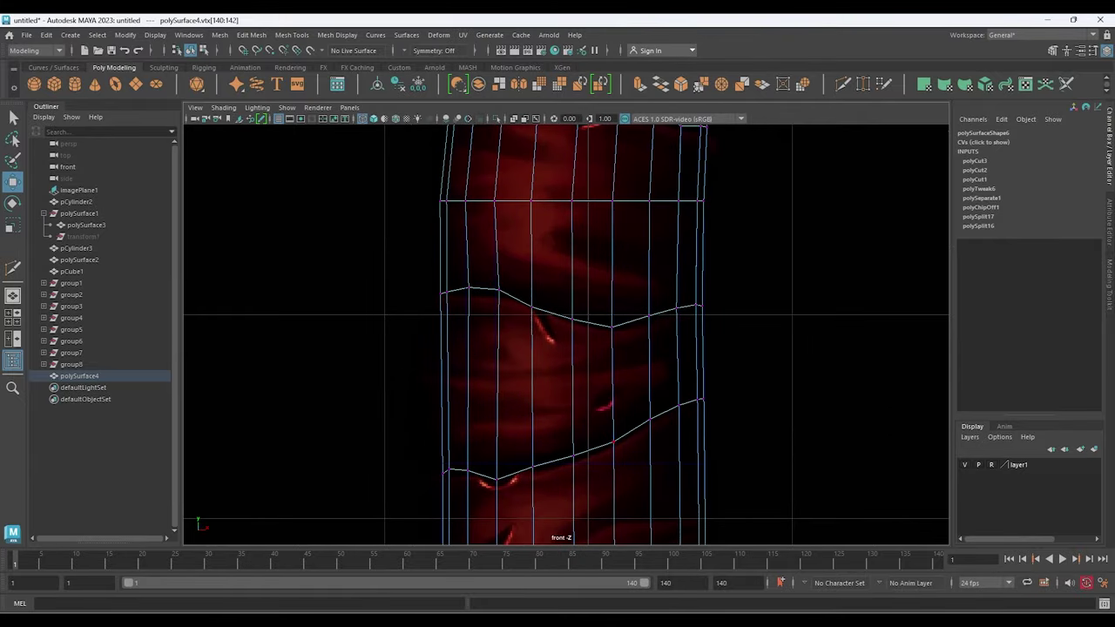
scroll(566, 335, up, 3)
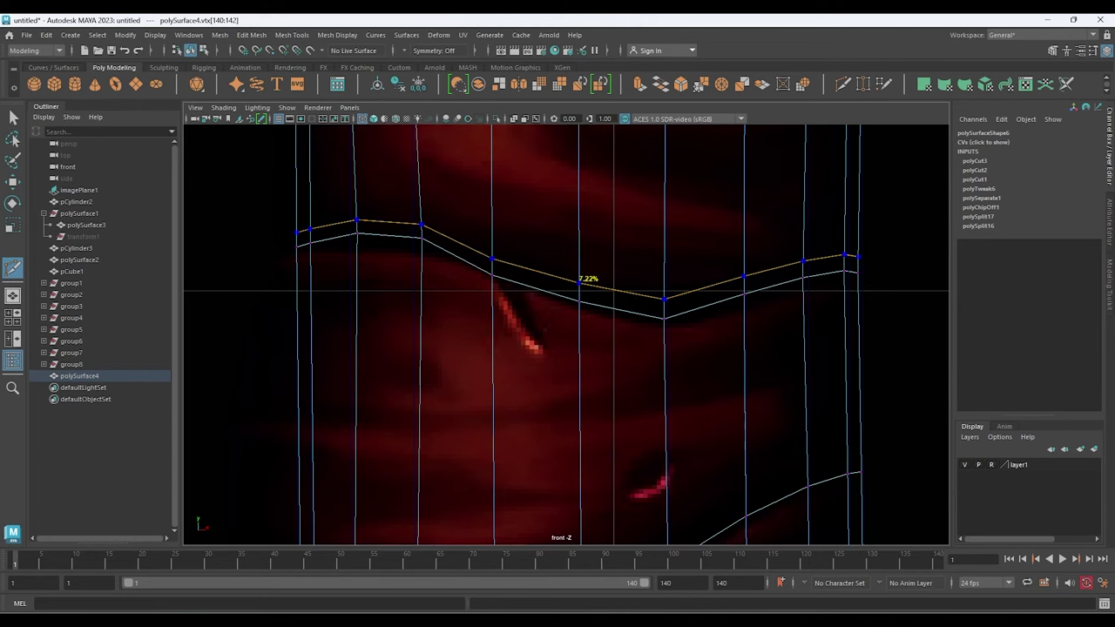
Try placing edge loops beside the bands while panning down the handle
ctrl+click(582, 281)
alt+middle_drag(582, 281, 567, 563)
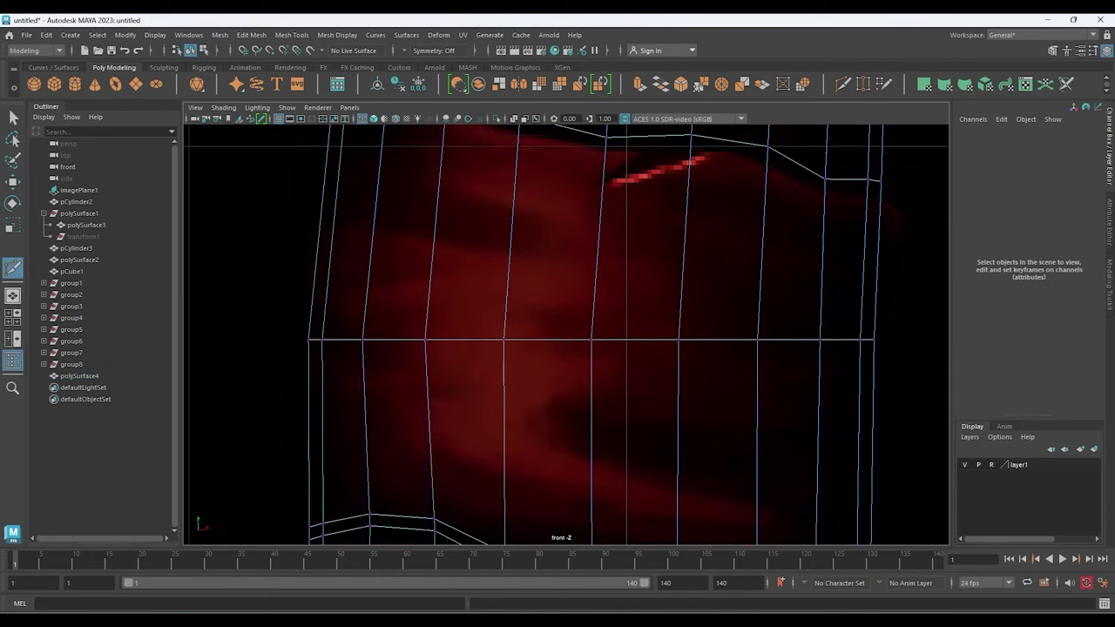
scroll(566, 335, down, 5)
scroll(560, 253, up, 2)
scroll(575, 235, up, 3)
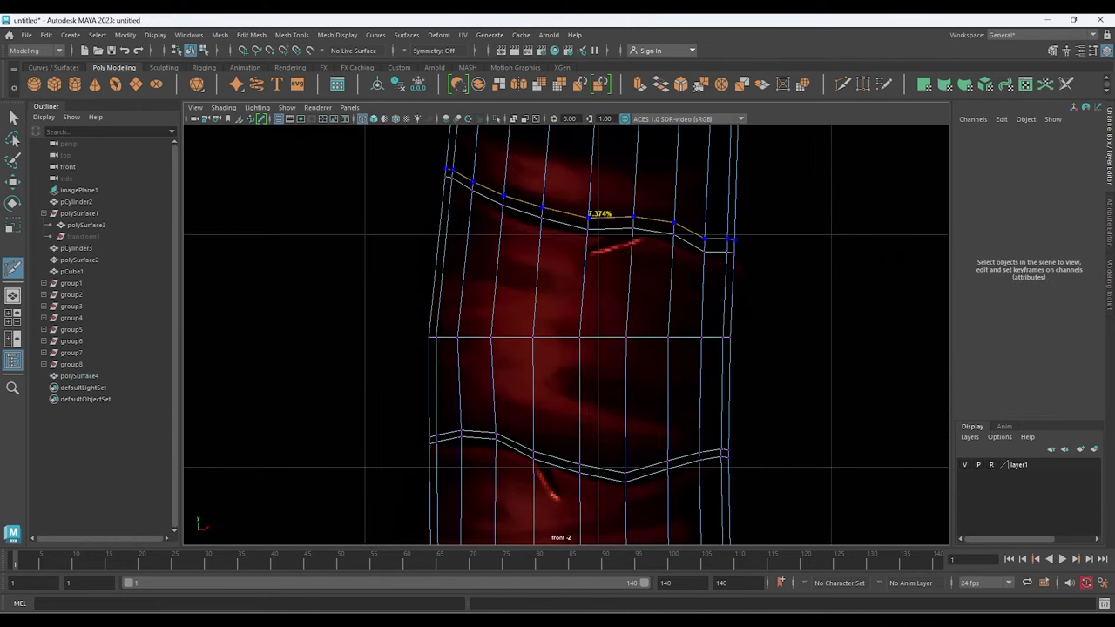
ctrl+click(598, 222)
mouse_move(574, 523)
alt+middle_down()
mouse_move(575, 218)
mouse_move(575, 348)
alt+middle_up()
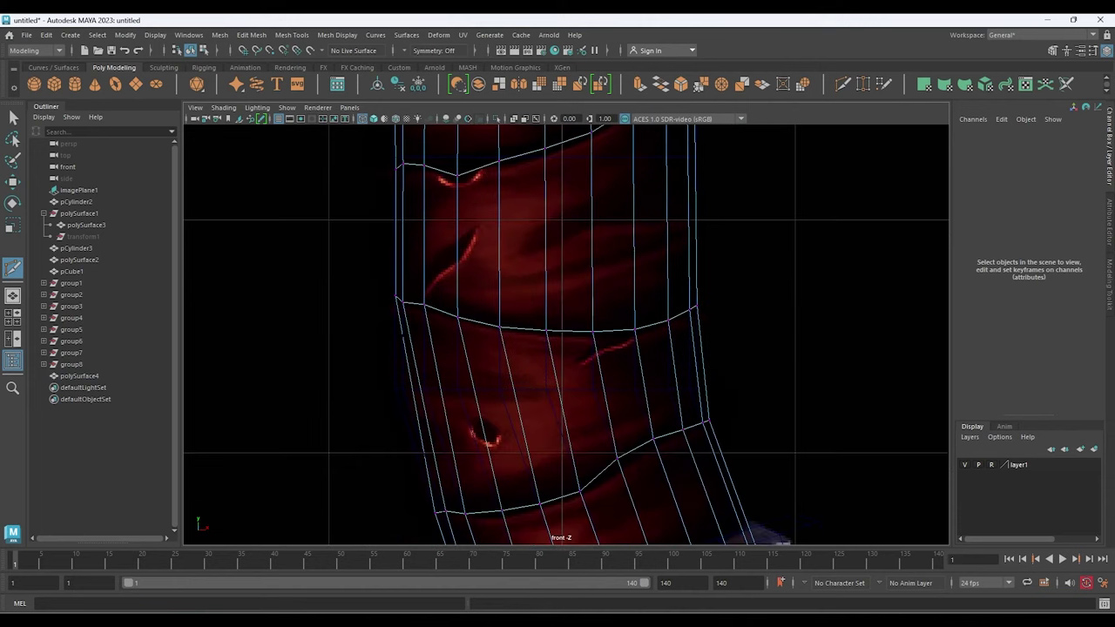
scroll(488, 174, up, 1)
scroll(471, 183, up, 2)
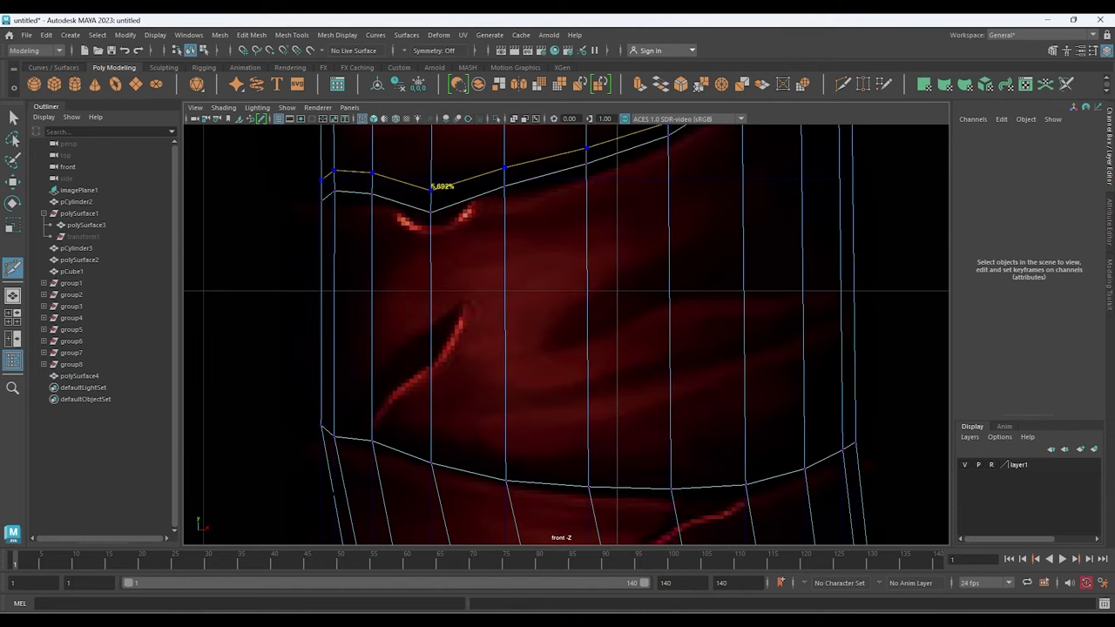
alt+middle_drag(609, 523, 610, 366)
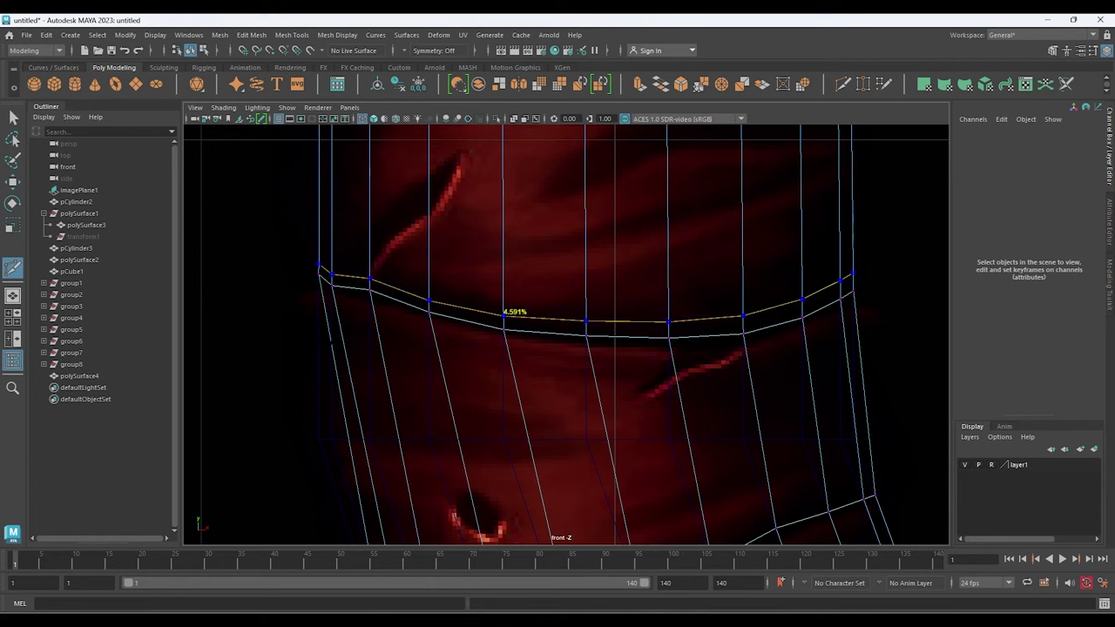
mouse_move(504, 322)
alt+mouse_down()
mouse_move(569, 209)
mouse_move(288, 456)
alt+mouse_up()
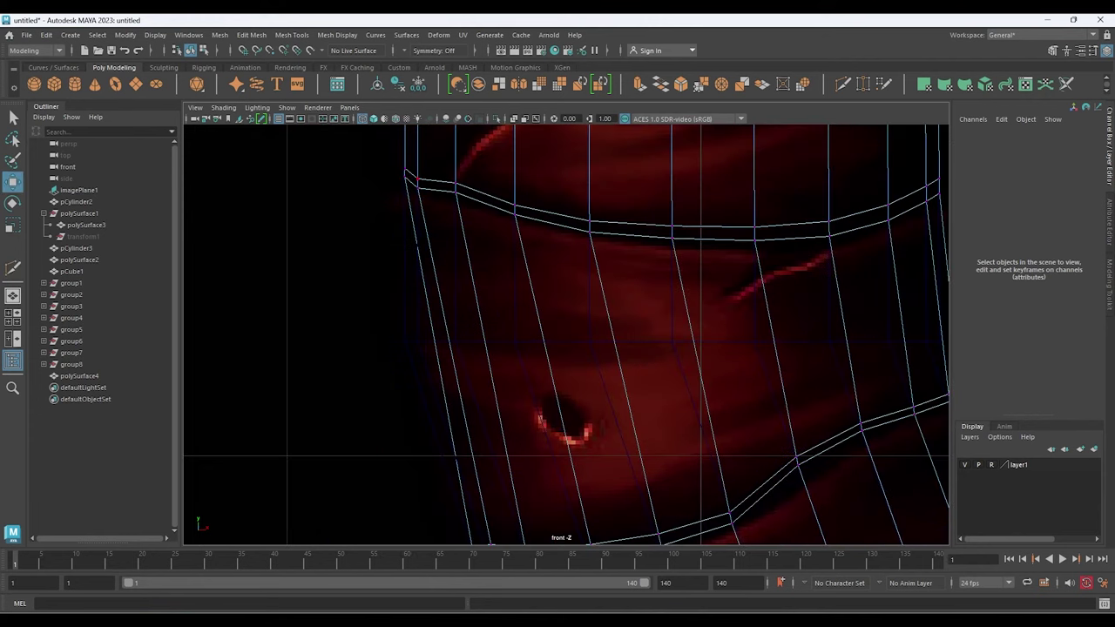
Insert an edge loop across the lower handle, sliding it to hug a wrap band's edge
click(347, 35)
click(322, 135)
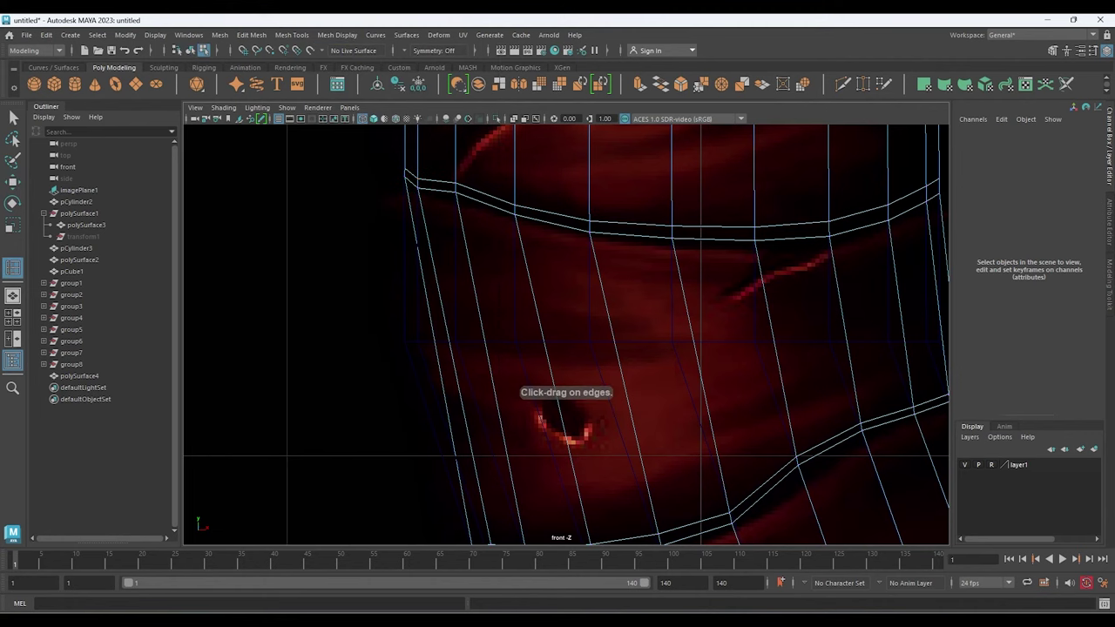
alt+drag(562, 348, 488, 340)
mouse_move(488, 339)
alt+middle_down()
mouse_move(566, 357)
mouse_move(559, 392)
alt+middle_up()
click(572, 399)
Select polySurface3, delete the stray horizontal edge loop, and frame the mesh
click(86, 225)
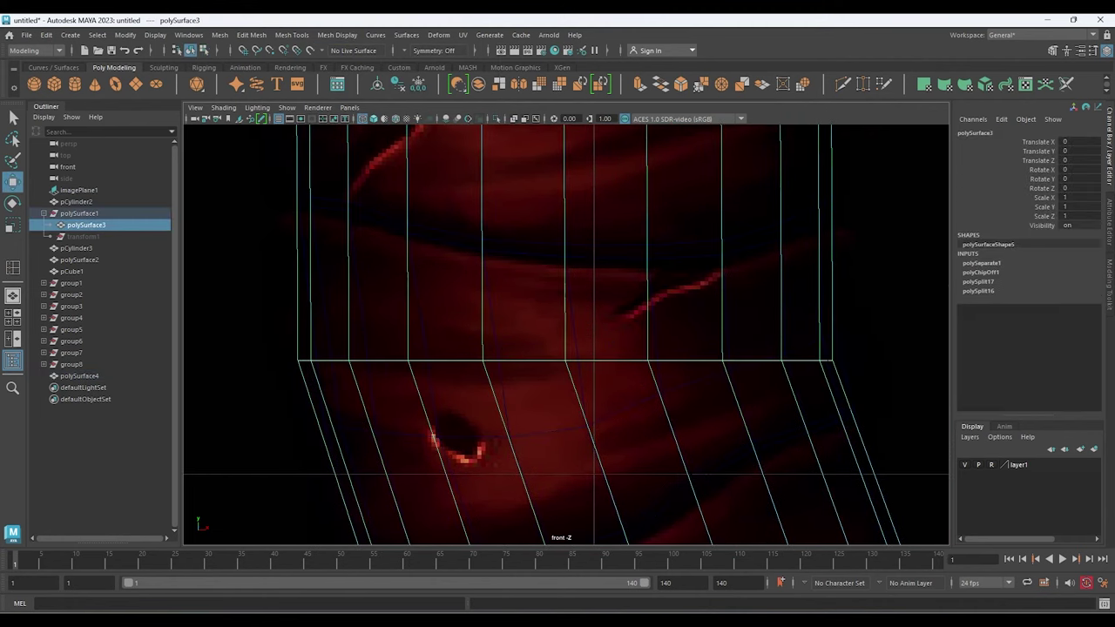
key(ctrl+Delete)
key(f)
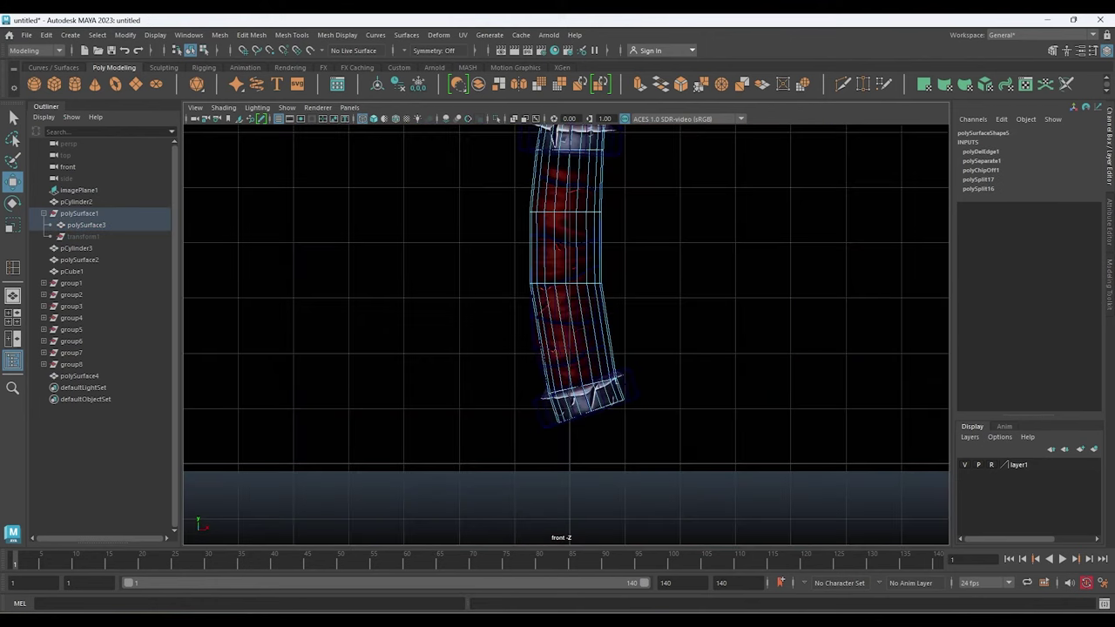
scroll(566, 348, up, 5)
scroll(566, 348, up, 2)
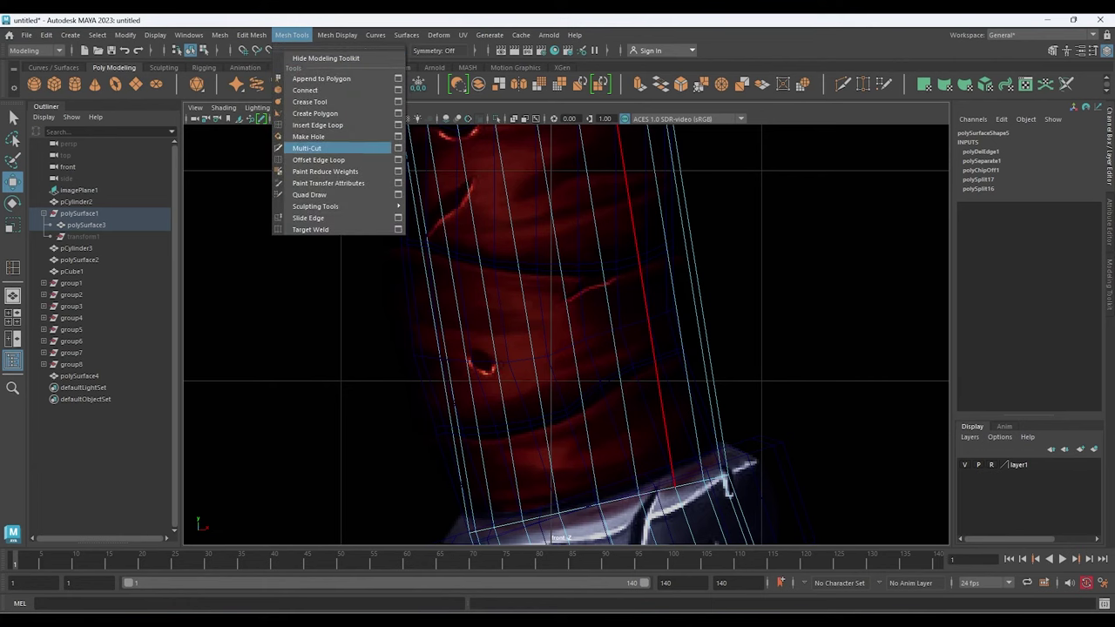
Cut two edge loops across polySurface3 and return to Object Mode
click(331, 125)
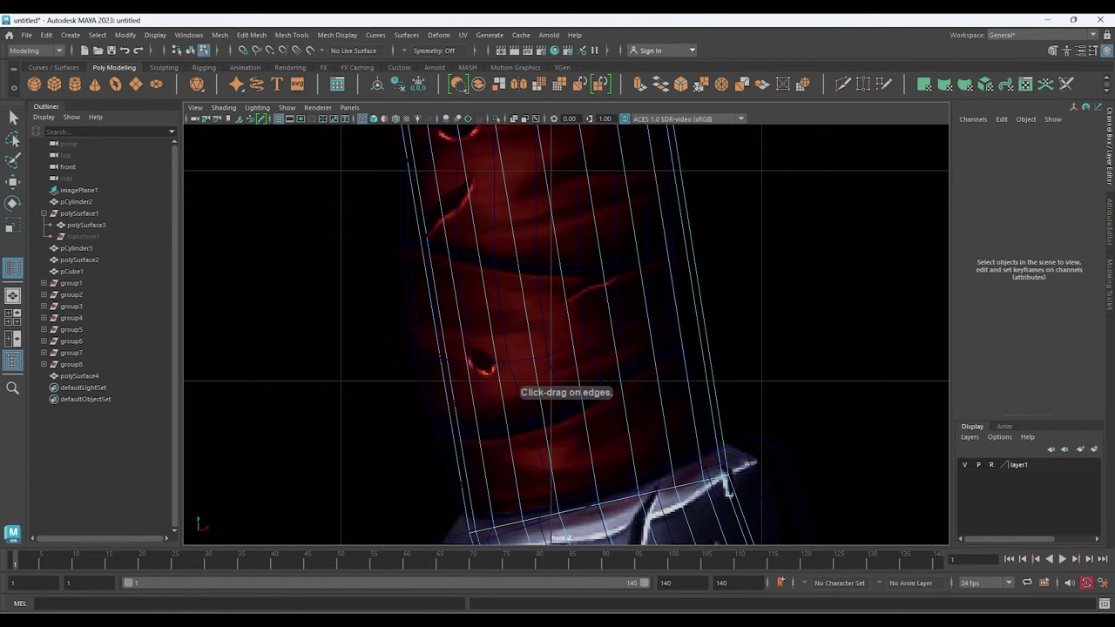
click(485, 389)
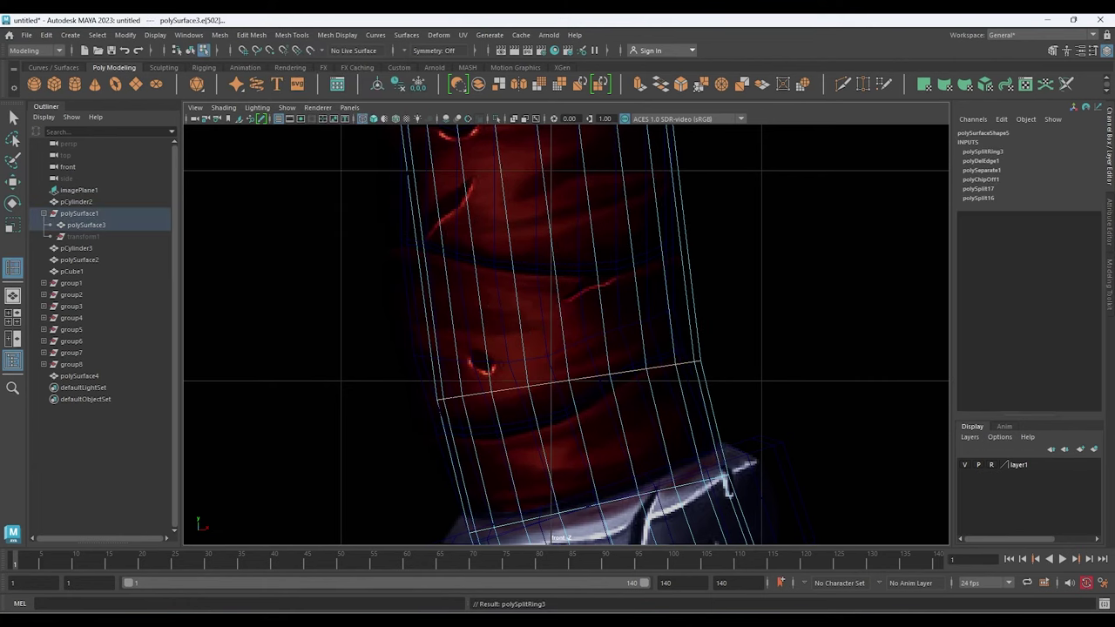
click(522, 251)
click(567, 380)
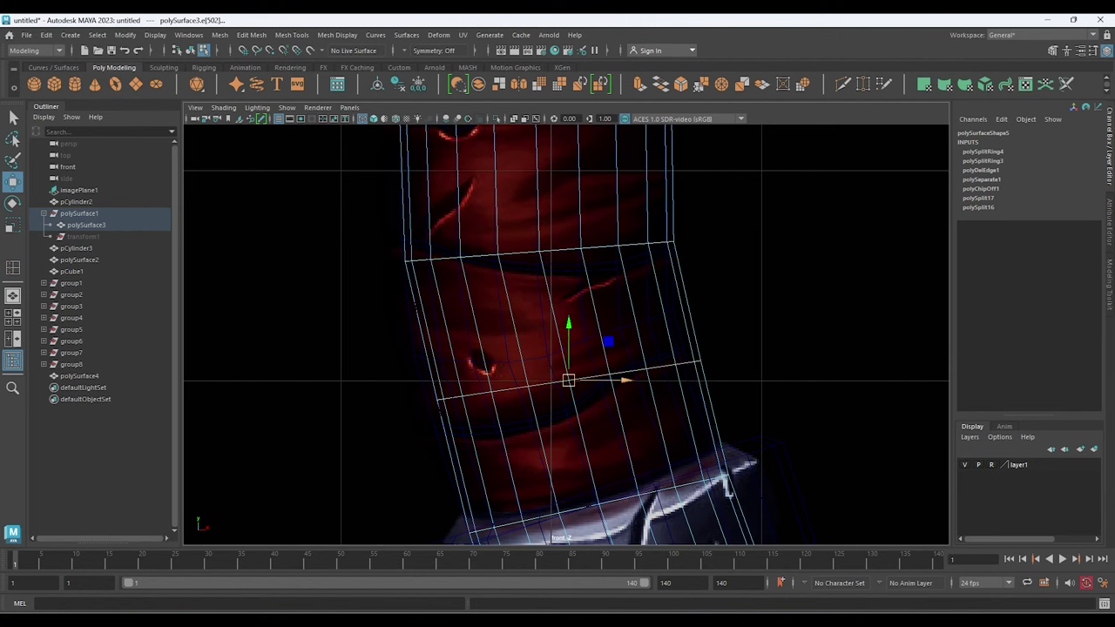
mouse_move(563, 348)
alt+middle_down()
mouse_move(554, 523)
mouse_move(543, 404)
alt+middle_up()
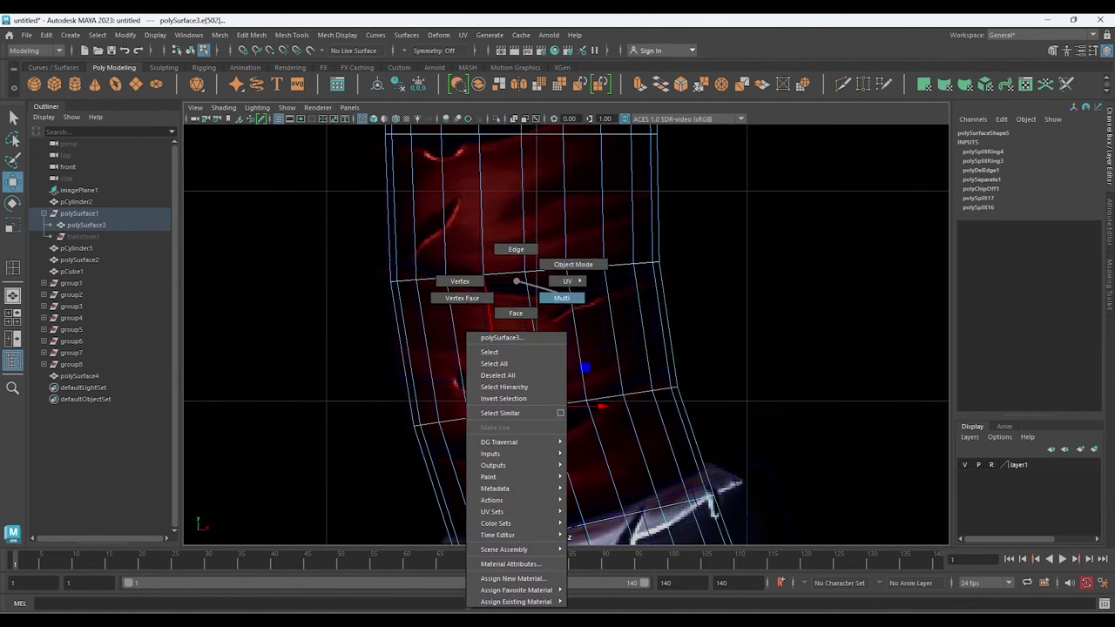
right_drag(522, 286, 572, 267)
mouse_move(572, 267)
alt+middle_down()
mouse_move(572, 231)
mouse_move(607, 306)
mouse_move(614, 462)
alt+middle_up()
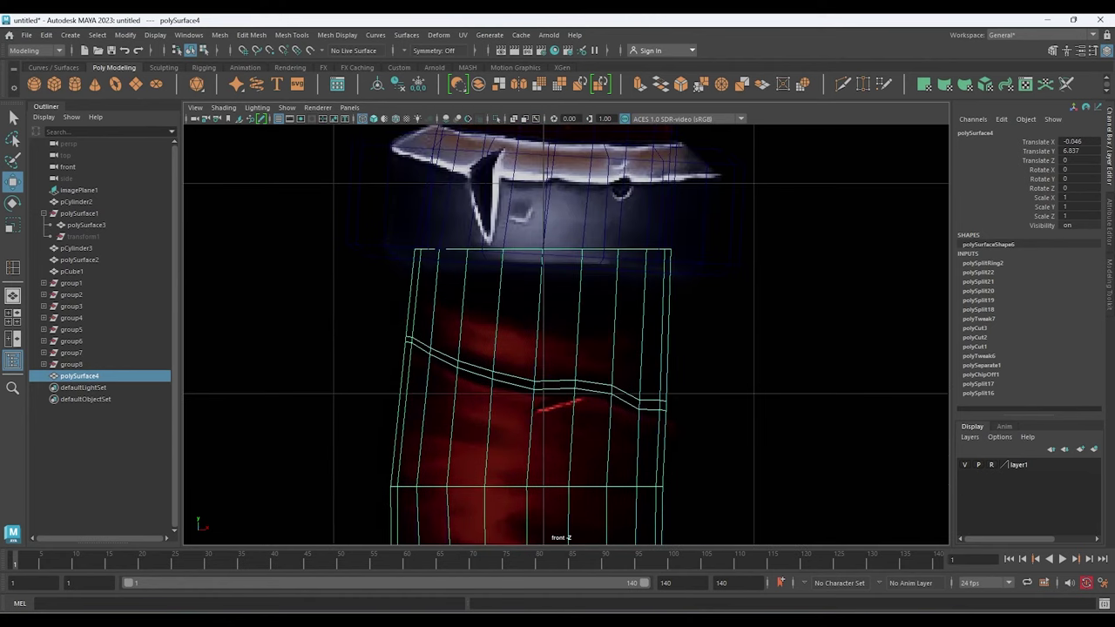
In Face mode, select the full loops of wrap-band faces on the grip
right_drag(443, 270, 446, 309)
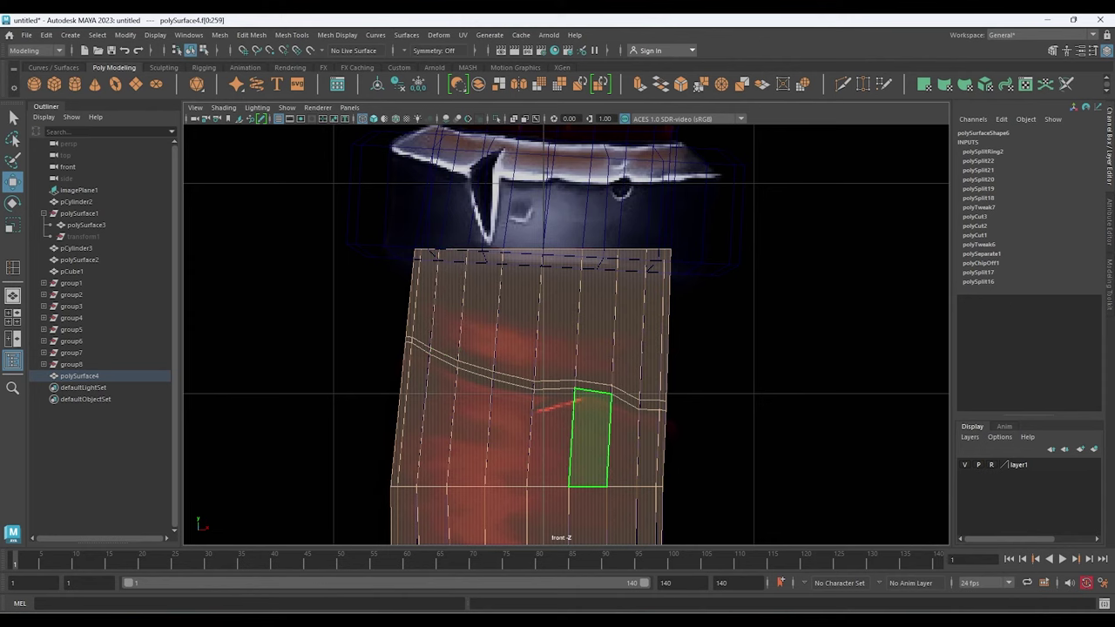
scroll(557, 410, up, 2)
scroll(547, 416, up, 2)
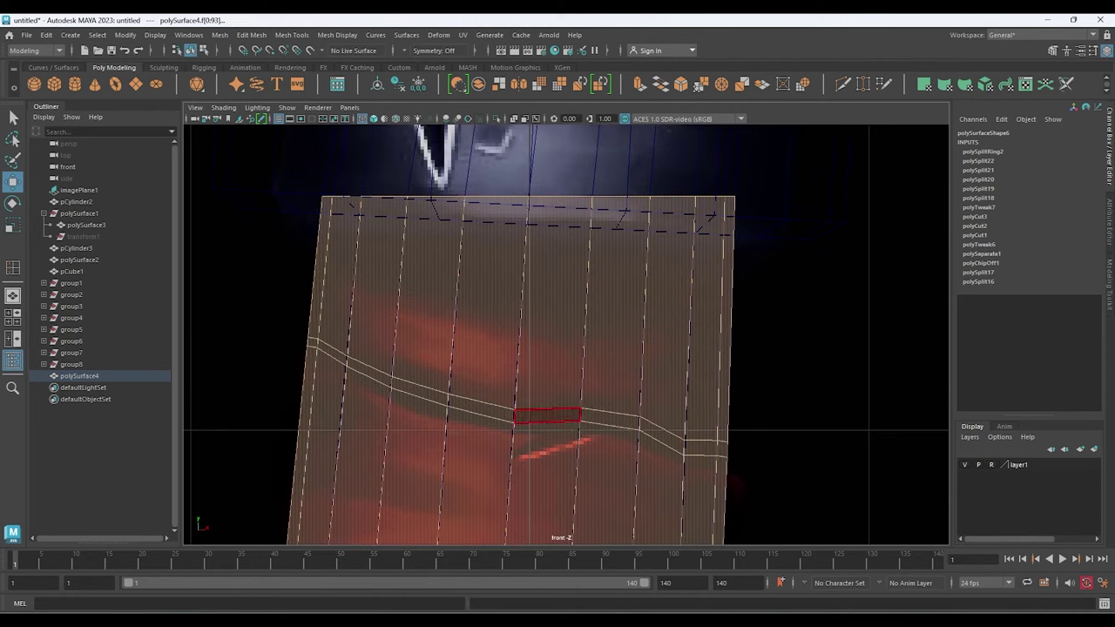
alt+middle_drag(547, 415, 503, 328)
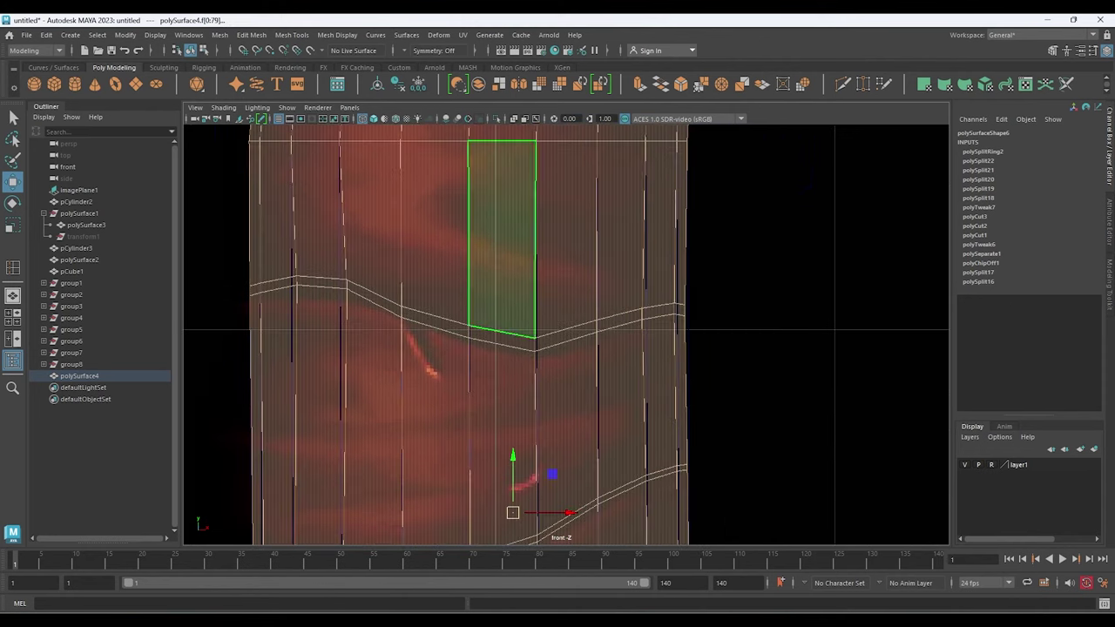
alt+middle_drag(566, 435, 560, 383)
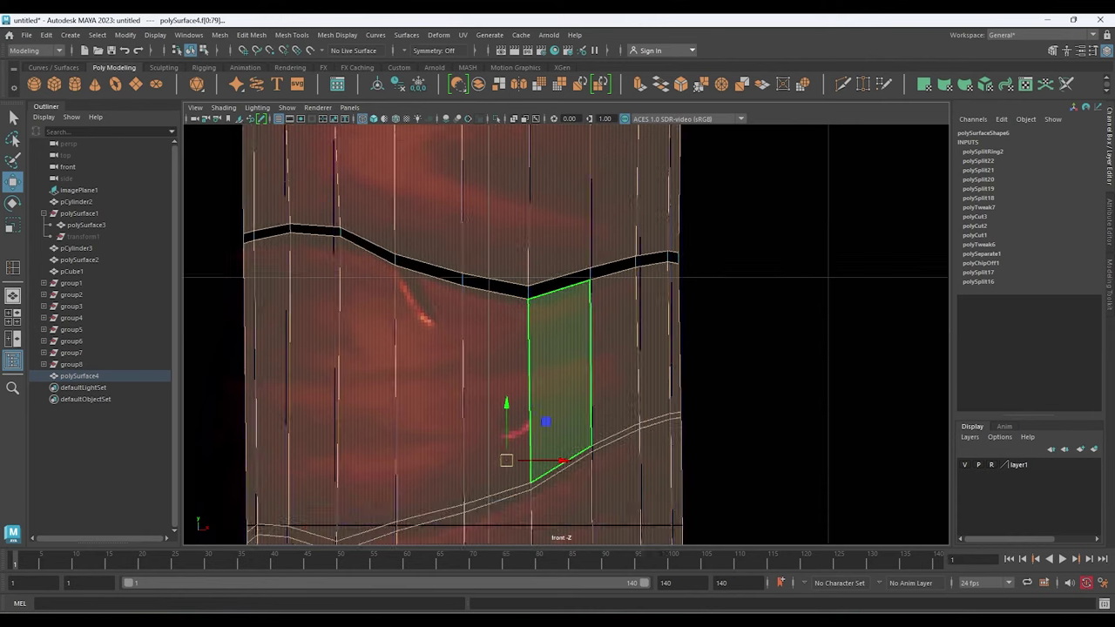
key(ctrl+z)
key(ctrl+z)
key(ctrl+z)
key(ctrl+z)
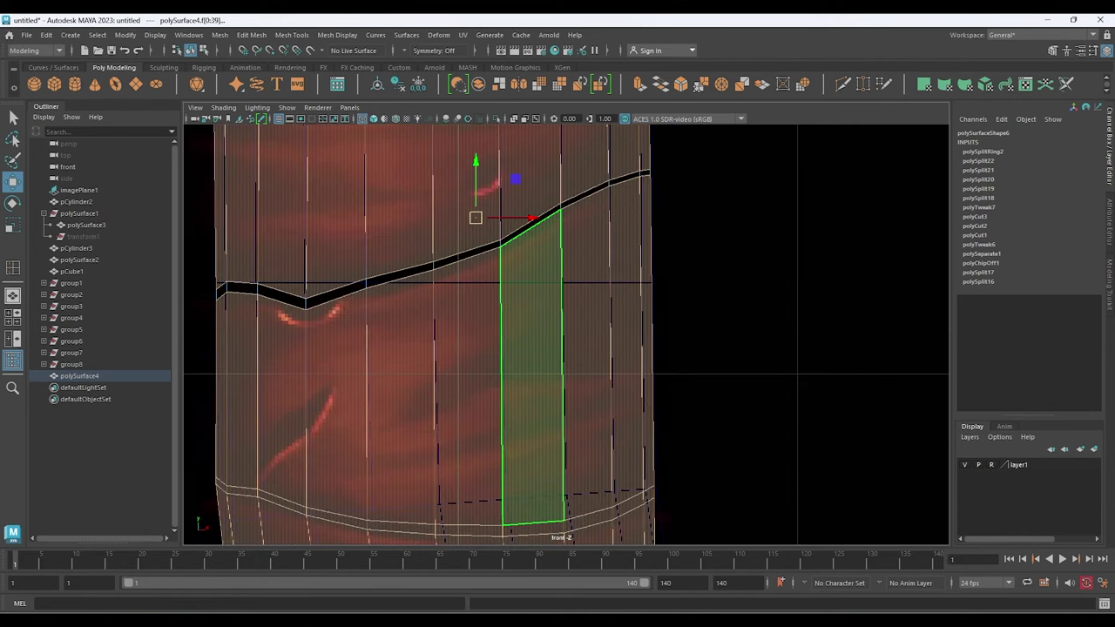
key(ctrl+z)
key(ctrl+z)
key(ctrl+z)
key(ctrl+z)
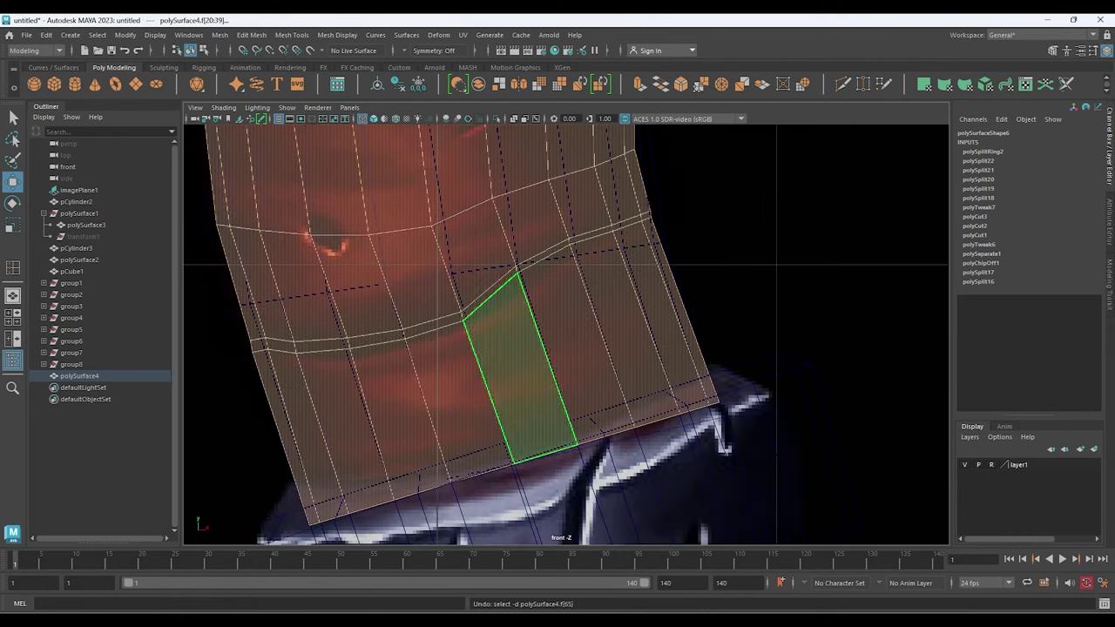
key(ctrl+z)
key(ctrl+z)
key(ctrl+z)
key(ctrl+z)
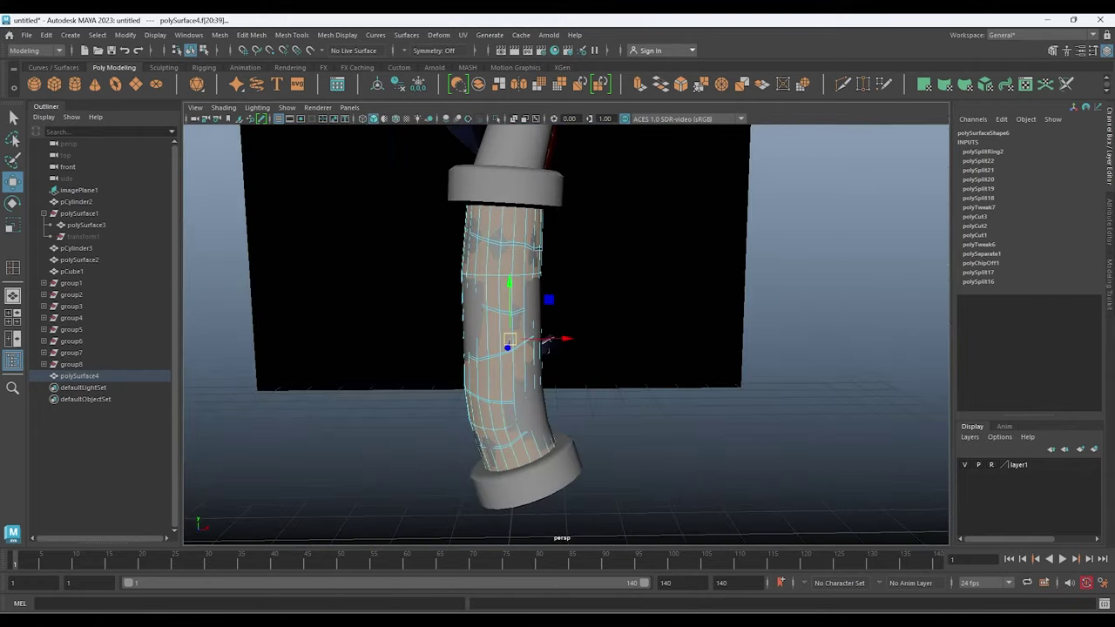
key(ctrl+z)
key(ctrl+z)
key(ctrl+z)
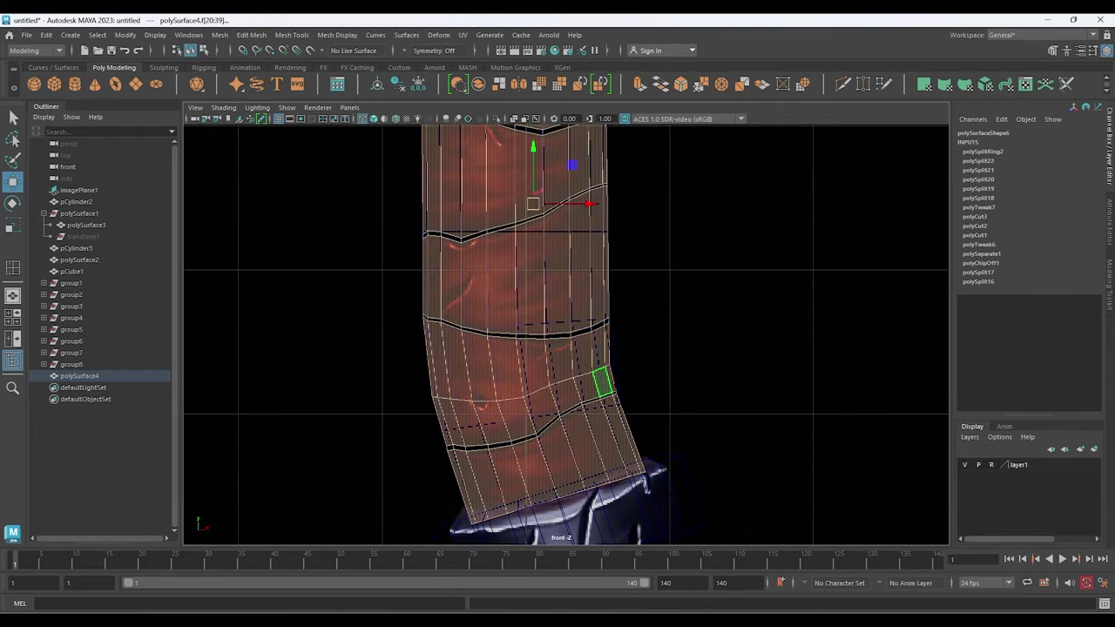
Extrude the band faces with 0.04 thickness and view the raised strips smooth-shaded
key(ctrl+e)
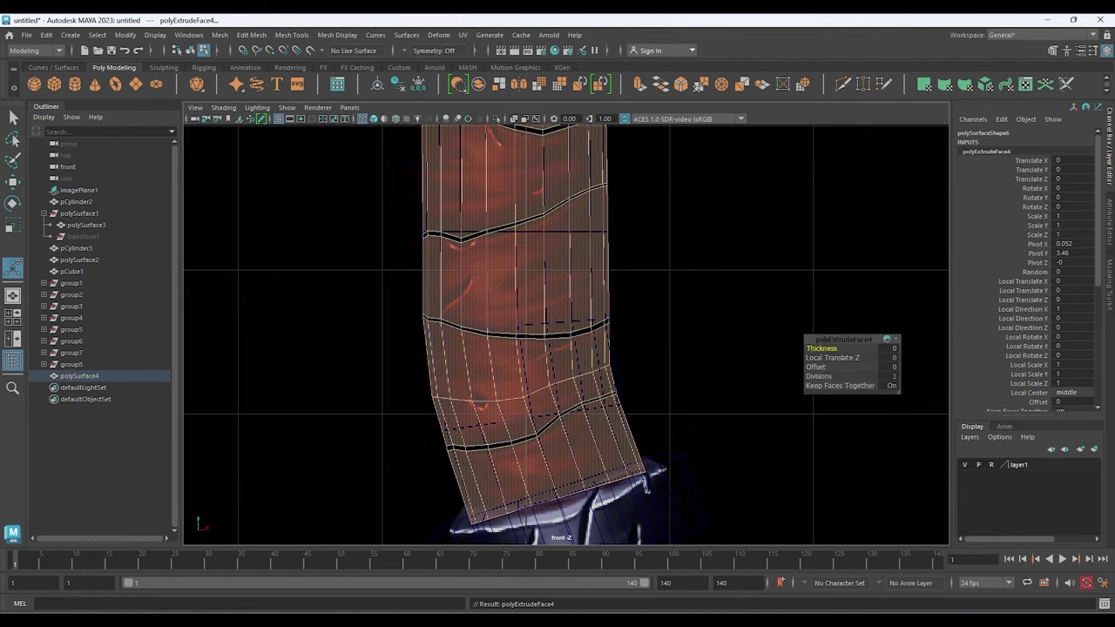
key(space)
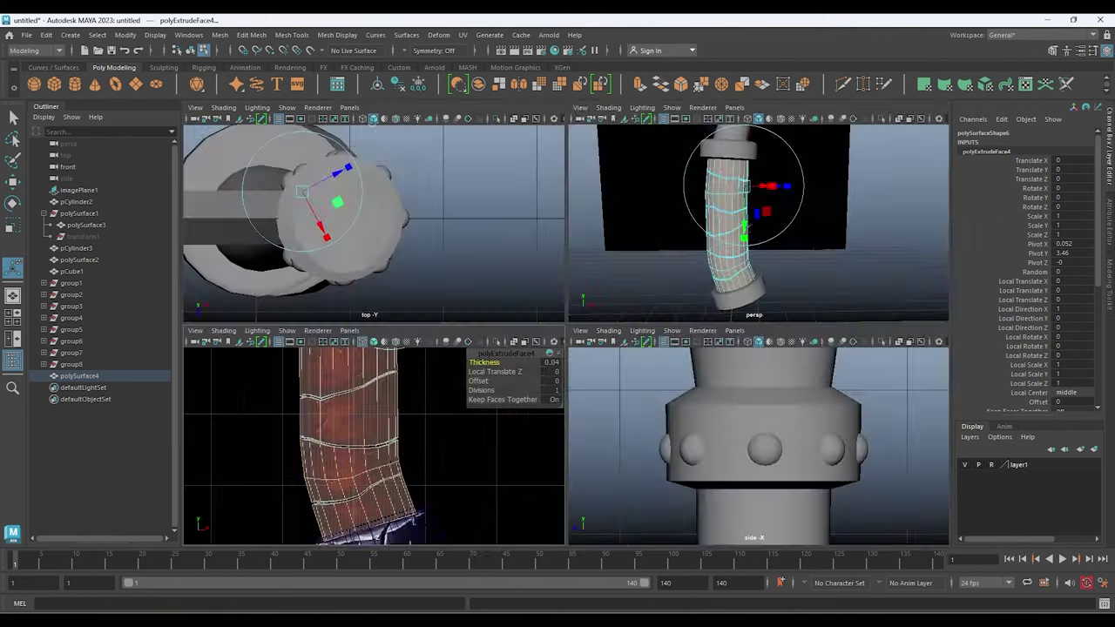
key(space)
alt+drag(604, 186, 700, 169)
scroll(627, 130, up, 5)
scroll(627, 130, up, 3)
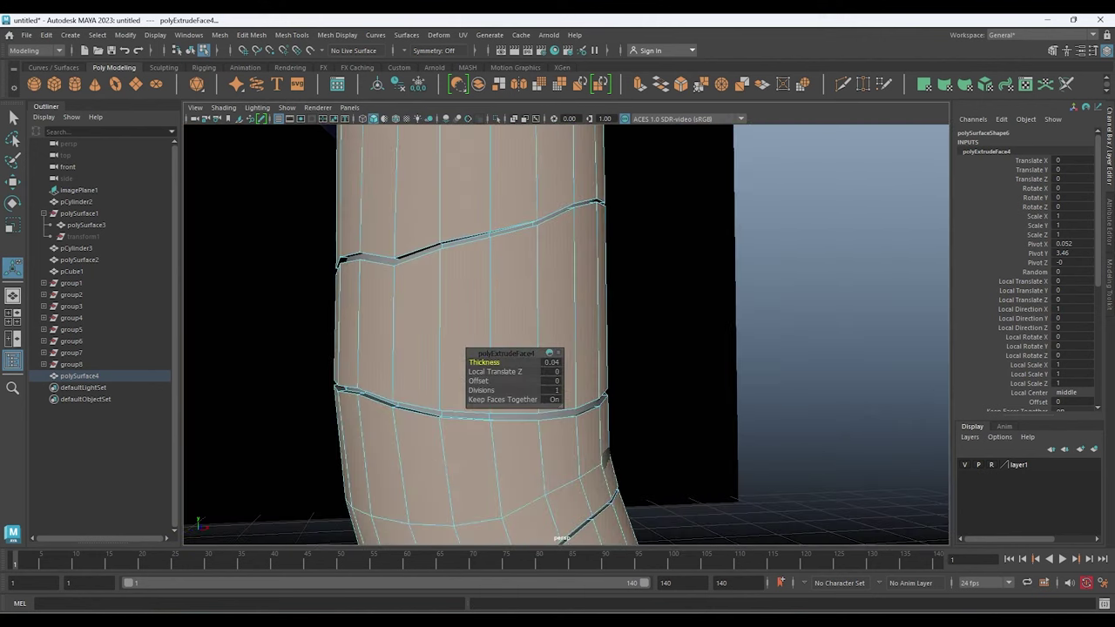
key(w)
alt+drag(567, 331, 610, 287)
key(3)
click(827, 348)
scroll(566, 331, down, 3)
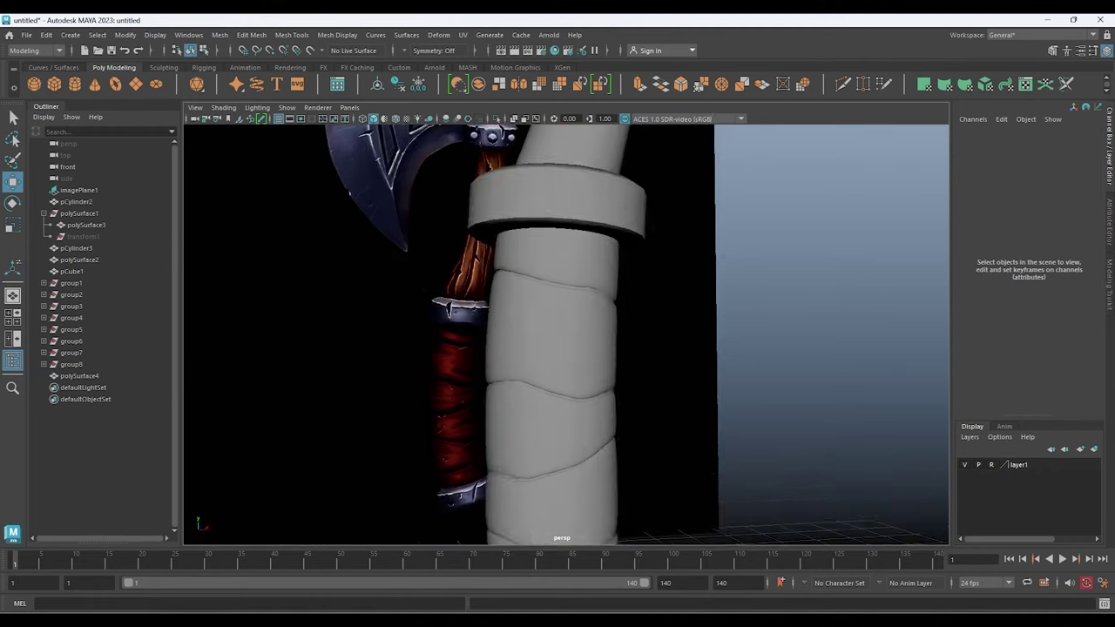
alt+drag(566, 331, 610, 287)
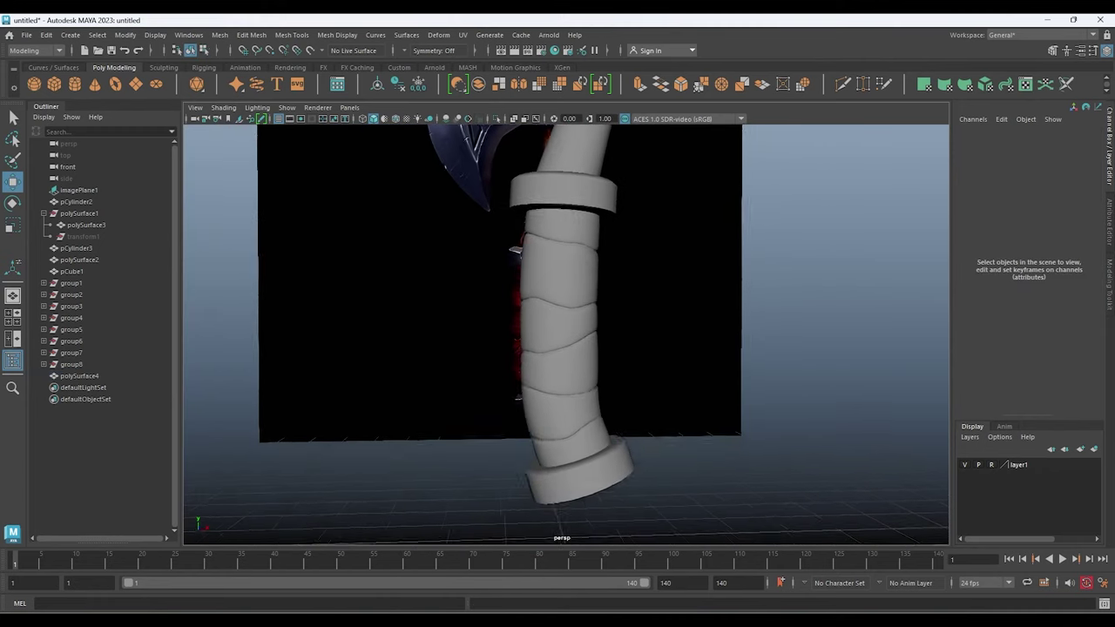
alt+drag(558, 331, 610, 323)
scroll(558, 331, down, 2)
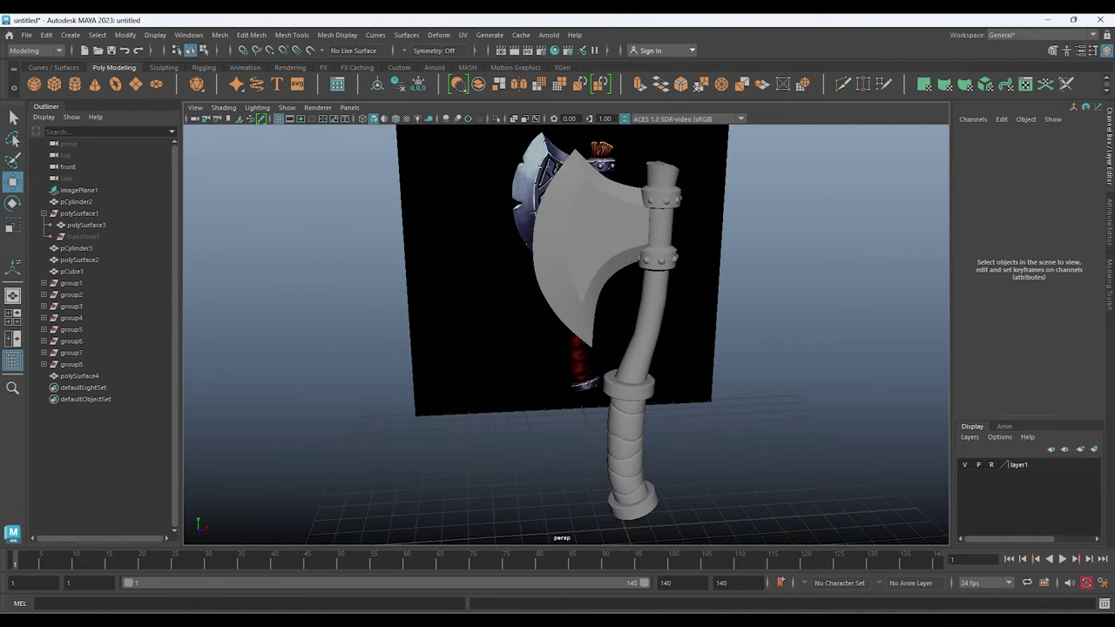
alt+drag(557, 331, 609, 327)
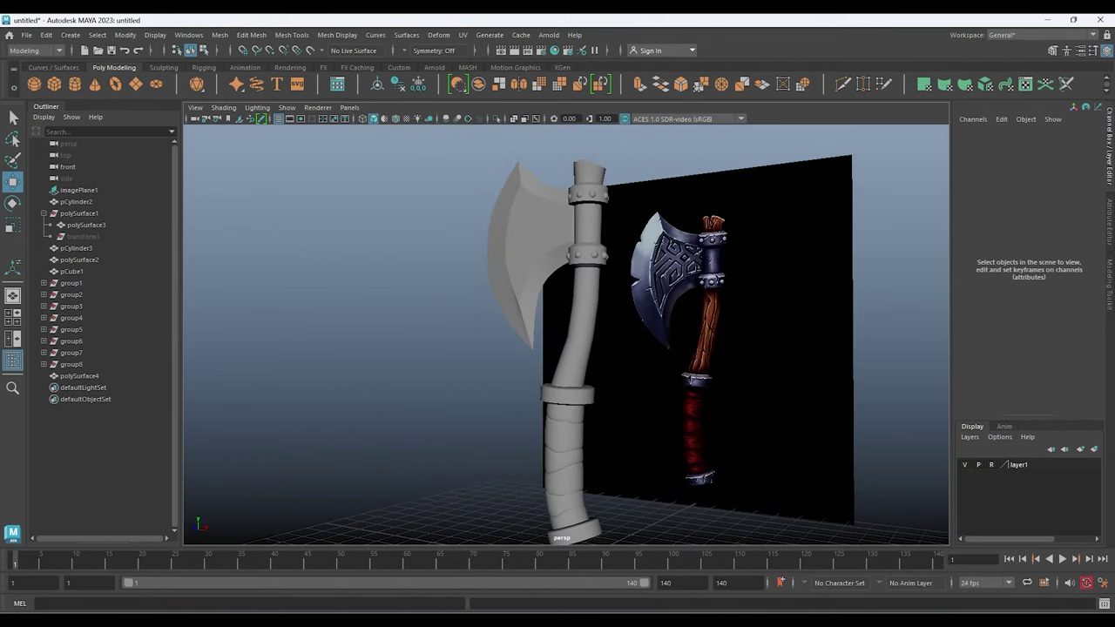